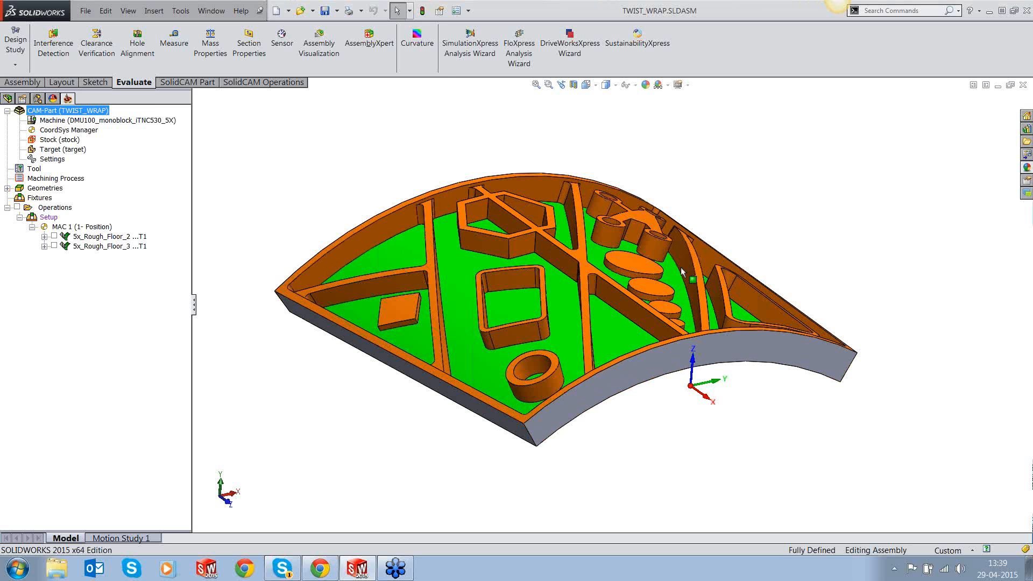
Step: Show the defined stock model, view it from an angle, and close its preview
middle_click_drag(681, 271, 676, 295)
right_click(55, 138)
left_click(98, 160)
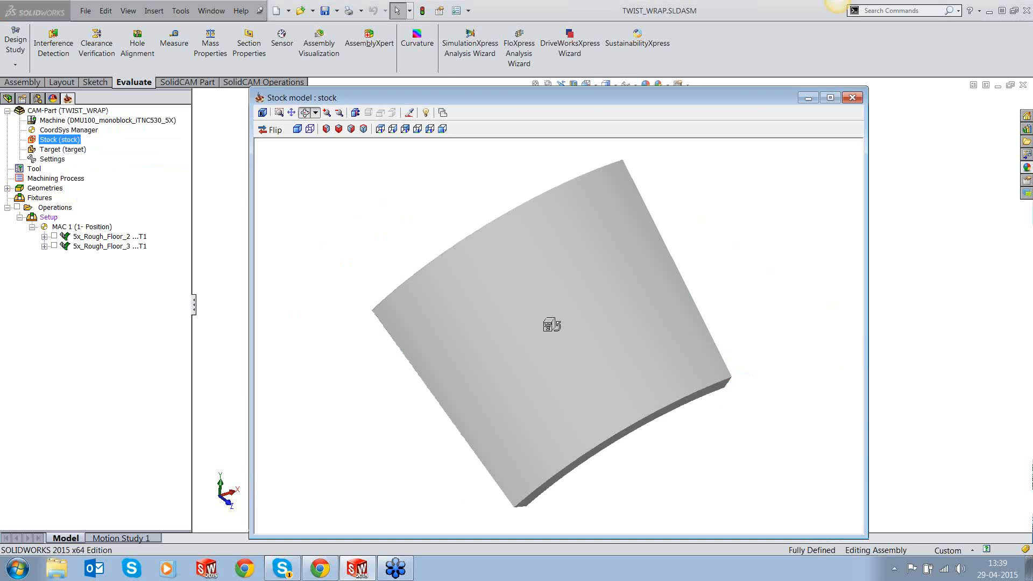
left_click_drag(552, 325, 551, 296)
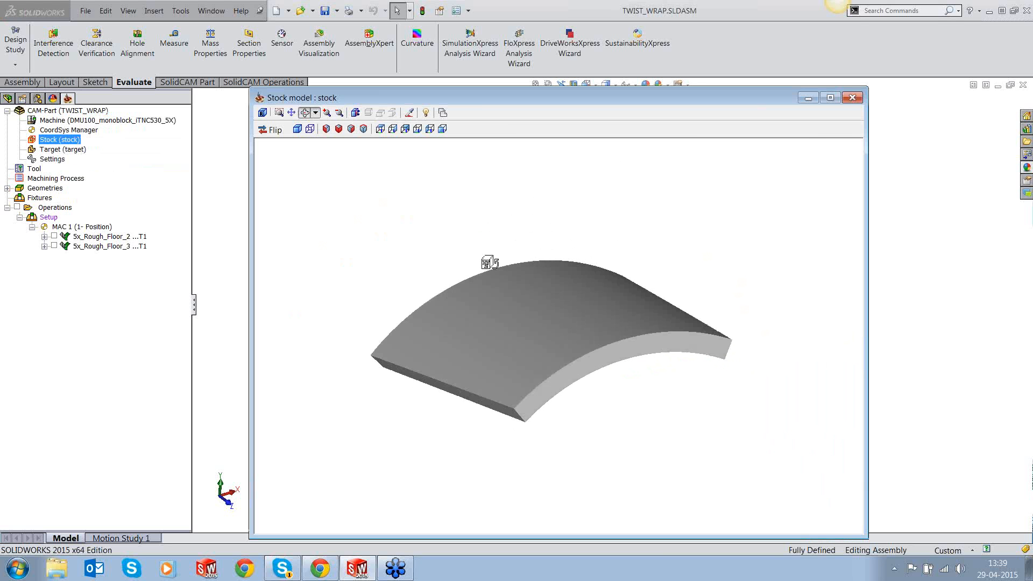
left_click(852, 98)
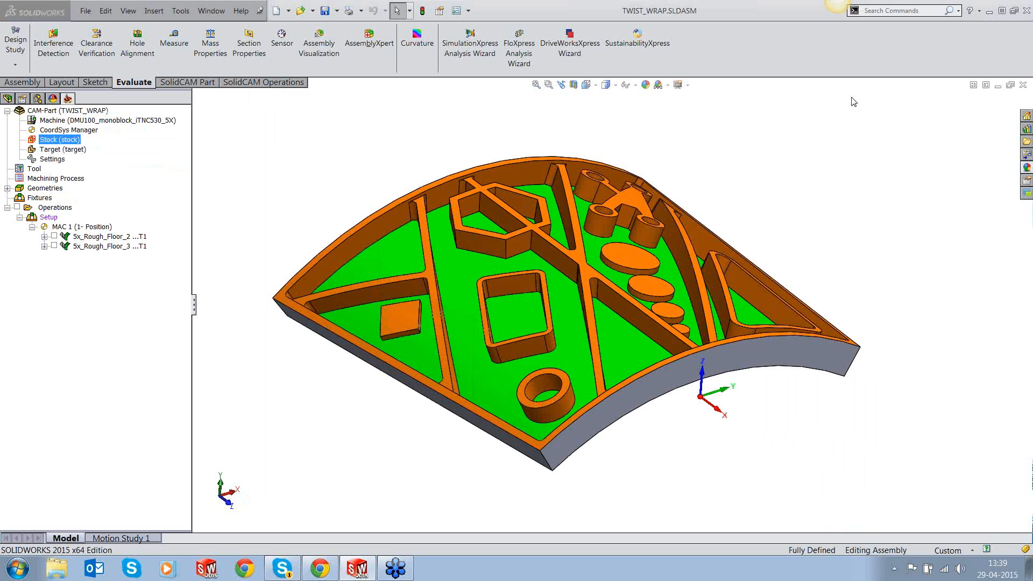
Step: Inspect the part's pocketed side straight on and from an angle
middle_click_drag(667, 270, 661, 277)
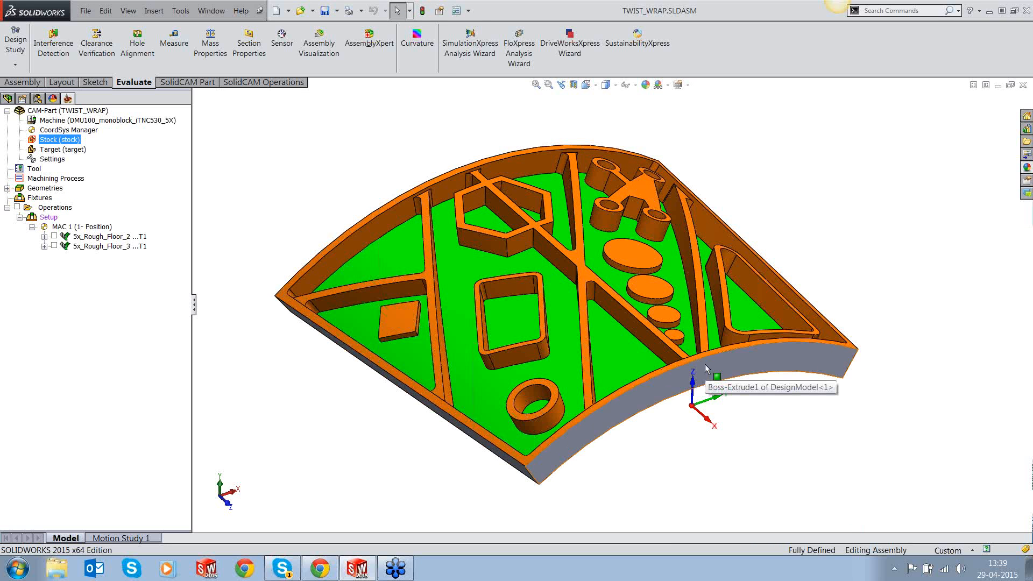
middle_click_drag(729, 361, 737, 360)
key("space")
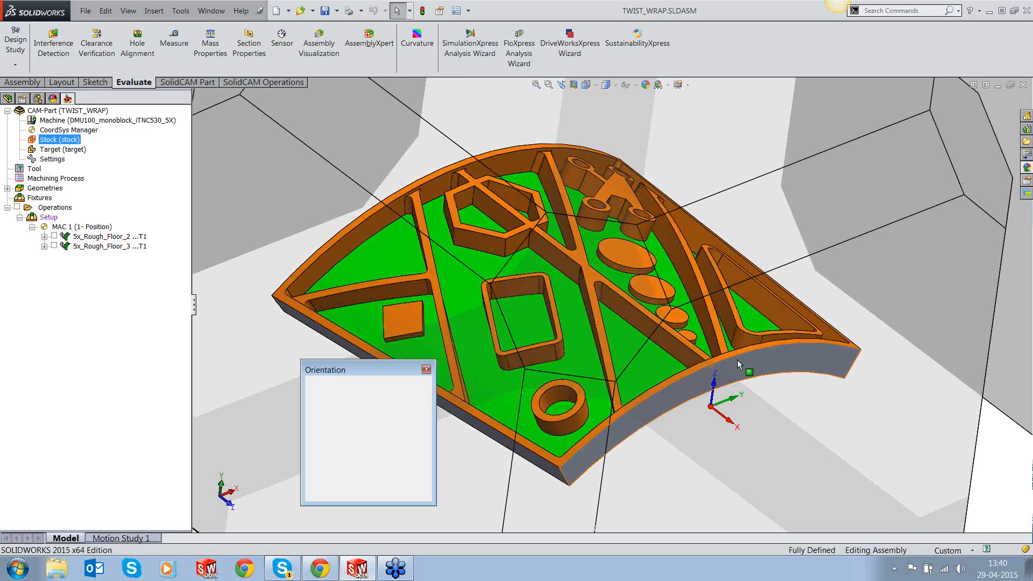
left_click(738, 364)
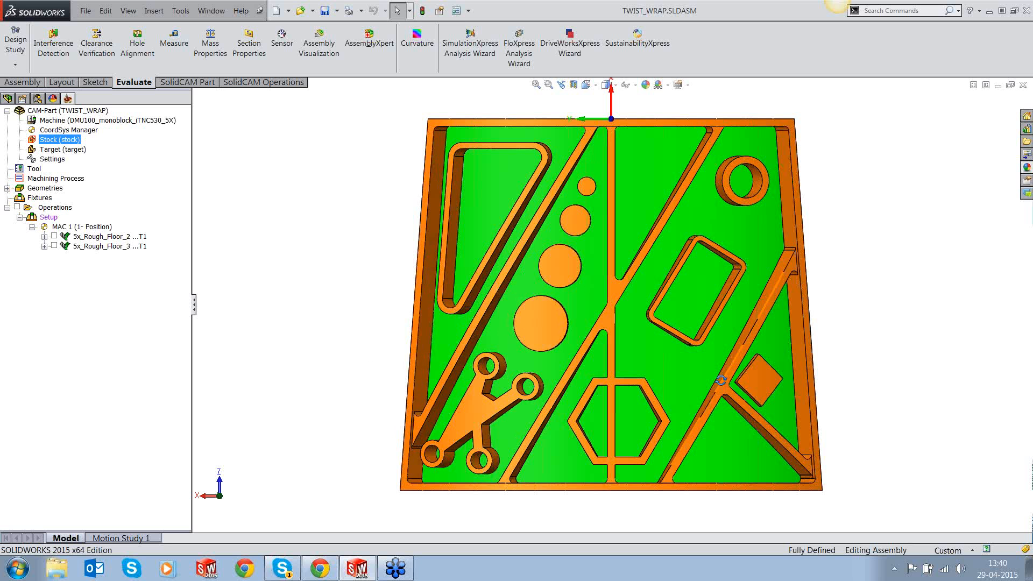
middle_click_drag(721, 380, 624, 272)
Step: Suppress the two existing operations 5x_Rough_Floor_2 and 5x_Rough_Floor_3
left_click(102, 236)
left_click(99, 246, "shift")
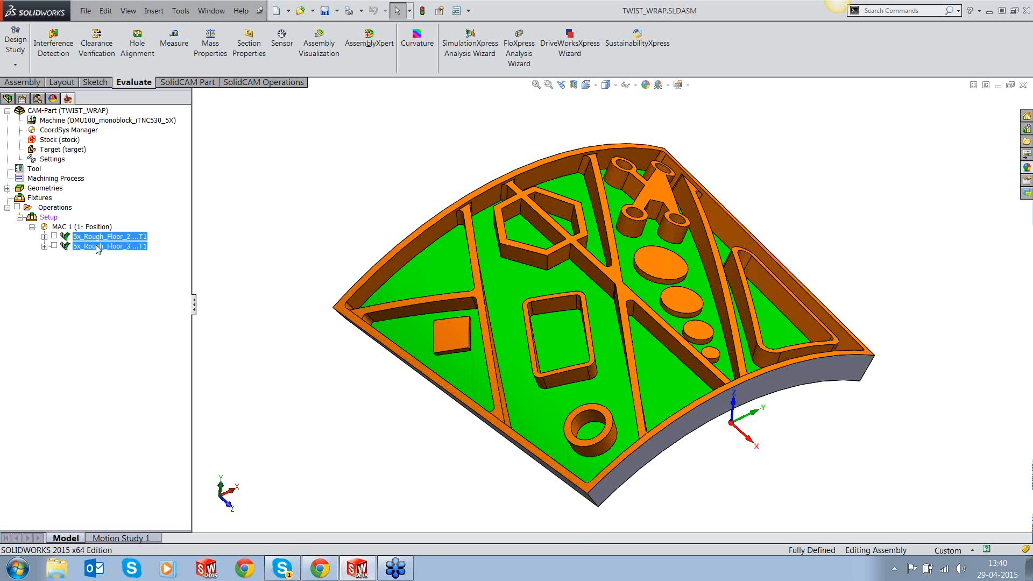
right_click(97, 247)
left_click(124, 543)
Step: Add a Multiaxis Roughing milling operation after 5x_Rough_Floor_3
left_click(129, 248)
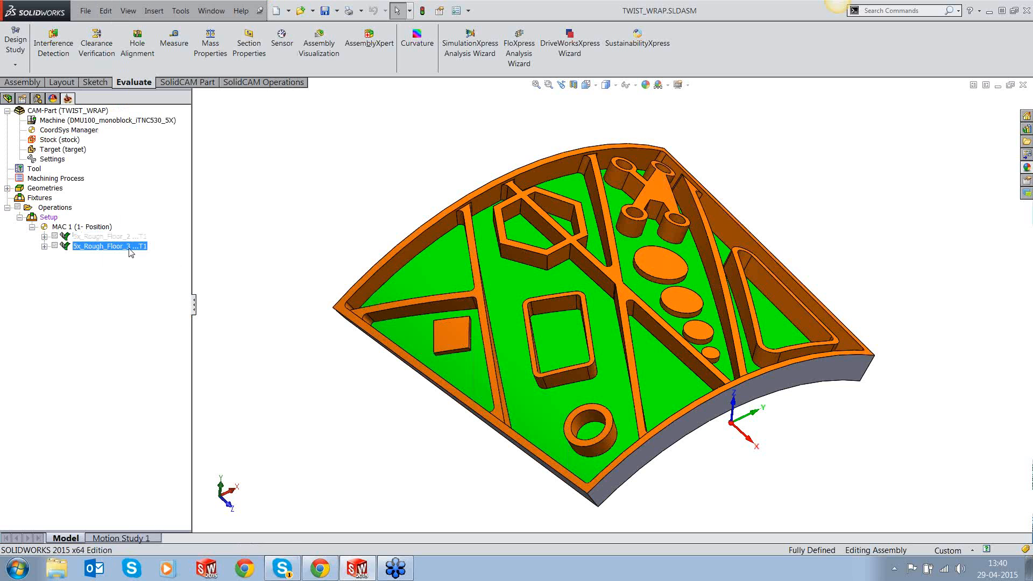
right_click(129, 251)
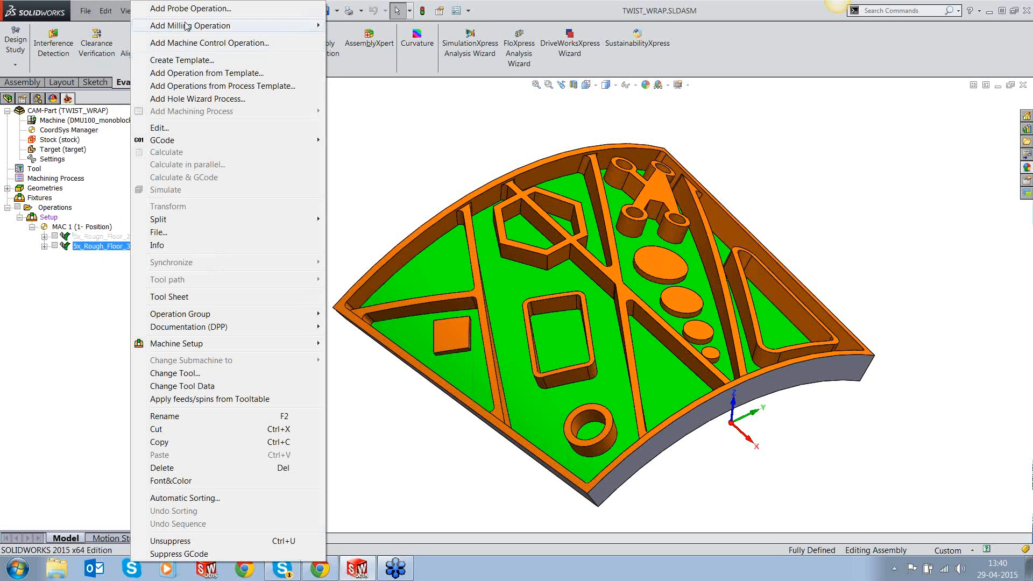
mouse_move(186, 26)
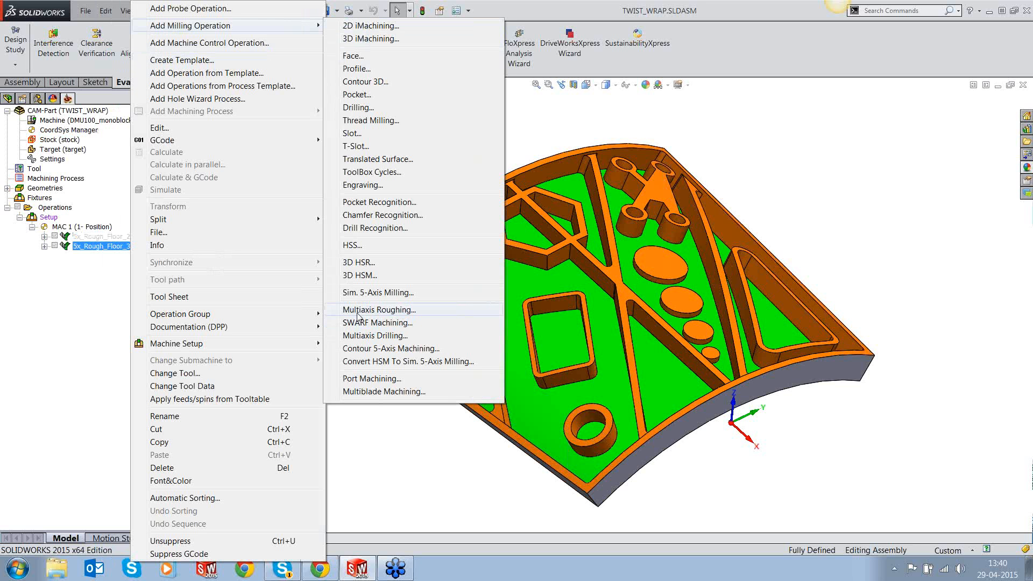
left_click(357, 313)
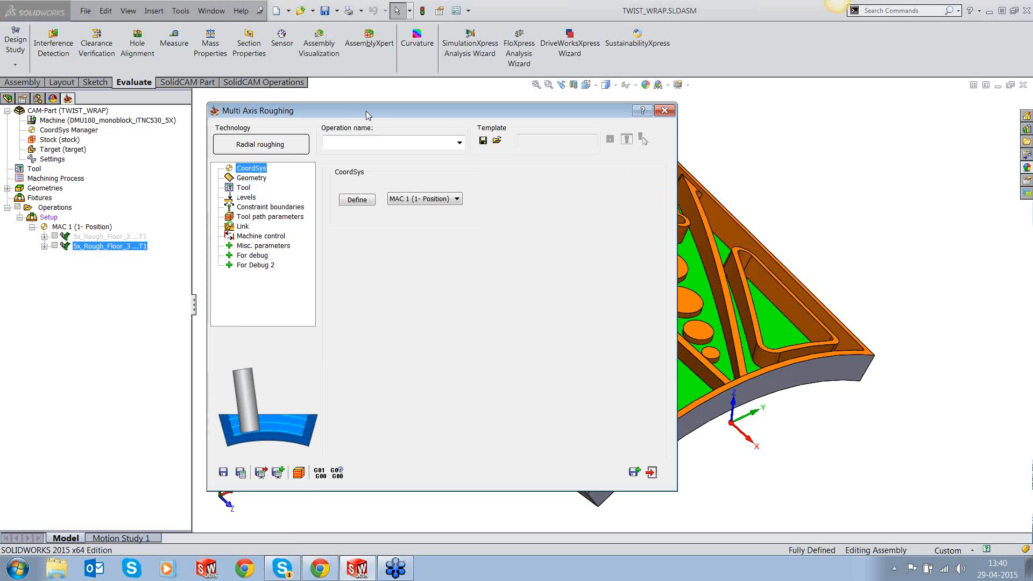
left_click_drag(366, 114, 383, 128)
Step: Set the roughing operation's geometry strategy to Offset
left_click(268, 191)
left_click(375, 203)
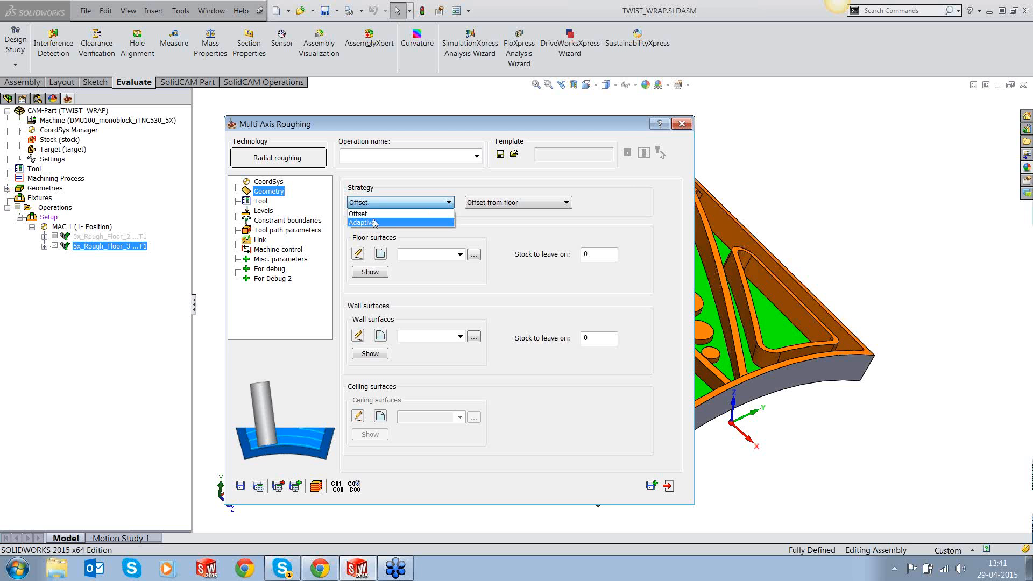
left_click(369, 215)
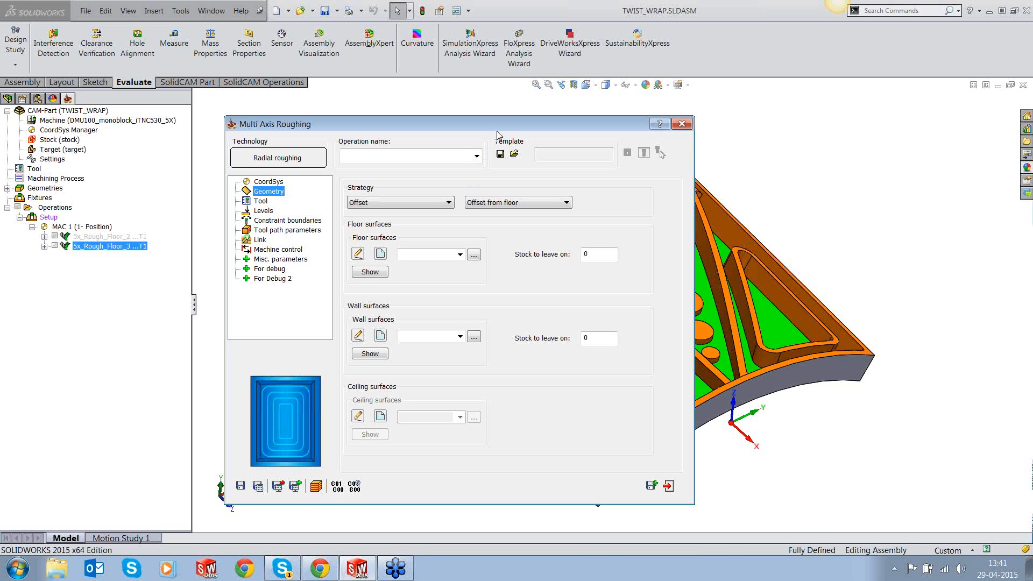
left_click_drag(500, 131, 510, 120)
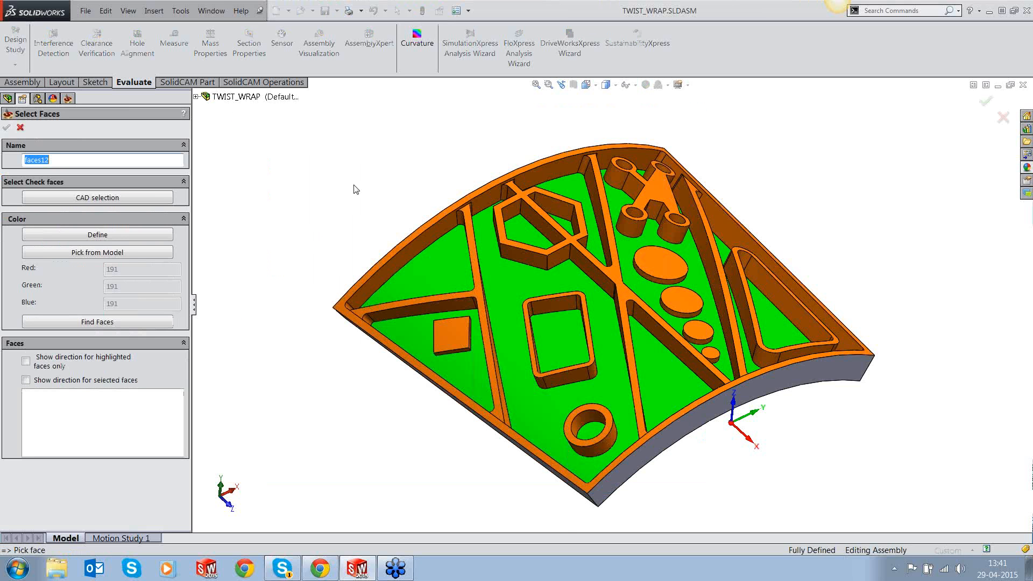
Step: Define the floor surfaces as faces12 by sampling the green floor colour from the model and finding all faces of that colour
mouse_move(355, 189)
middle_mouse_down()
mouse_move(344, 145)
mouse_move(339, 208)
mouse_move(350, 220)
mouse_move(357, 178)
mouse_move(355, 186)
middle_mouse_up()
left_click(98, 252)
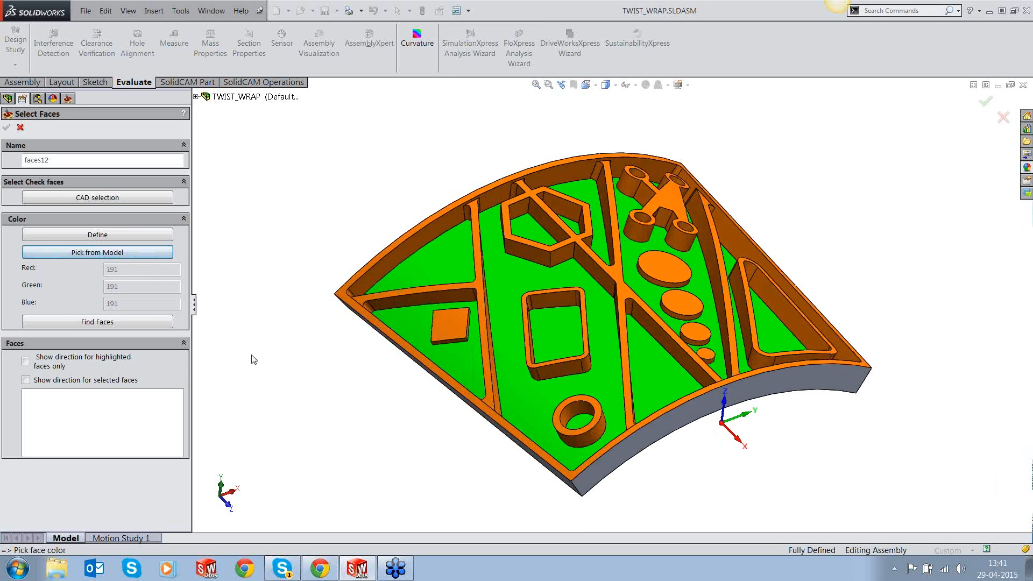
left_click(452, 275)
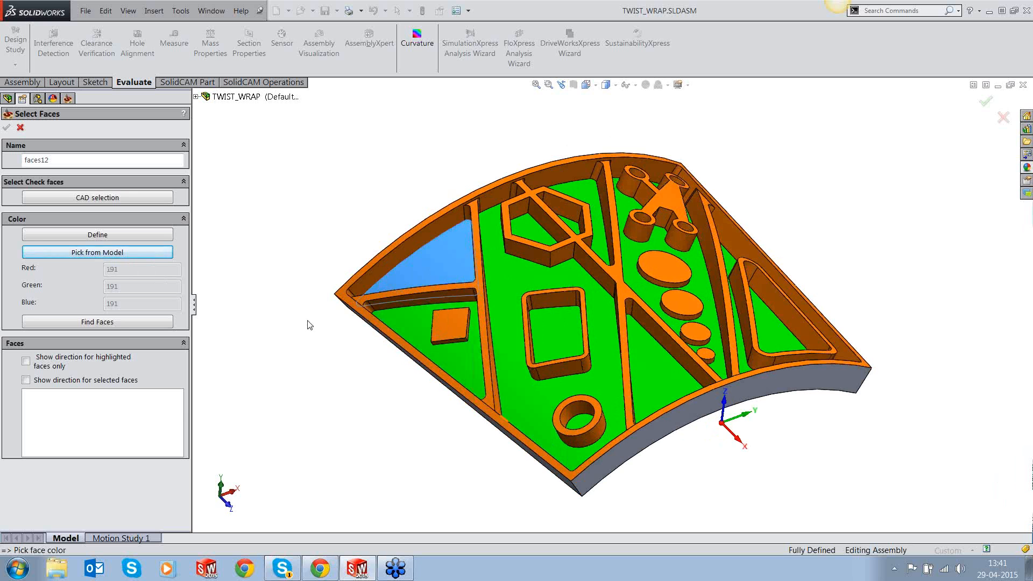
left_click(107, 321)
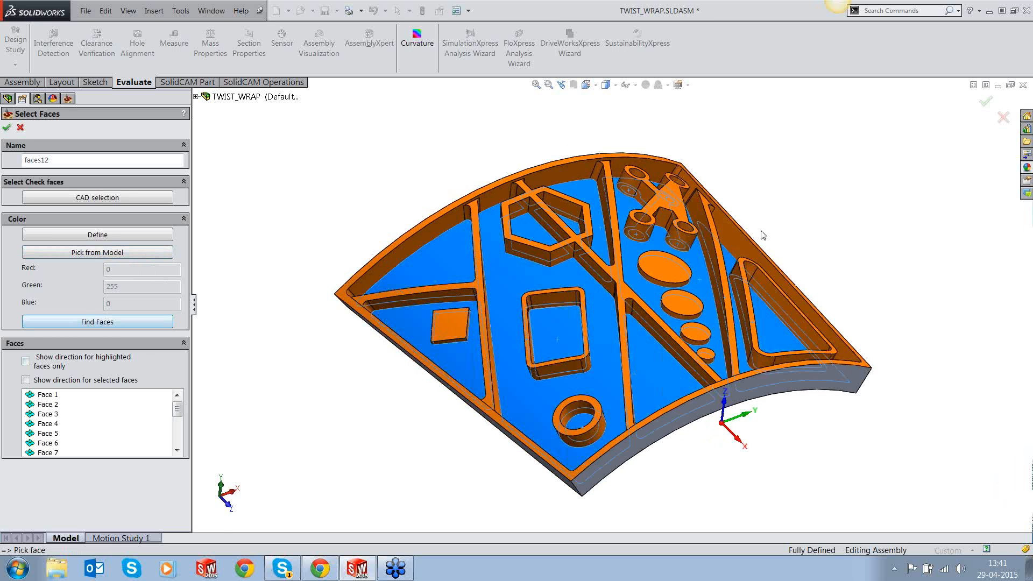
middle_click_drag(767, 236, 764, 236)
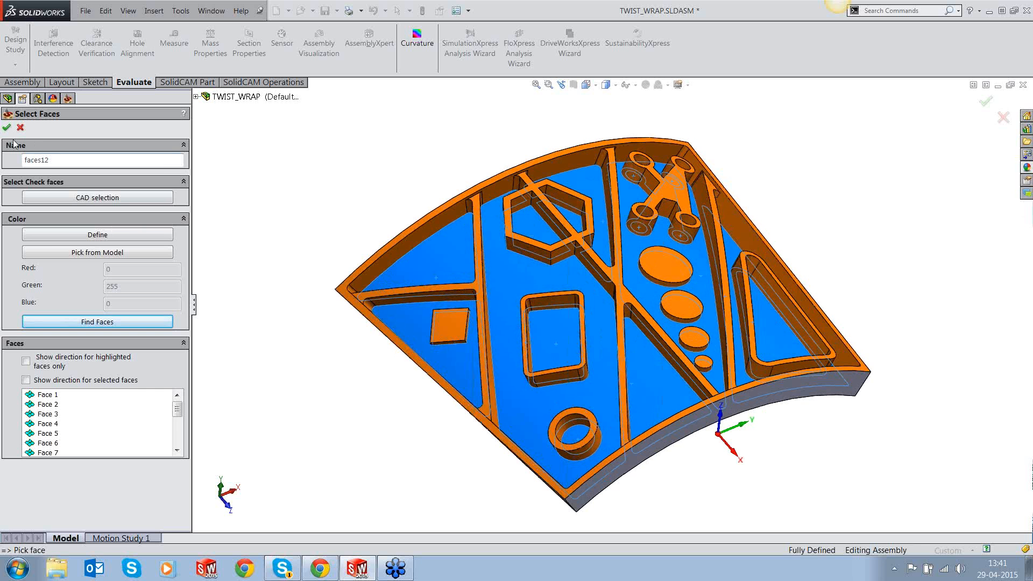
left_click(6, 127)
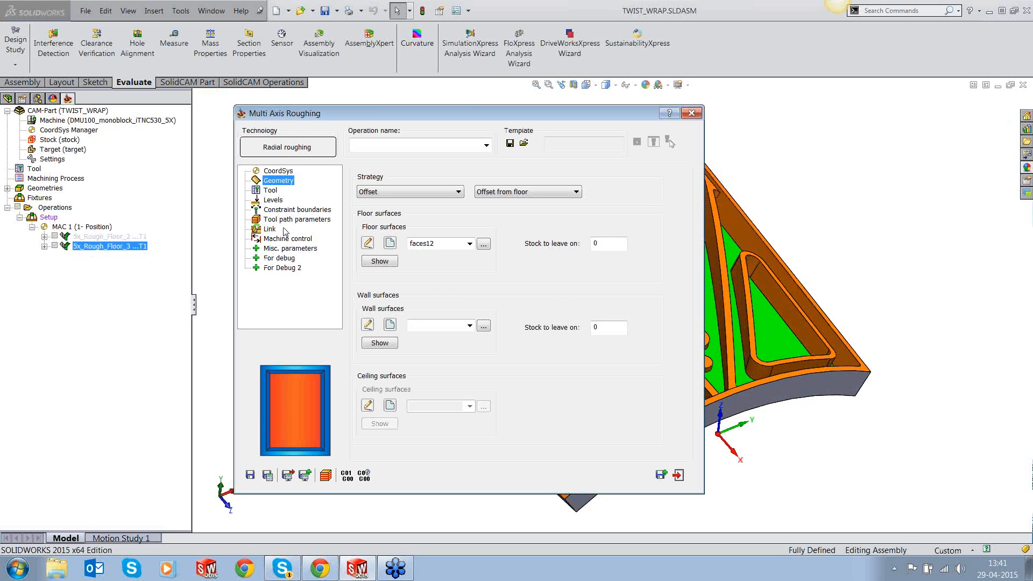
Step: Start a new face geometry for the wall surfaces
left_click(390, 325)
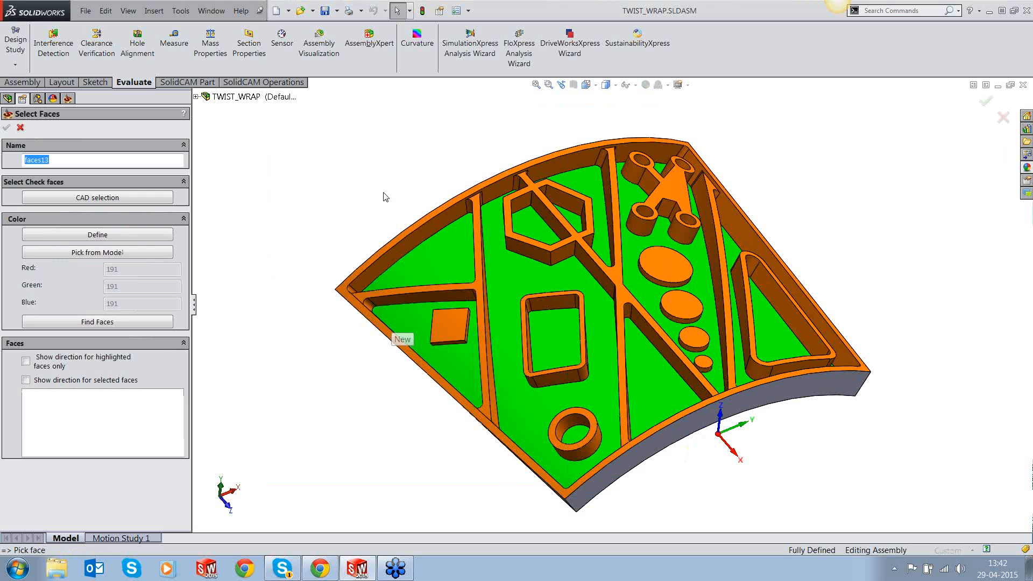
middle_click_drag(608, 237, 623, 254)
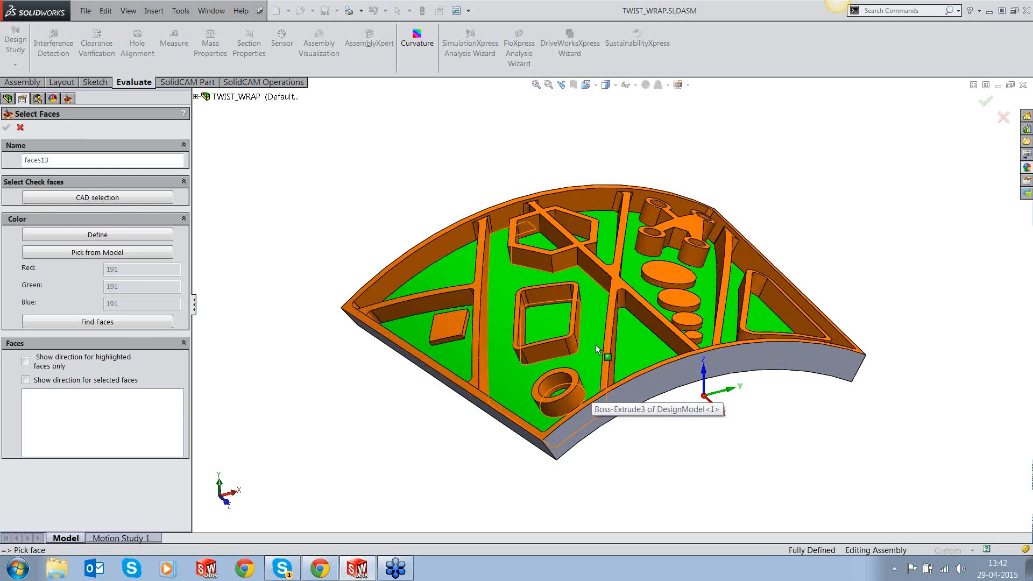
middle_click_drag(594, 334, 608, 361)
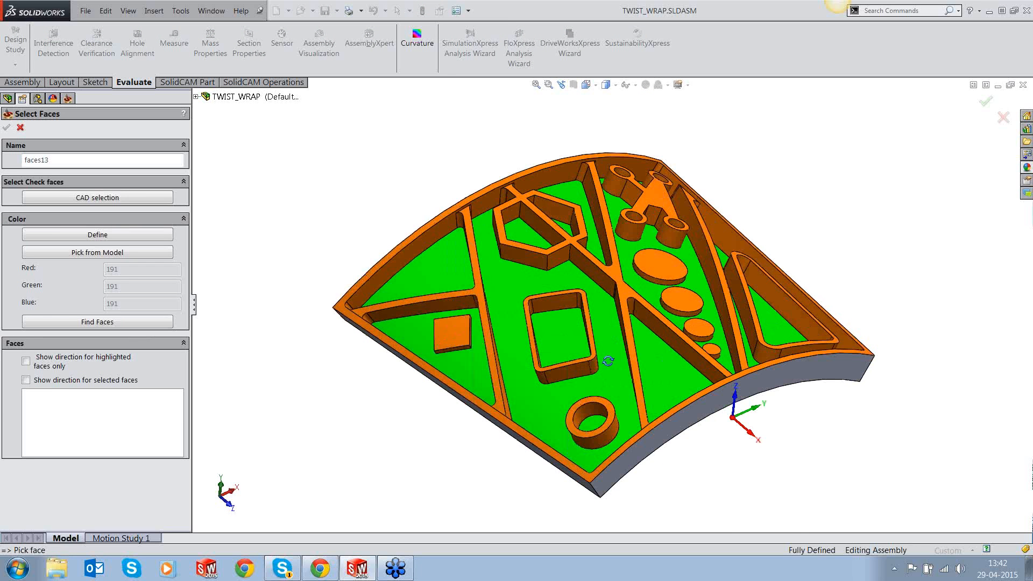
scroll(608, 361, "down", 3)
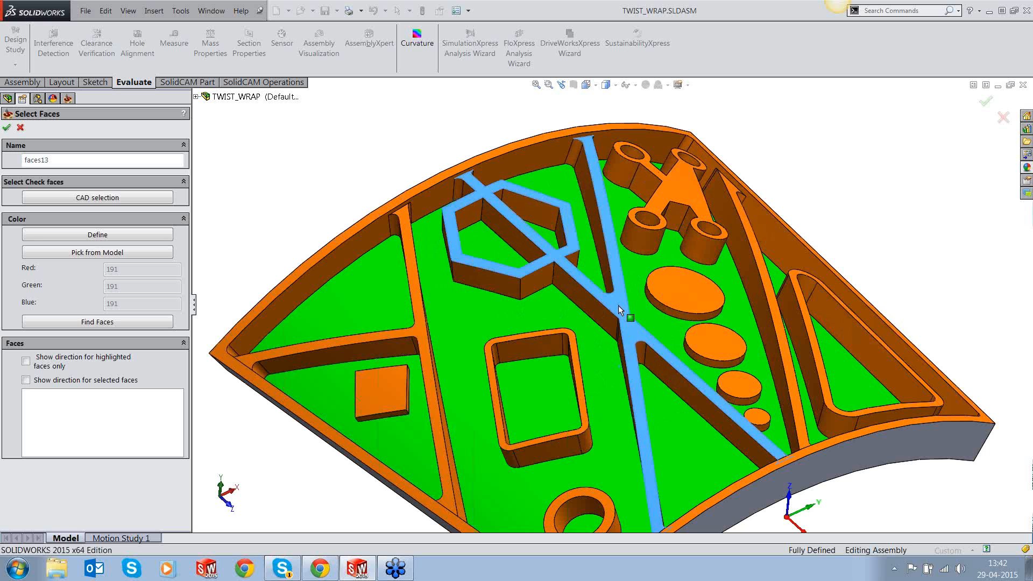
Step: Try reversing the direction of the central ribs' top face, and unselect that face
left_click(619, 311)
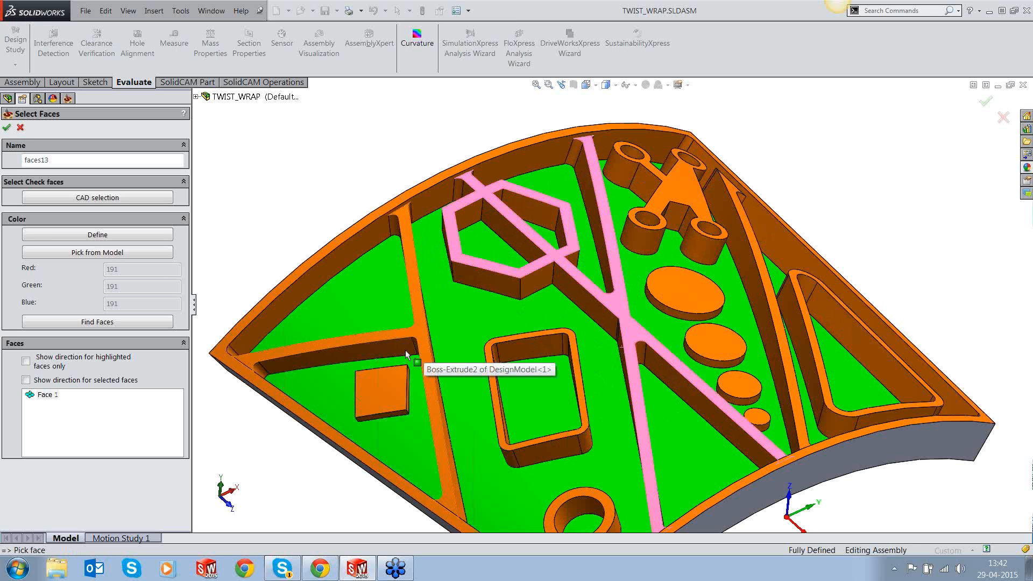
right_click(49, 396)
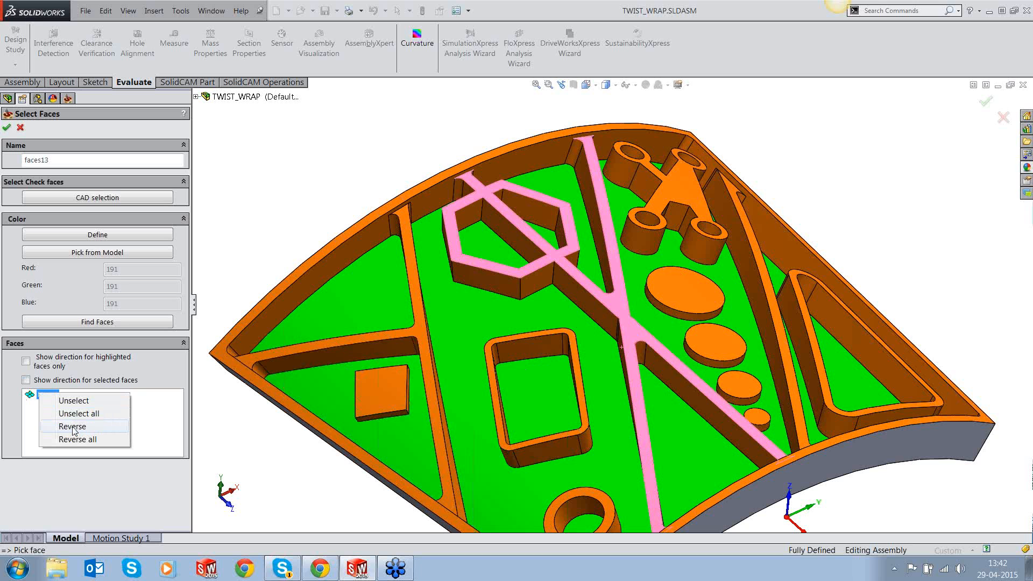
left_click(74, 427)
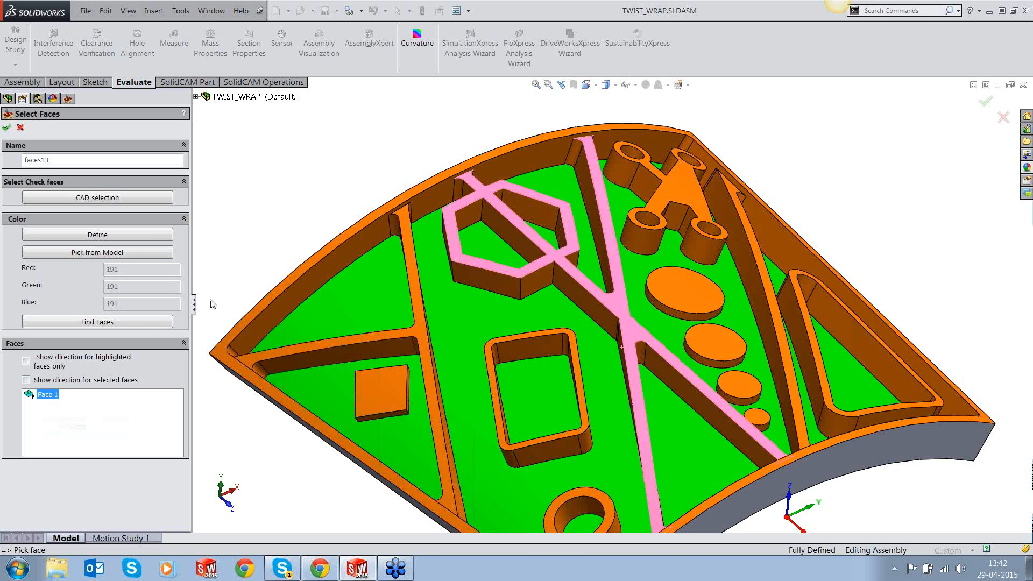
right_click(52, 396)
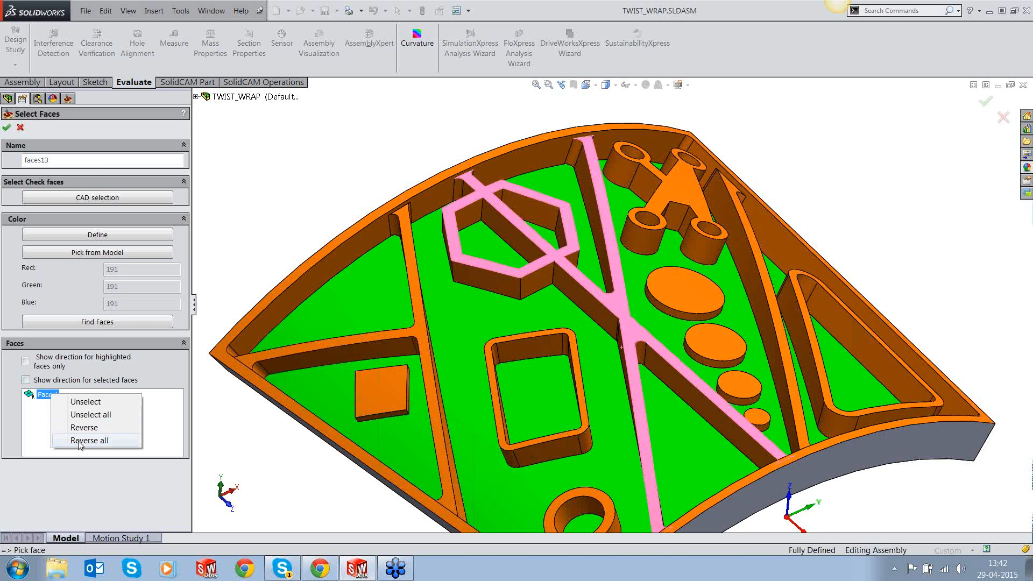
left_click(57, 427)
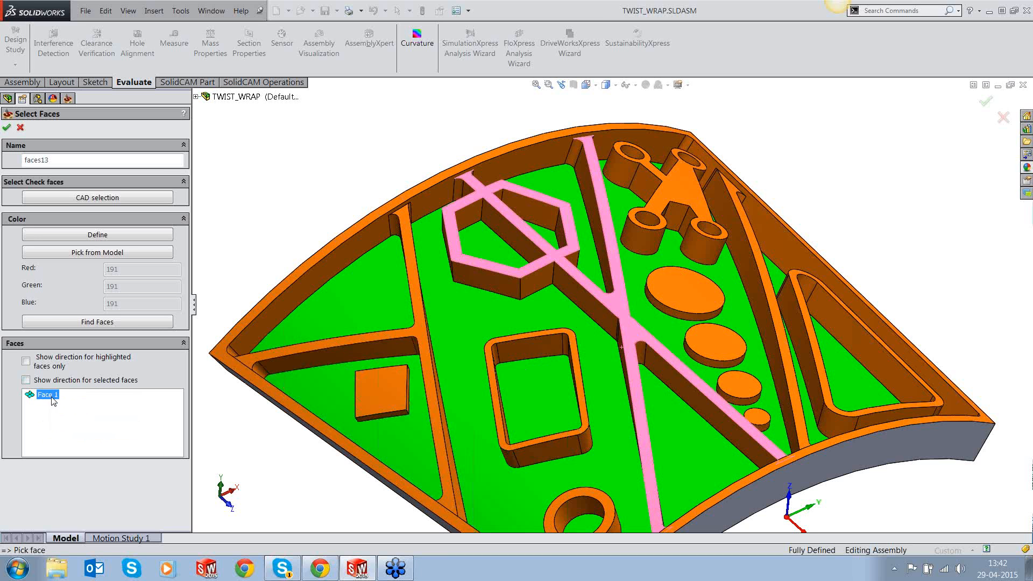
right_click(52, 397)
left_click(81, 409)
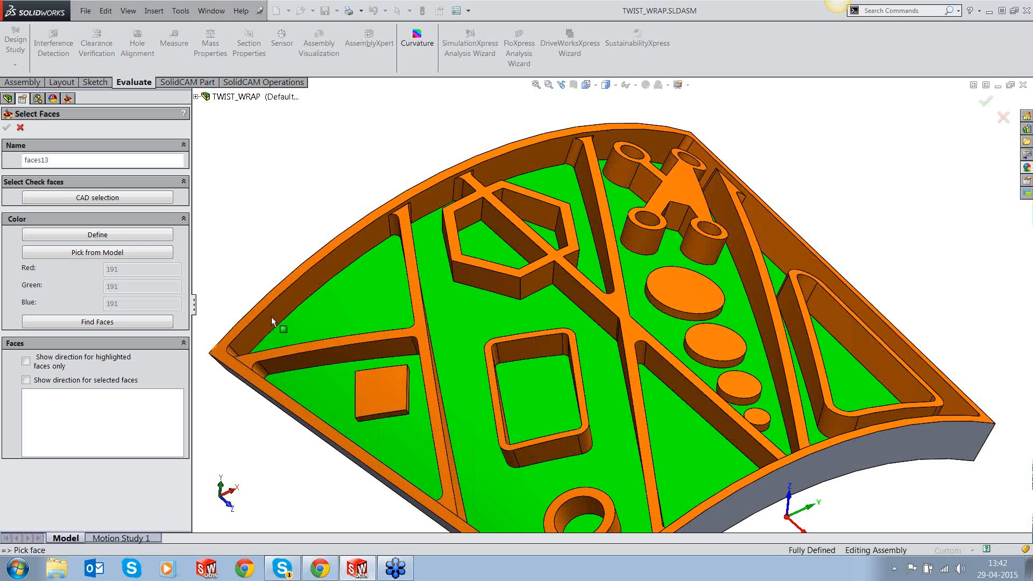
Step: Define the wall surfaces as faces13 by sampling the orange wall colour from the model and finding all faces of that colour
left_click(84, 256)
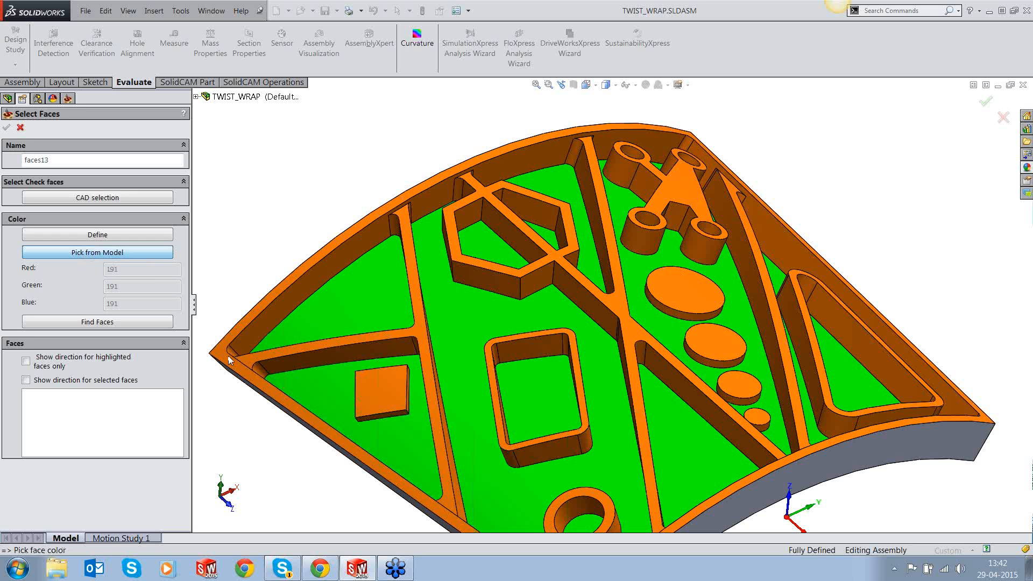
left_click(268, 345)
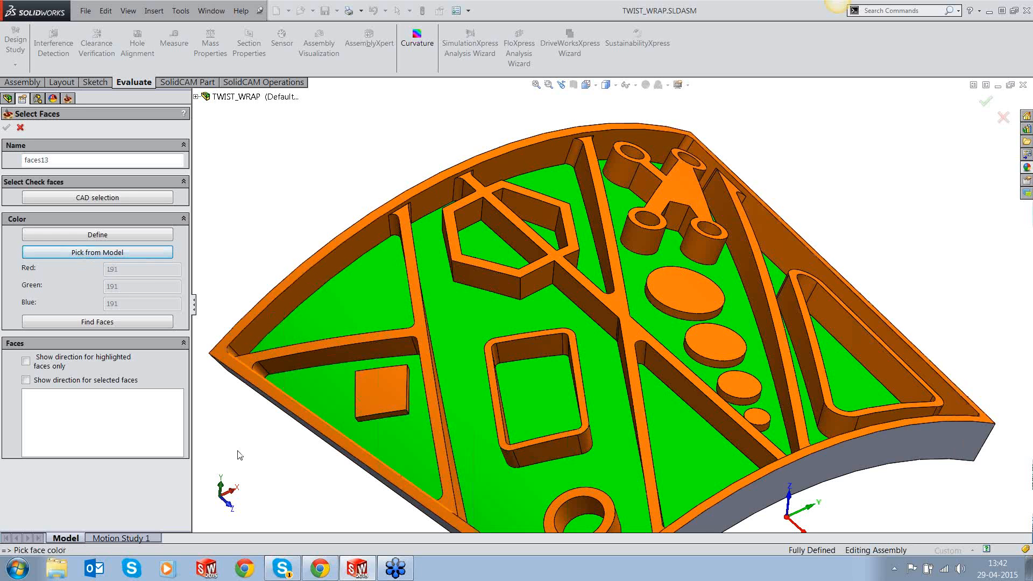
left_click(93, 323)
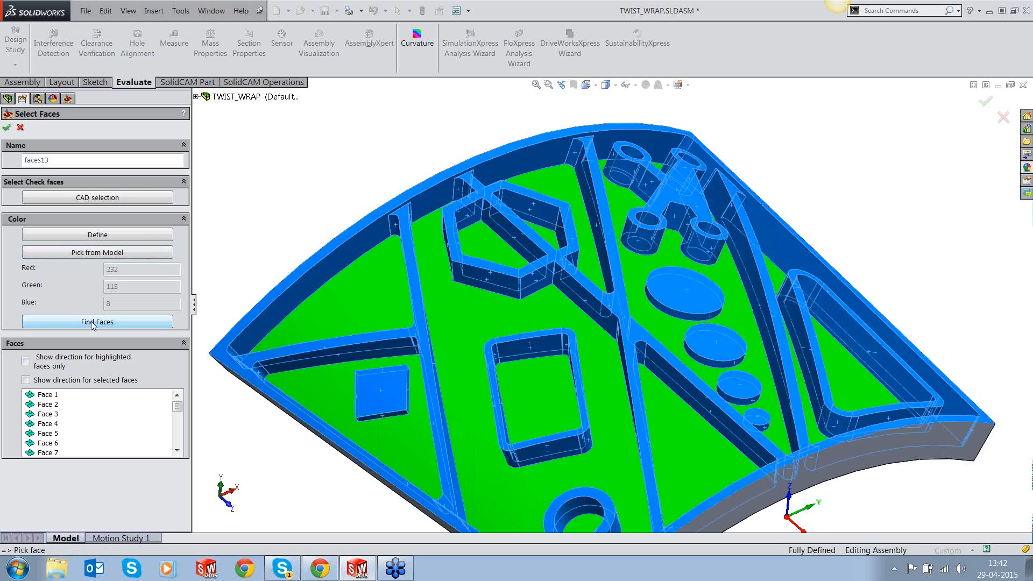
scroll(345, 183, "up", 1)
middle_click_drag(344, 183, 694, 235)
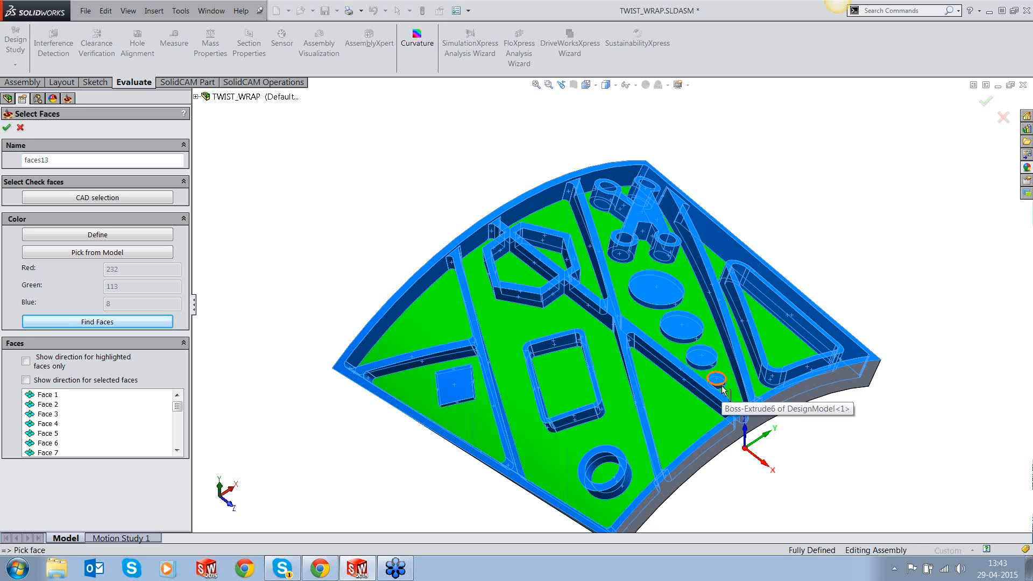
left_click(6, 128)
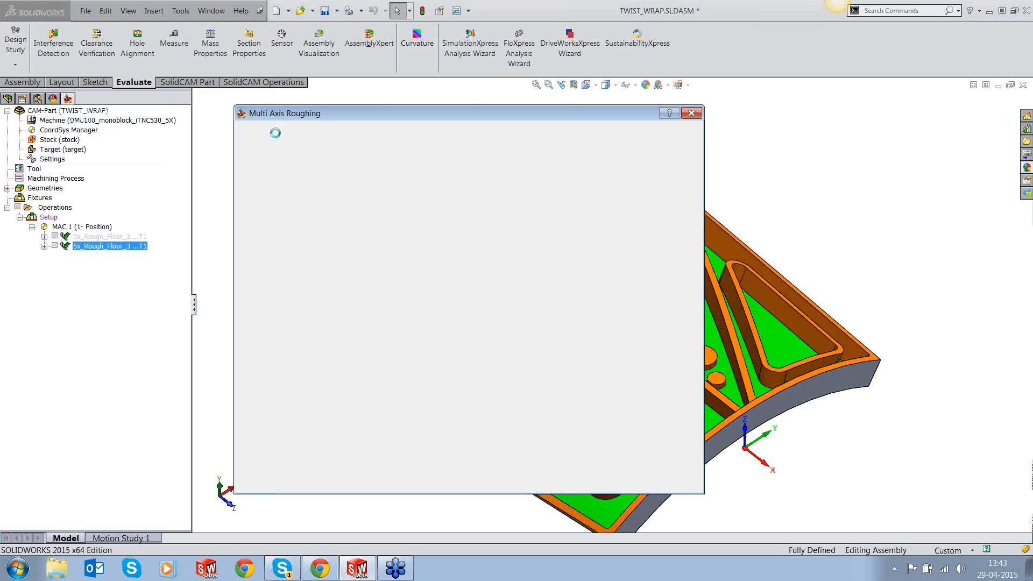
Step: Set the stock to leave on the floor surfaces to 0.5
left_click(613, 248)
type(".5")
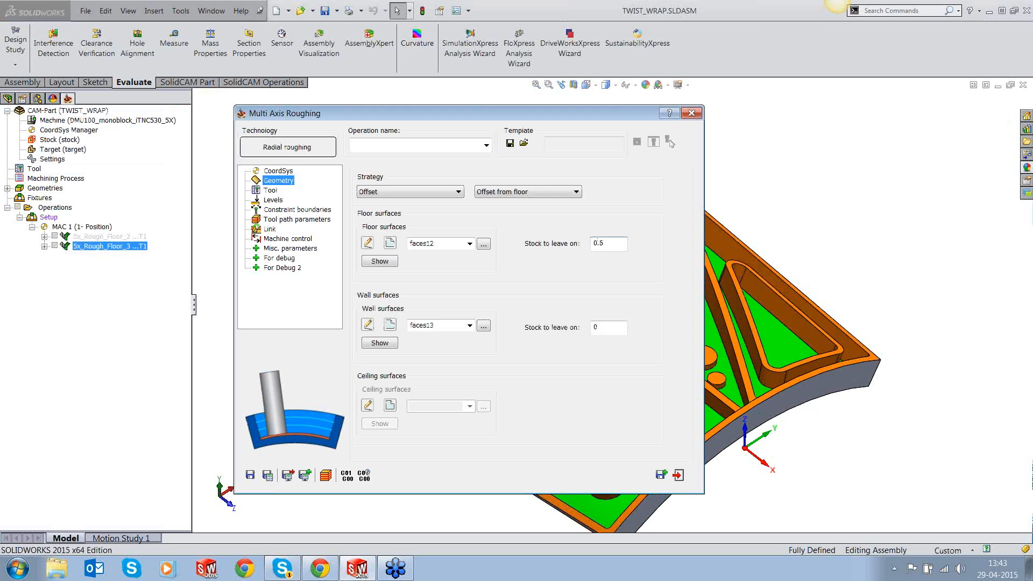
Step: Set the stock to leave on the wall surfaces to 0.5 and assign the existing 12 mm bull nose tool to the operation
left_click(604, 326)
type(".5")
left_click(273, 193)
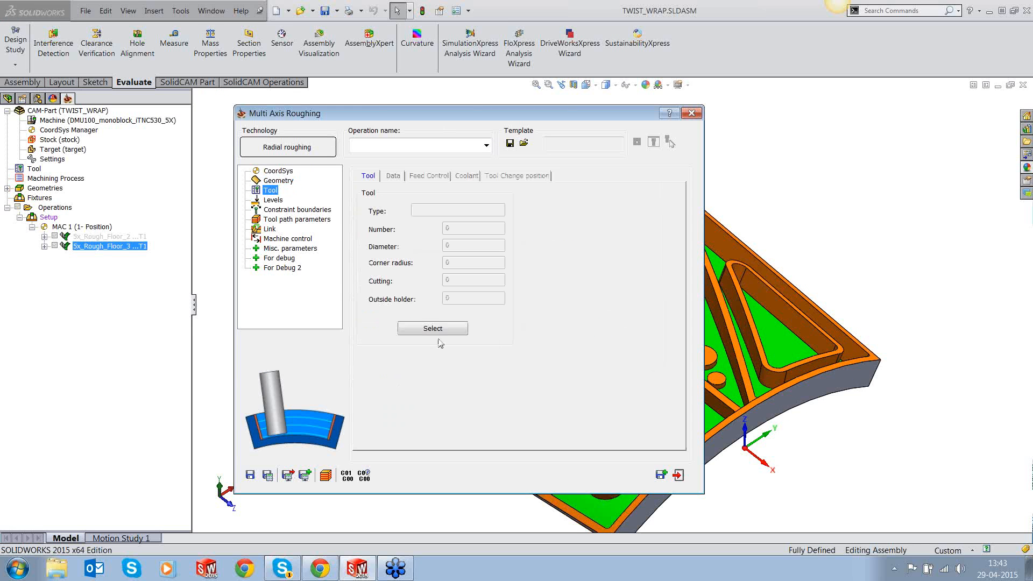
left_click(441, 334)
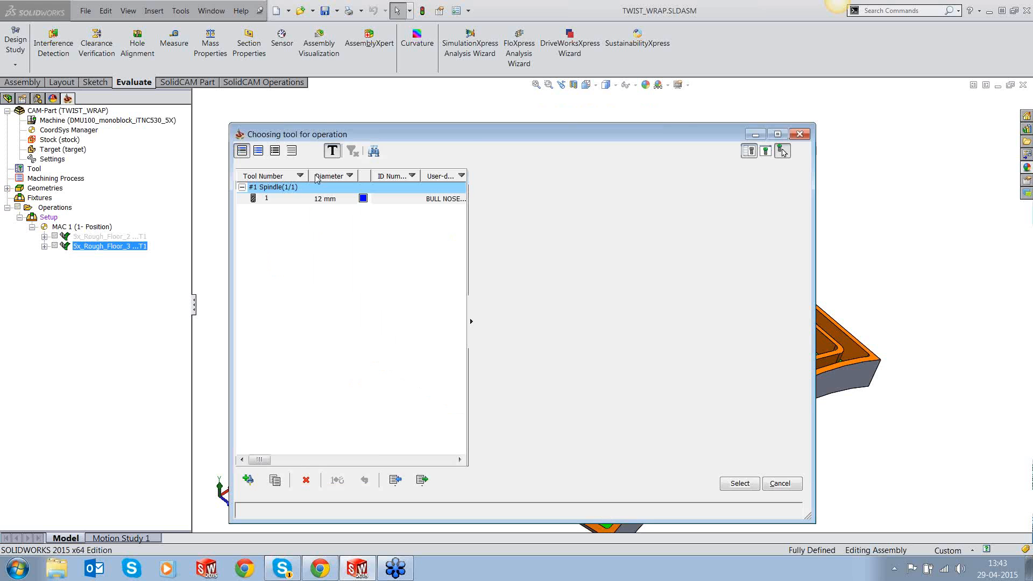
left_click(323, 199)
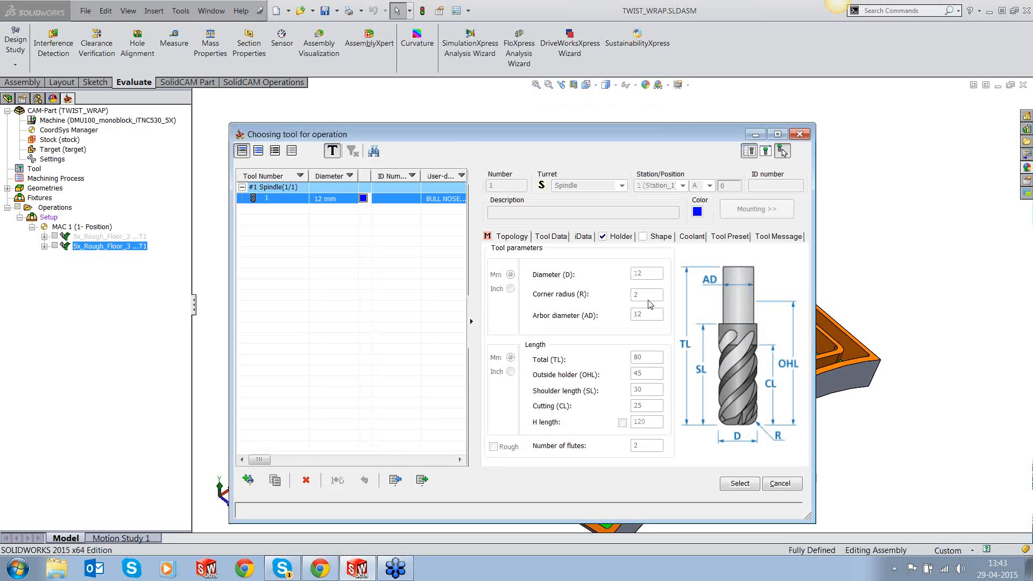
left_click(740, 483)
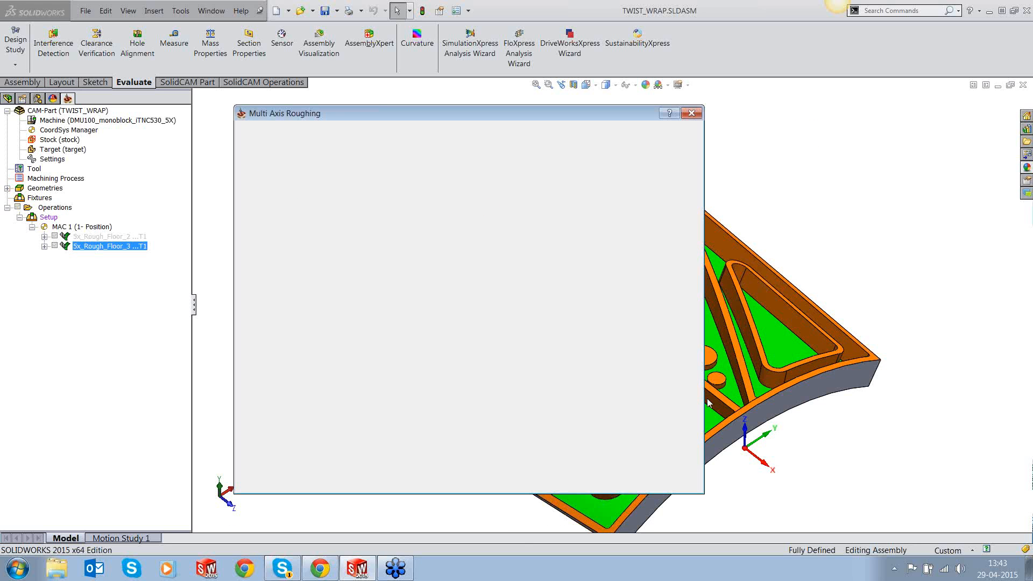
Step: Set the operation's entry safety distance to 5 and its retract distance to 35
left_click(273, 200)
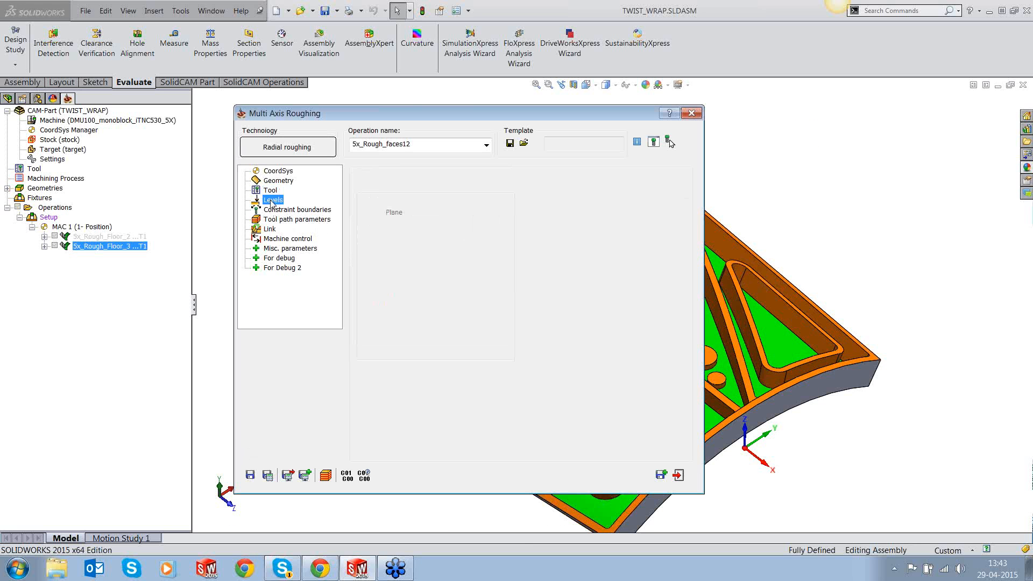
double_click(630, 245)
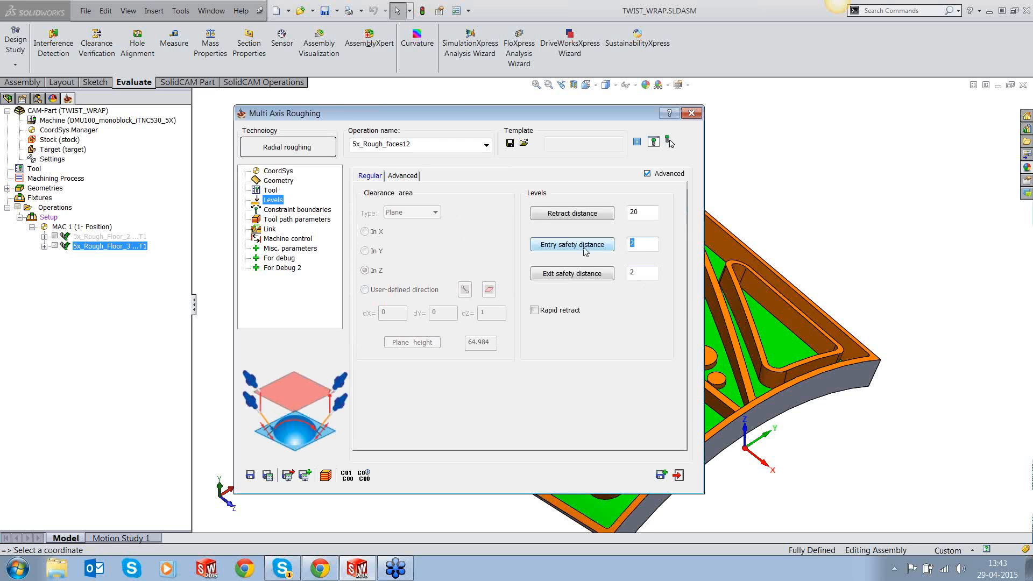
type("5")
double_click(637, 272)
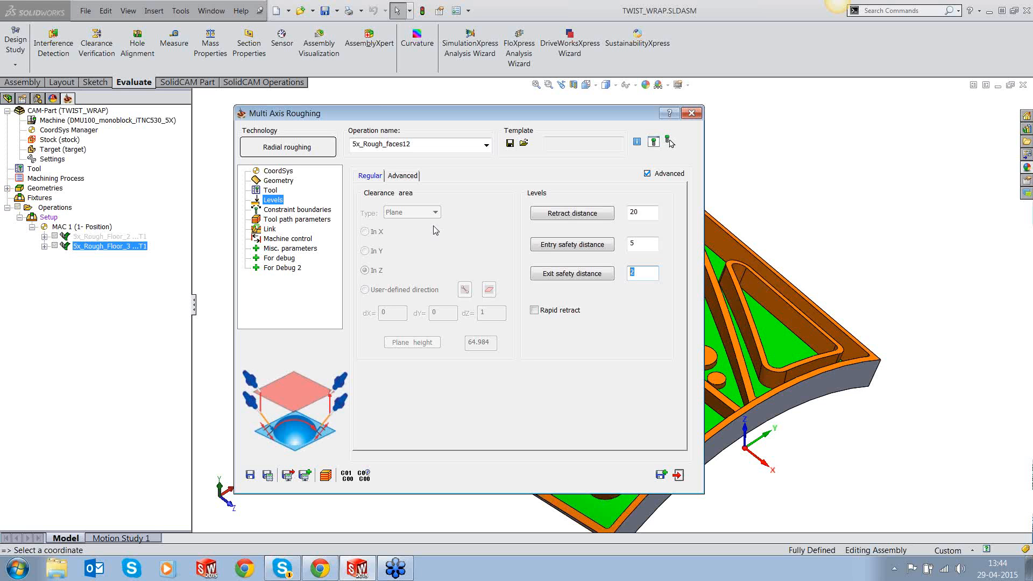
double_click(636, 212)
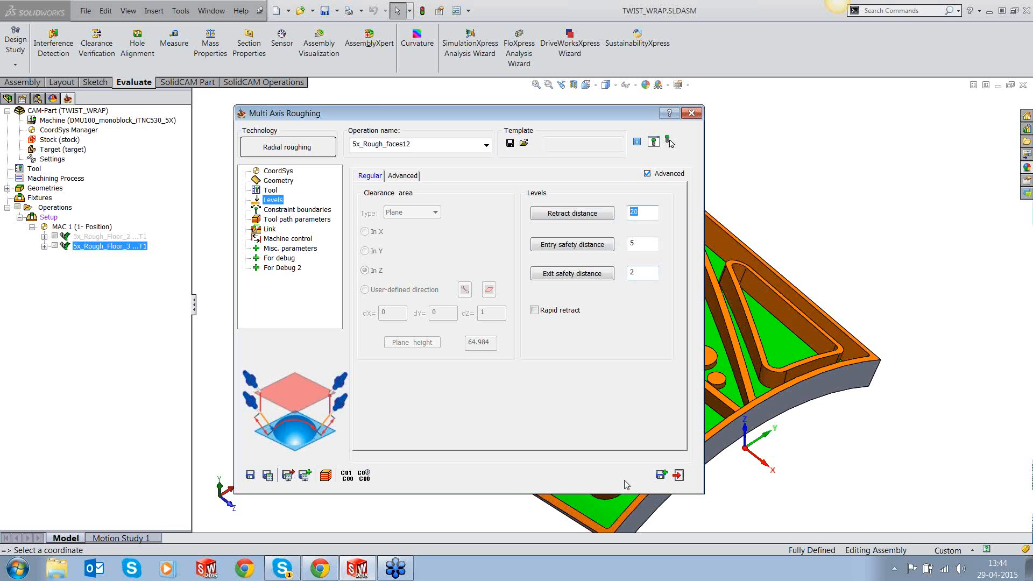
type("35")
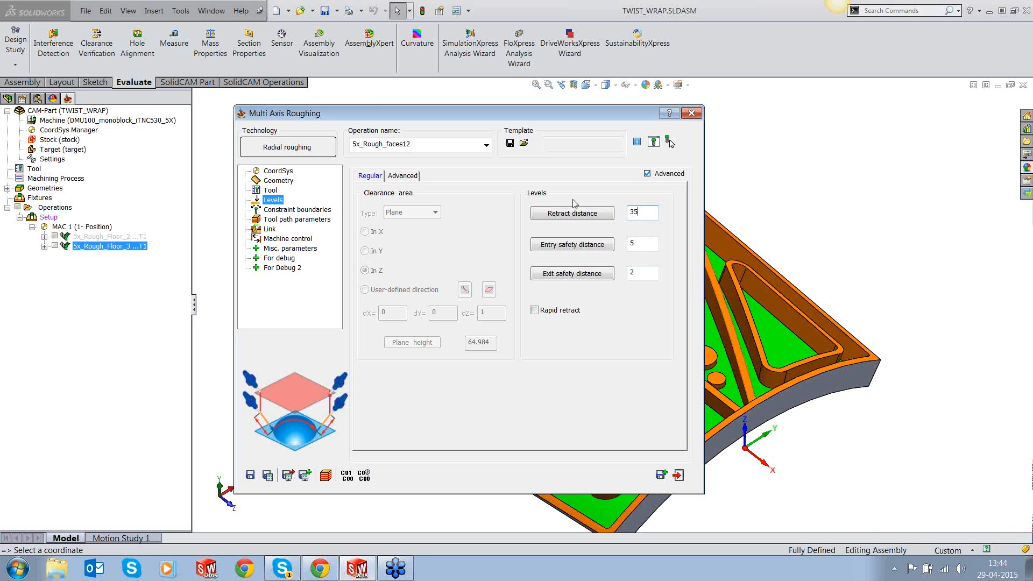
Step: Enable the custom cut tolerance in the tool path surface quality settings and set it to 0.1
left_click(311, 211)
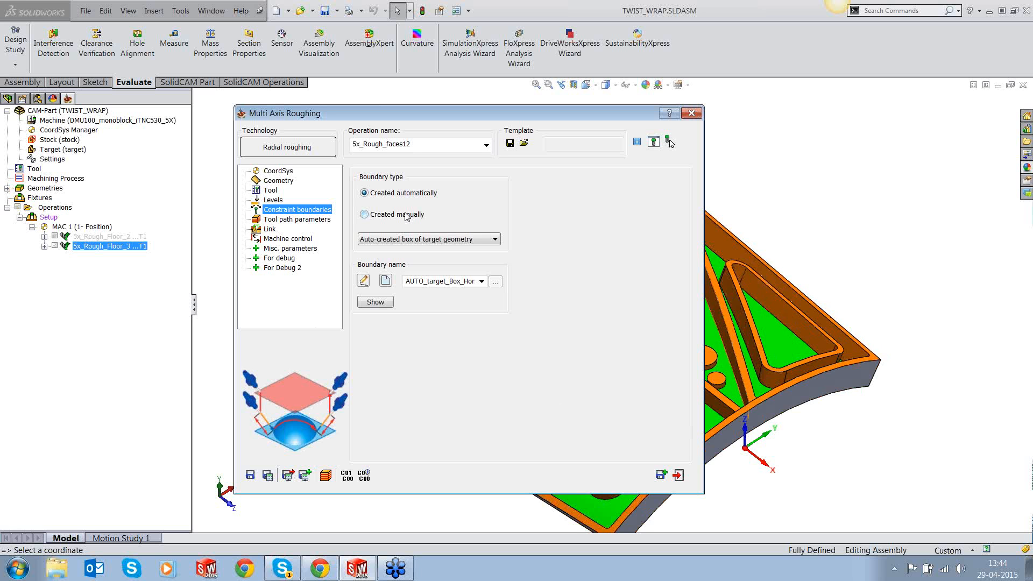
left_click(289, 220)
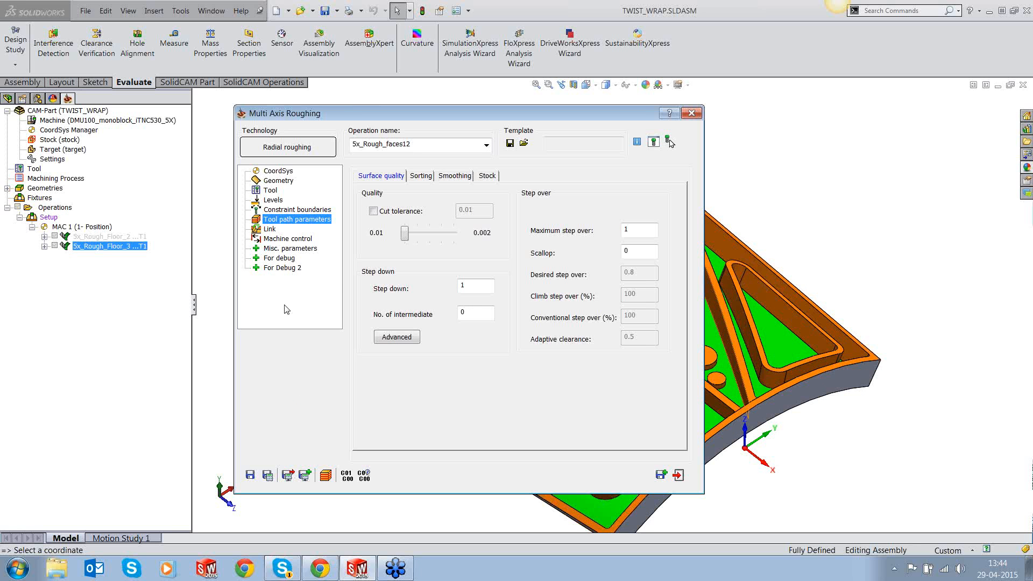
left_click(372, 211)
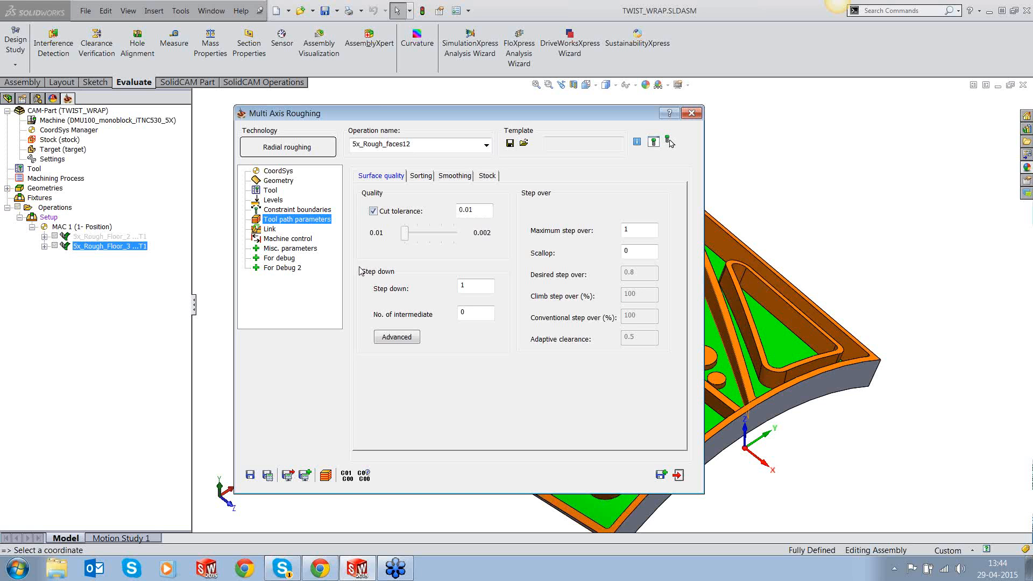
double_click(483, 211)
type("0.1")
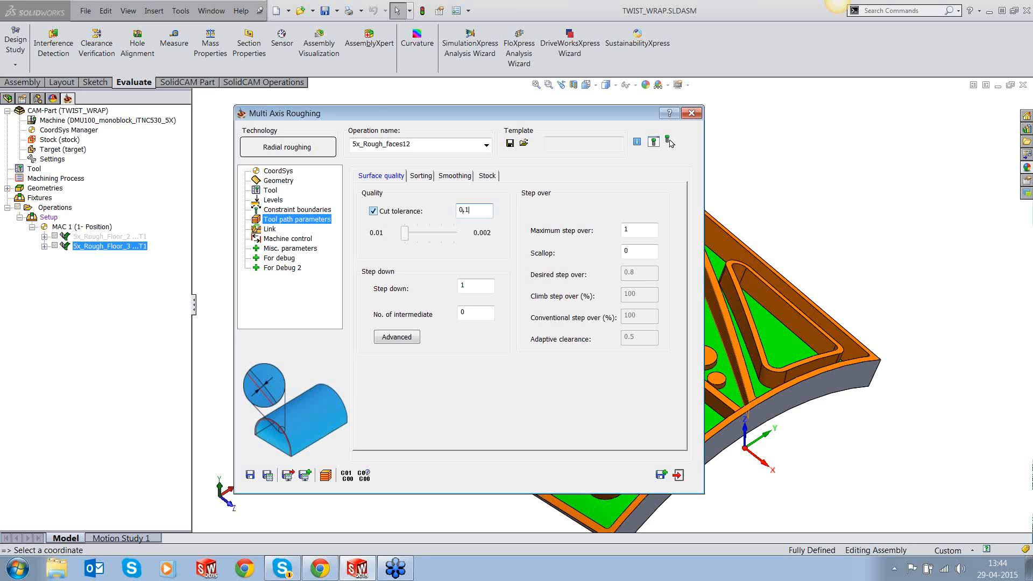
type("5")
Step: Define the depth step by number of slices with 2 slices, and set the maximum step over to 4
left_click(409, 344)
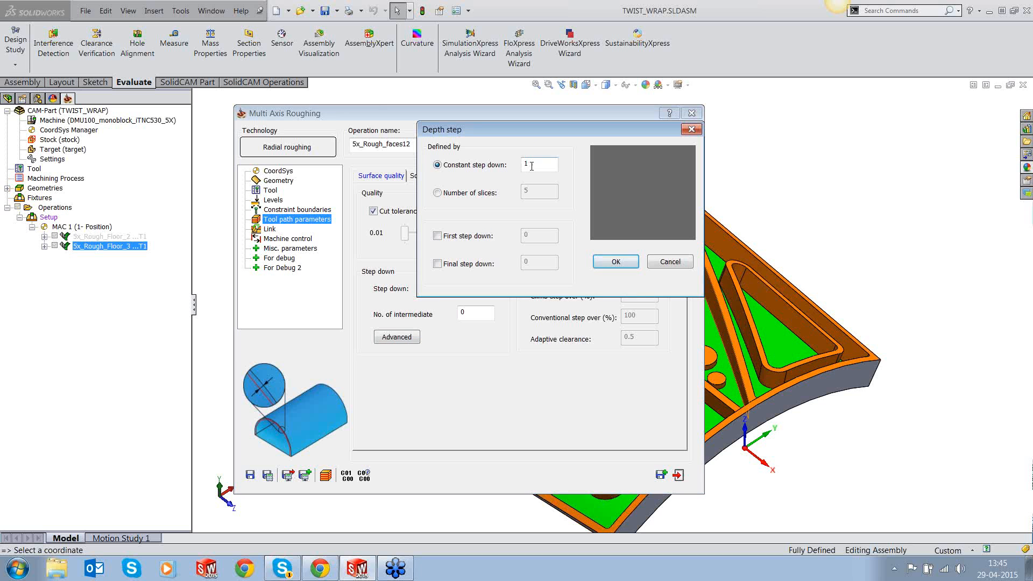
double_click(532, 167)
left_click(473, 194)
left_click_drag(537, 191, 510, 191)
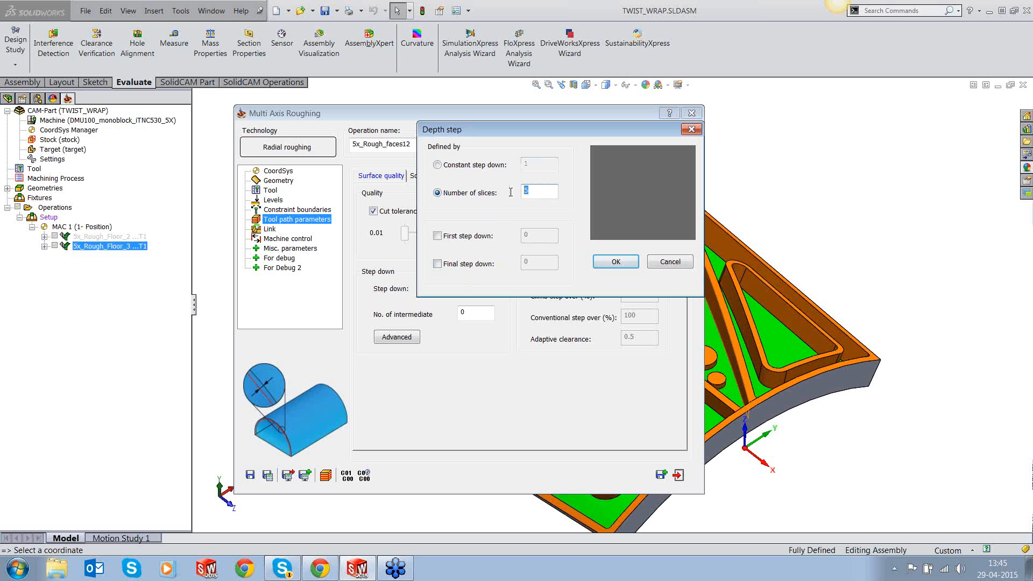
type("2")
left_click(614, 262)
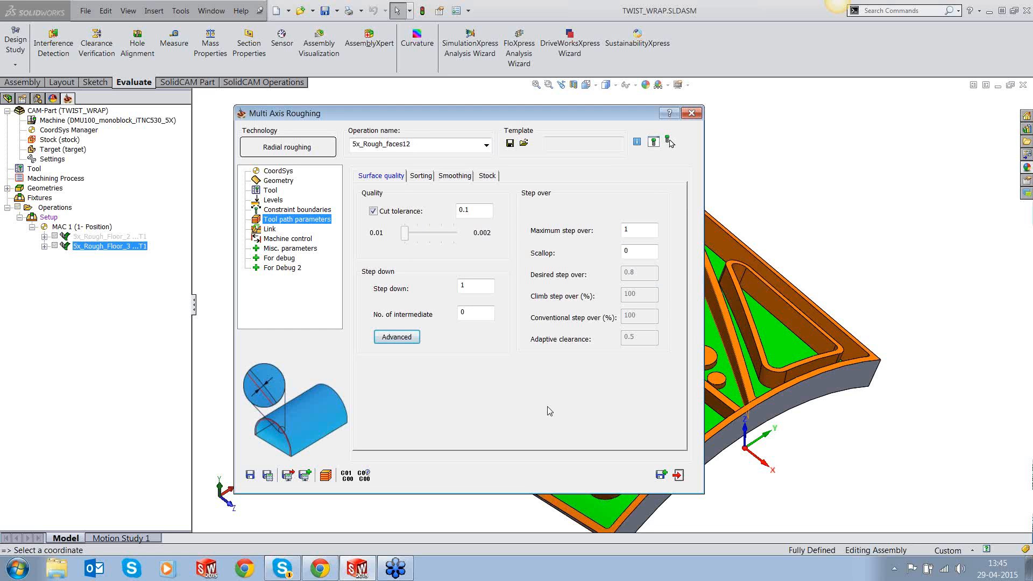
key("Tab")
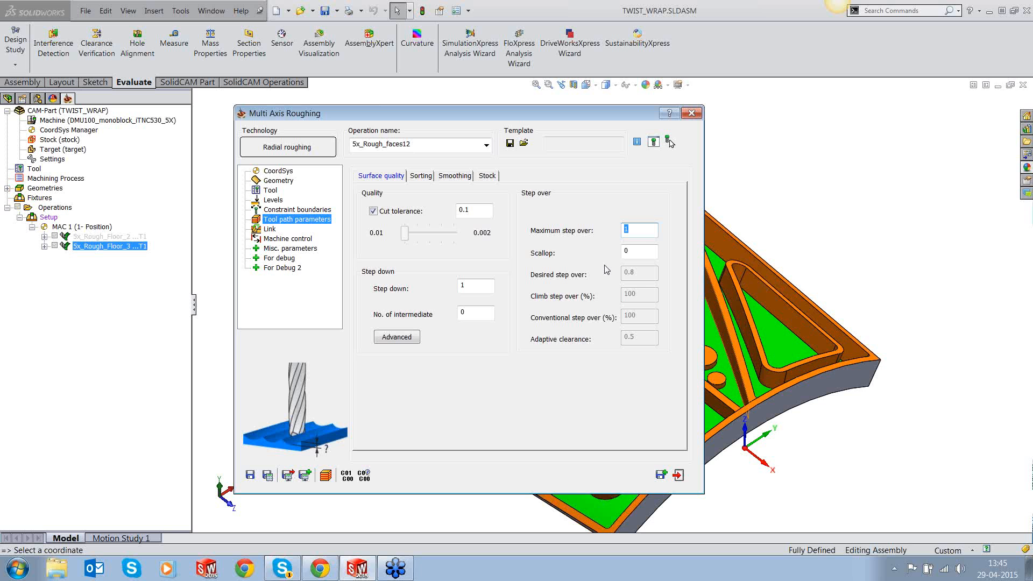
type("4")
Step: Set the tool path sorting to the One way cutting method, machined by Regions
left_click(421, 175)
left_click(525, 212)
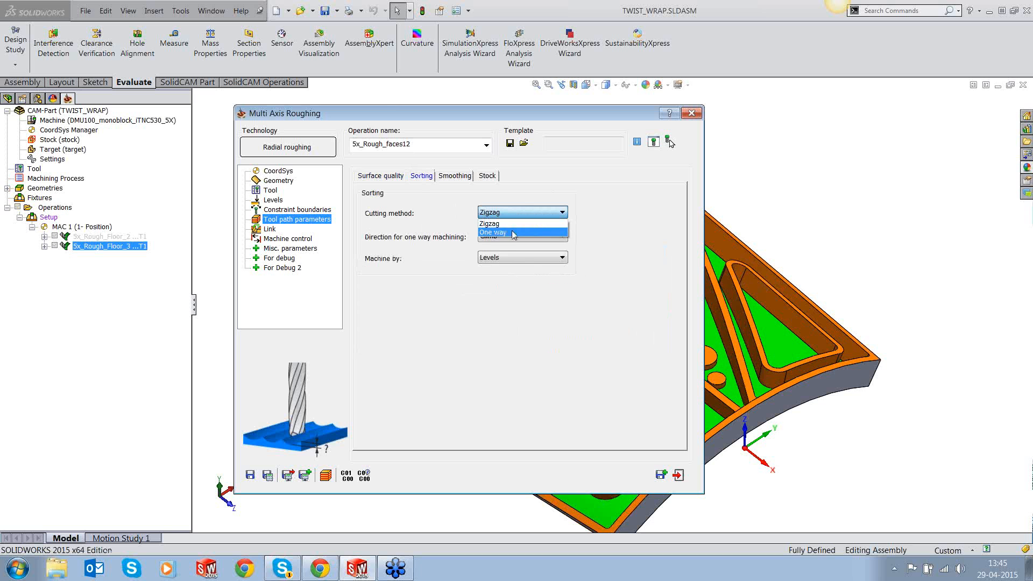
left_click(510, 231)
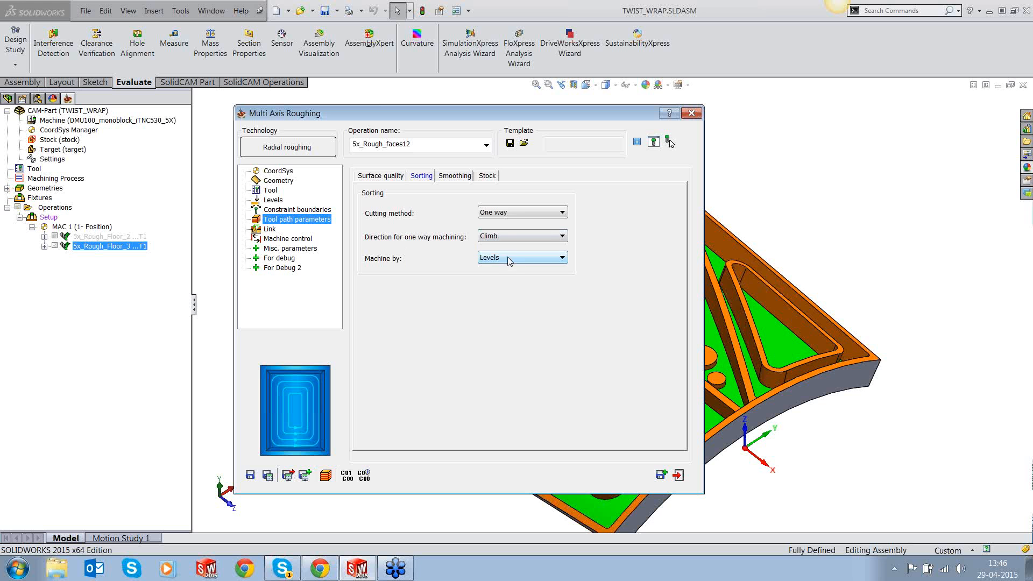
left_click(508, 258)
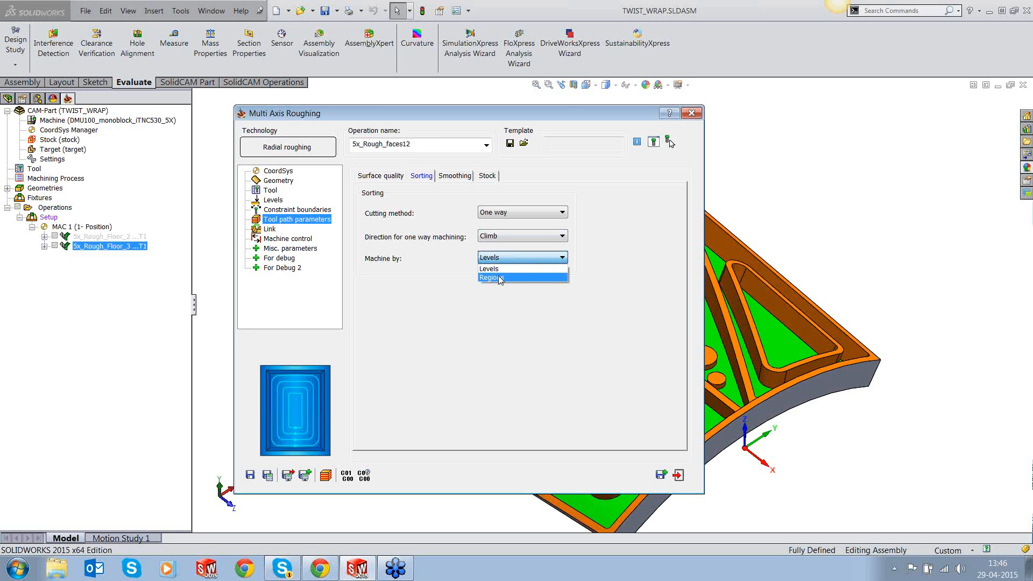
left_click(499, 278)
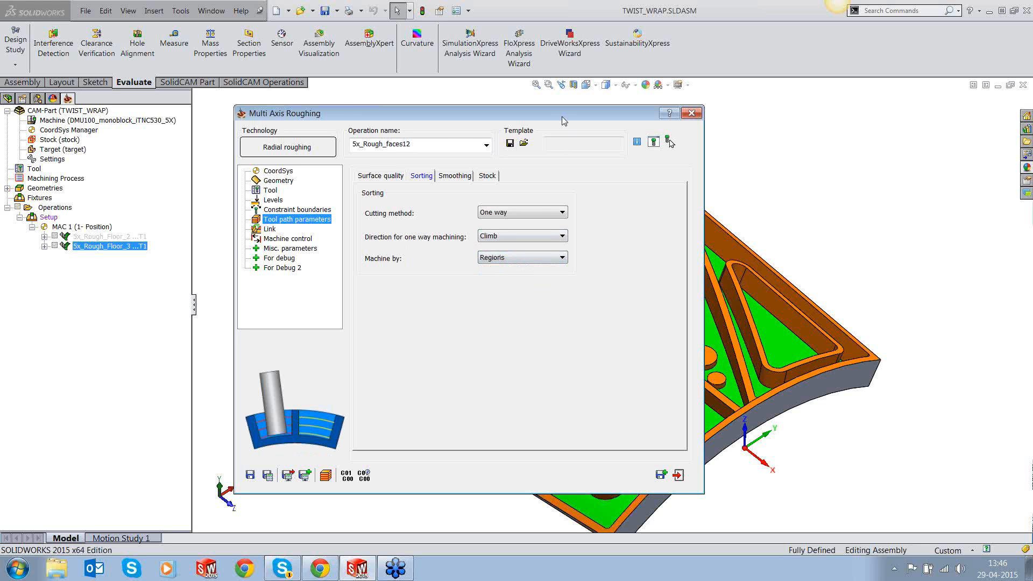
Step: Try the Remove corner pegs option in the tool path smoothing settings
left_click_drag(563, 121, 338, 125)
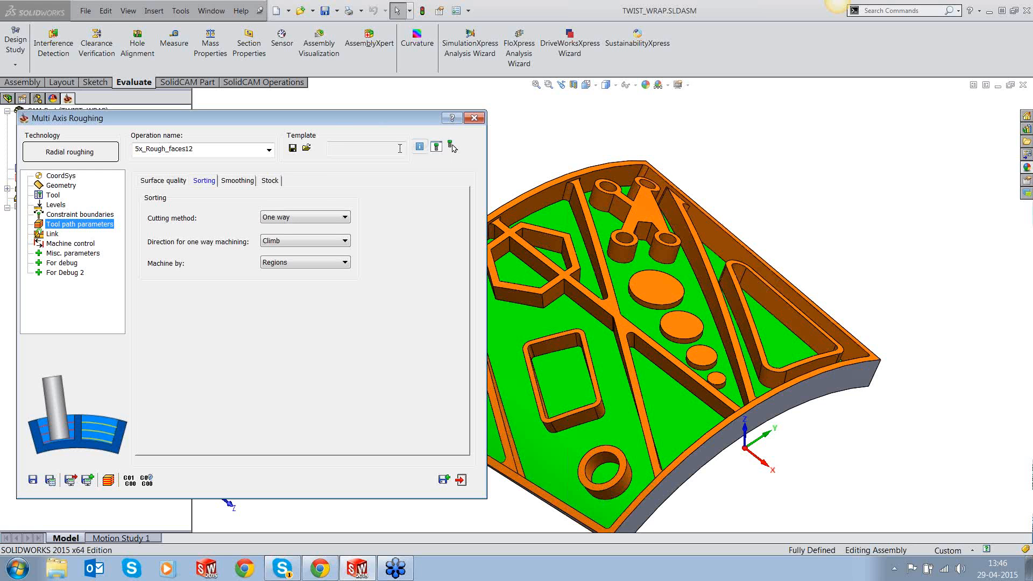
left_click_drag(337, 118, 545, 119)
left_click(451, 181)
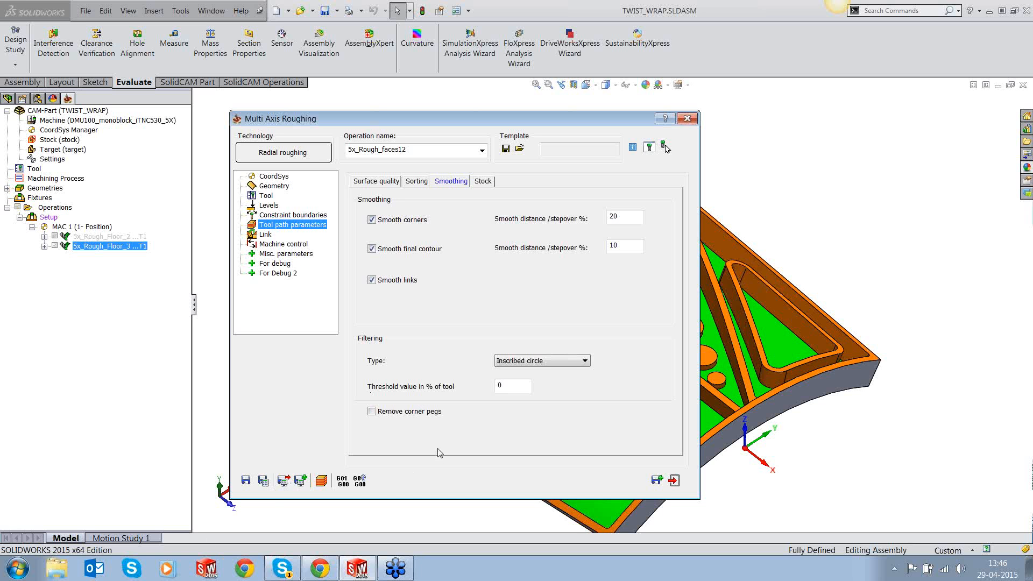
left_click(400, 413)
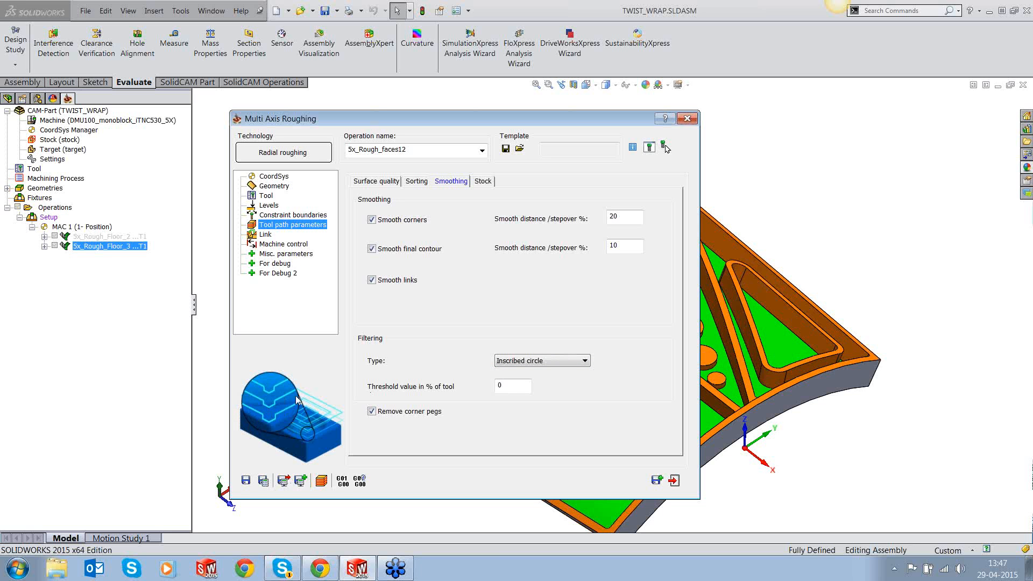
left_click(371, 412)
Step: Review the ramp angle and the available ramp types in the link settings, keeping Auto as the ramp type
left_click(267, 235)
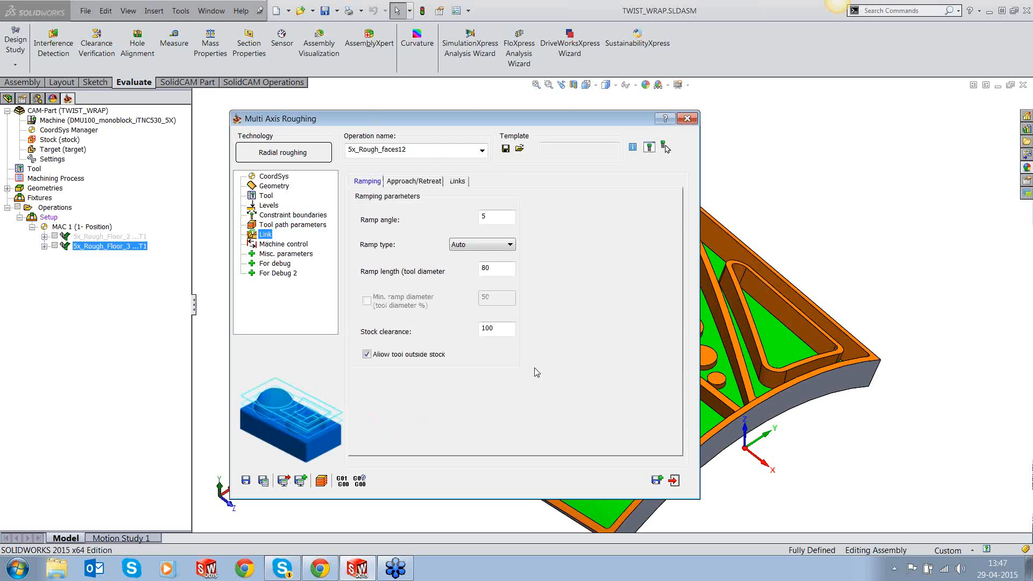
left_click(492, 218)
double_click(493, 217)
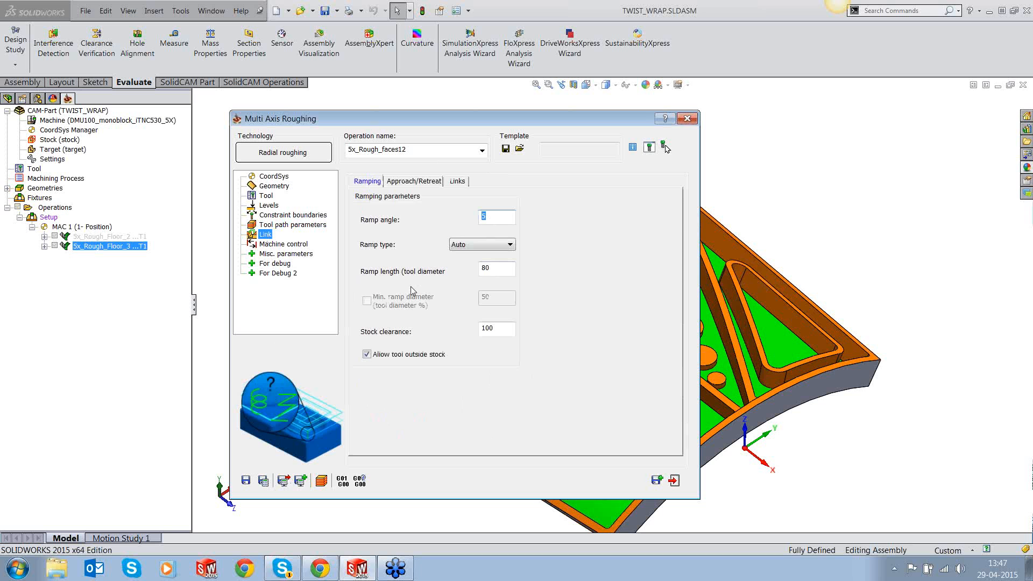
left_click(510, 246)
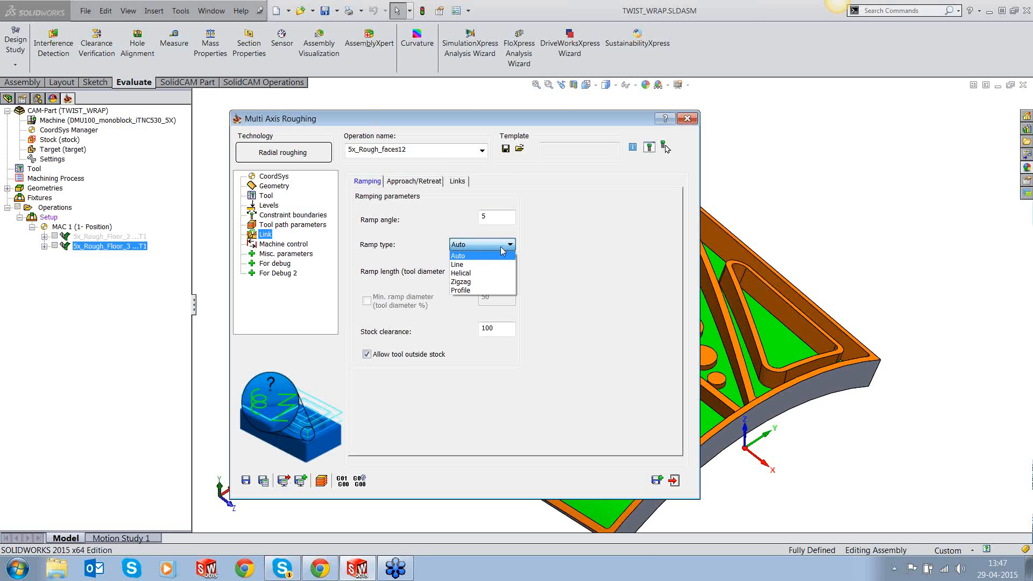
left_click(477, 260)
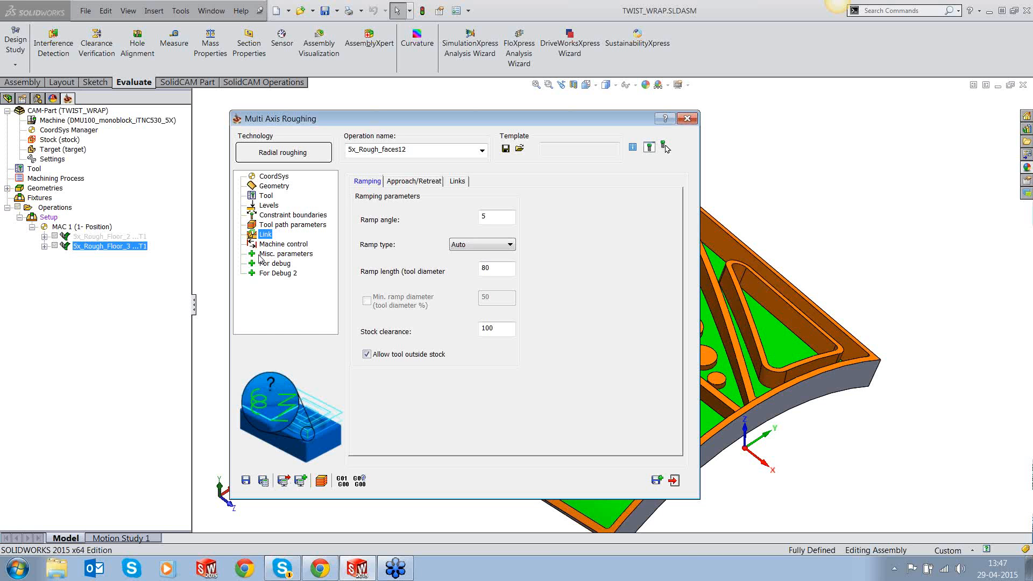
Step: Set the first entry of the tool path to use a ramp
left_click(398, 182)
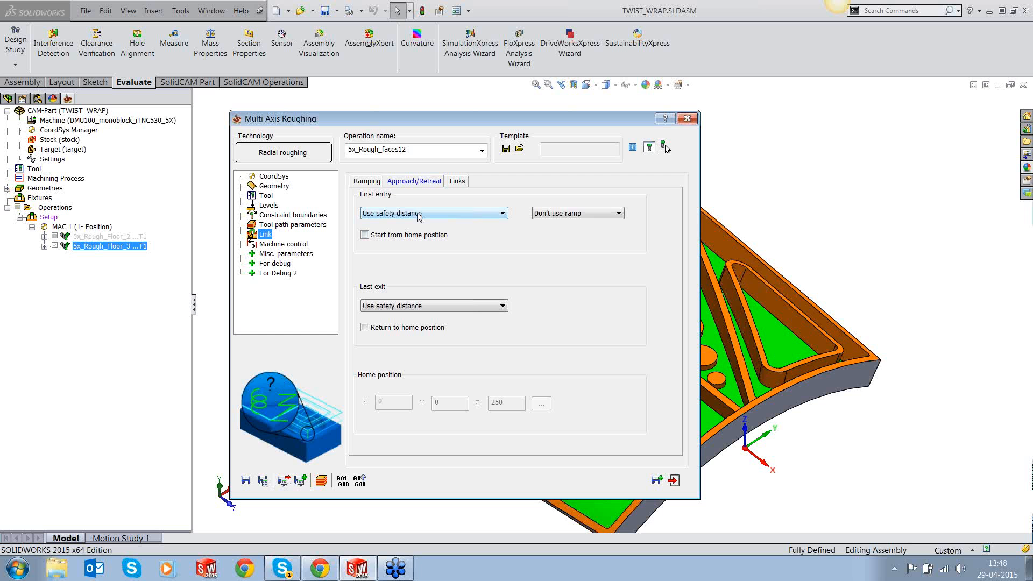
left_click(575, 213)
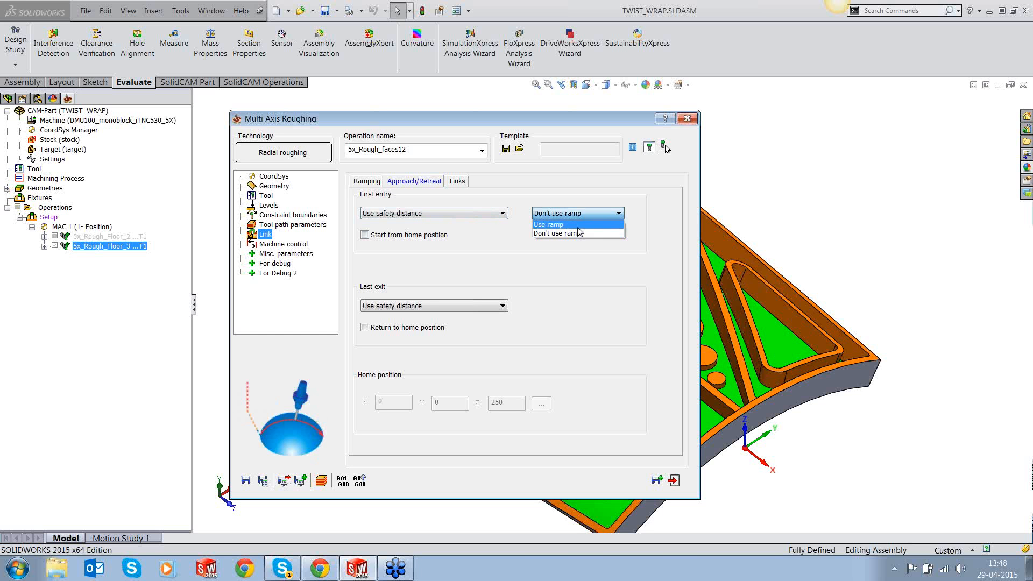
left_click(554, 224)
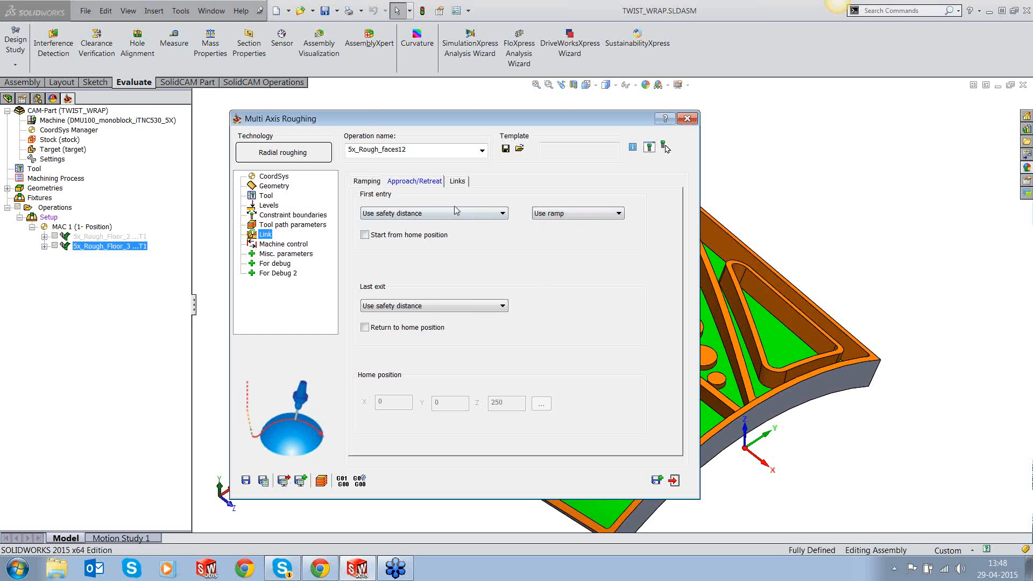
Step: Set the area links within a group to use a ramp, and keep Retract to rapid distance between groups
left_click(452, 181)
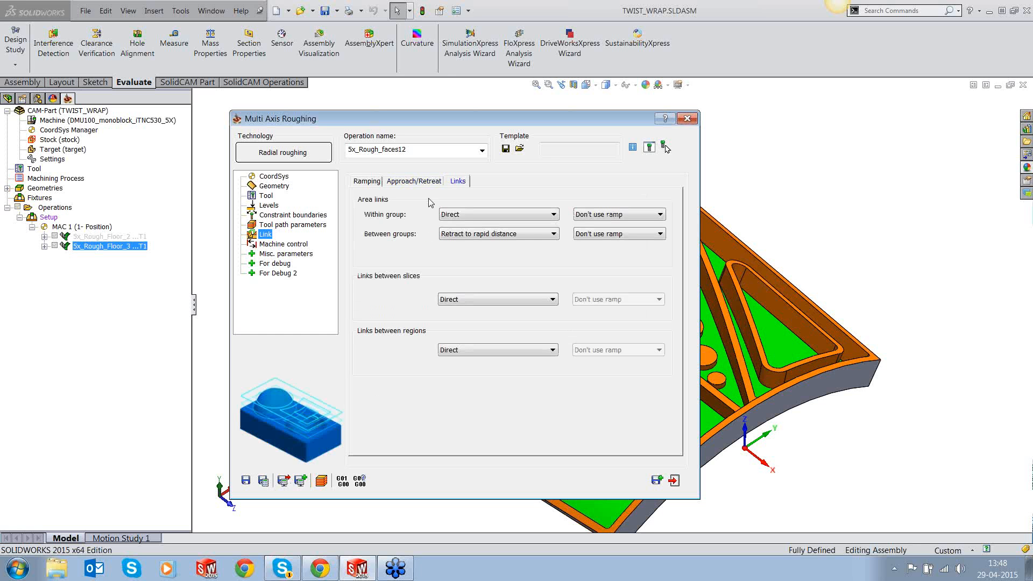
left_click(619, 214)
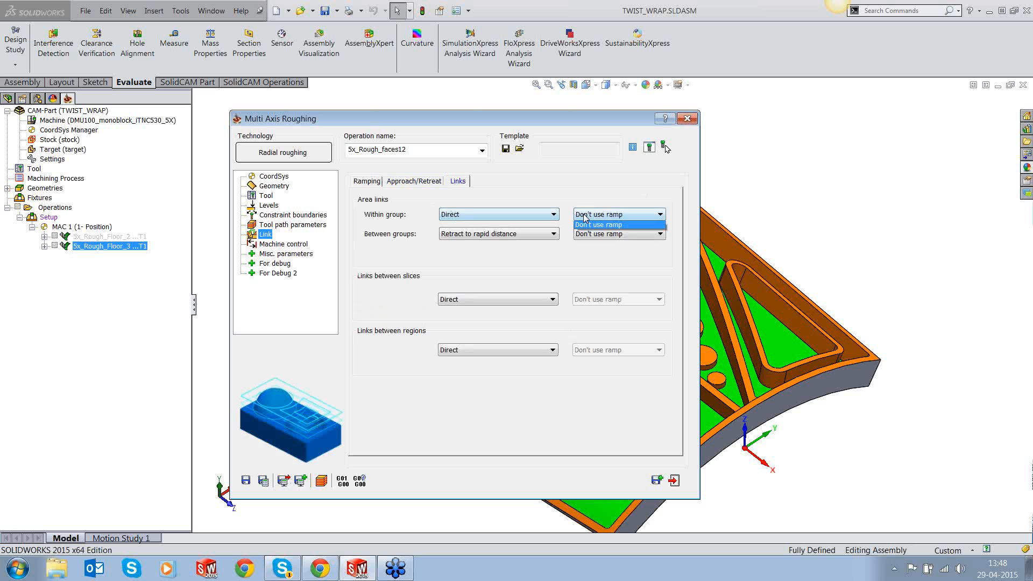
left_click(597, 233)
left_click(494, 232)
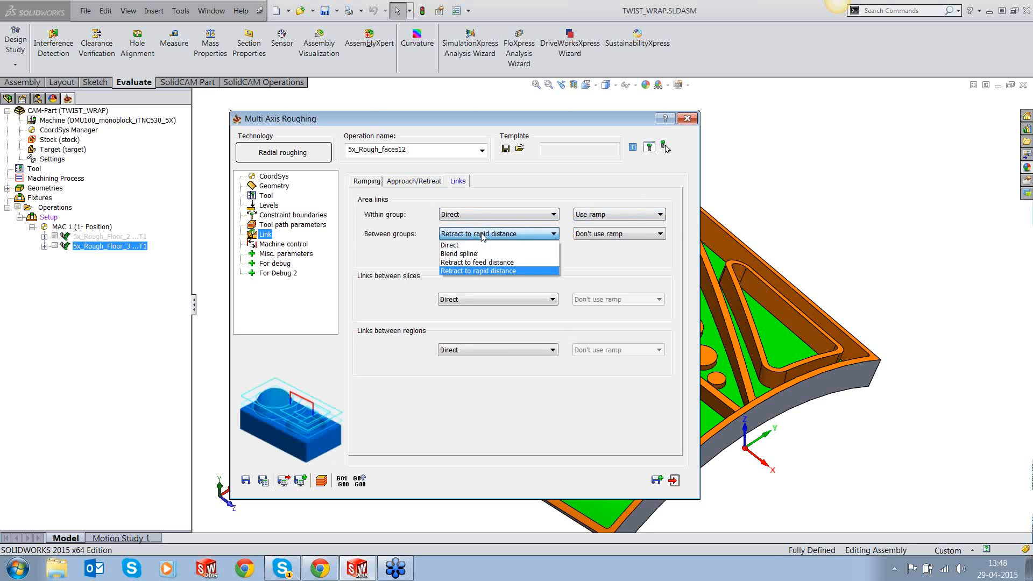
left_click(482, 272)
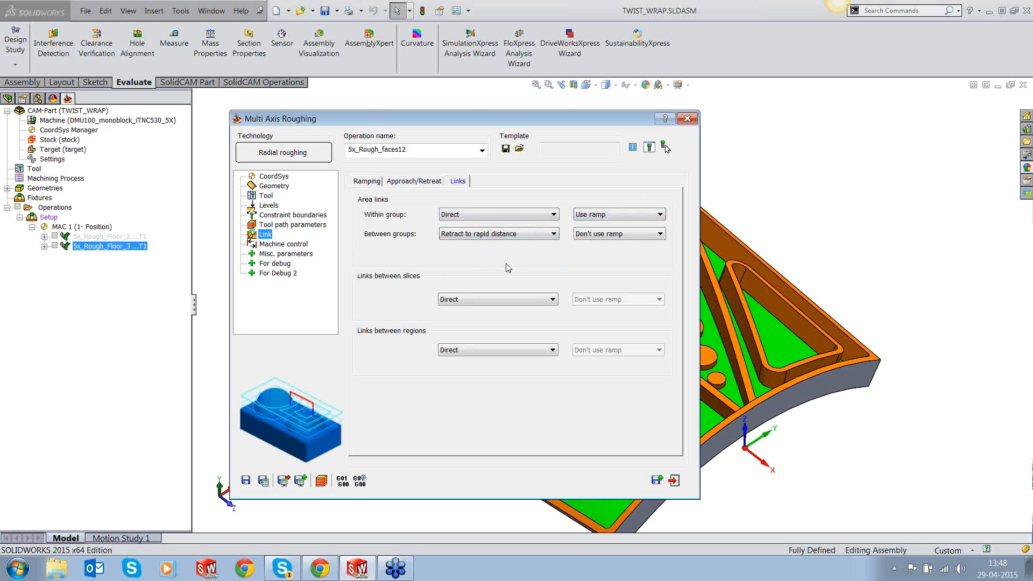
Step: Set the area links between groups to use a ramp, and the links between slices to Retract to rapid distance with a ramp
left_click(589, 235)
left_click(590, 251)
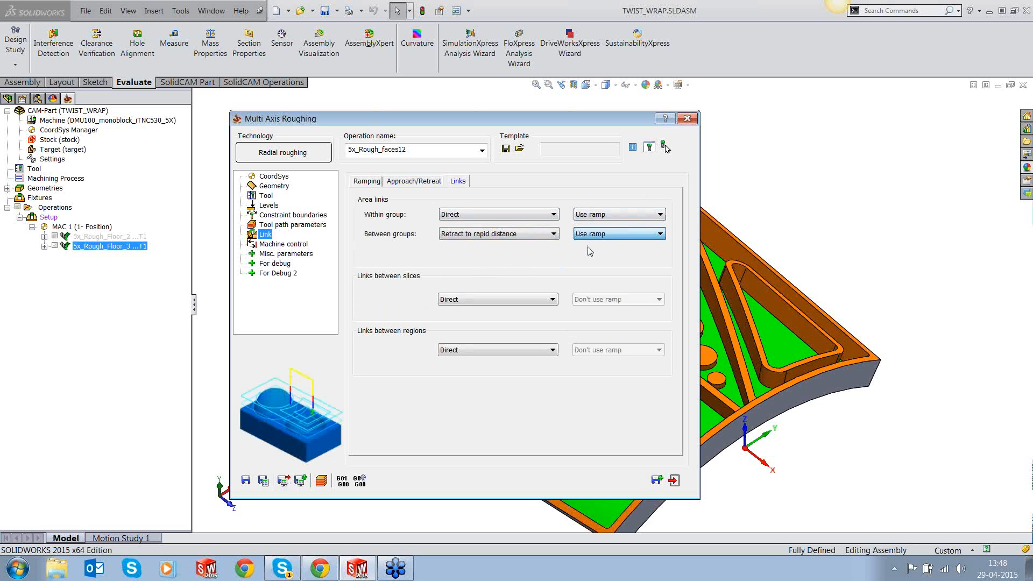
left_click(500, 299)
left_click(484, 344)
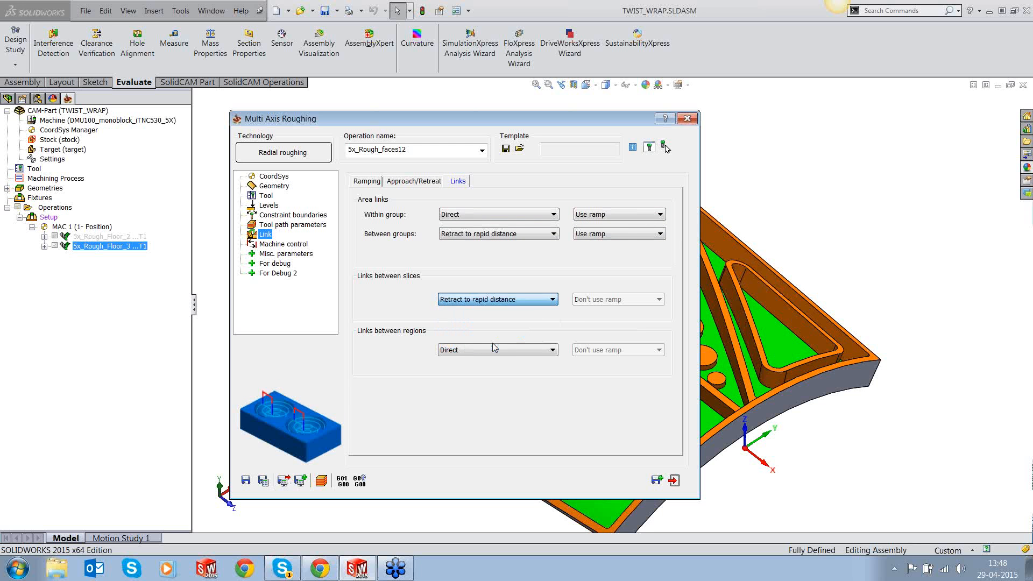
left_click(596, 302)
left_click(596, 317)
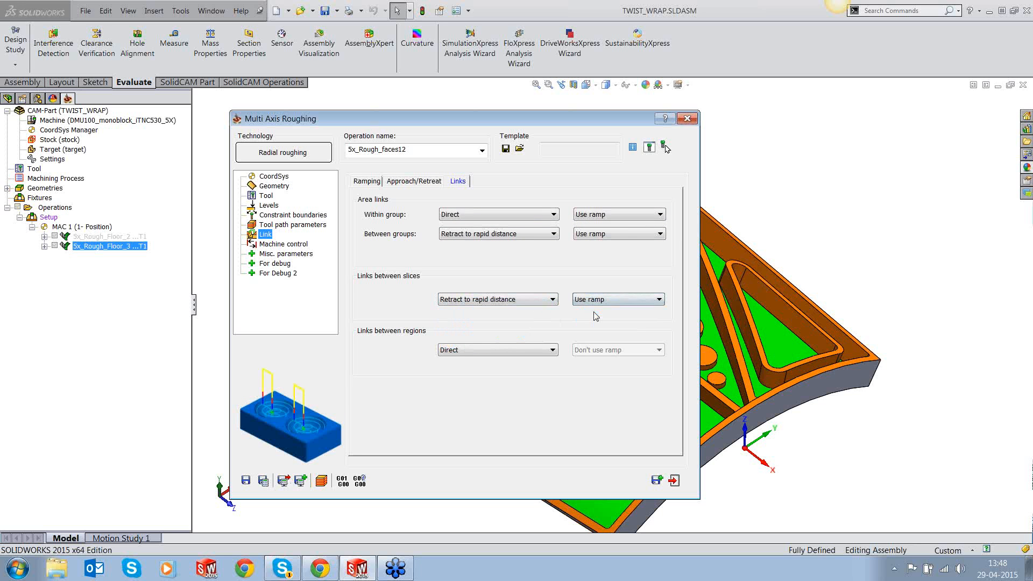
Step: Set the links between regions to Retract to rapid distance with the Don't use ramp option
left_click(526, 349)
left_click(477, 387)
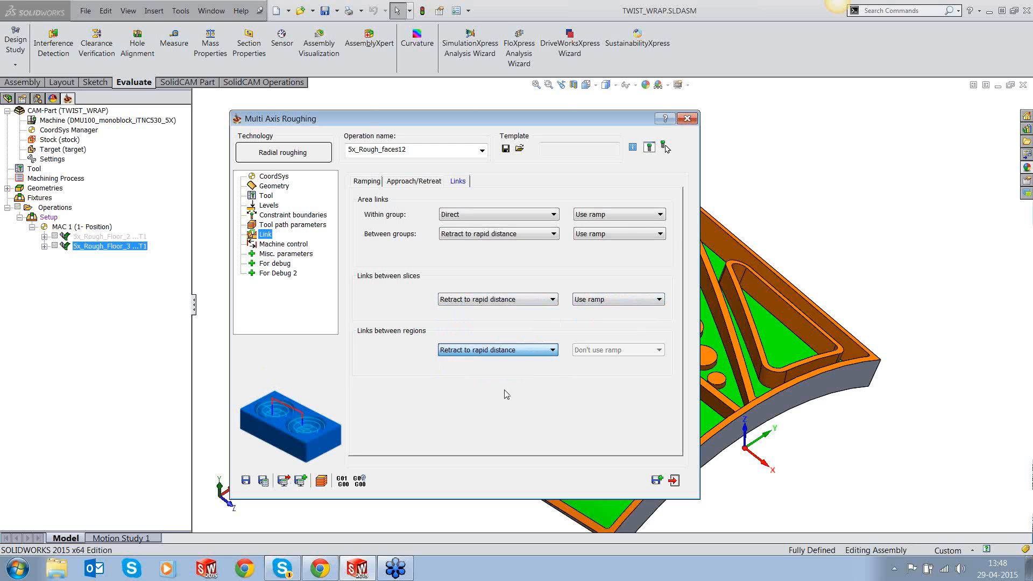
left_click(601, 355)
left_click(598, 370)
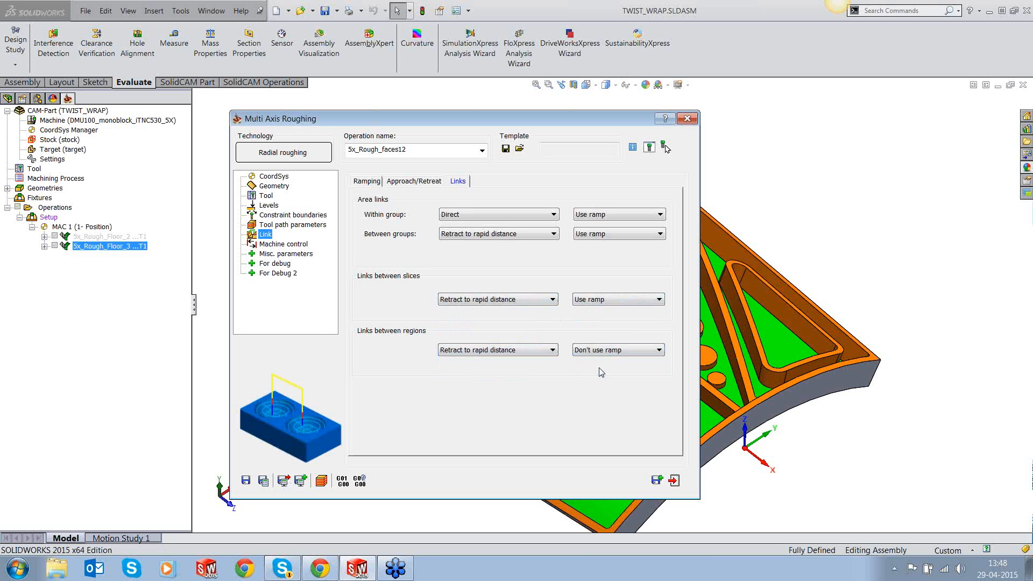
Step: Check the machine control settings, save the 5x_Rough_faces12 operation and close the Multi Axis Roughing settings
left_click(275, 244)
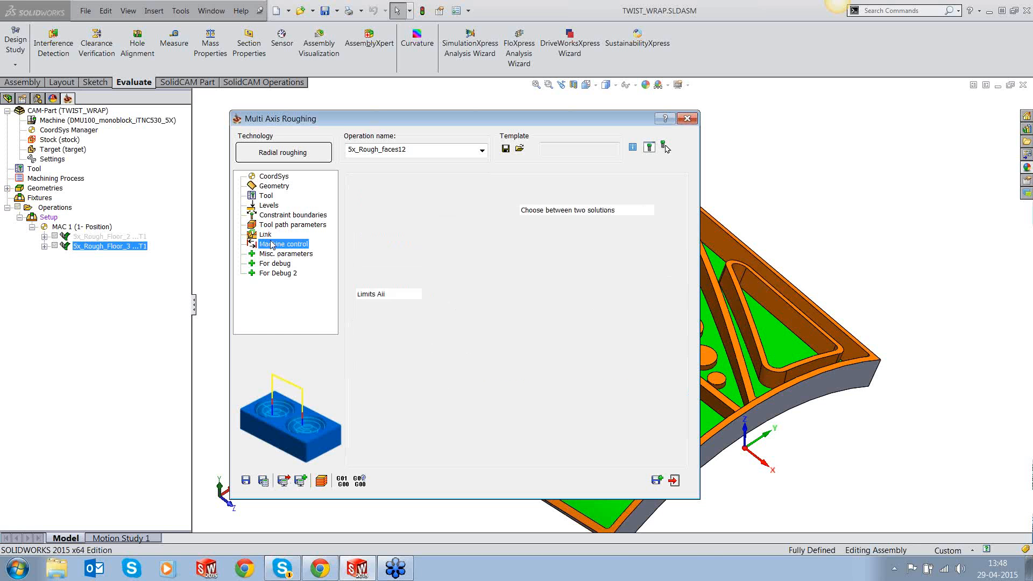
left_click(245, 480)
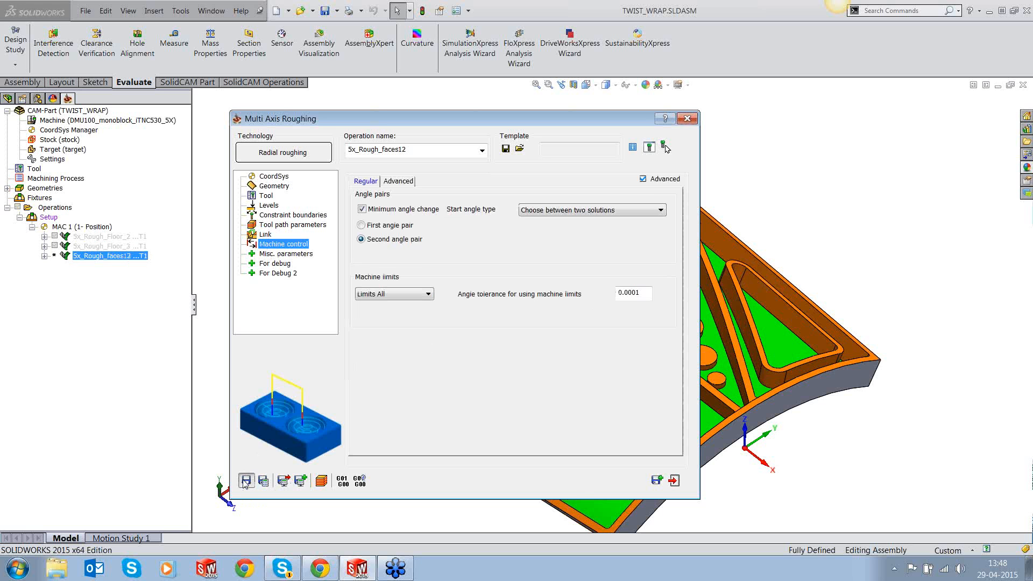
left_click(674, 480)
Step: Calculate the 5x_Rough_faces12 operation and show its tool path on the part
right_click(135, 258)
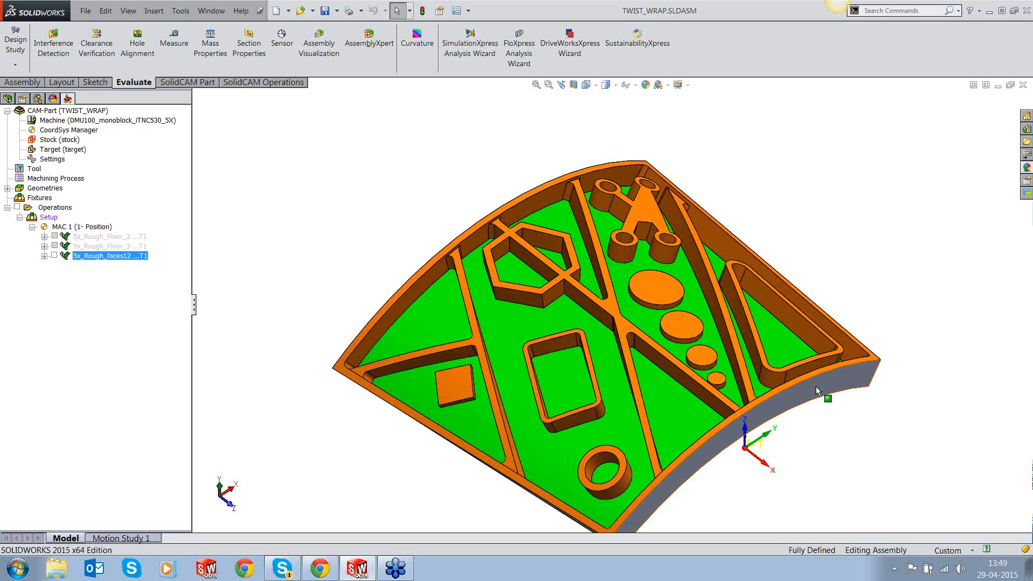
scroll(816, 386, "up", 2)
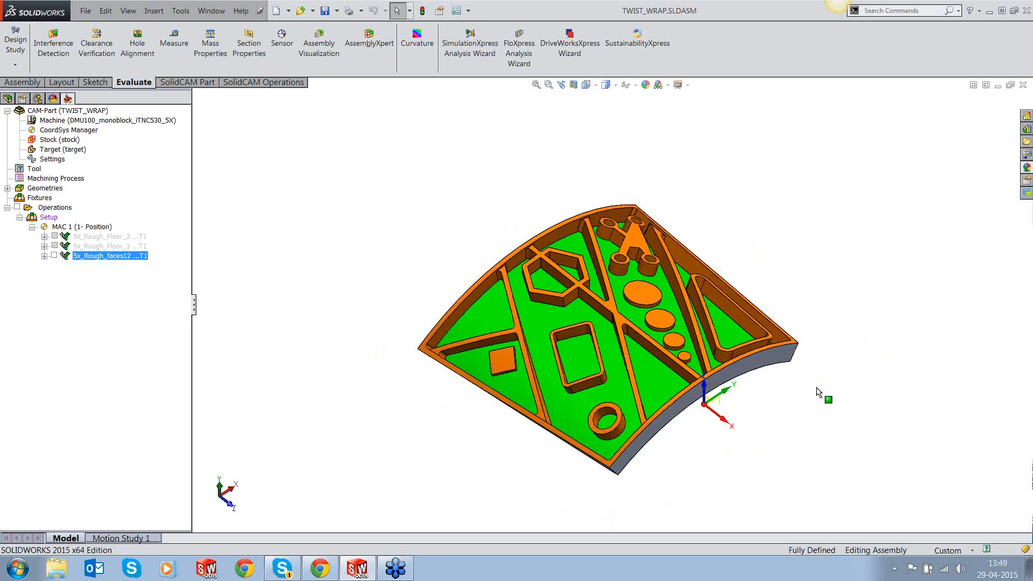
scroll(734, 399, "down", 2)
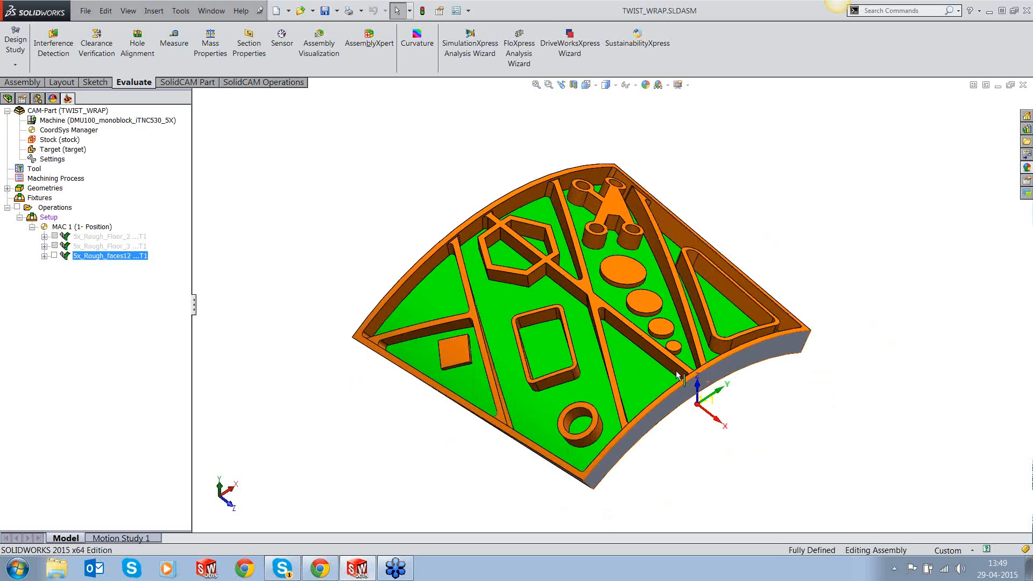
scroll(640, 312, "down", 3)
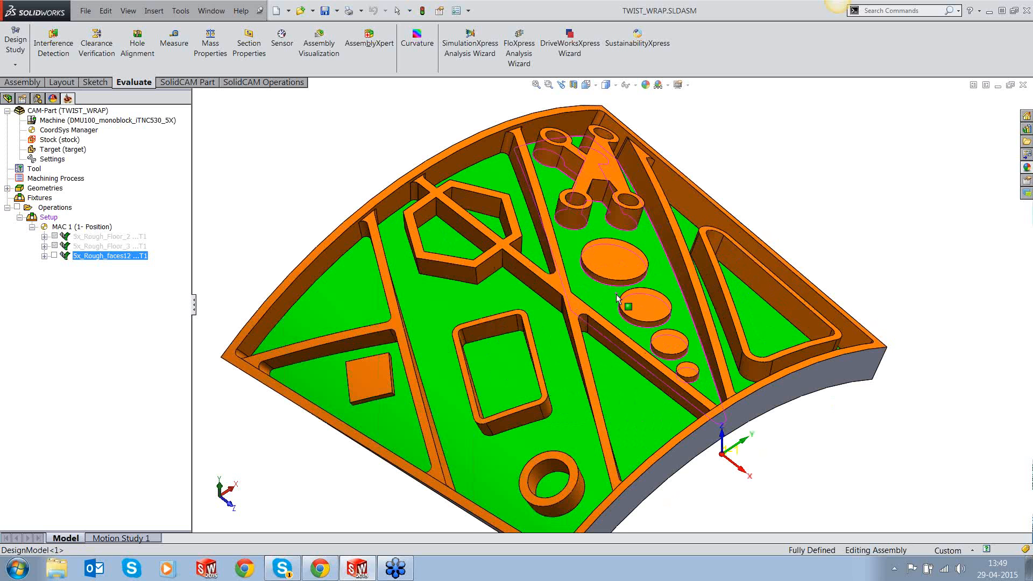
left_click(53, 256)
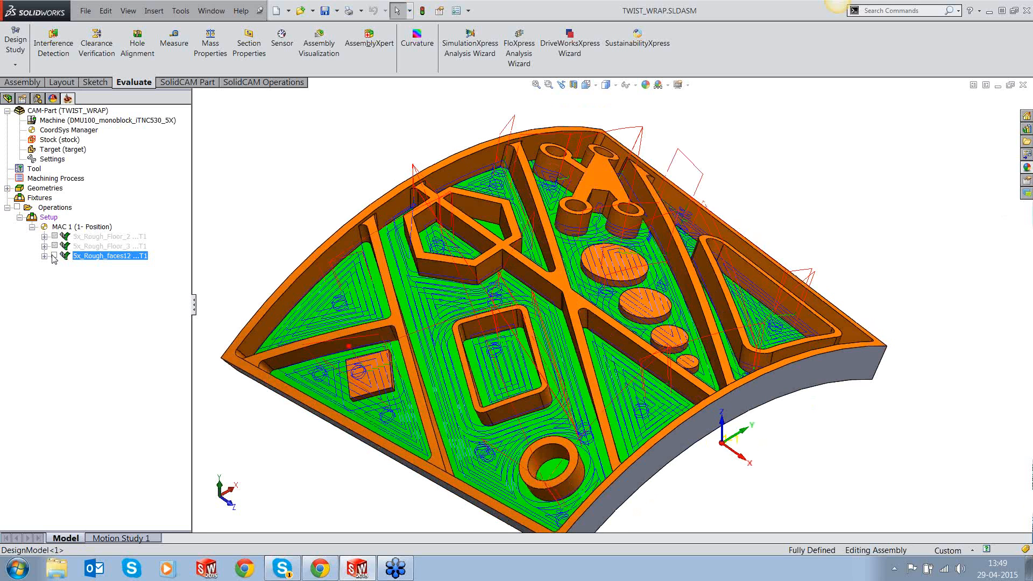
Step: Examine the roughing passes and helical entries around the round islands and above the square boss in the triangular pocket
middle_click_drag(628, 322, 629, 360)
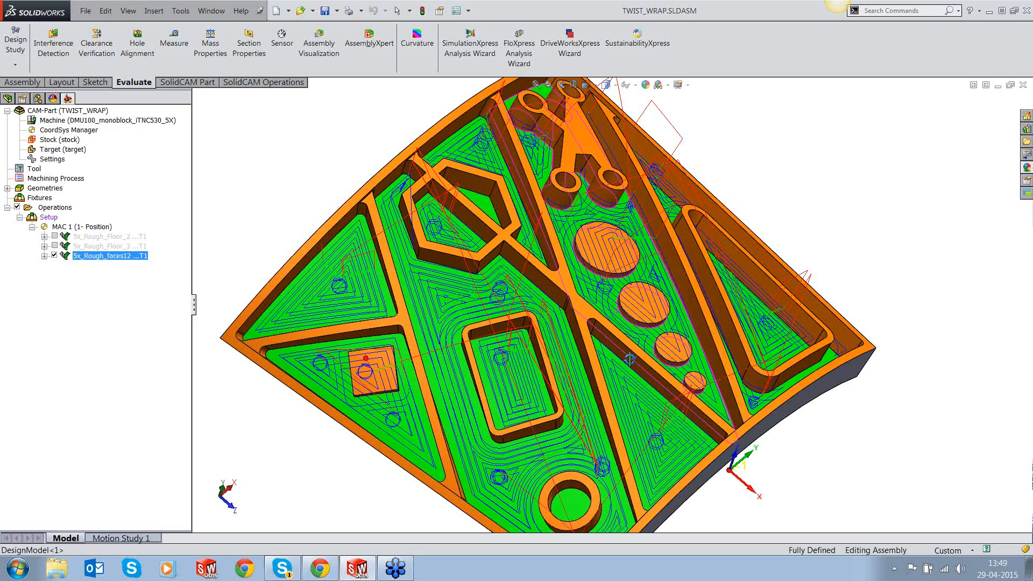
scroll(613, 261, "up", 3)
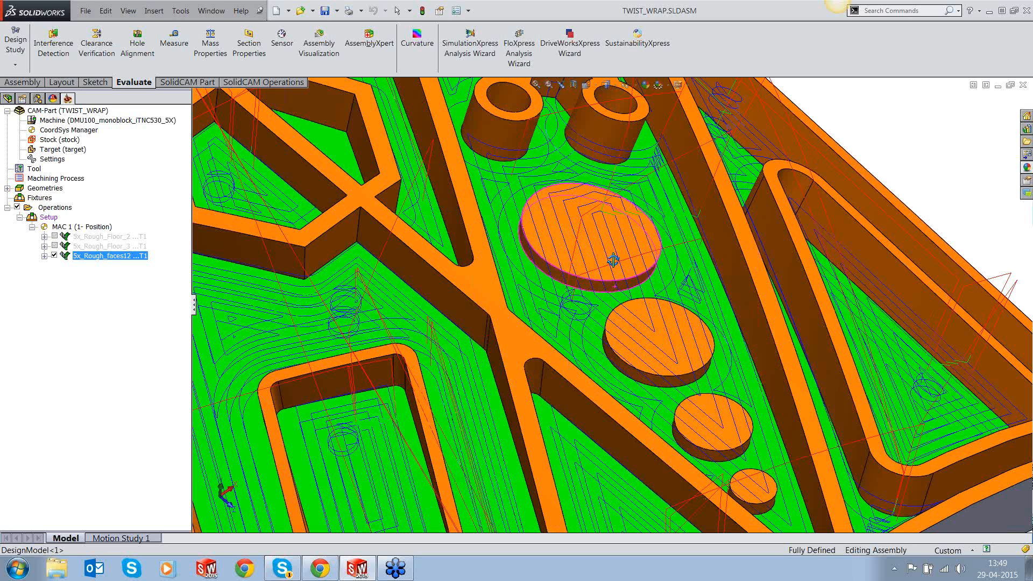
middle_click_drag(614, 260, 617, 276)
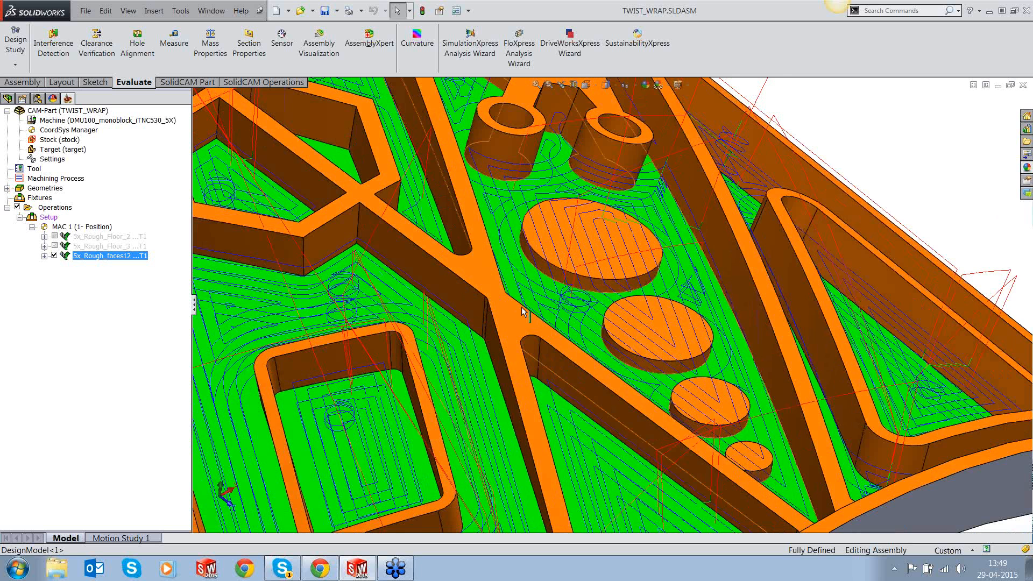
key("f")
scroll(335, 302, "up", 10)
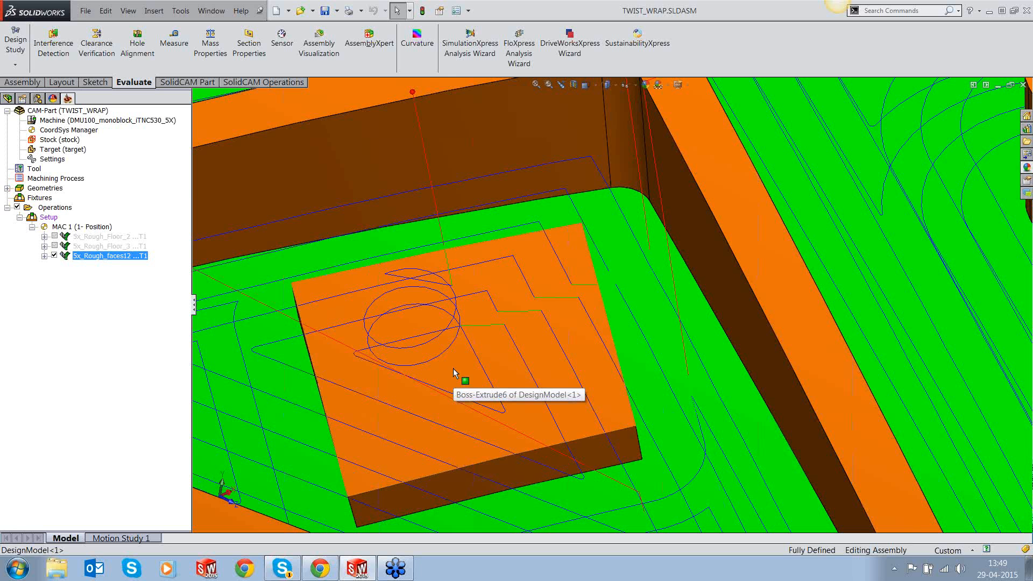
scroll(453, 372, "down", 2)
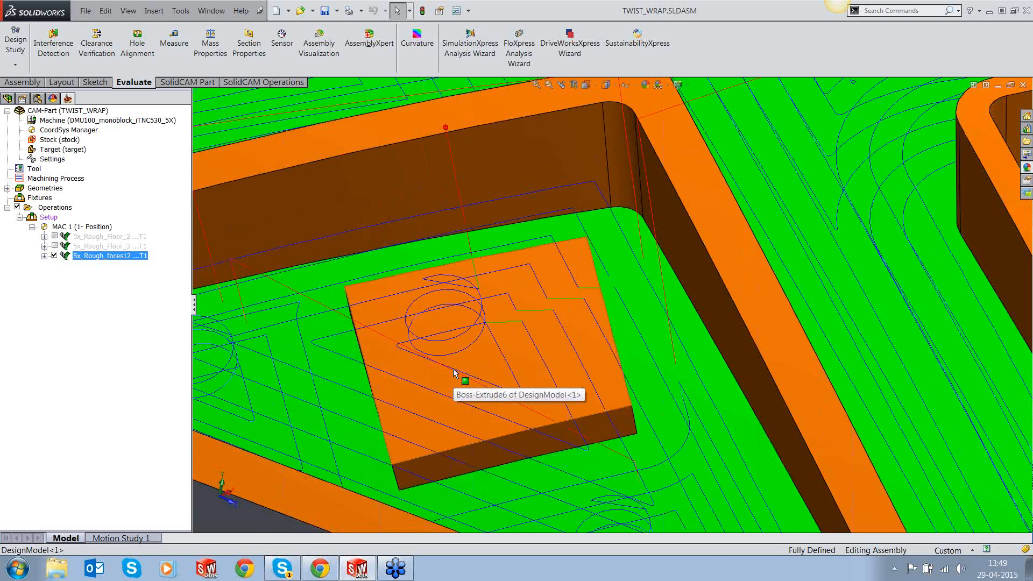
scroll(453, 372, "down", 3)
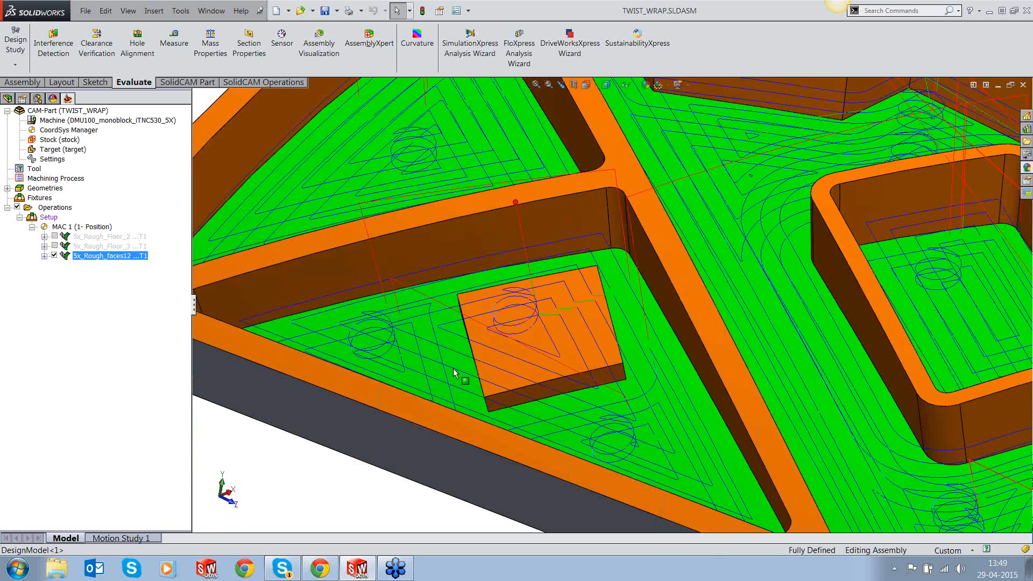
scroll(535, 290, "down", 3)
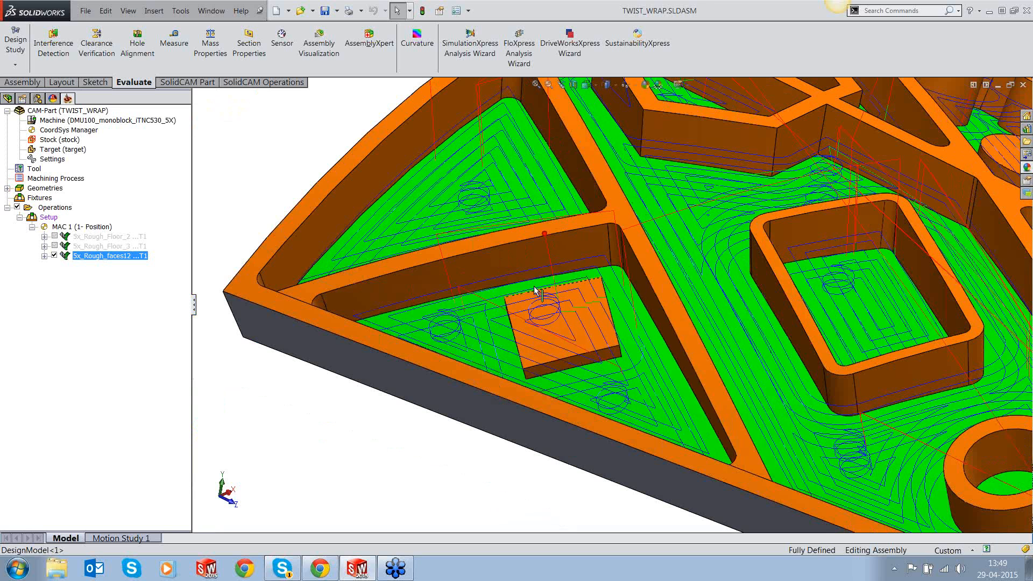
key("f")
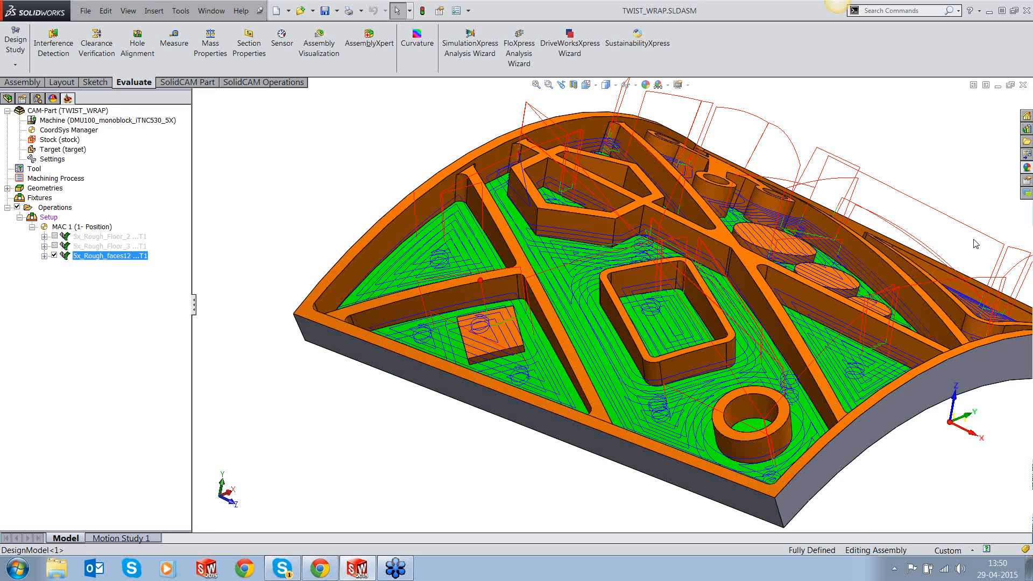
Step: Inspect the roughing tool path across the whole part and in the area between the tubular bosses and the largest round island
middle_click_drag(975, 243, 926, 305)
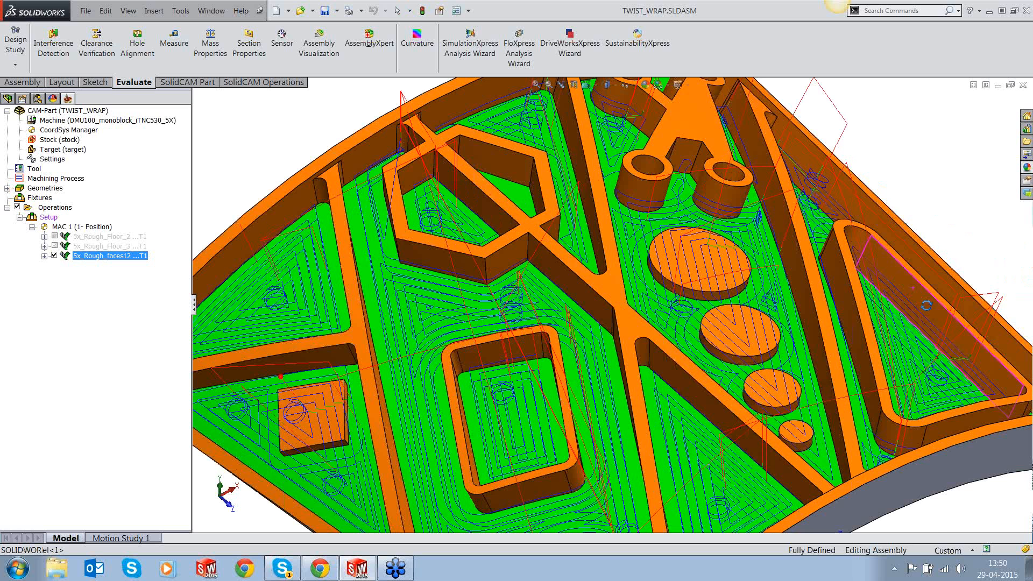
middle_click_drag(926, 305, 940, 318)
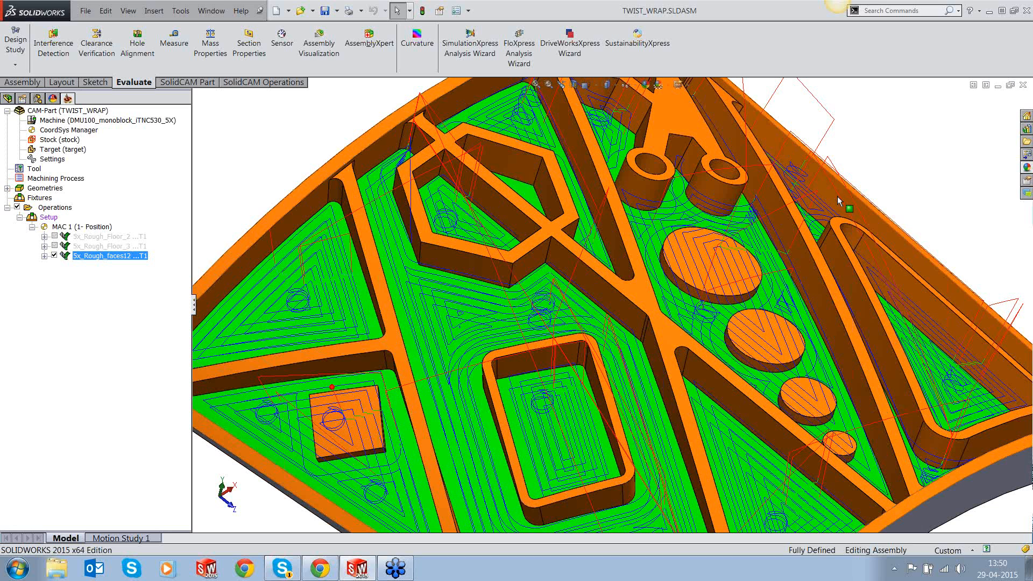
scroll(837, 196, "down", 2)
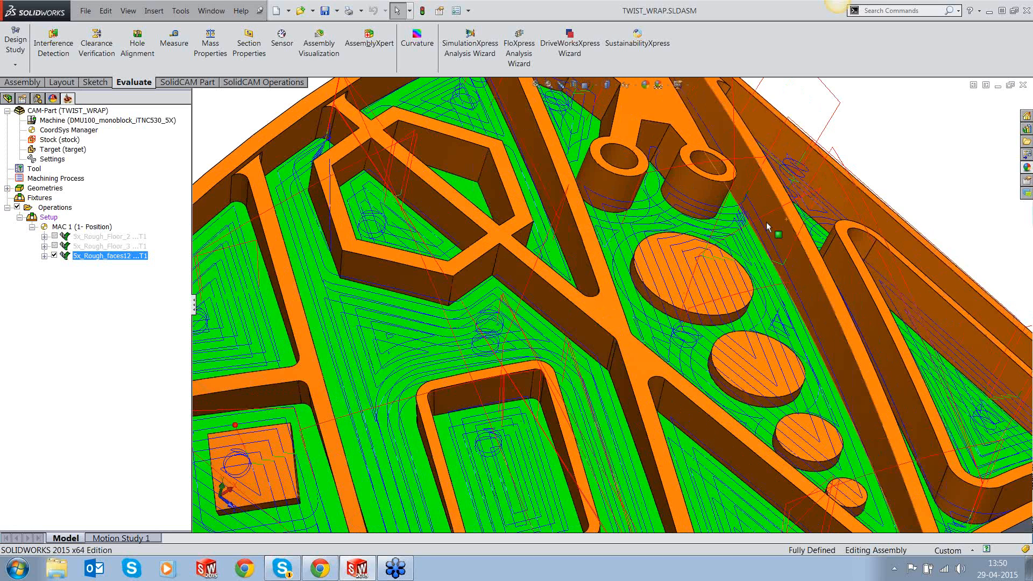
scroll(766, 222, "down", 6)
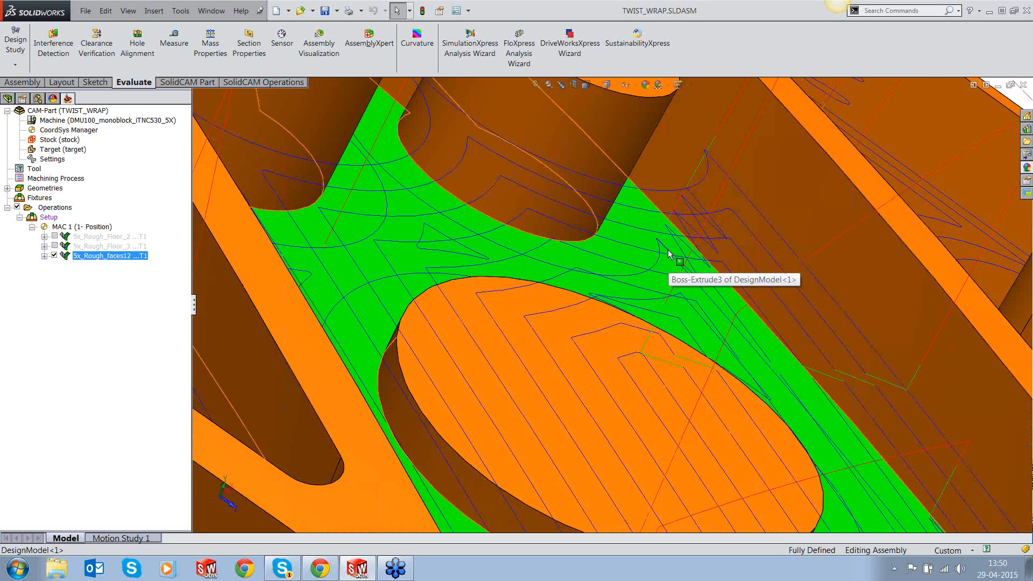
scroll(668, 254, "up", 2)
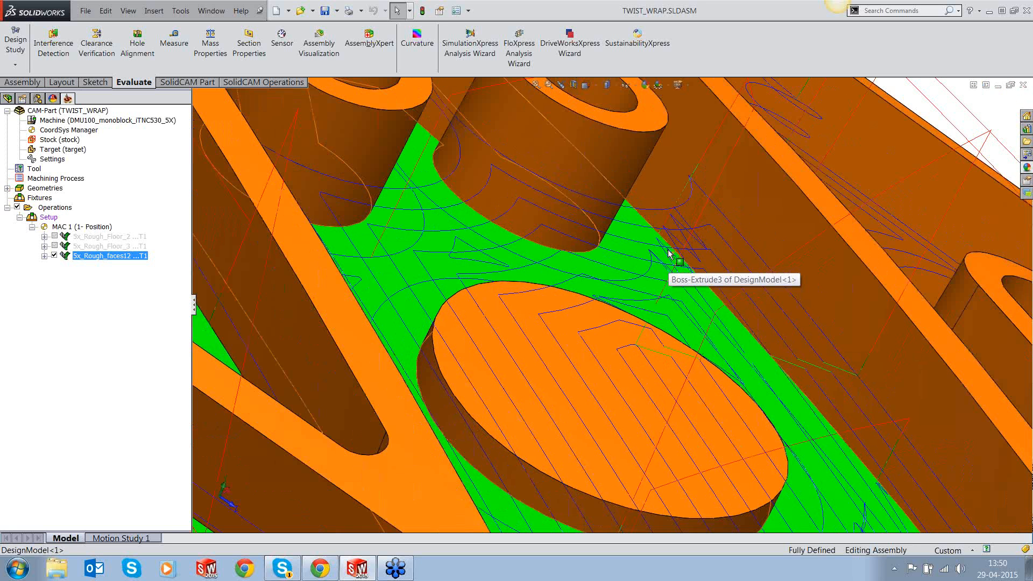
key("f")
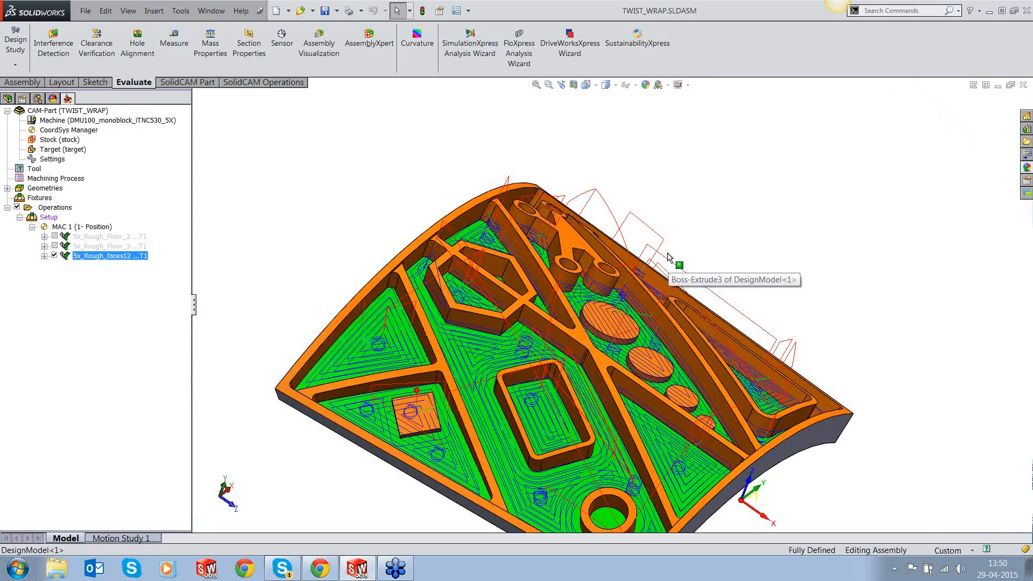
Step: Examine the zigzag ramp entry in the narrow floor channel beside the A-shaped boss, and view the whole tool path again
middle_click_drag(669, 257, 617, 203)
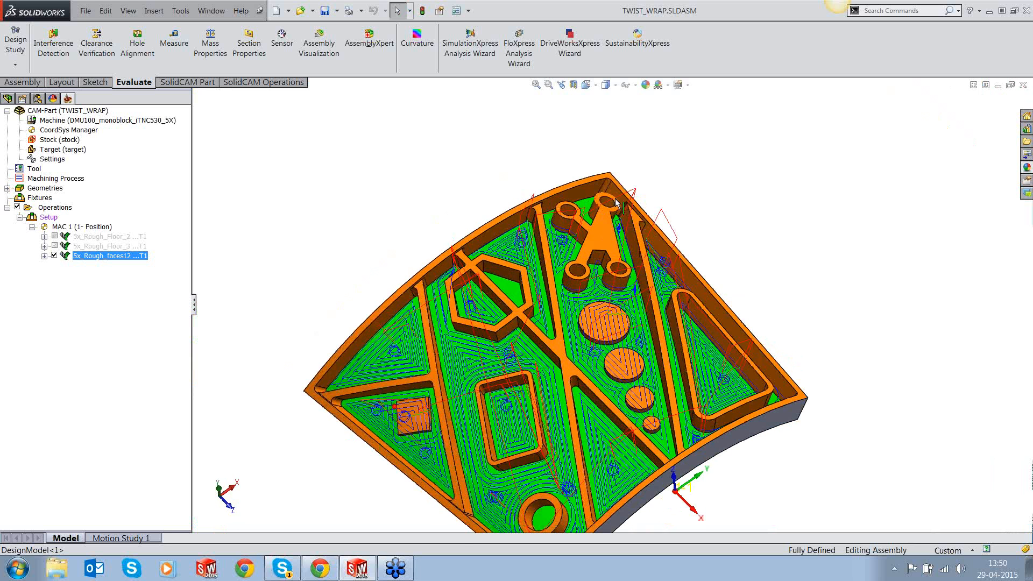
scroll(616, 203, "down", 2)
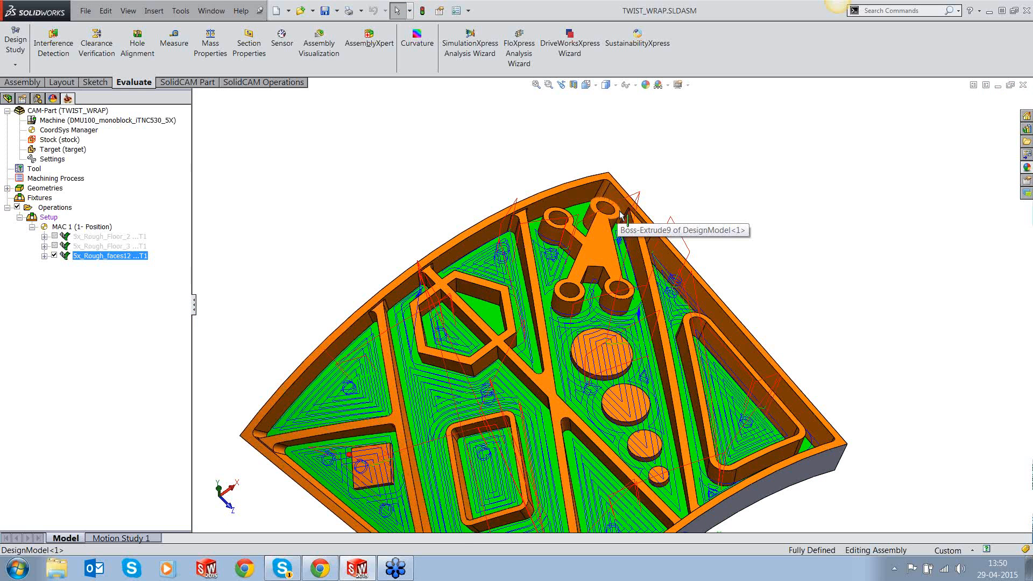
scroll(621, 215, "down", 5)
middle_click_drag(627, 269, 598, 233)
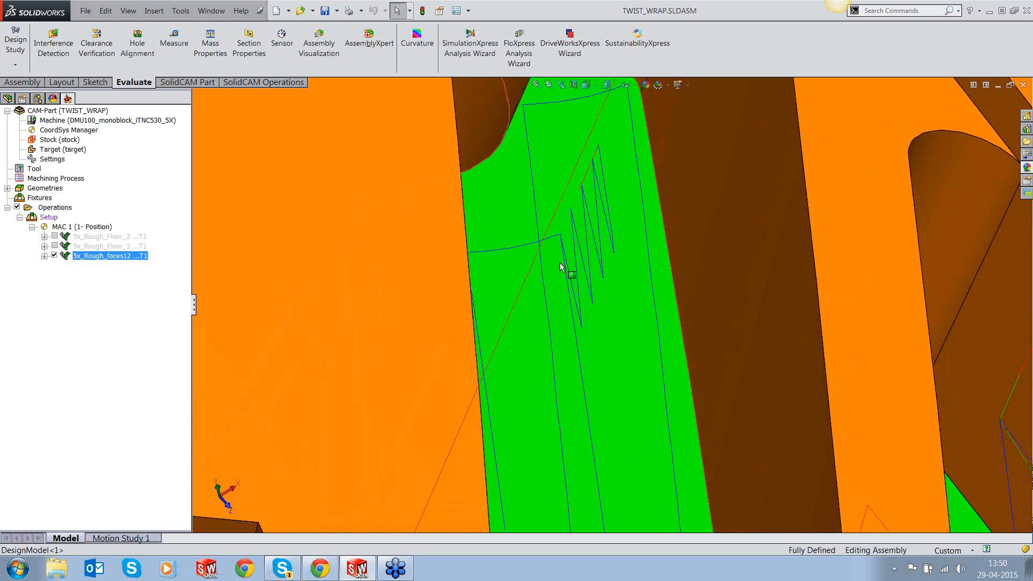
scroll(595, 303, "up", 2)
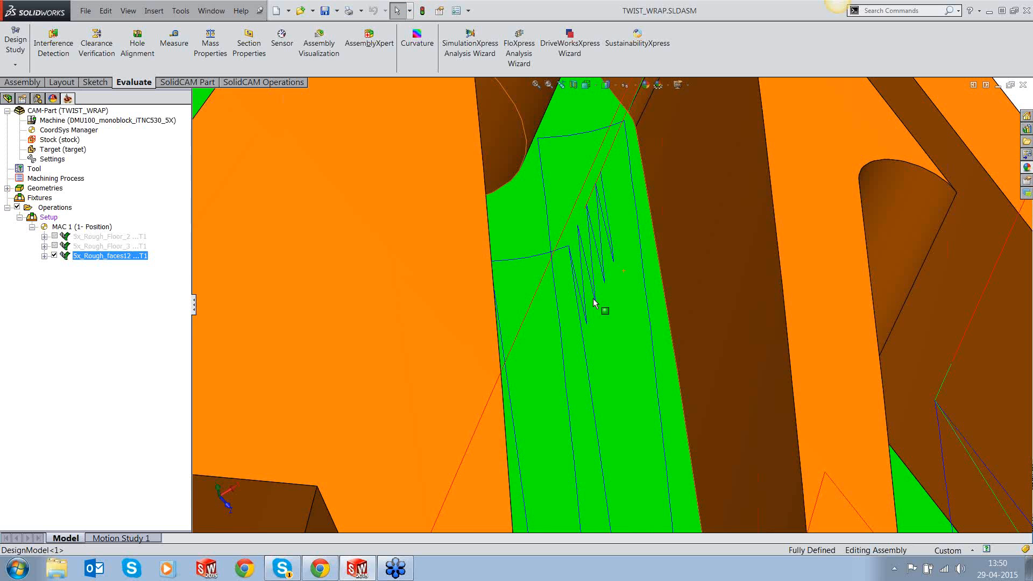
scroll(595, 303, "up", 3)
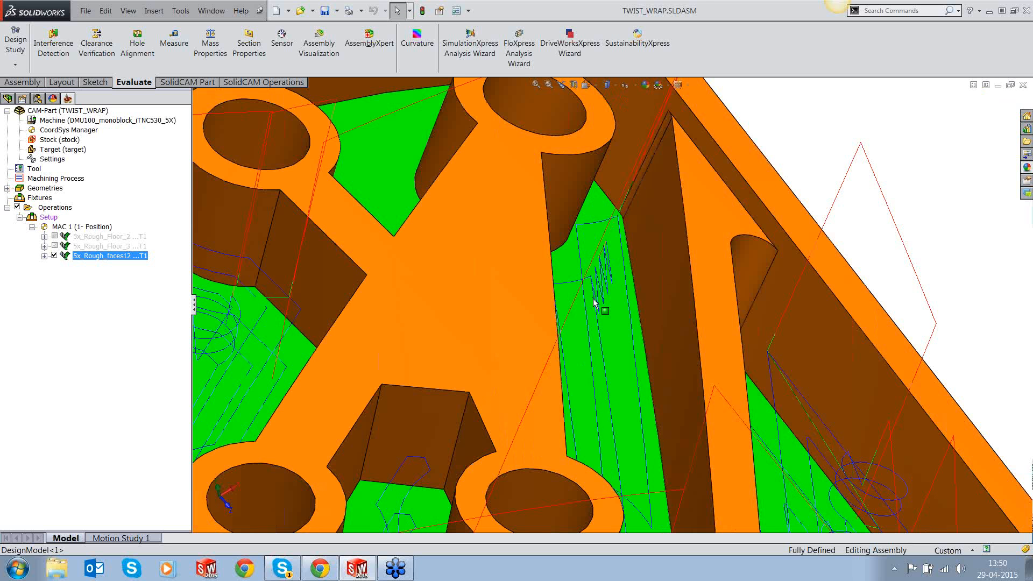
scroll(594, 303, "up", 5)
scroll(569, 338, "up", 3)
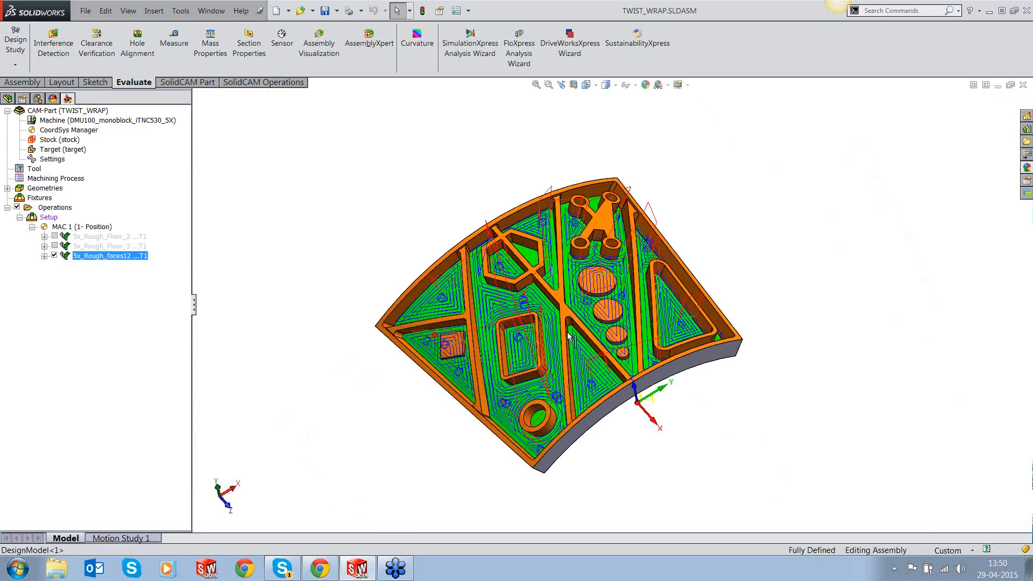
scroll(568, 338, "down", 3)
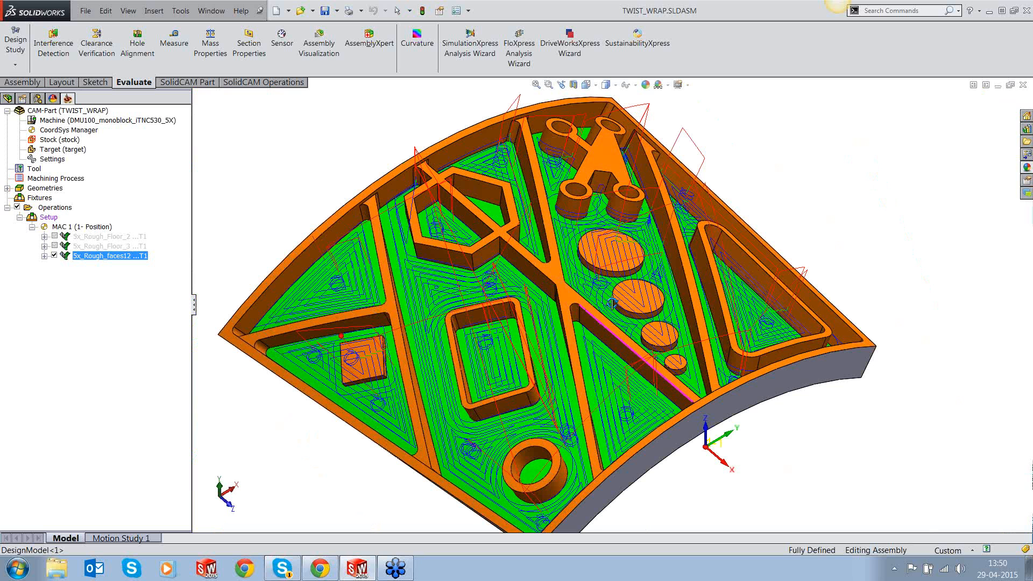
middle_click_drag(612, 303, 601, 271)
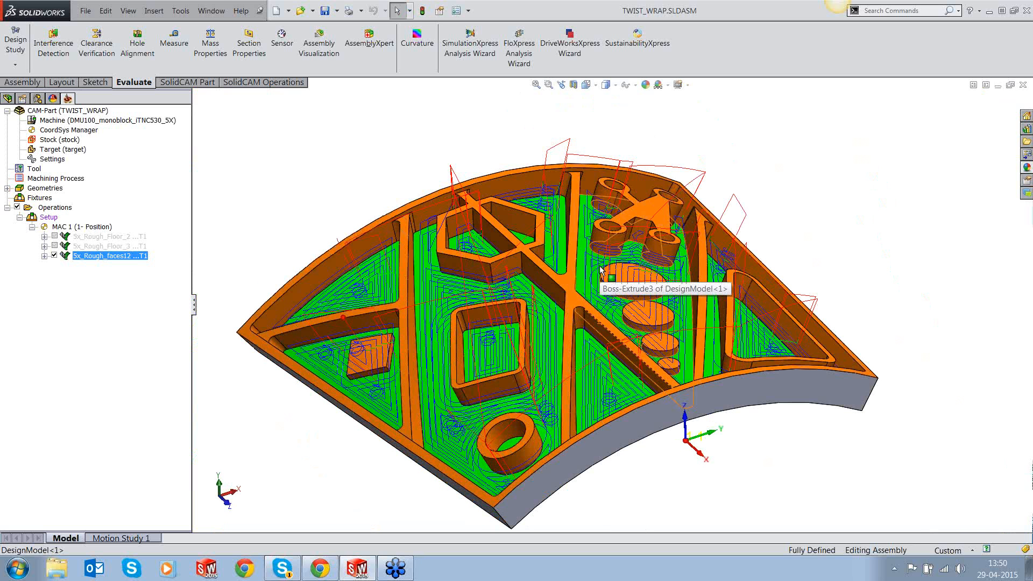
Step: Simulate the 5x_Rough_faces12 operation in SolidVerify and run the material removal through to the end
right_click(134, 261)
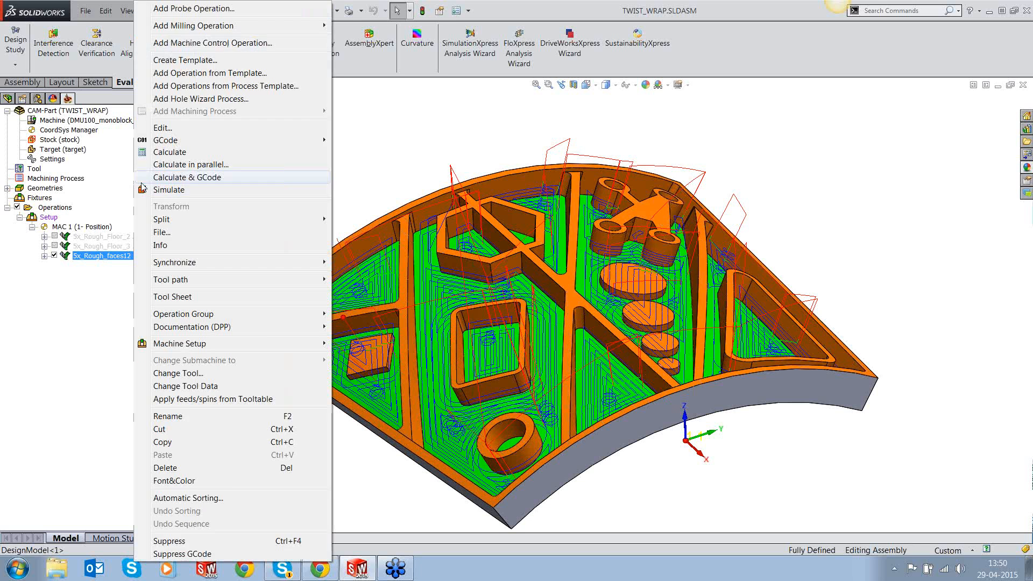
left_click(169, 190)
left_click(137, 321)
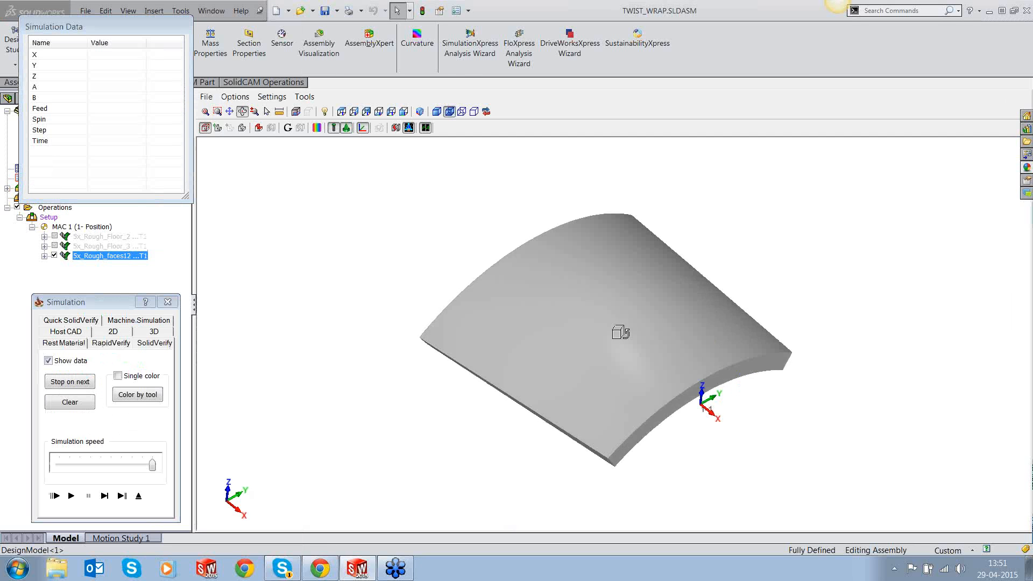
left_click(436, 112)
left_click(72, 496)
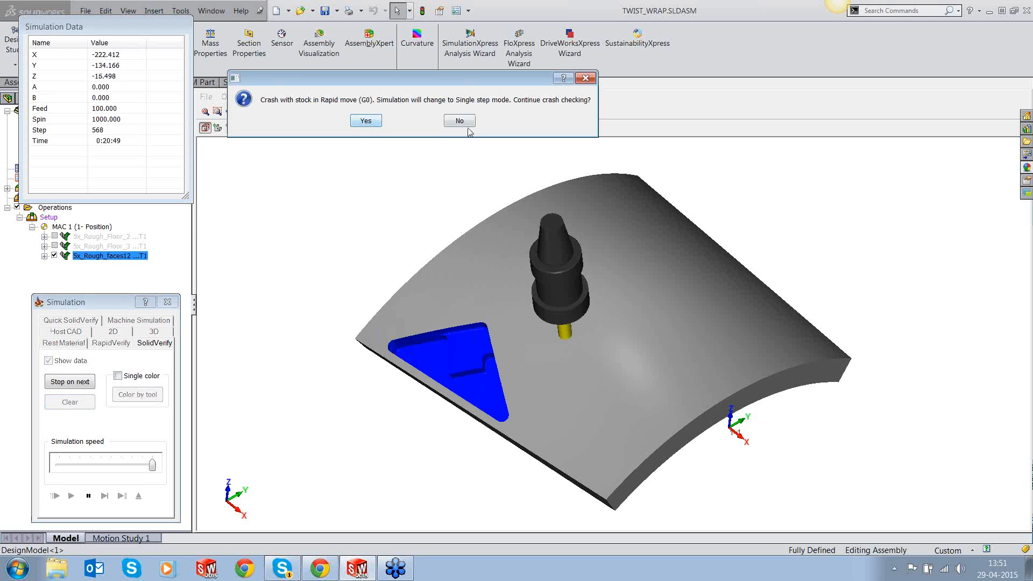
key("Return")
left_click(71, 496)
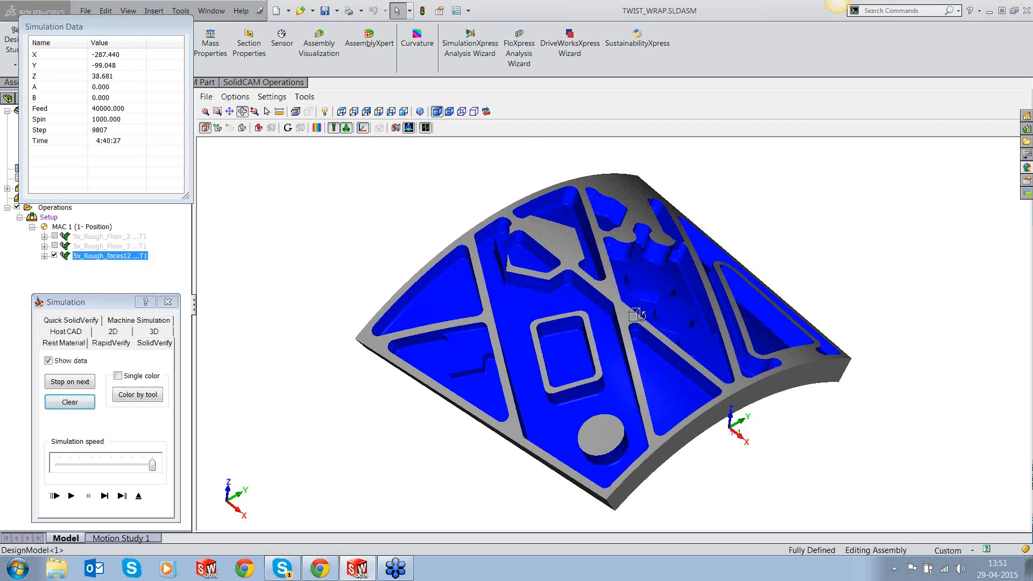
Step: Inspect the simulated roughed part from another angle and exit the simulation
mouse_move(637, 314)
left_mouse_down()
mouse_move(623, 336)
mouse_move(634, 318)
mouse_move(632, 343)
mouse_move(632, 314)
left_mouse_up()
middle_click_drag(632, 315, 632, 312)
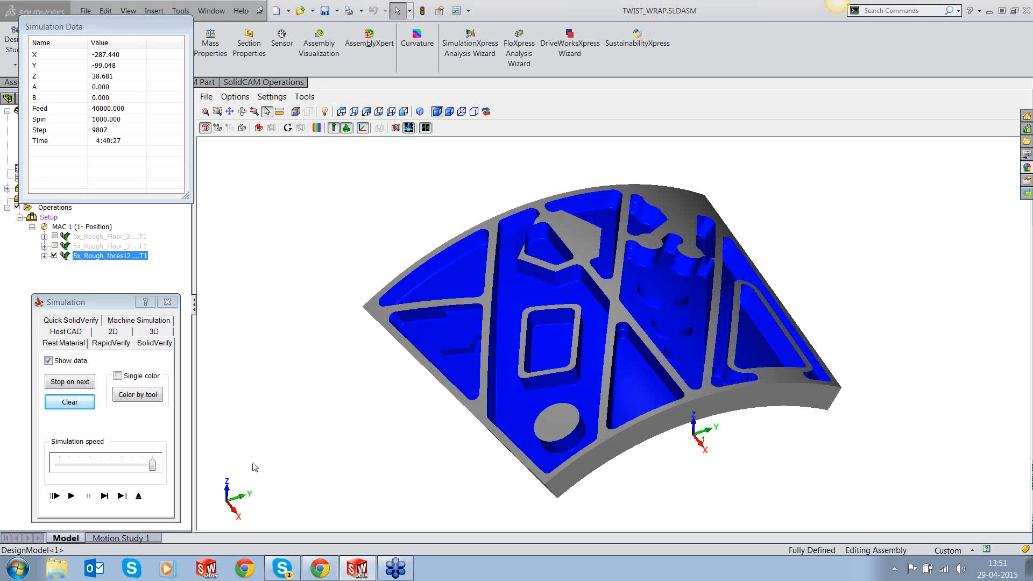
left_click(139, 496)
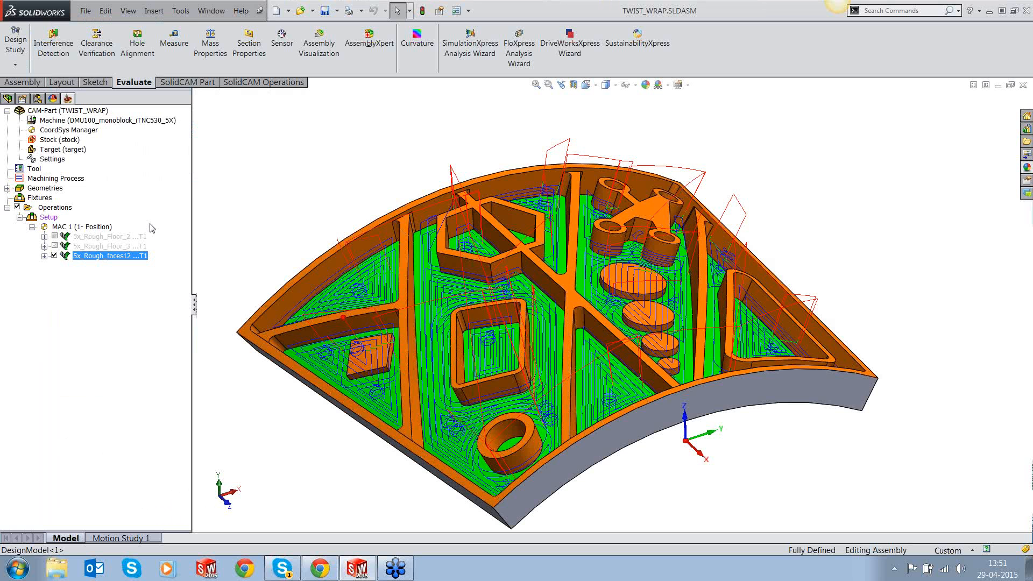
Step: Hide the 5x_Rough_faces12 tool path and make a copy of that operation directly below it
left_click(54, 255)
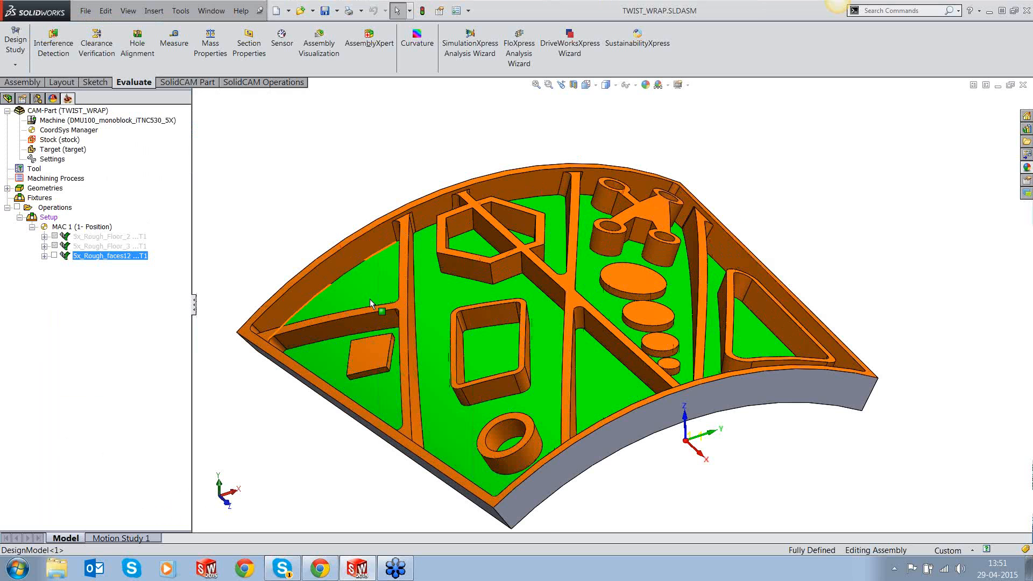
key("Down")
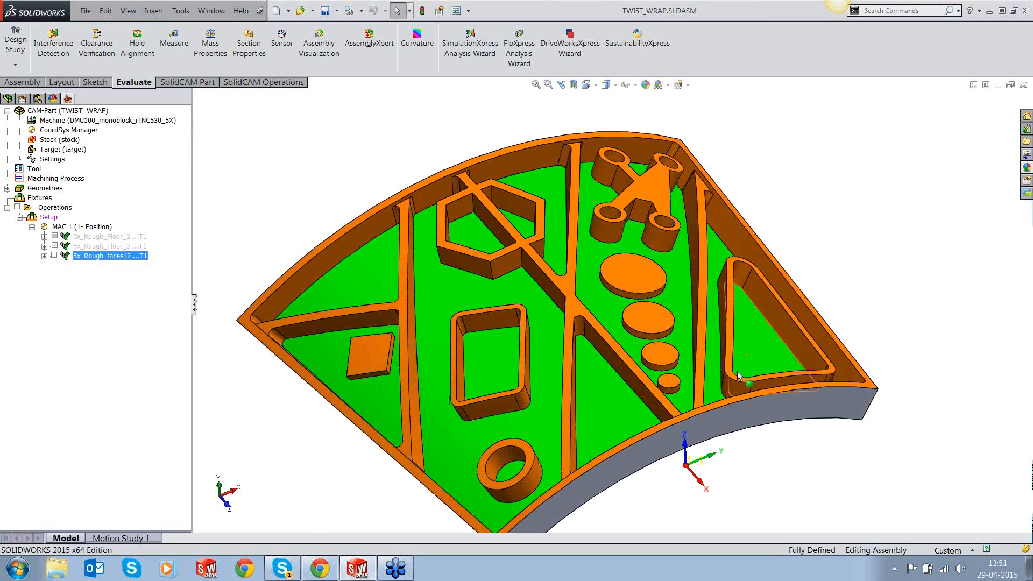
right_click(110, 255)
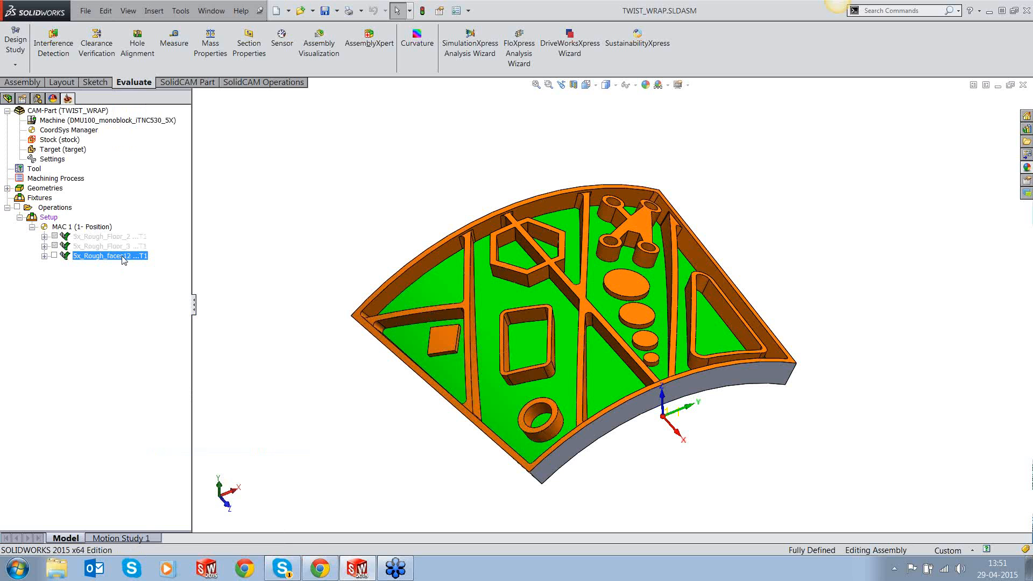
right_click(123, 257)
left_click(144, 455)
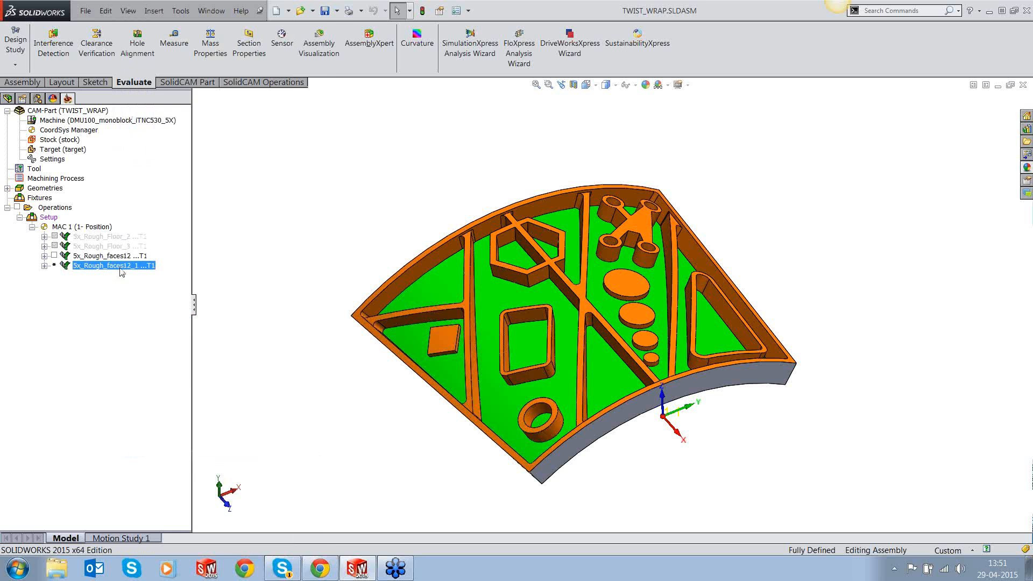
Step: Open the copied roughing operation for editing and set its geometry strategy to Adaptive
right_click(123, 272)
left_click(139, 128)
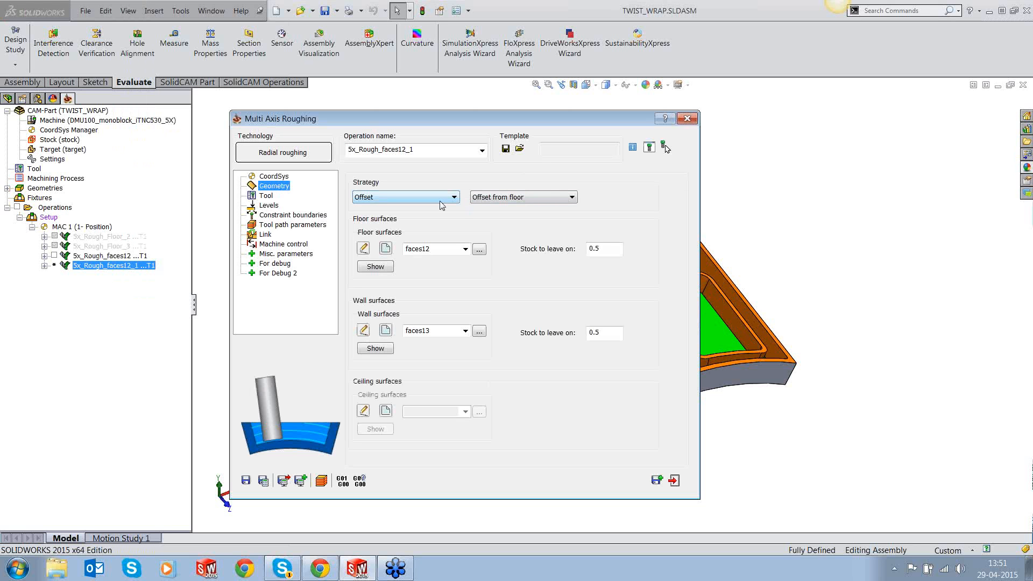
left_click(440, 201)
left_click(409, 214)
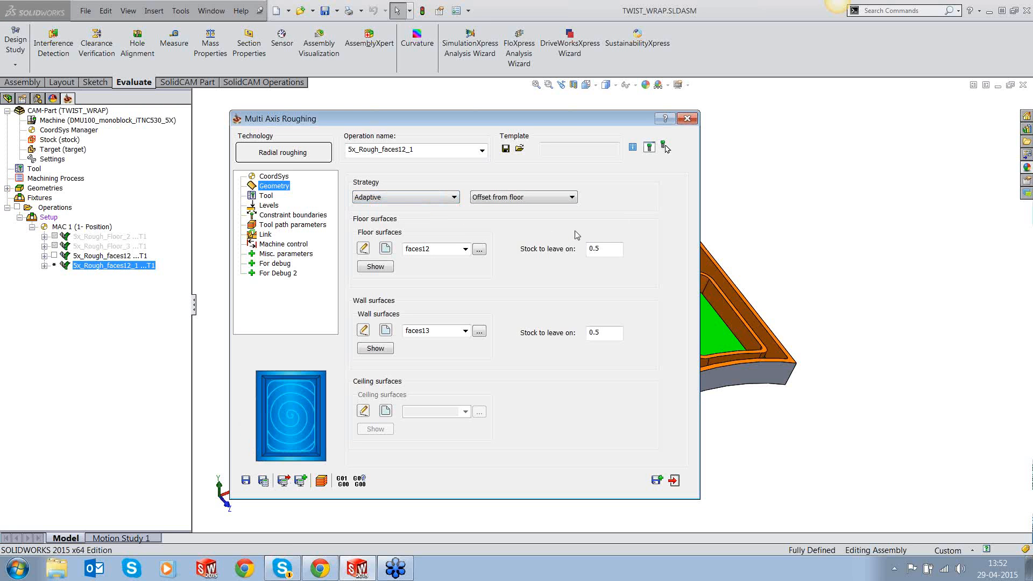
Step: Review the copied operation's step over values, its depth step definition by number of slices, and its sorting settings
left_click(293, 225)
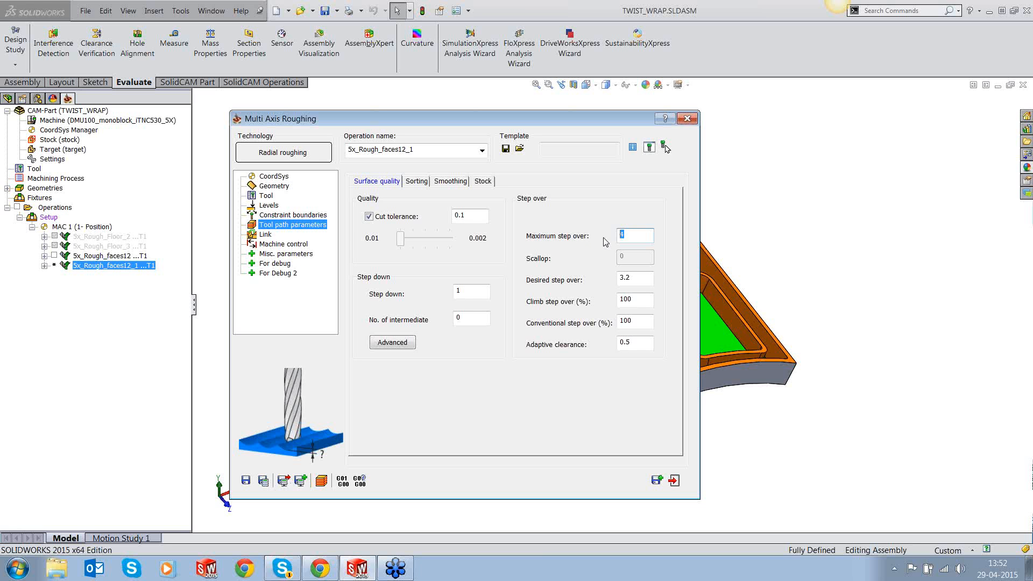
key("Tab")
left_click(400, 342)
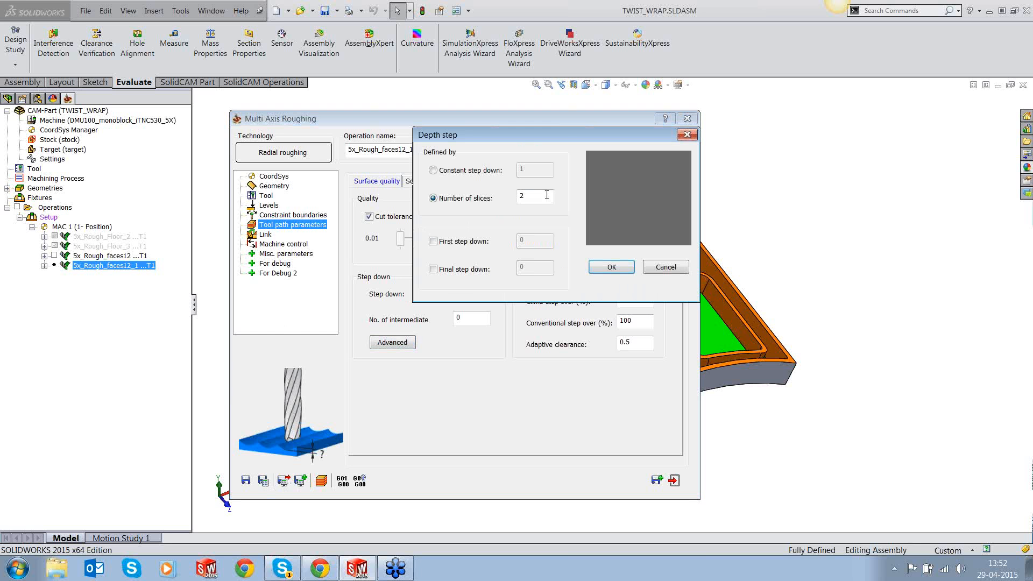
left_click(608, 266)
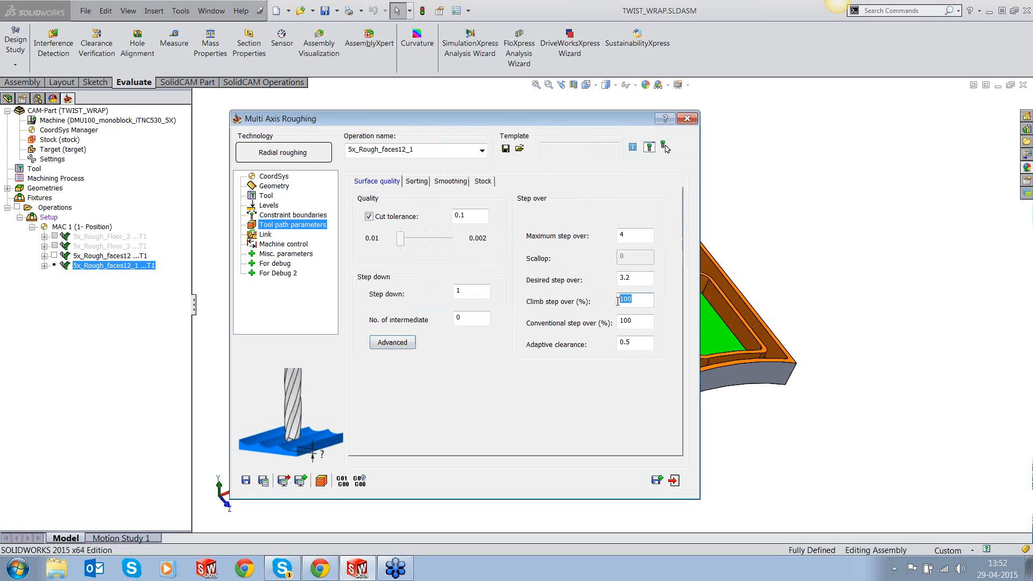
double_click(622, 323)
left_click(420, 181)
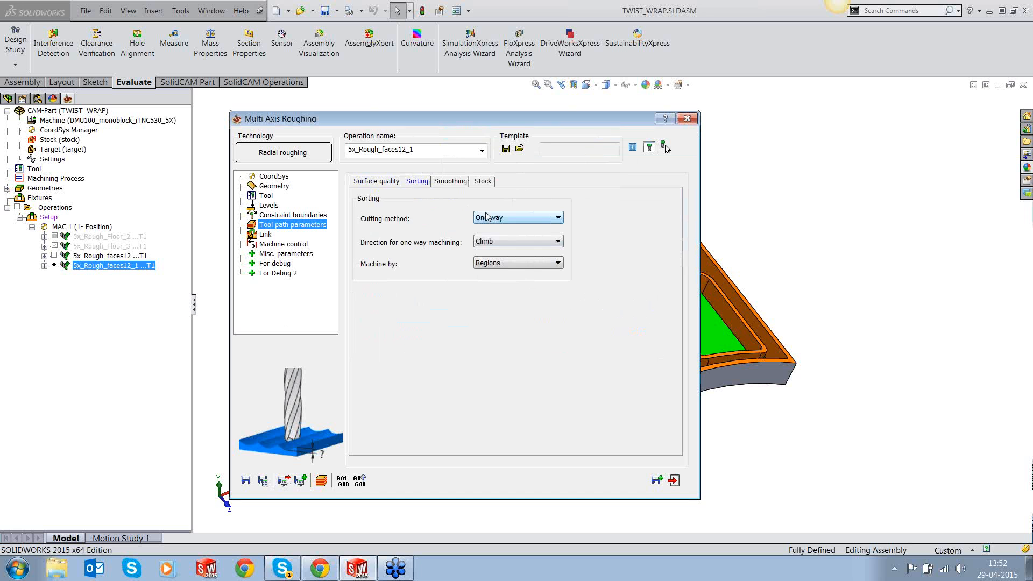
left_click(387, 183)
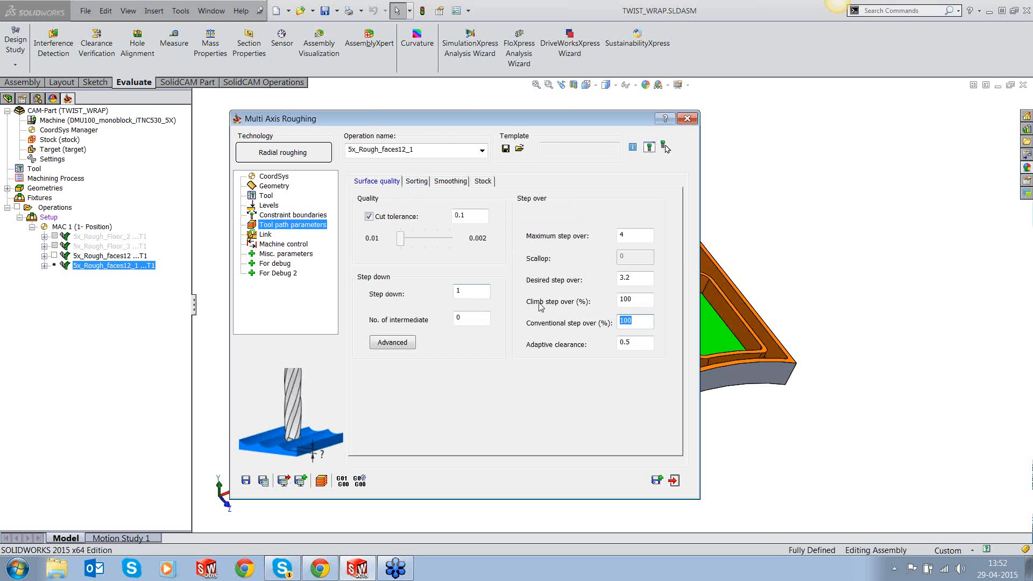
Step: Try the Zigzag cutting method, check the conventional step over percentage, and return the cutting method to One way
left_click(422, 181)
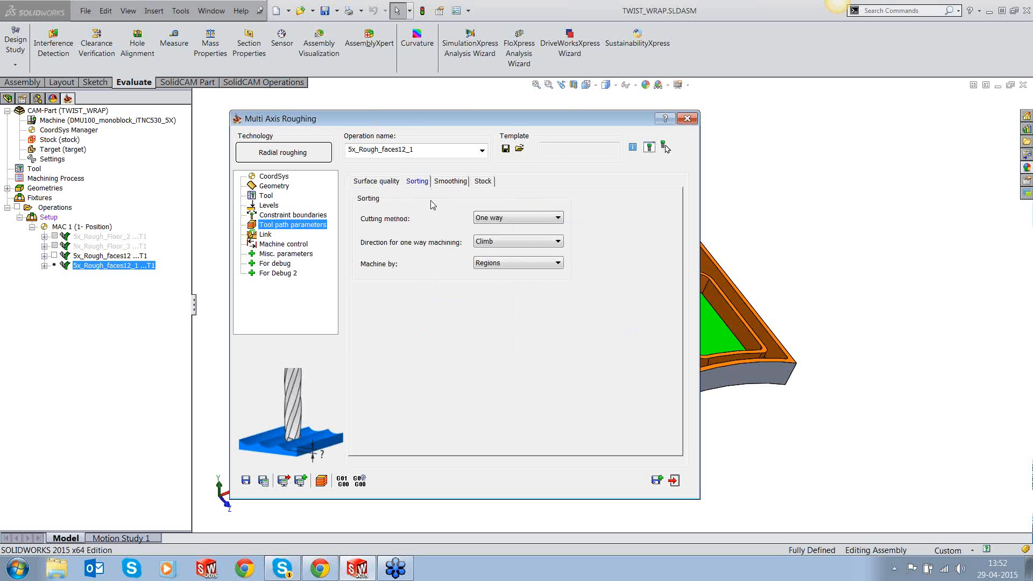
left_click(499, 218)
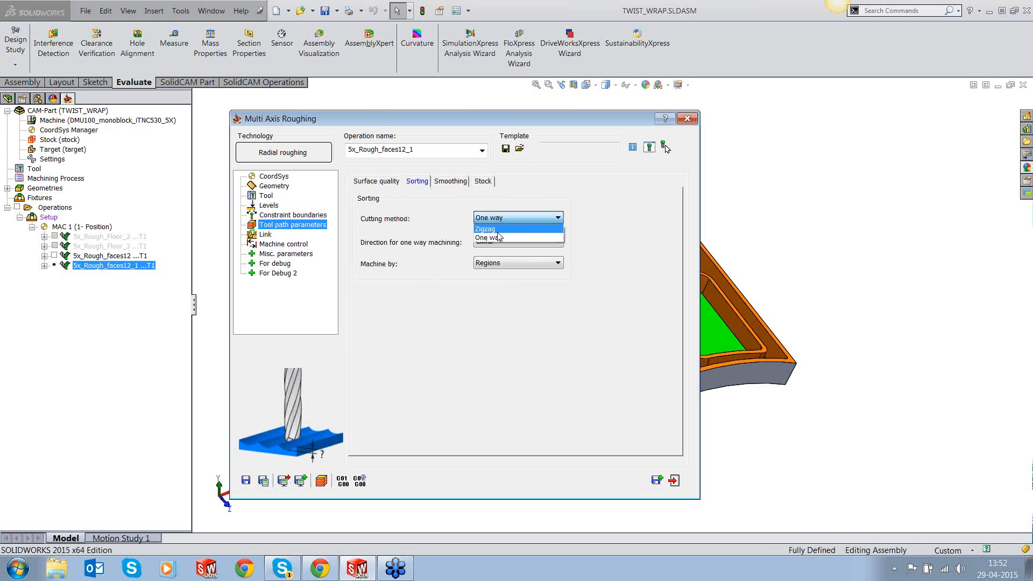
left_click(499, 234)
left_click(382, 181)
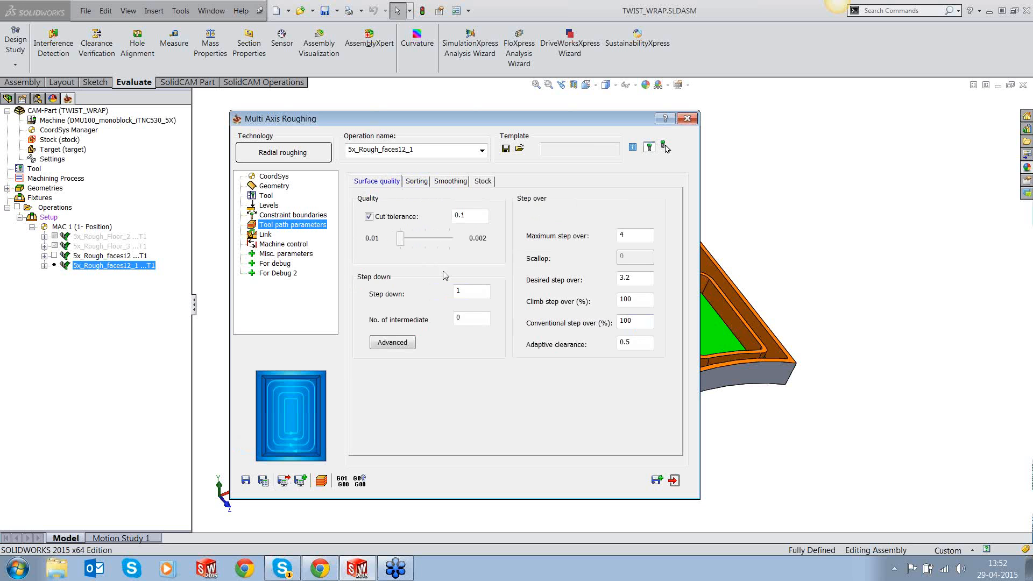
double_click(640, 323)
left_click(413, 182)
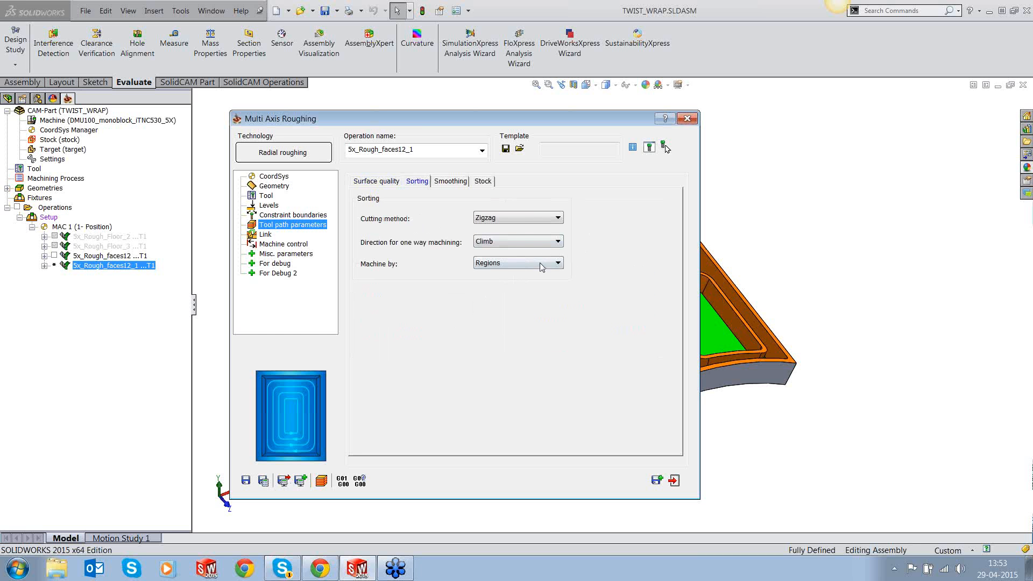
left_click(519, 218)
left_click(514, 237)
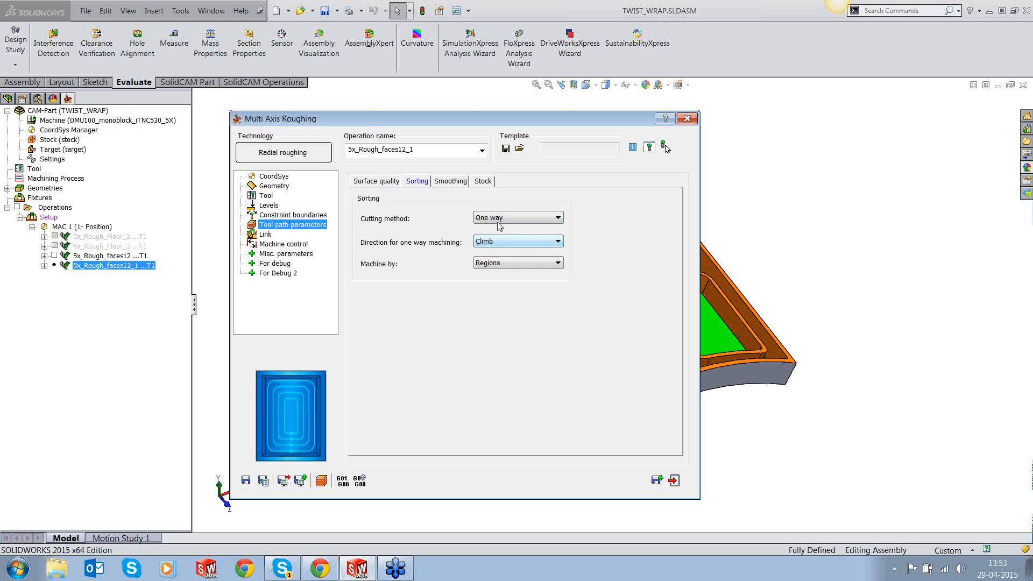
Step: Switch the strategy to Offset and set the area links within a group to Don't use ramp
left_click(451, 183)
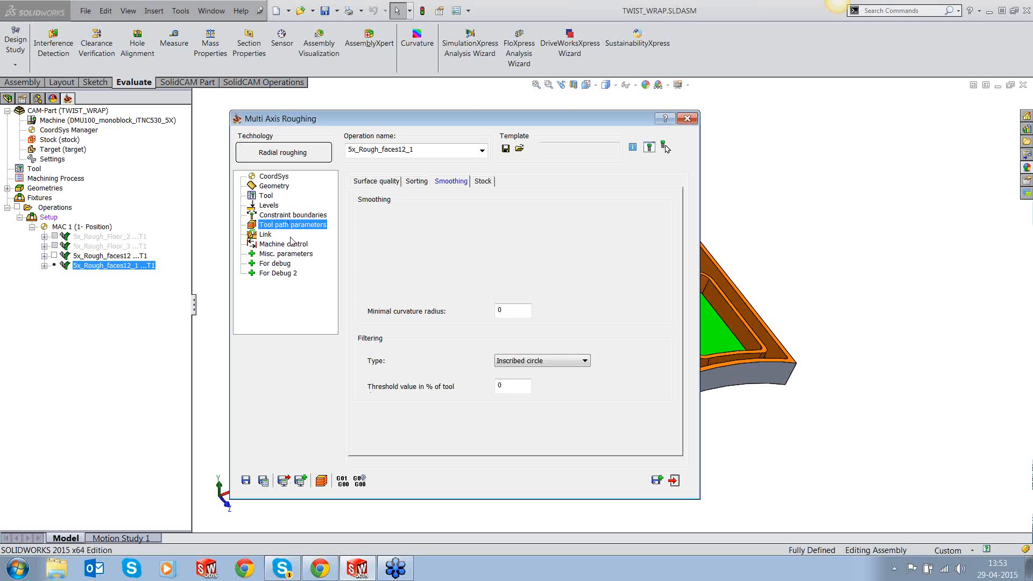
left_click(272, 236)
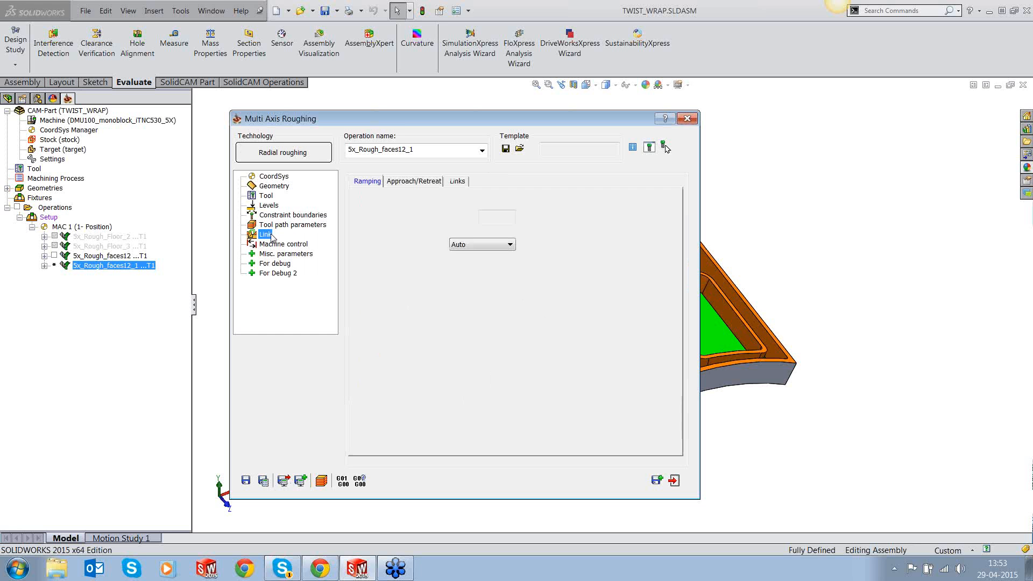
left_click(280, 185)
left_click(381, 198)
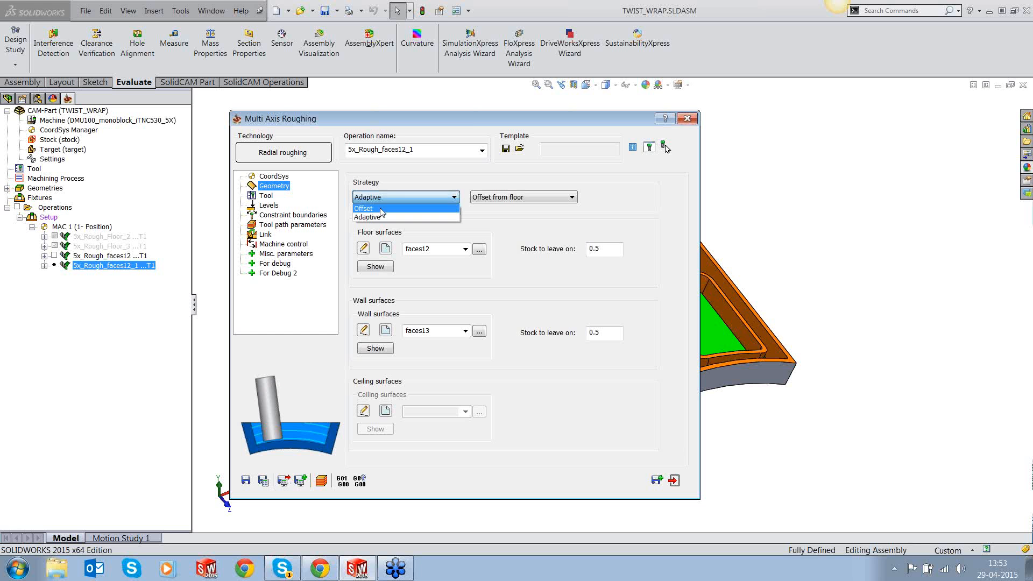
left_click(376, 216)
left_click(266, 235)
left_click(458, 182)
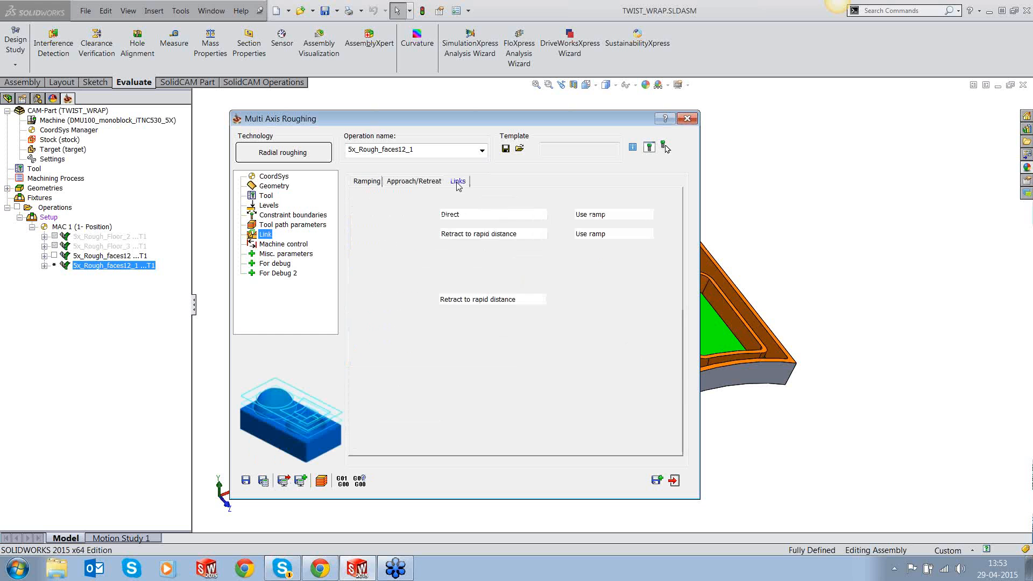
left_click(607, 214)
left_click(592, 234)
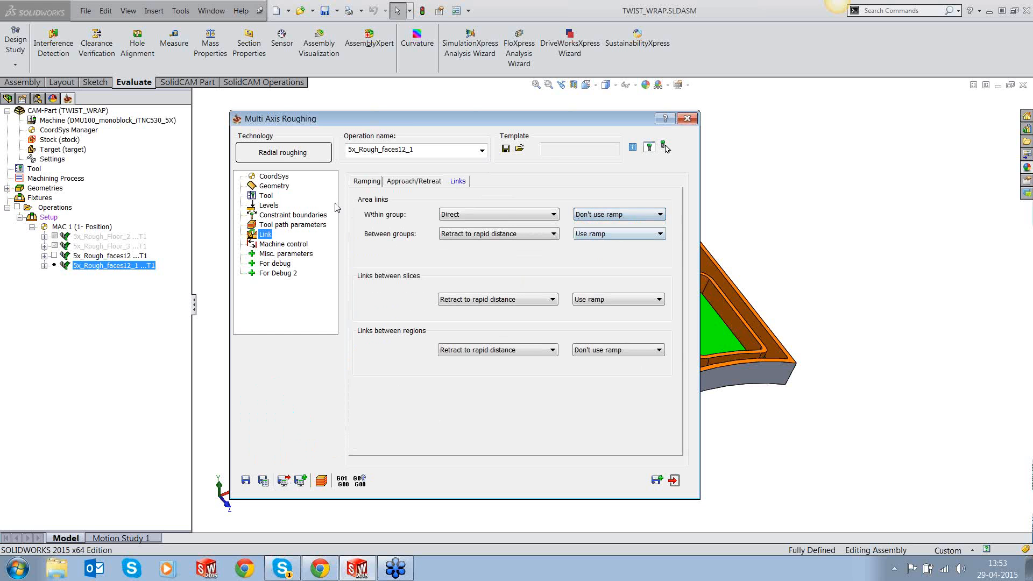
Step: Set the strategy back to Adaptive and set the links between regions to Use ramp
left_click(275, 189)
left_click(382, 198)
left_click(376, 207)
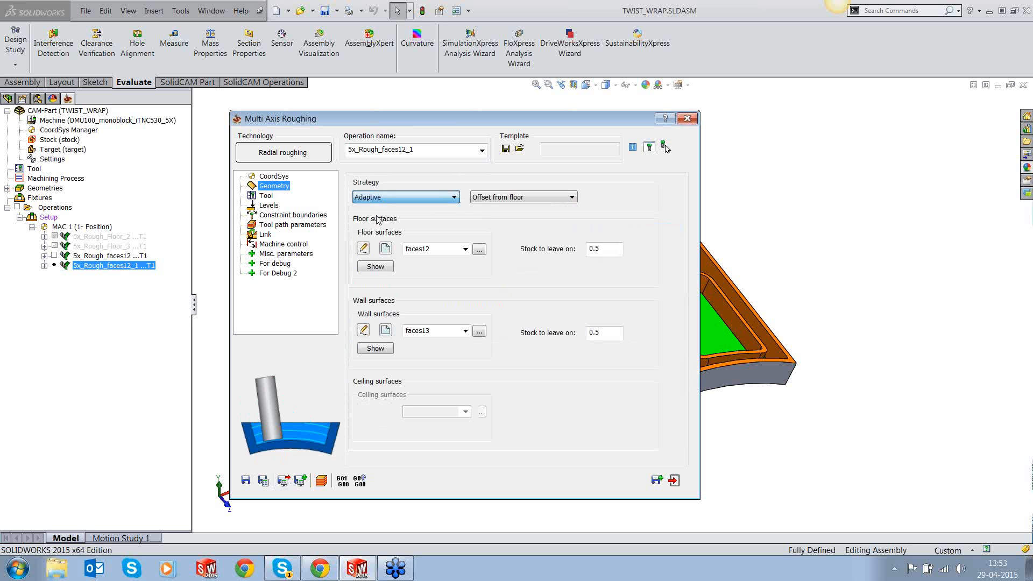
left_click(271, 236)
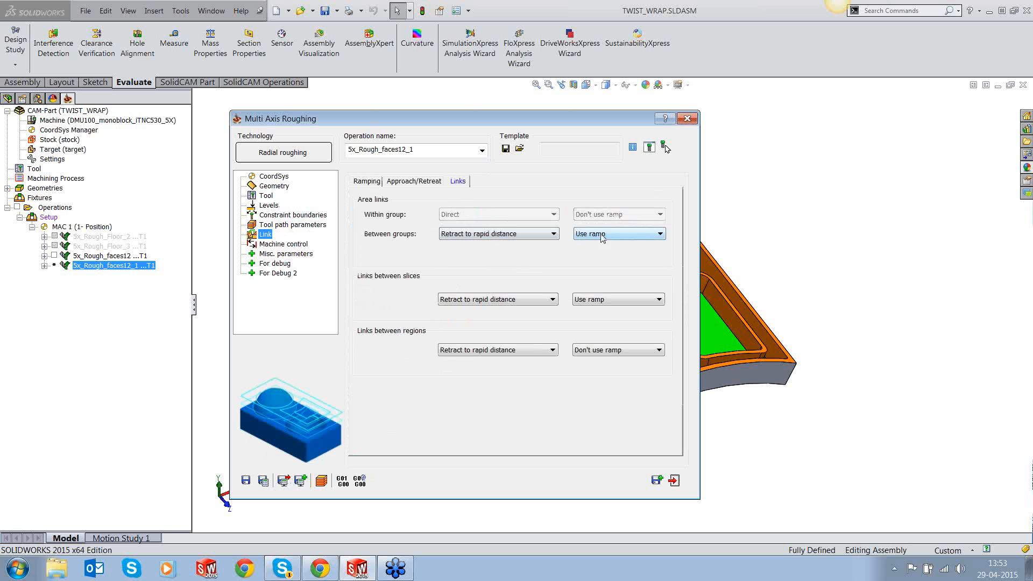
left_click(608, 351)
left_click(589, 362)
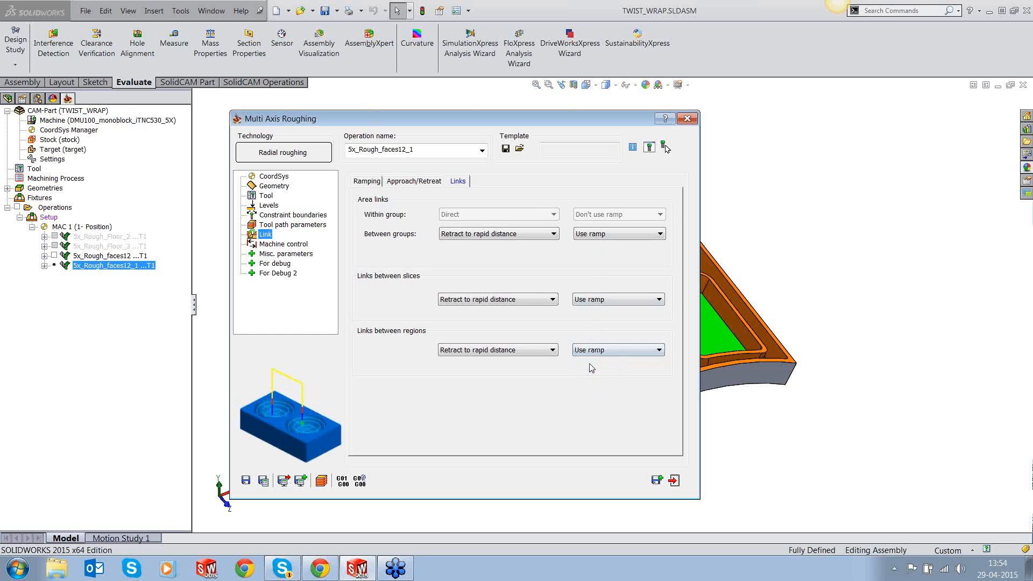
Step: Check the approach/retreat and machine control settings of the copied operation and close it
left_click(424, 182)
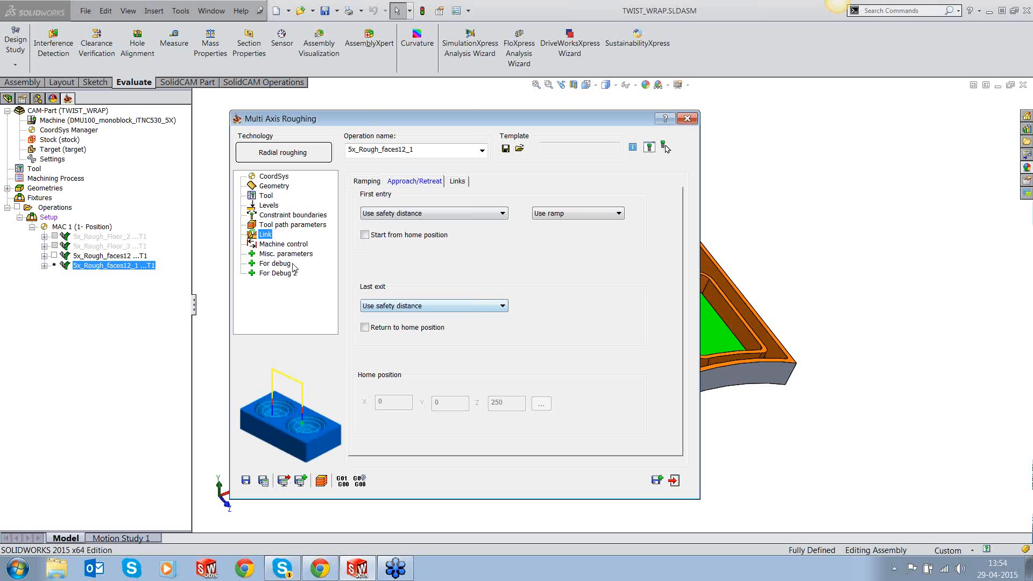
left_click(284, 244)
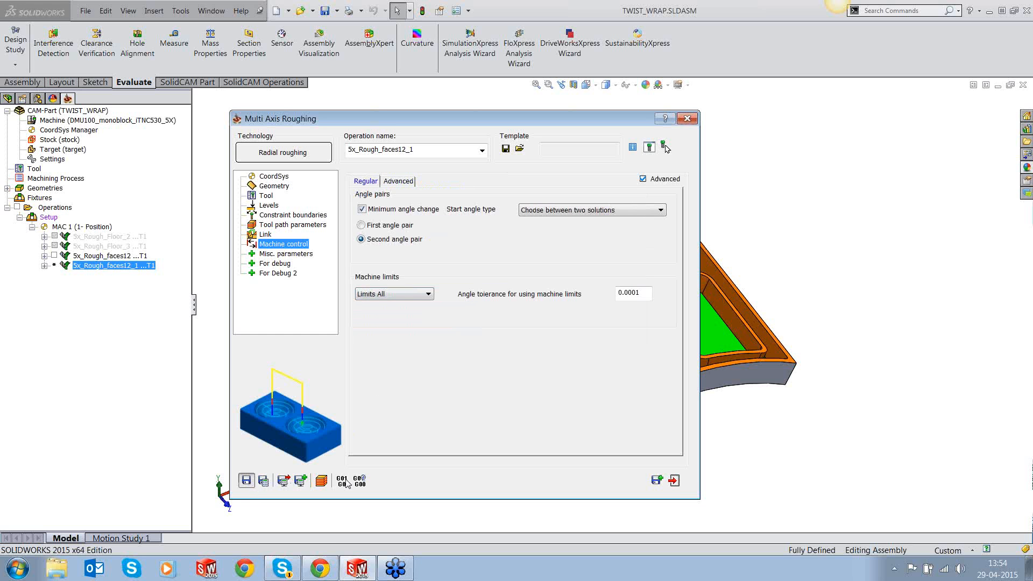
left_click(674, 481)
Step: Check the advanced step down settings of the copied operation 5x_Rough_faces12_1, and save and calculate the operation
right_click(135, 267)
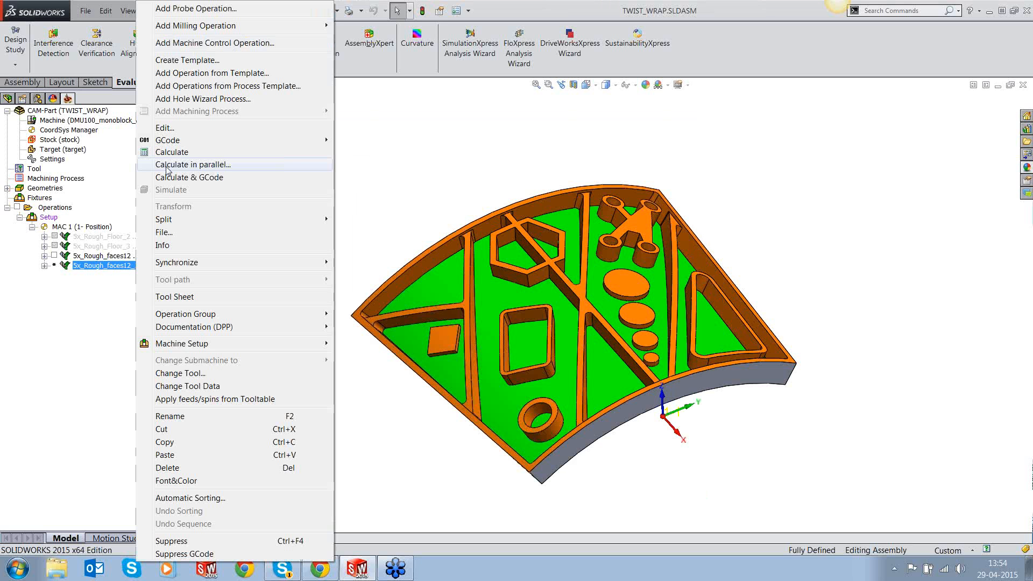
left_click(164, 128)
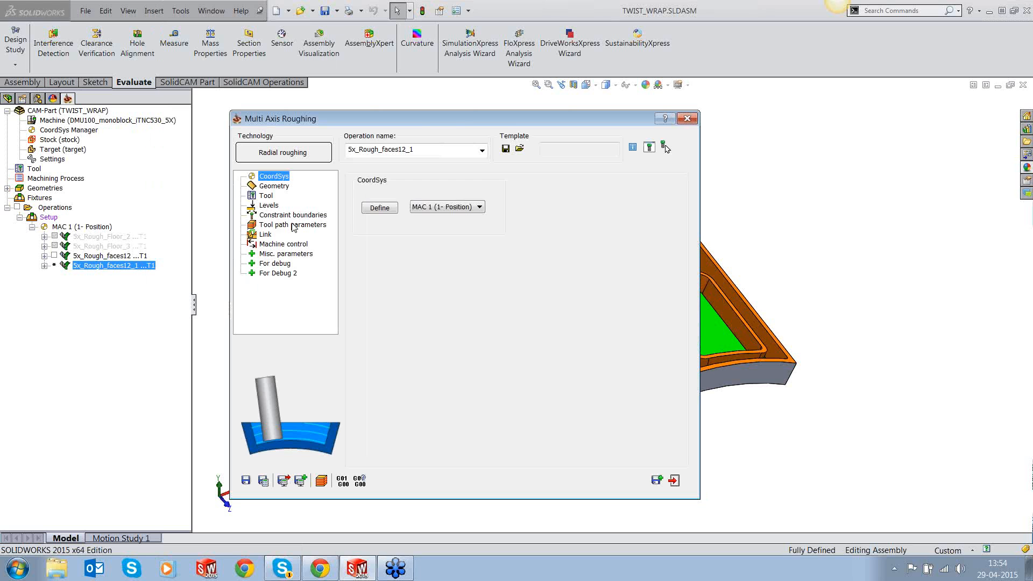
left_click(293, 224)
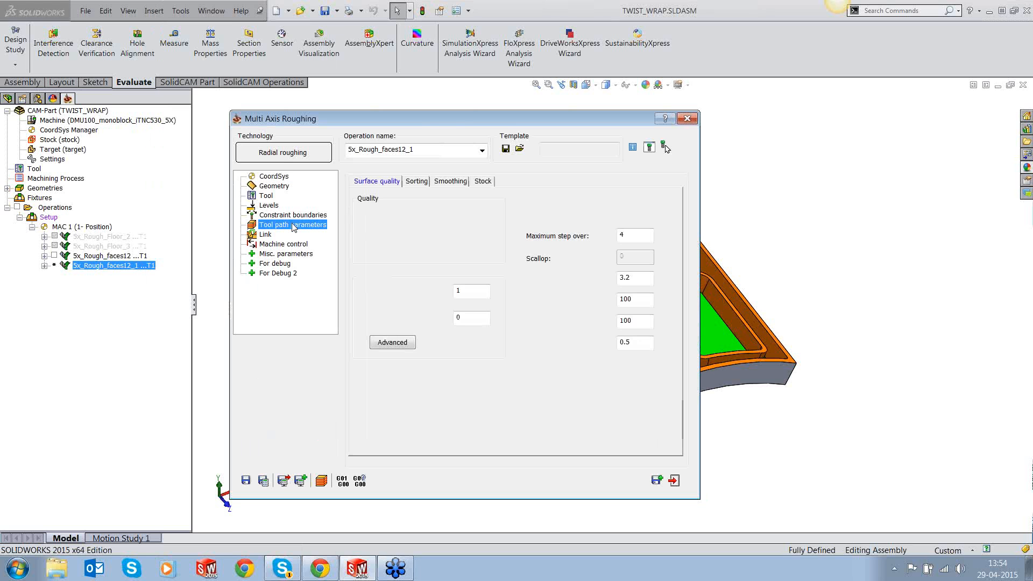
left_click(392, 342)
left_click(610, 261)
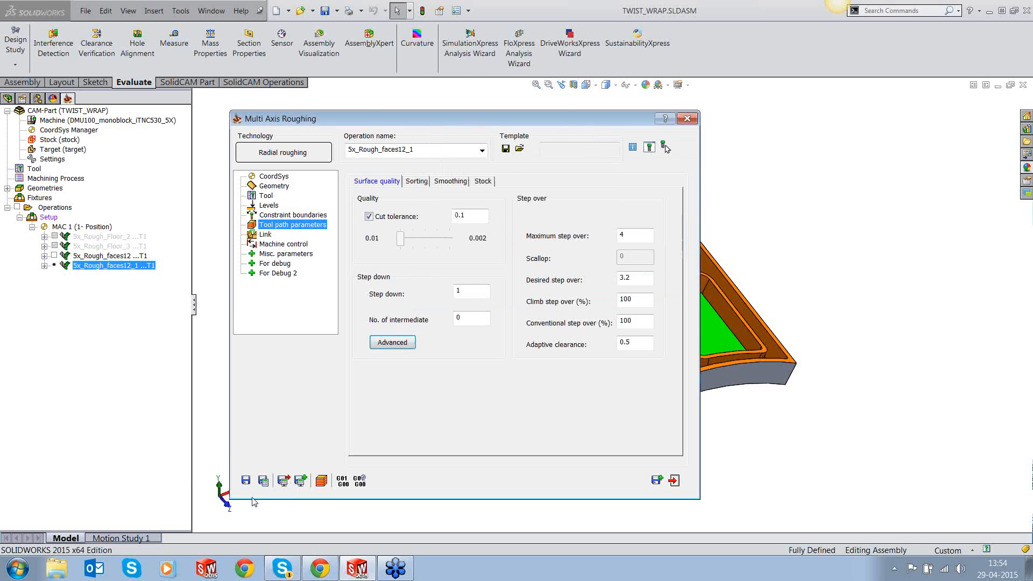
left_click(263, 481)
left_click(675, 480)
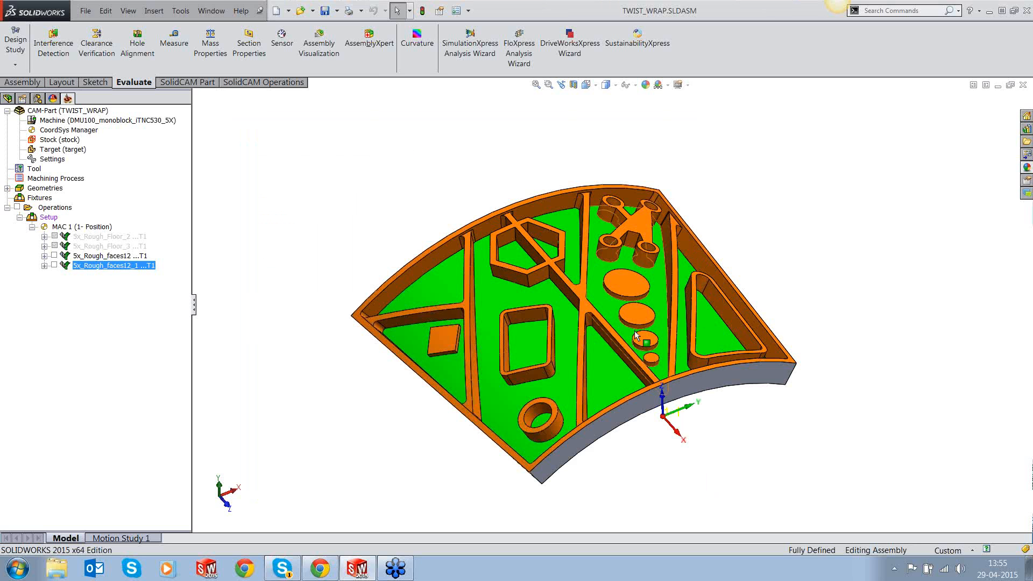
Step: Show the toolpath of 5x_Rough_faces12_1 and examine the adaptive passes across the part and inside the rectangular pocket
mouse_move(635, 334)
middle_mouse_down()
mouse_move(618, 364)
mouse_move(651, 324)
middle_mouse_up()
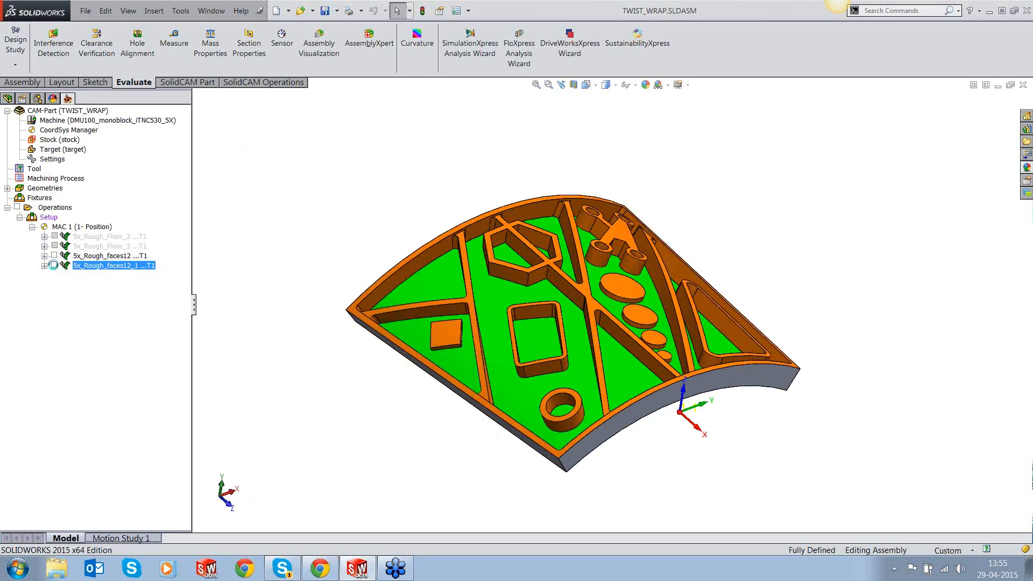
left_click(54, 266)
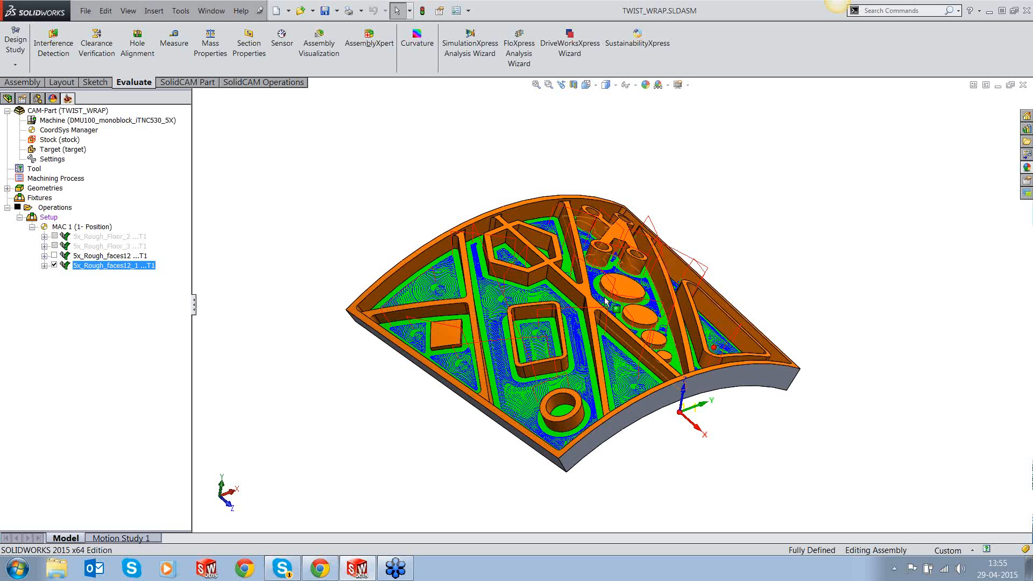
middle_click_drag(605, 301, 601, 334)
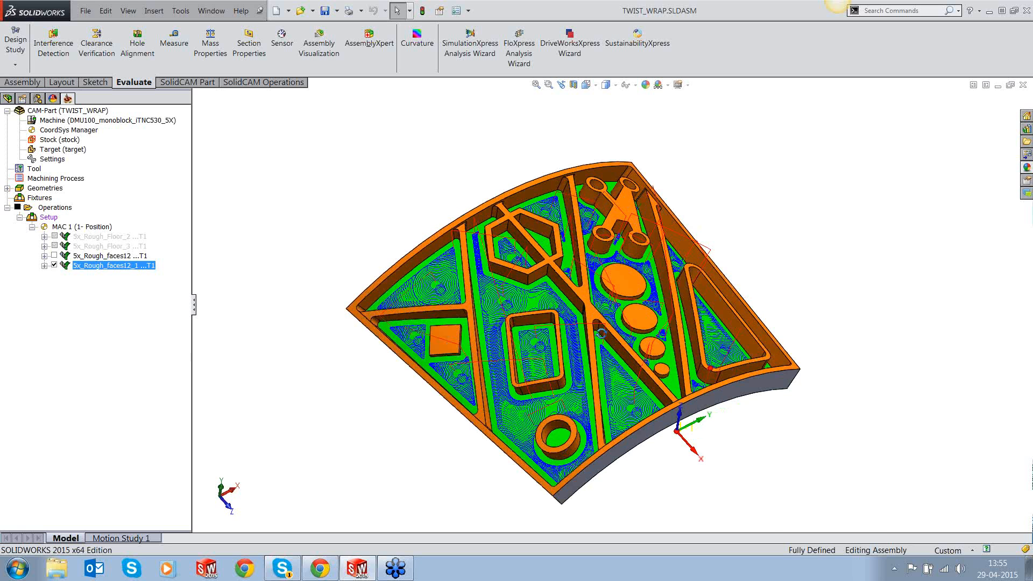
scroll(601, 334, "down", 4)
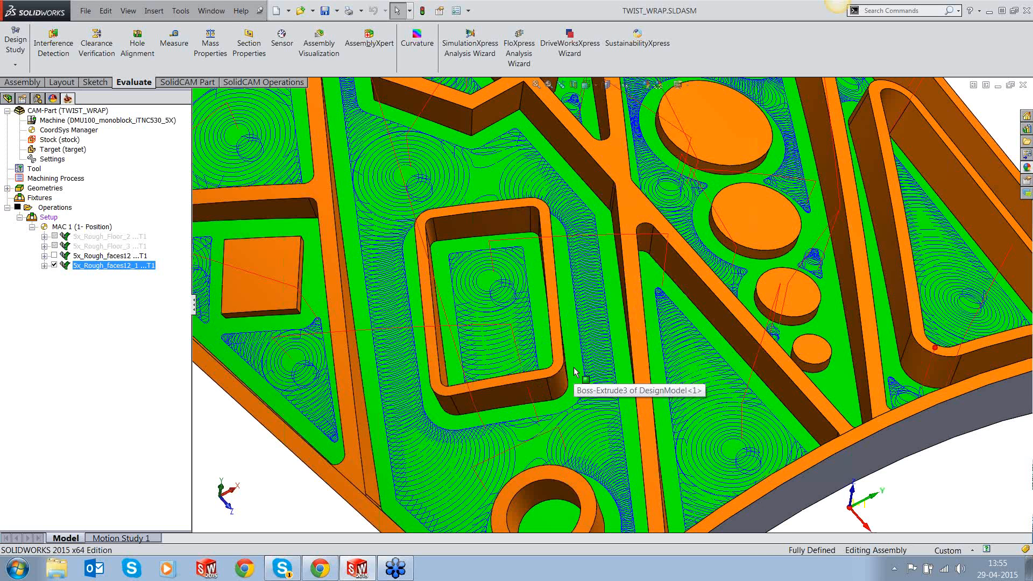
scroll(575, 371, "up", 3)
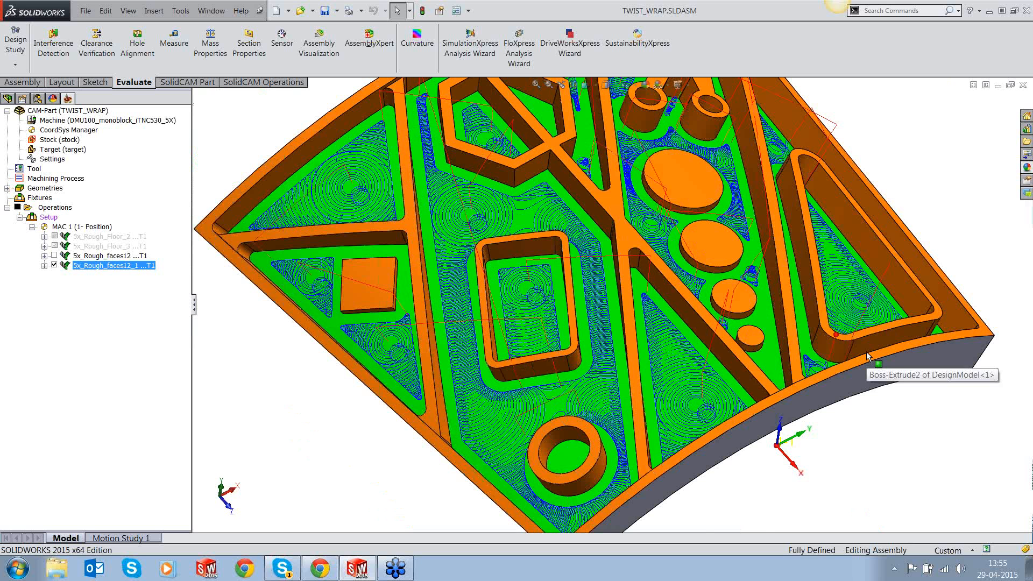
middle_click_drag(866, 353, 845, 423, "ctrl")
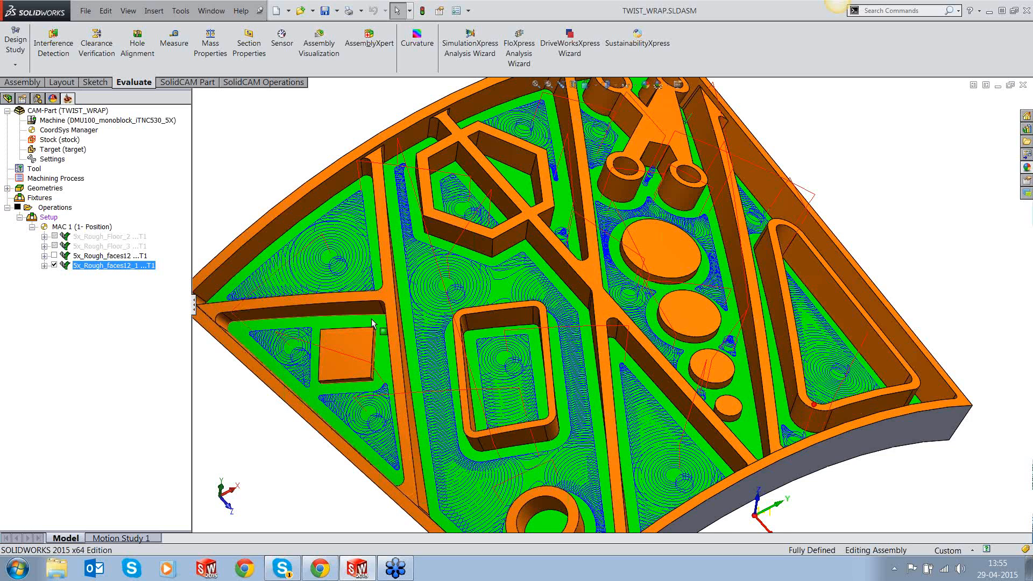
middle_click_drag(372, 323, 350, 318)
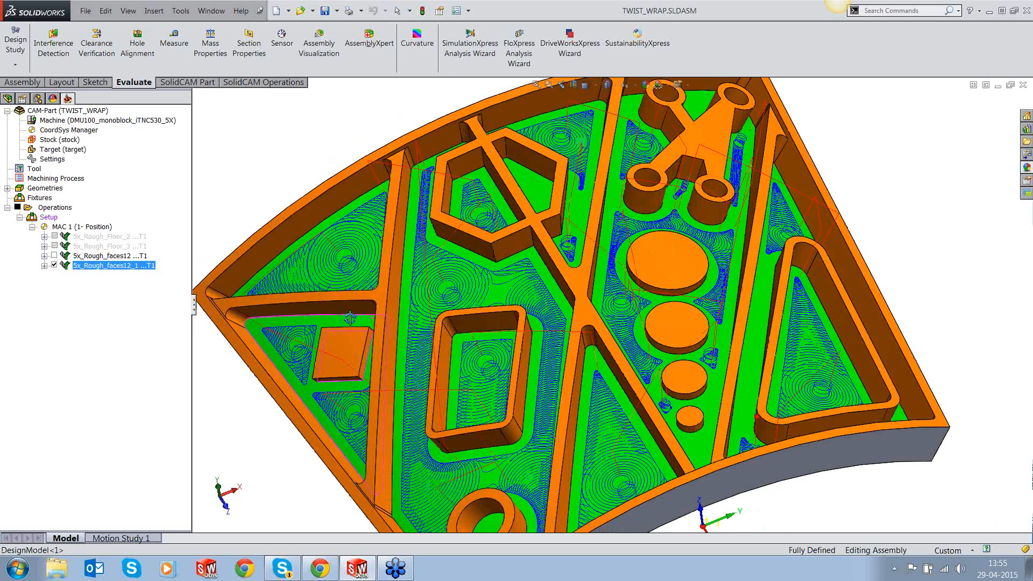
scroll(549, 392, "down", 10)
scroll(576, 306, "down", 3)
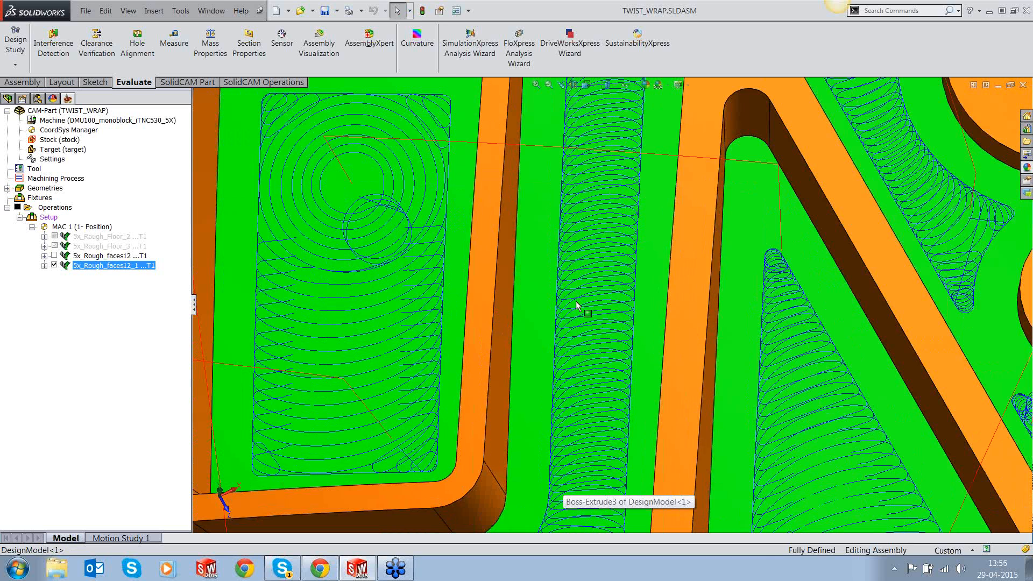
scroll(576, 305, "up", 2)
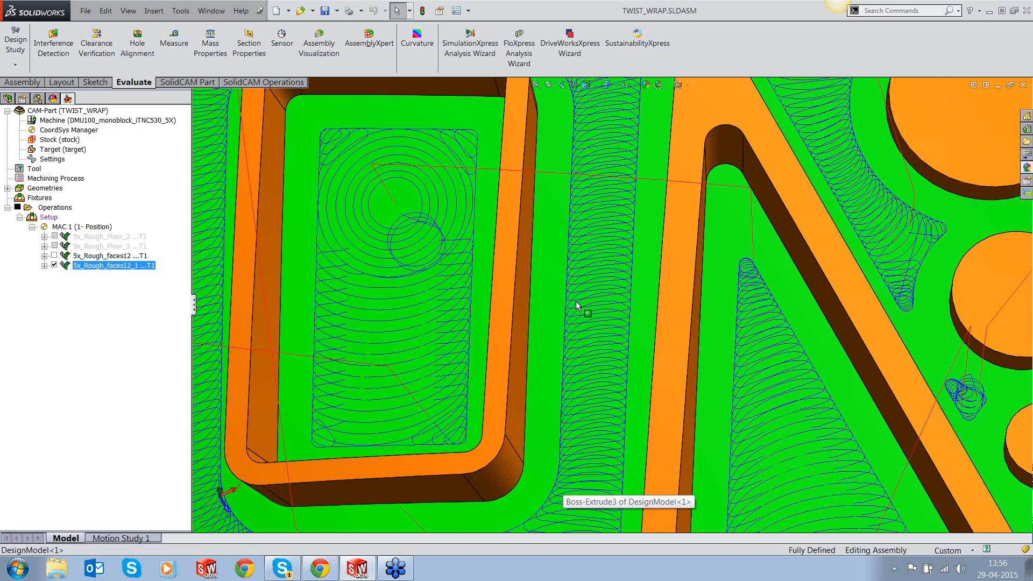
scroll(576, 306, "up", 2)
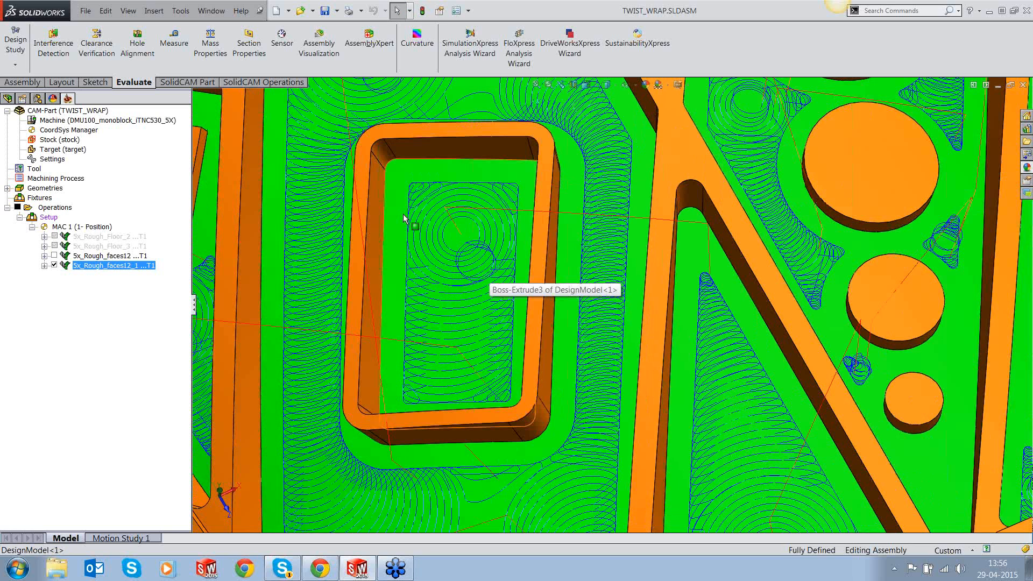
middle_click_drag(405, 218, 502, 349)
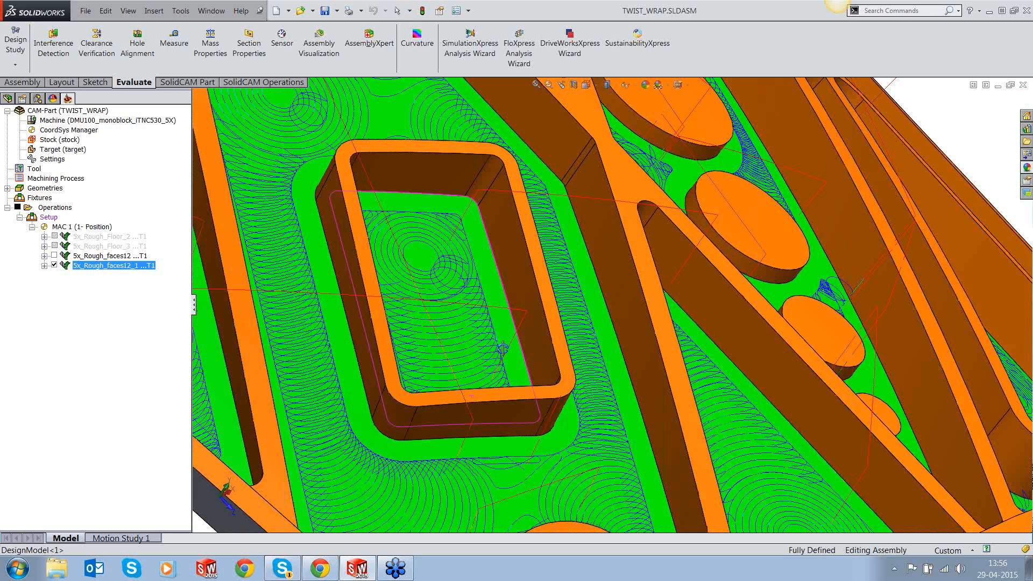
scroll(502, 349, "down", 4)
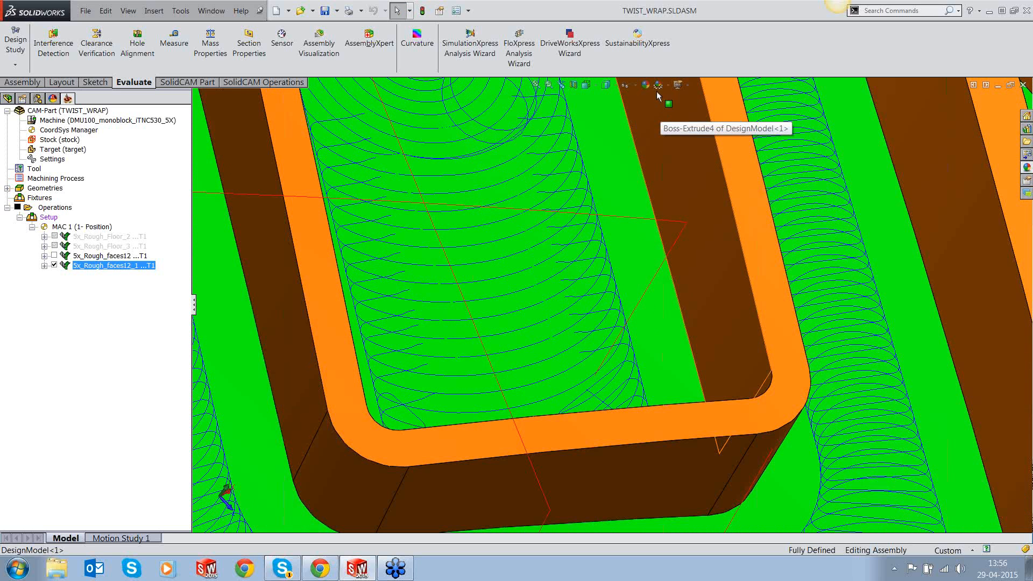
Step: Examine the linking moves in the rectangular pocket in wireframe, restore the shaded with edges display and hide the toolpath
left_click(608, 84)
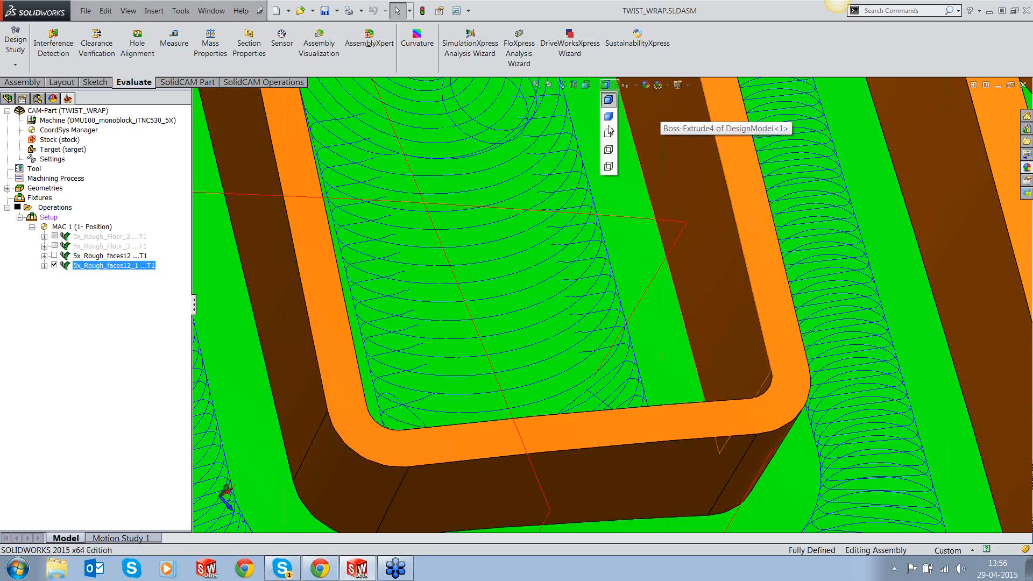
left_click(609, 167)
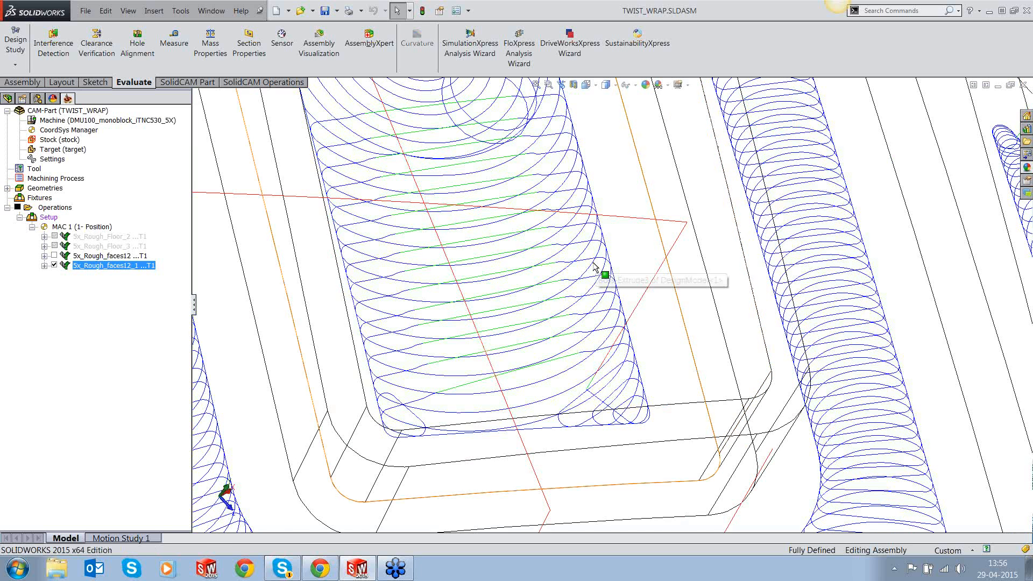
mouse_move(594, 268)
middle_mouse_down()
mouse_move(574, 293)
mouse_move(578, 278)
middle_mouse_up()
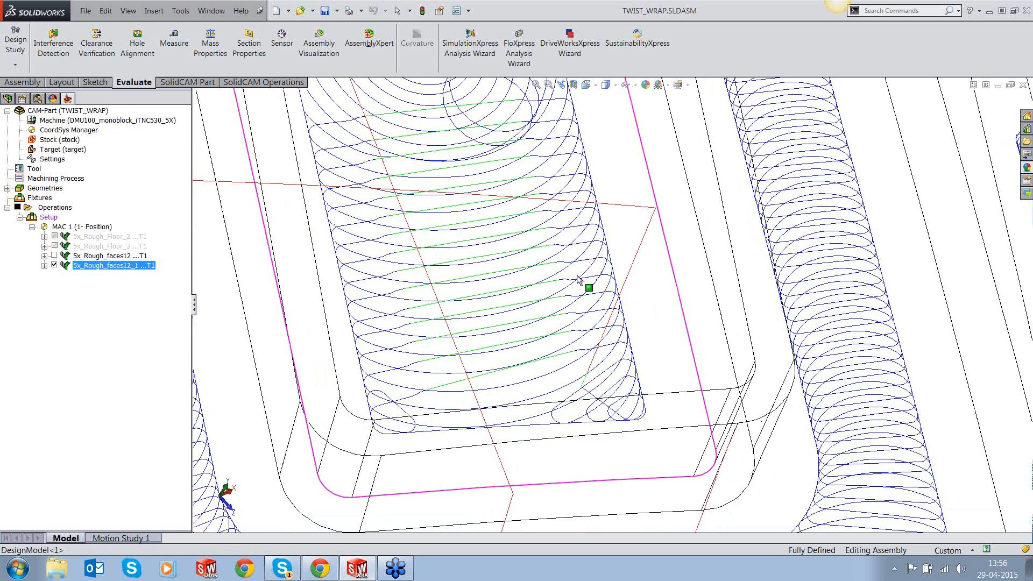
scroll(580, 282, "down", 2)
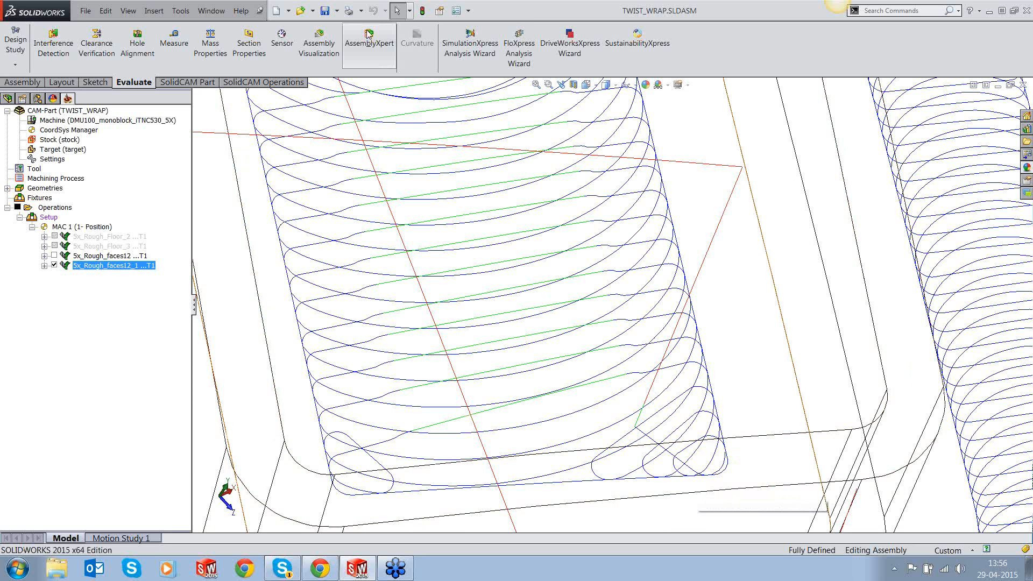
left_click(535, 86)
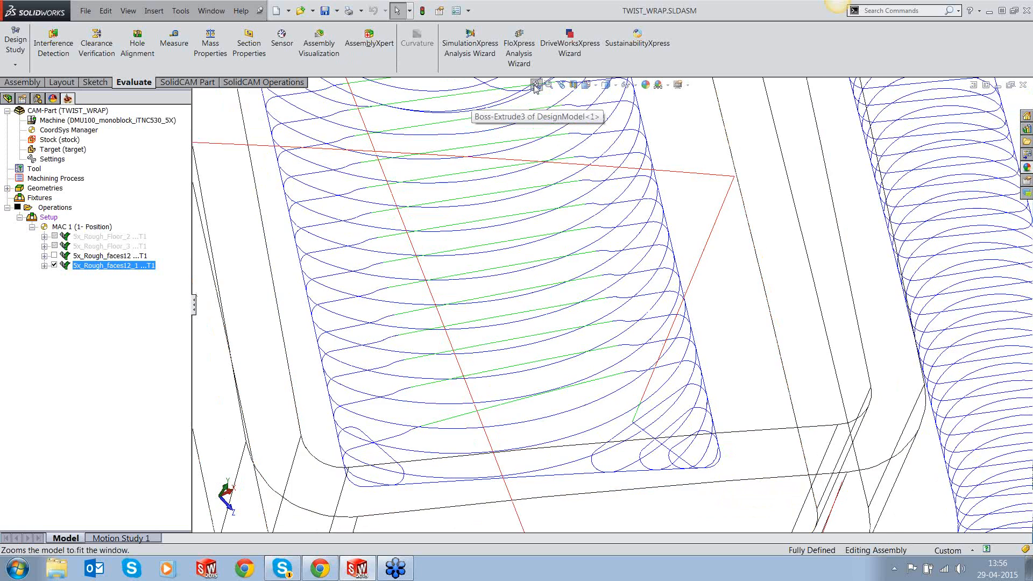
left_click(611, 87)
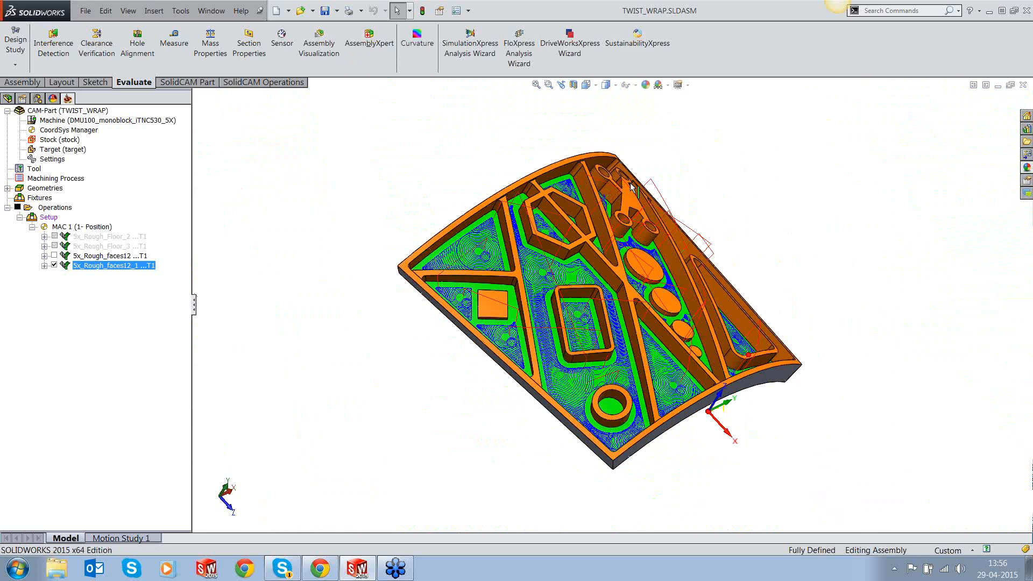
middle_click_drag(630, 188, 630, 314)
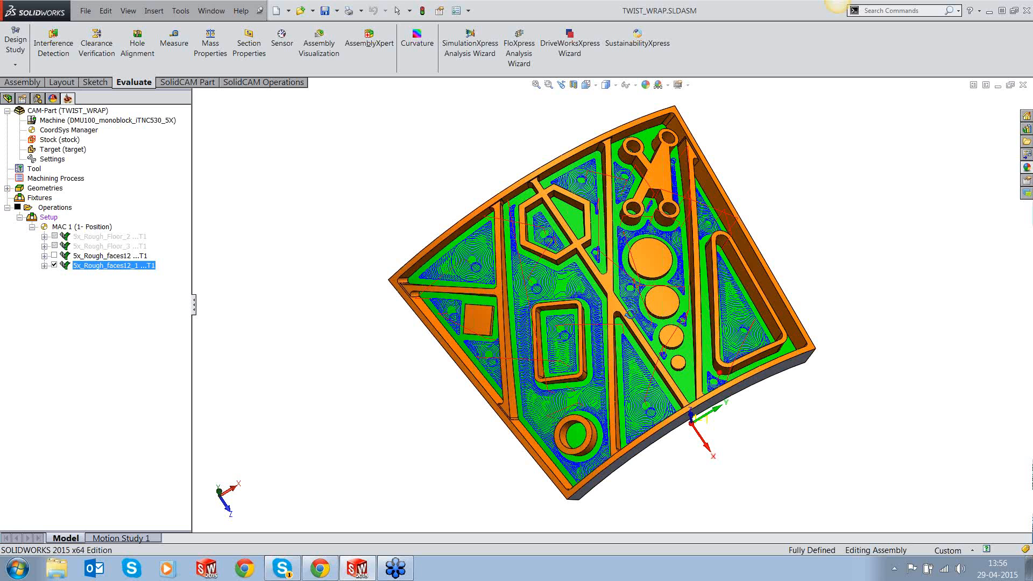
left_click(54, 266)
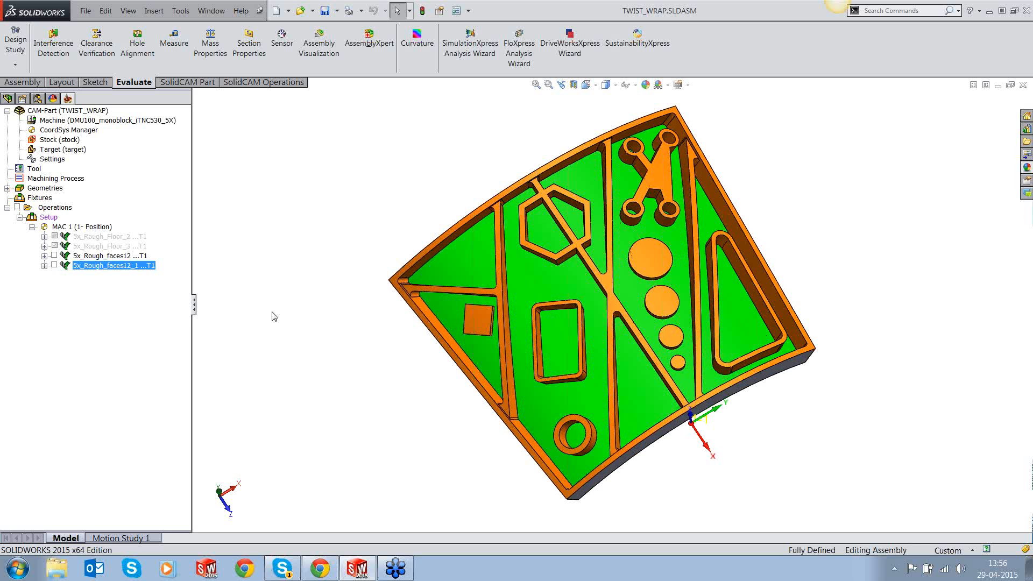
Step: Open the FEED CONTROL CAM-part from the Feed Control folder in 22042015
left_click(181, 11)
mouse_move(215, 68)
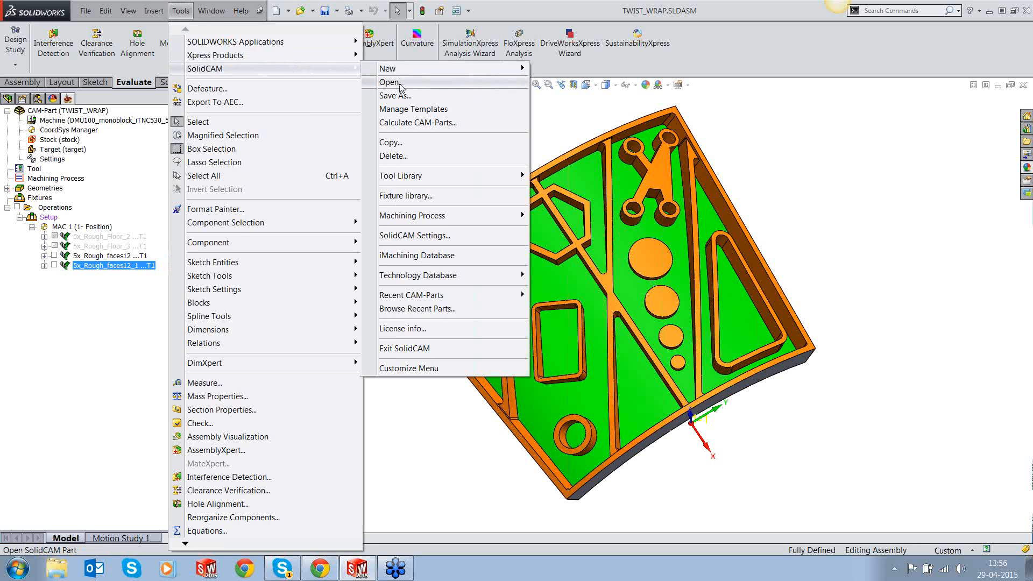
left_click(422, 114)
left_click(521, 172)
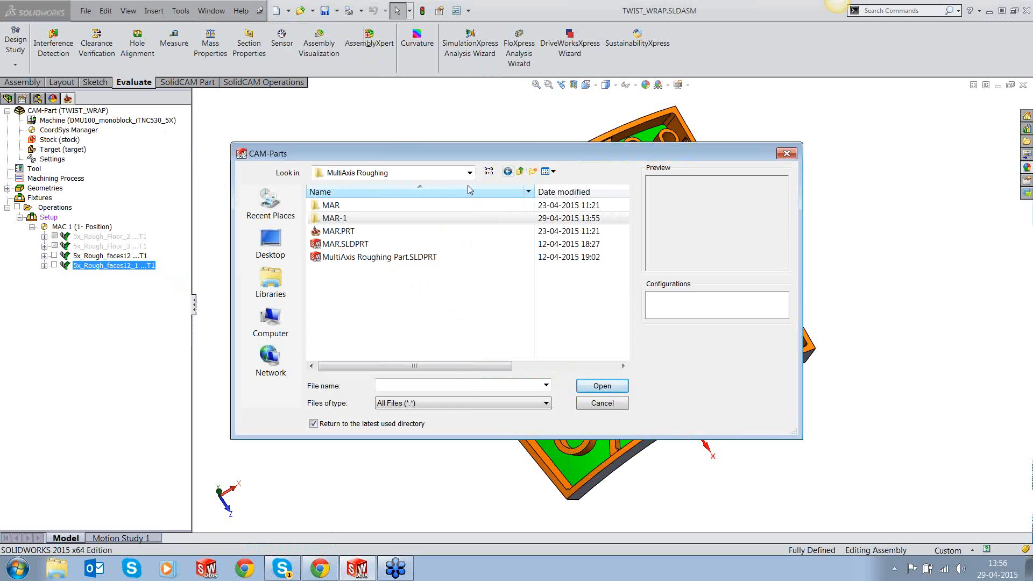
left_click(521, 172)
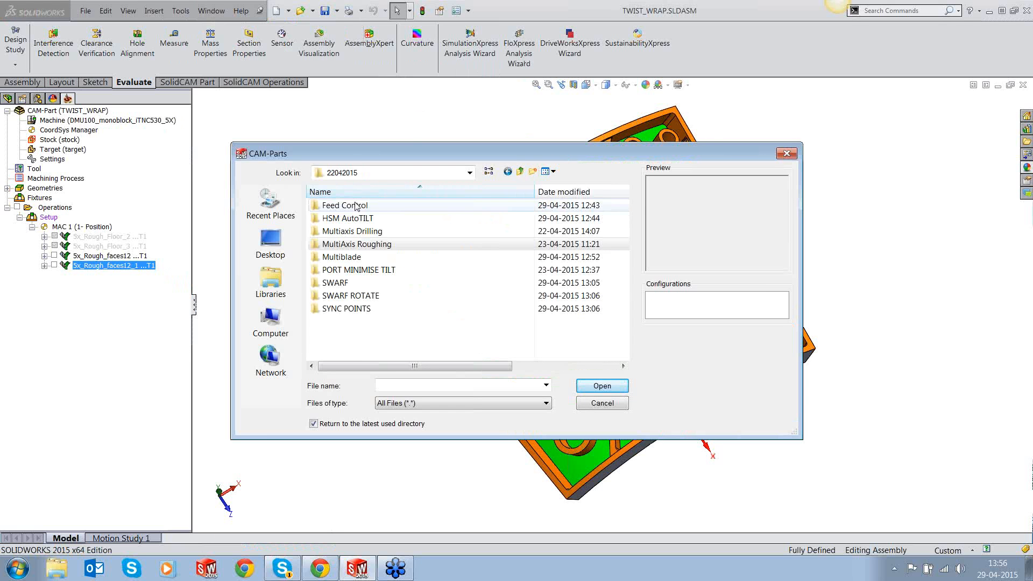
double_click(344, 205)
left_click(347, 219)
left_click(602, 386)
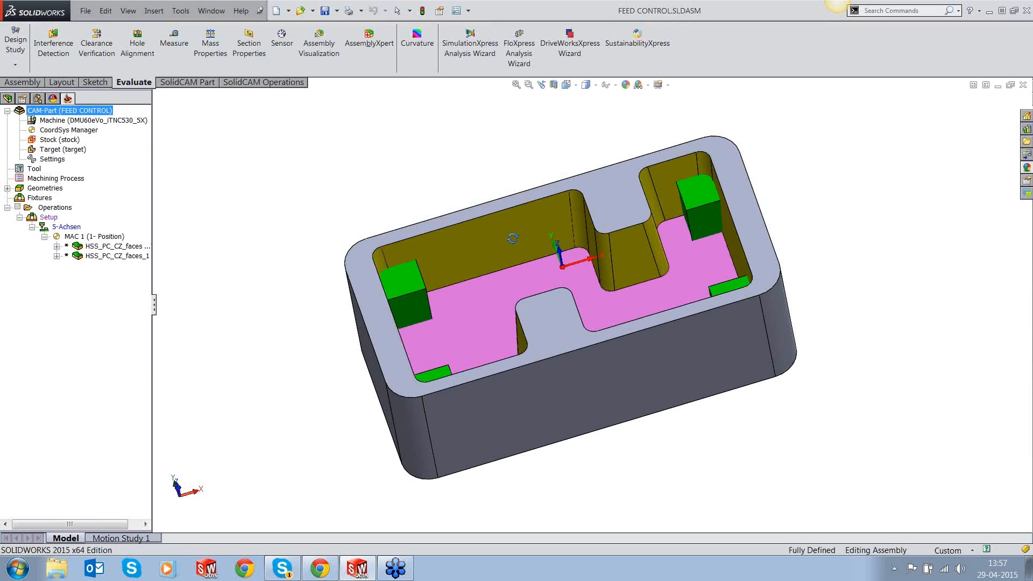
Step: Hide the four green Boss-Extrude4 solid bodies of the design model and return to the CAM operations tree
middle_click_drag(517, 239, 546, 238)
left_click(8, 98)
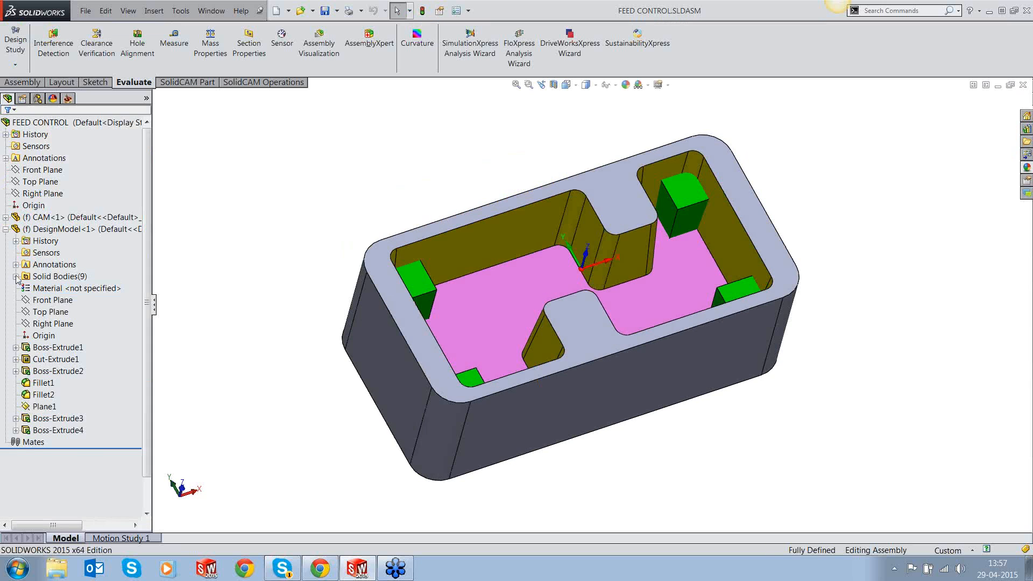
left_click(16, 276)
left_click(70, 347)
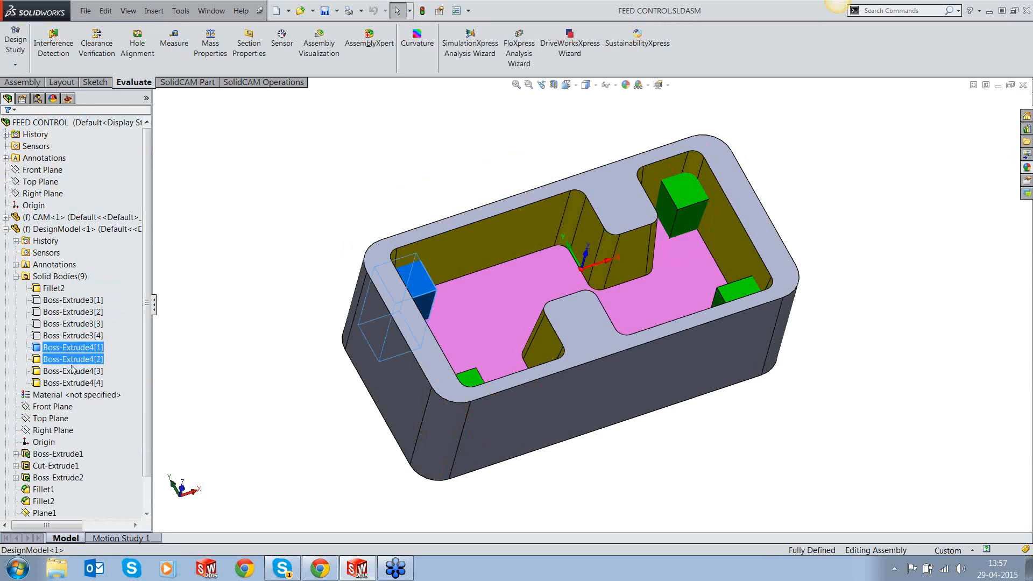
left_click(71, 382, "shift")
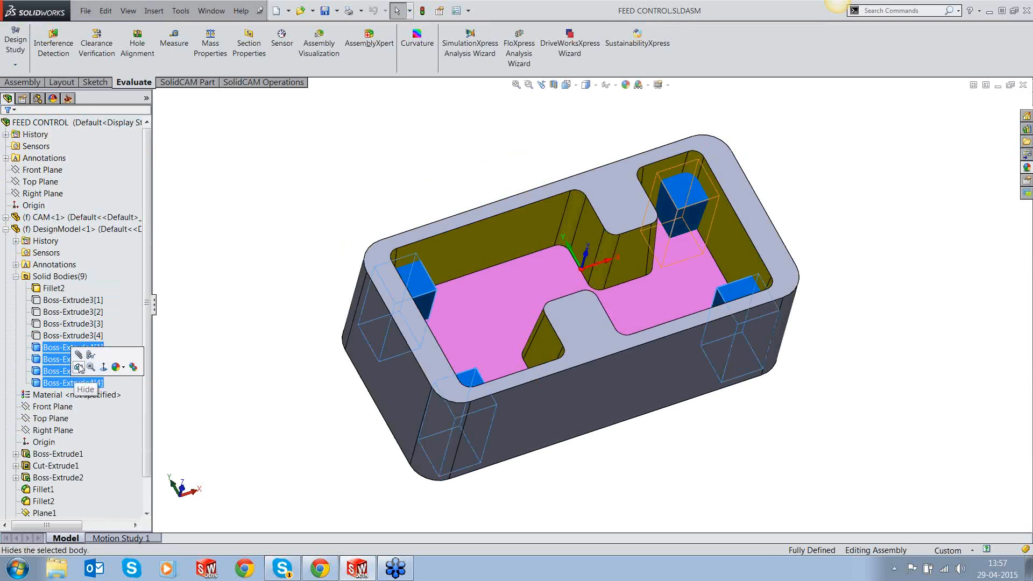
left_click(215, 394)
scroll(216, 394, "up", 2)
left_click(67, 98)
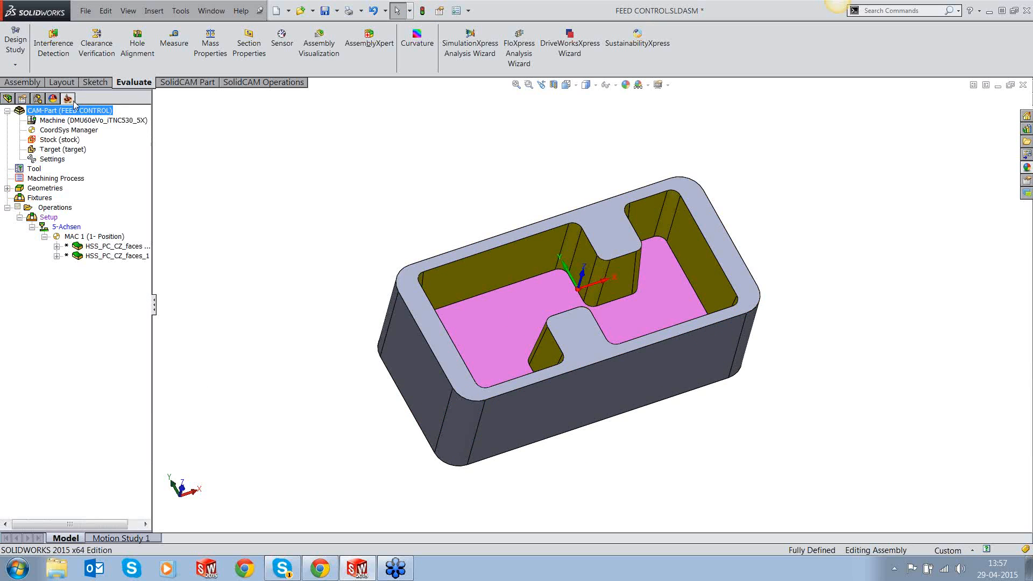
Step: Open the HSS_PC_CZ_faces operation for editing and check its geometry settings
middle_click_drag(654, 354, 565, 299)
scroll(559, 299, "down", 2)
right_click(112, 248)
left_click(141, 128)
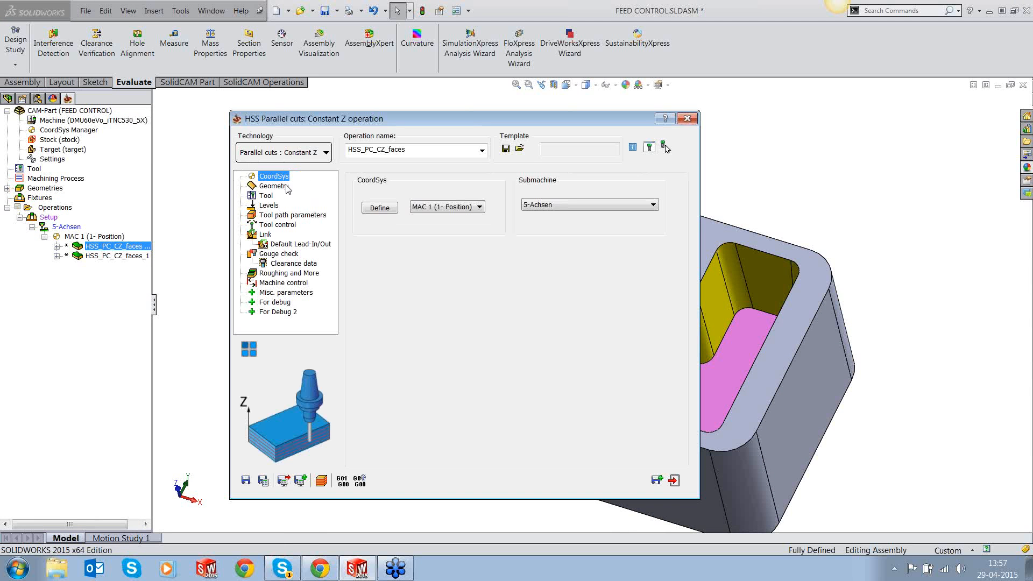
left_click(275, 185)
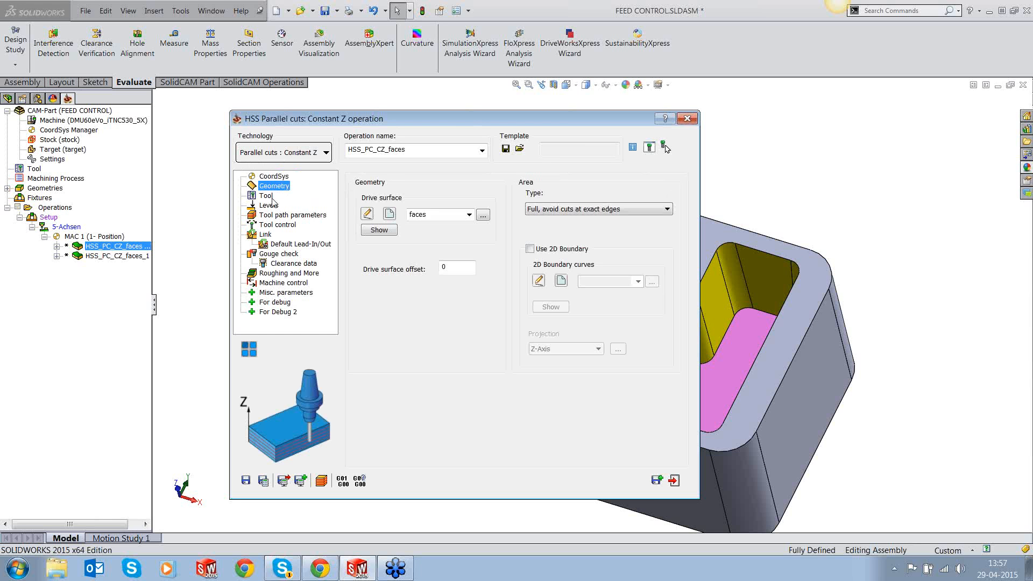
Step: Turn off feed zone control in the tool settings of the HSS_PC_CZ_faces operation
left_click(266, 196)
left_click(424, 180)
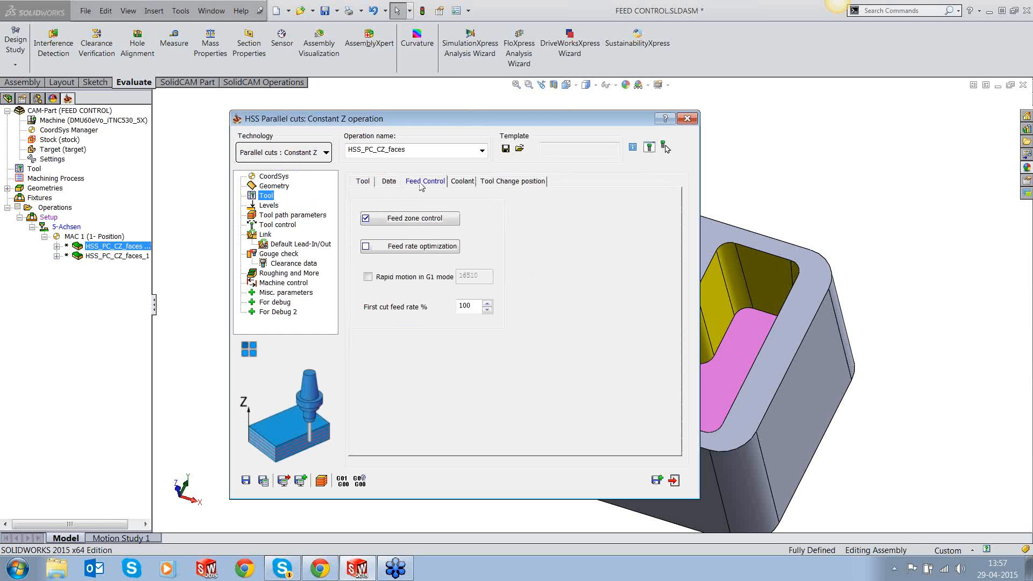
left_click(365, 219)
left_click(409, 218)
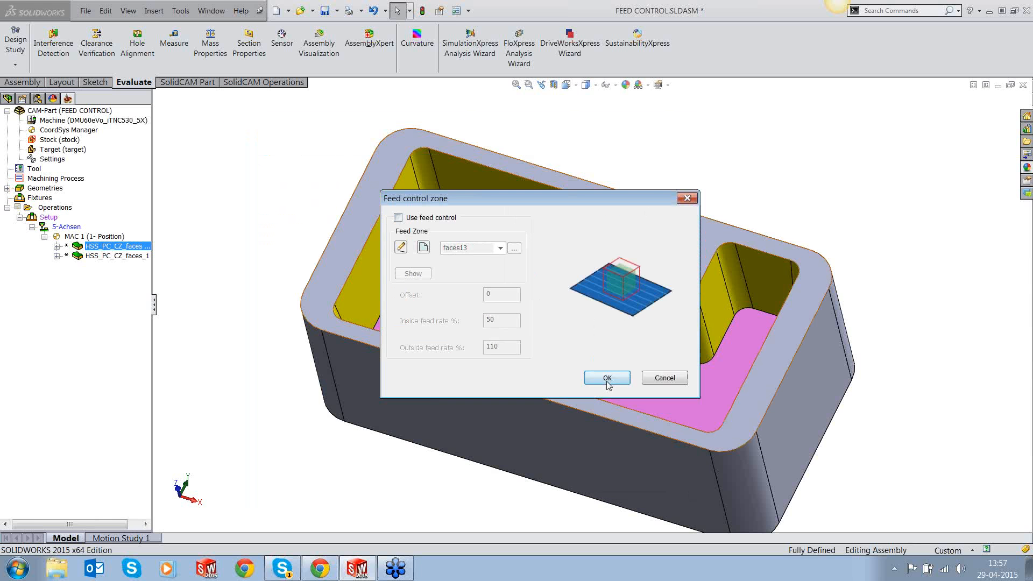
left_click(607, 378)
Step: Review the operation's feed and spin data, surface quality and step over, and toolpath sorting settings
left_click(389, 181)
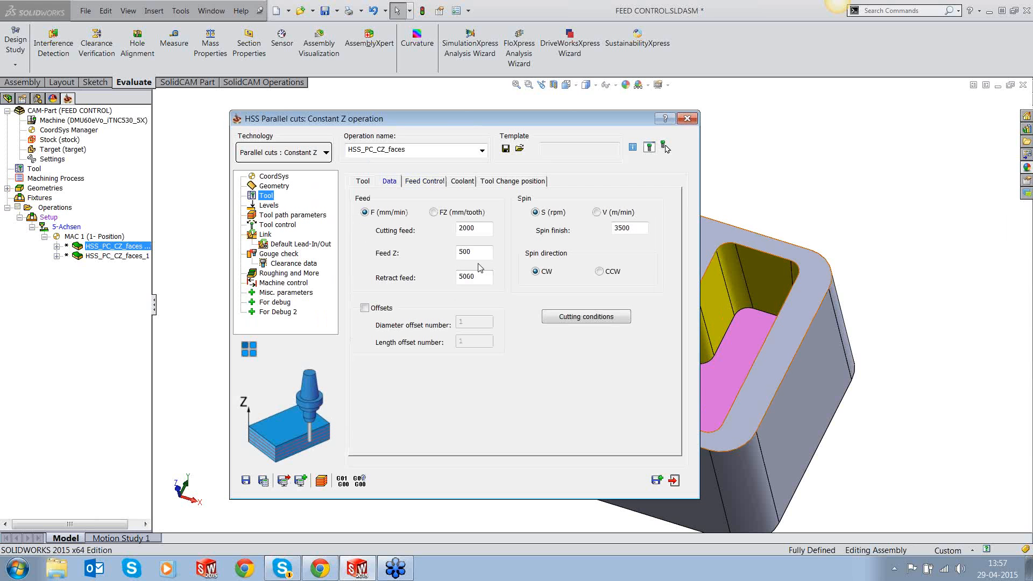
left_click(628, 228)
left_click_drag(627, 229, 609, 229)
left_click_drag(477, 230, 458, 228)
left_click(293, 215)
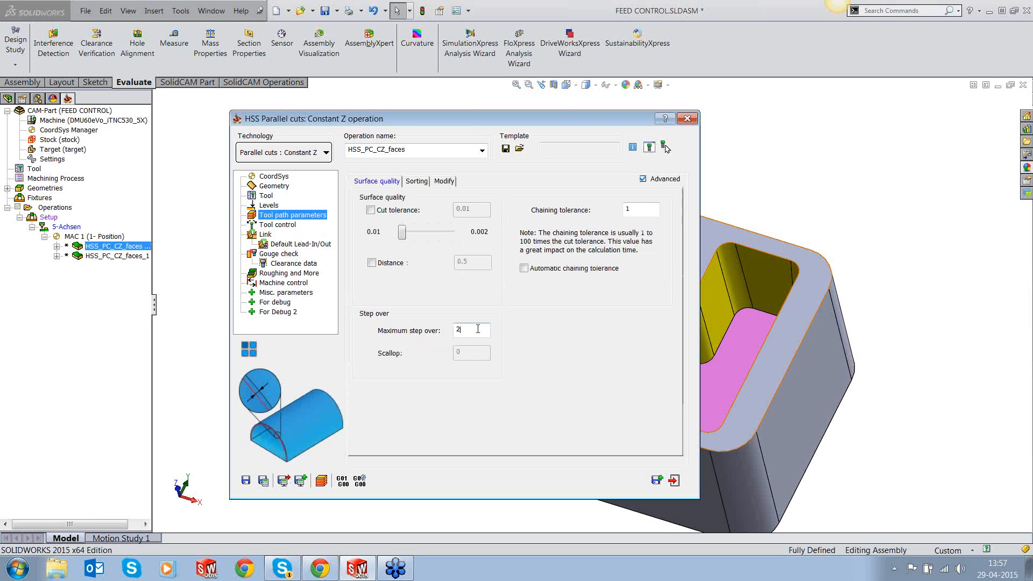
left_click(444, 181)
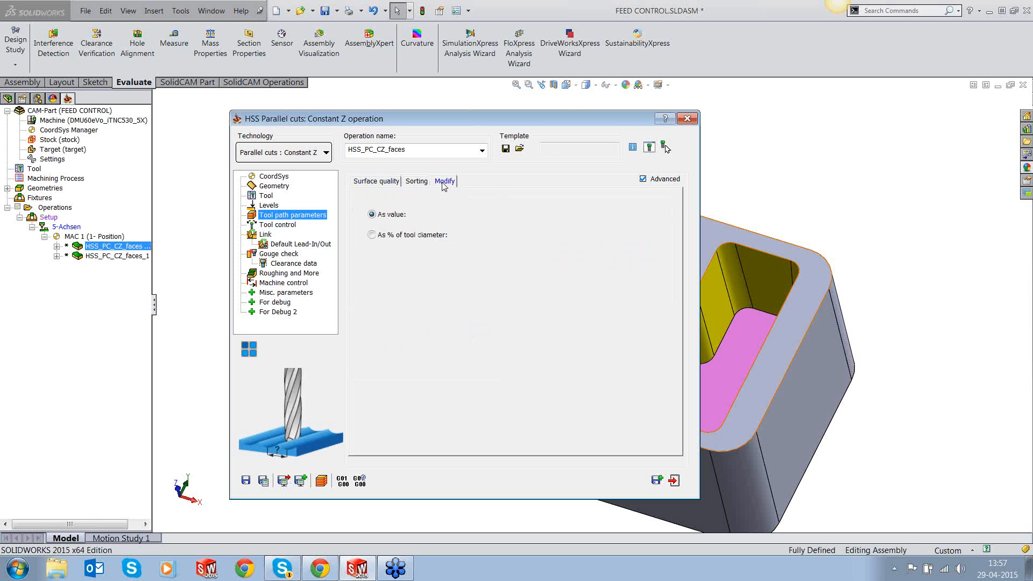
left_click(419, 182)
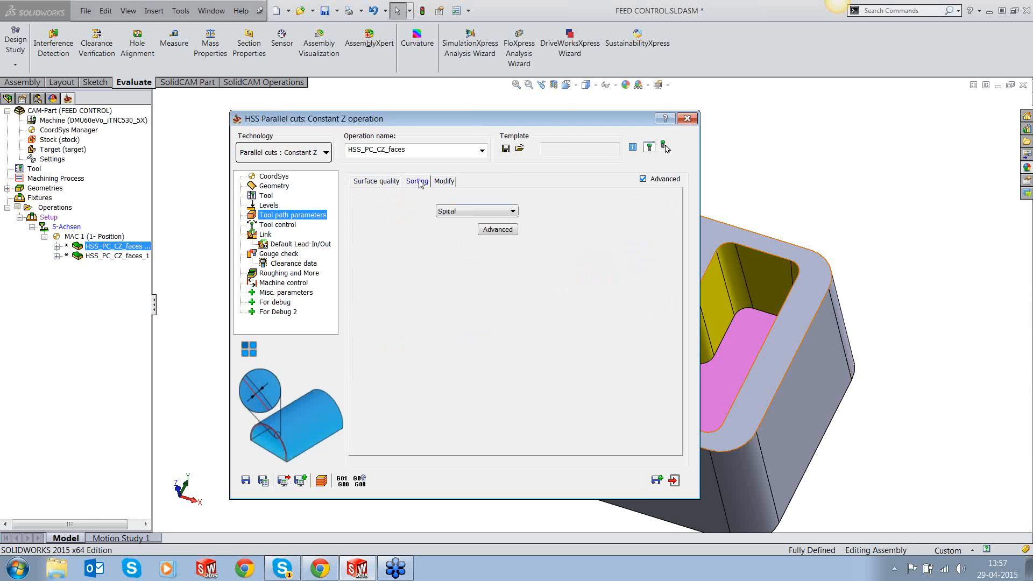
Step: Save and calculate the operation, close it and show its toolpath on the pocket walls
left_click(266, 482)
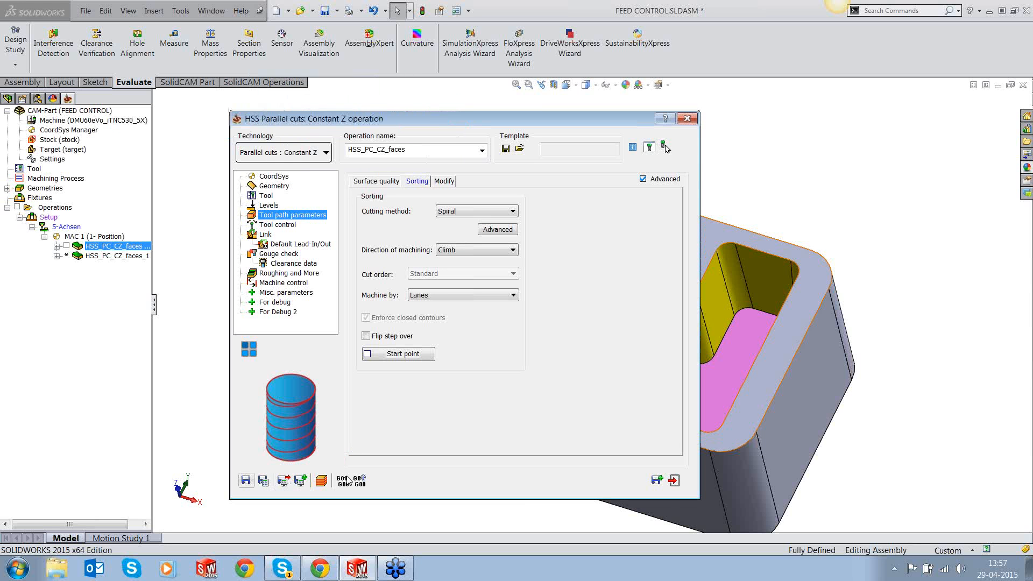
left_click(674, 480)
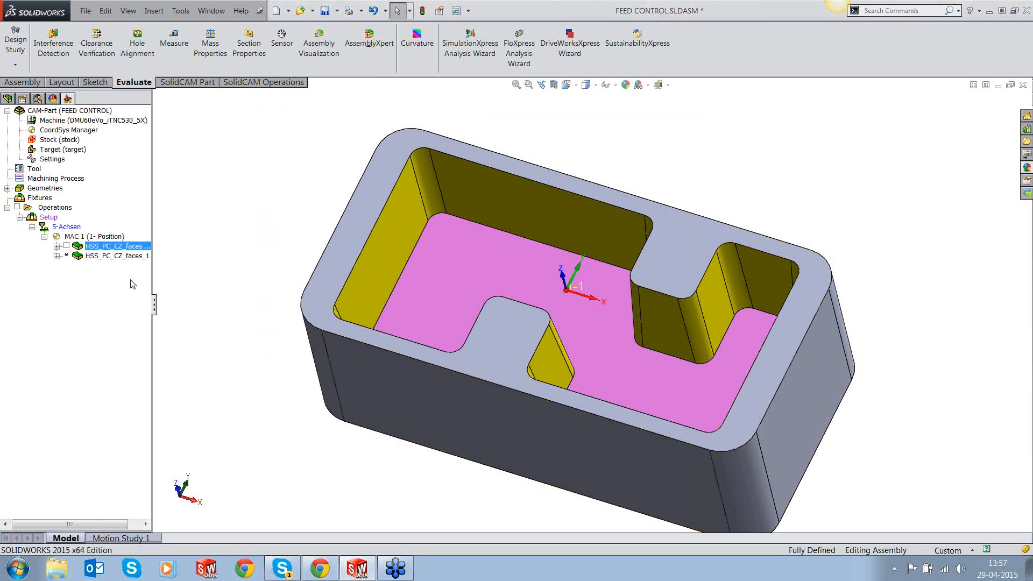
left_click(67, 246)
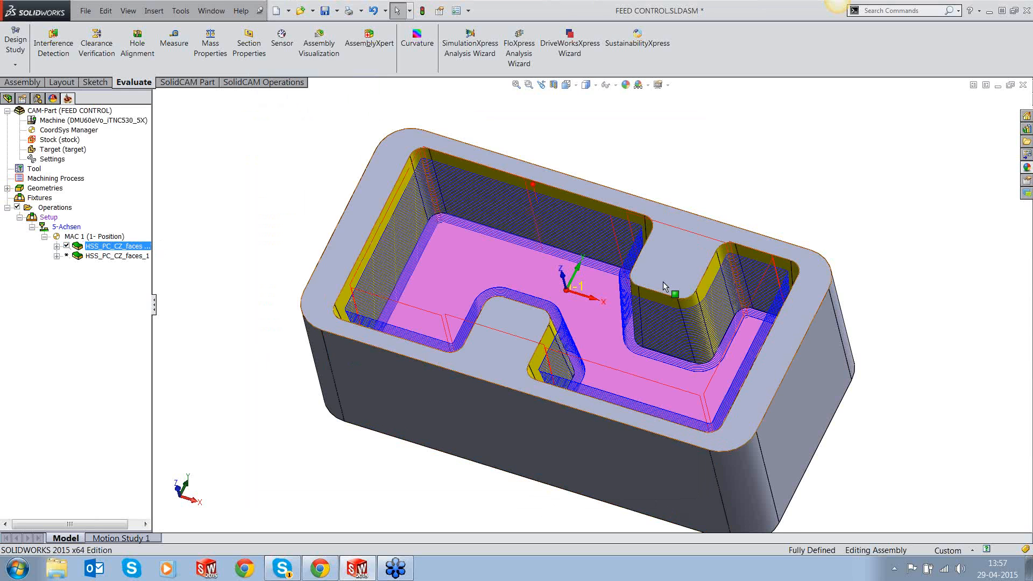
mouse_move(664, 286)
middle_mouse_down()
mouse_move(670, 310)
mouse_move(679, 284)
middle_mouse_up()
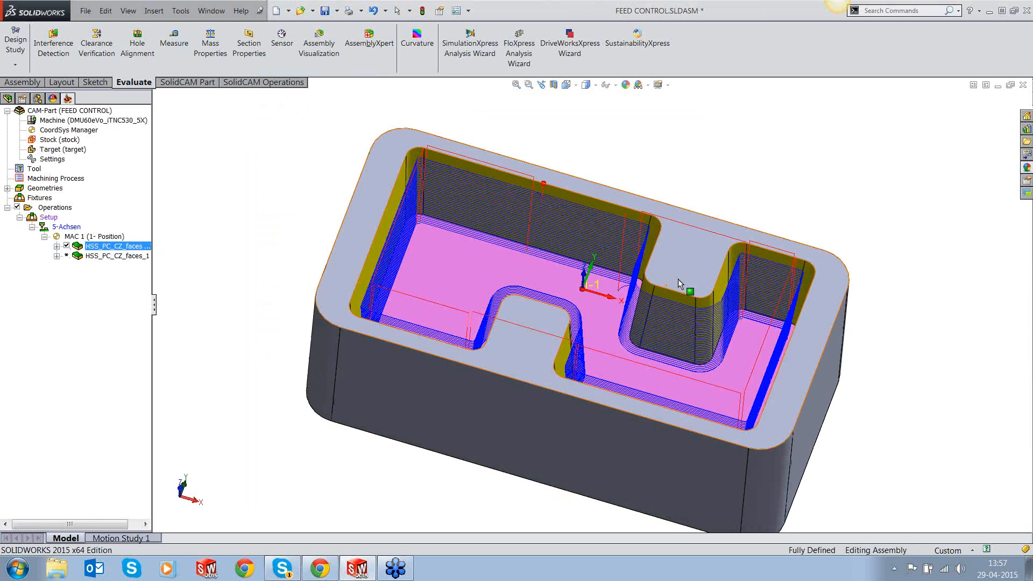
scroll(501, 256, "down", 3)
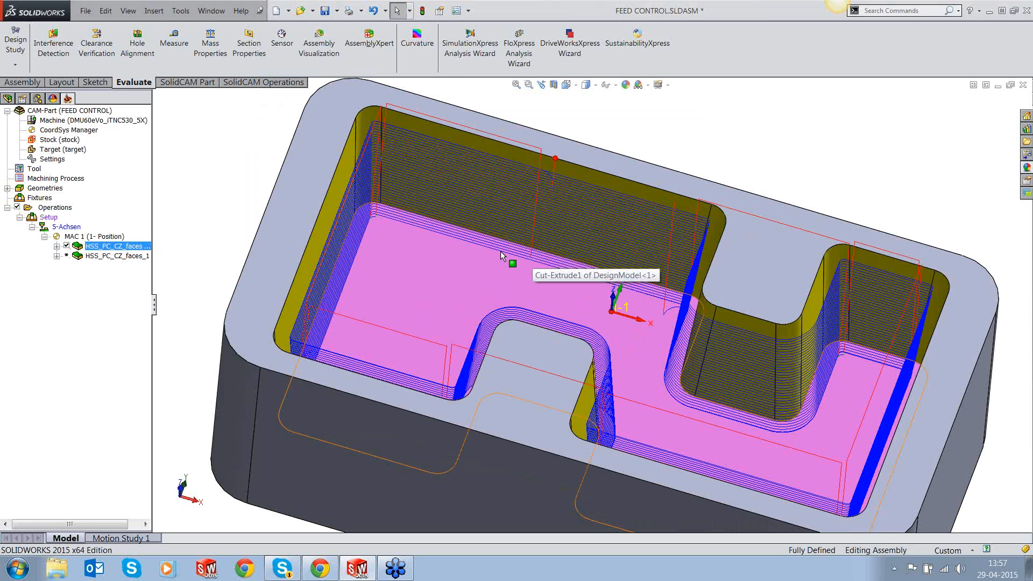
Step: Simulate the HSS_PC_CZ_faces toolpath move by move to check its feed along walls and corners, and hide the toolpath
right_click(137, 245)
left_click(196, 184)
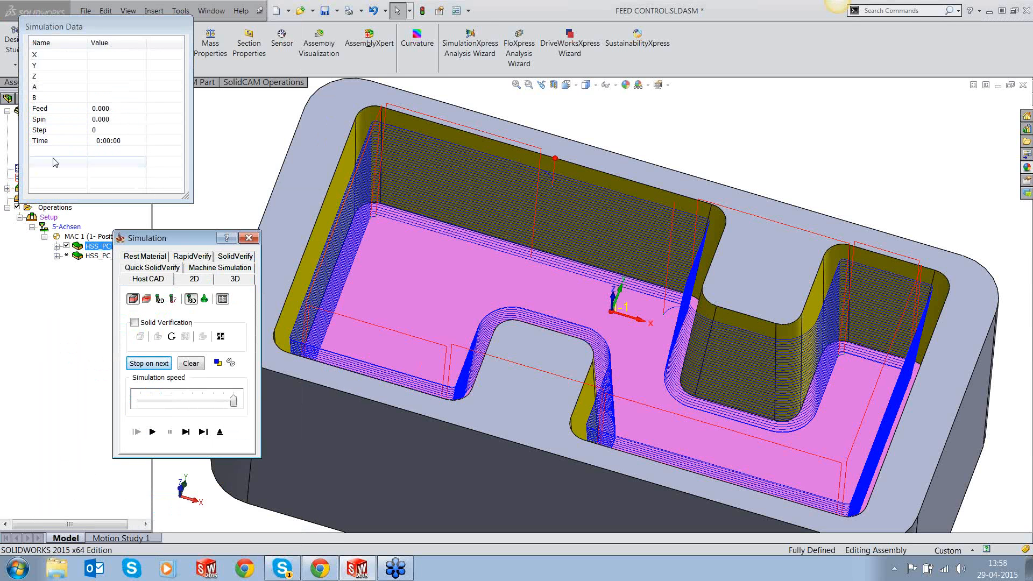
left_click_drag(185, 240, 122, 271)
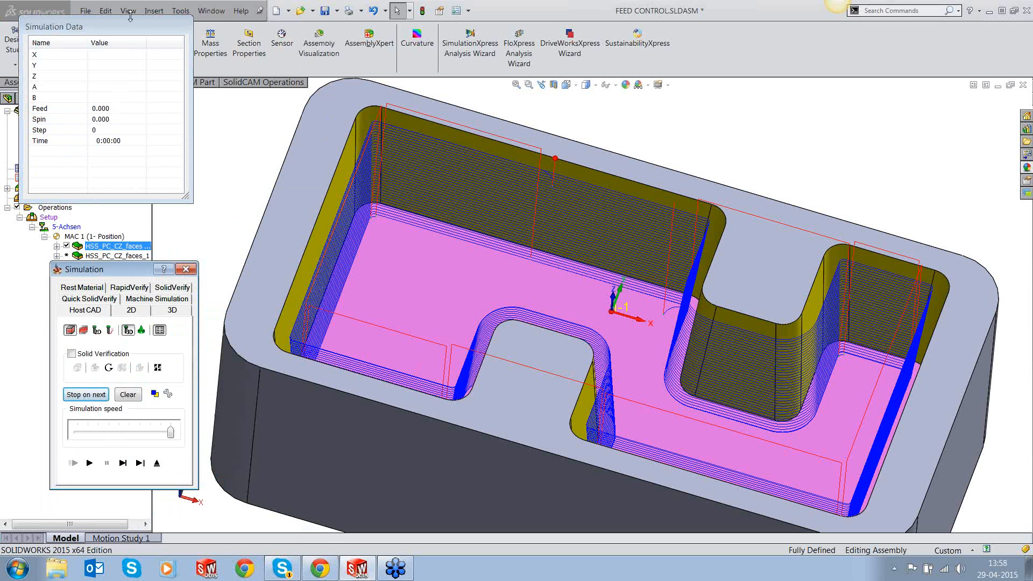
left_click(130, 27)
left_click(123, 464)
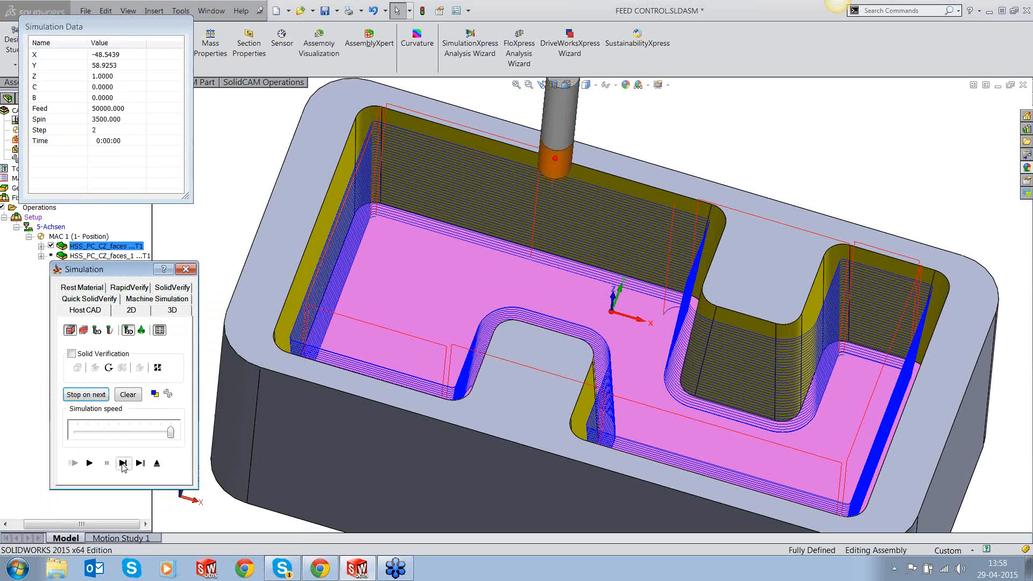
left_click(123, 465)
left_click(123, 464)
left_click(124, 465)
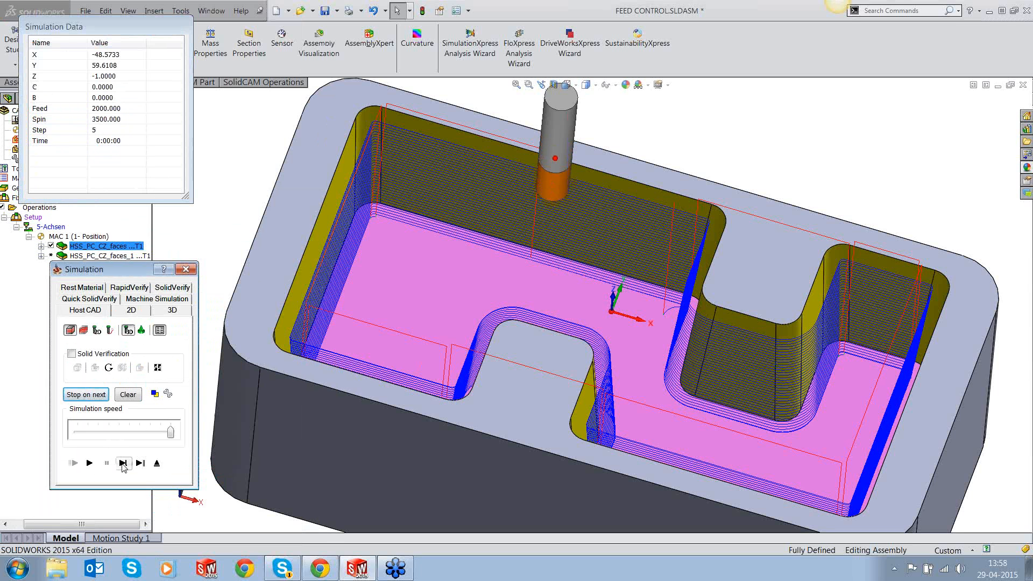
left_click(123, 464)
left_click(124, 463)
left_click(124, 463)
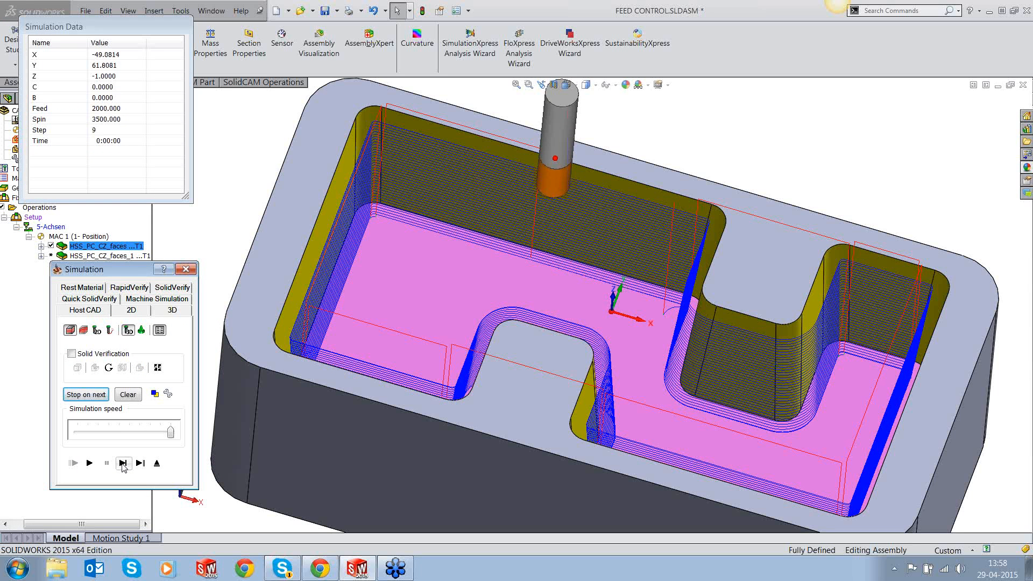
left_click(123, 463)
left_click(123, 463)
left_click(123, 463)
left_click(123, 464)
left_click(123, 464)
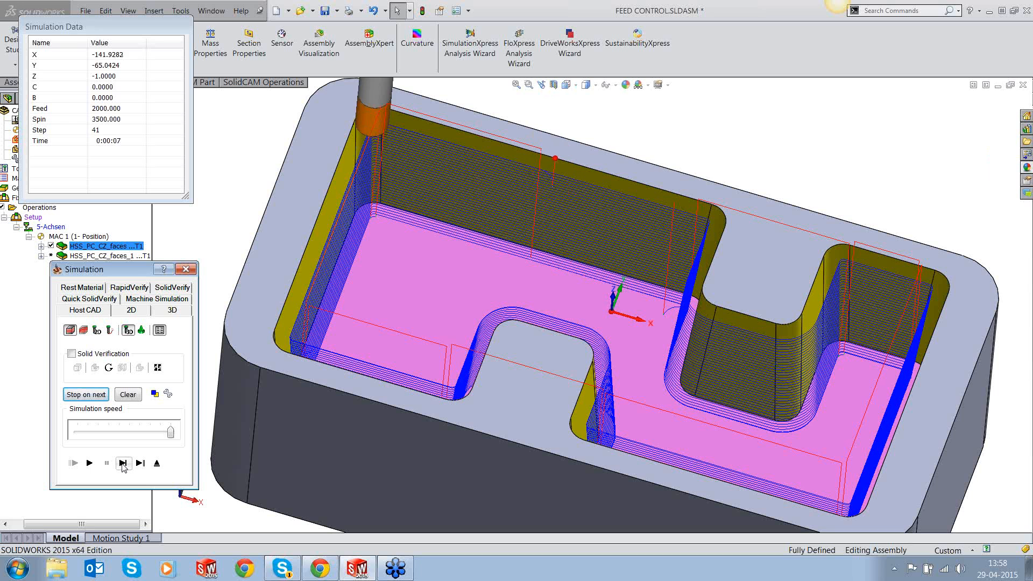
left_click(123, 464)
left_click(123, 464)
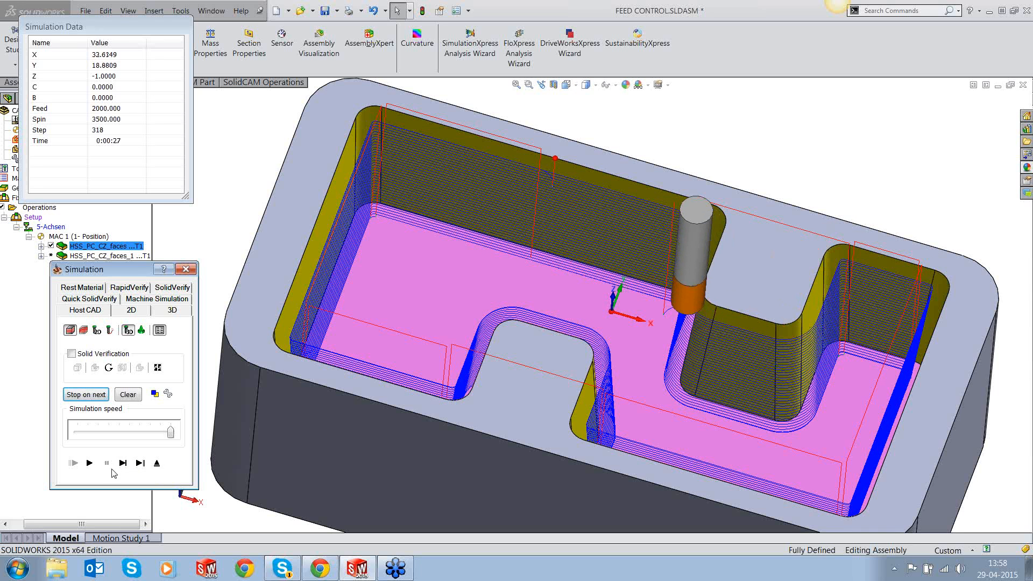
left_click(157, 463)
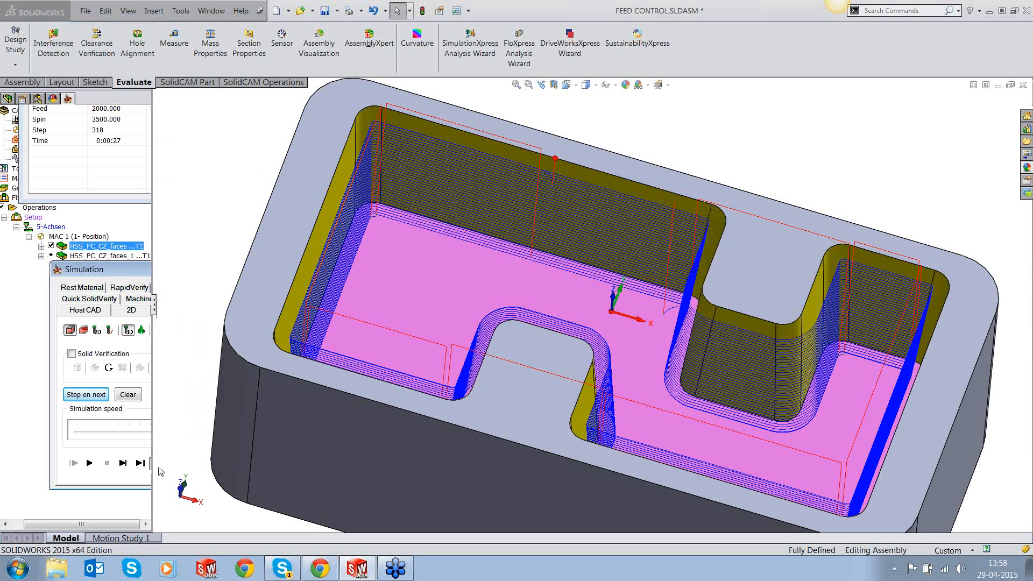
left_click(50, 245)
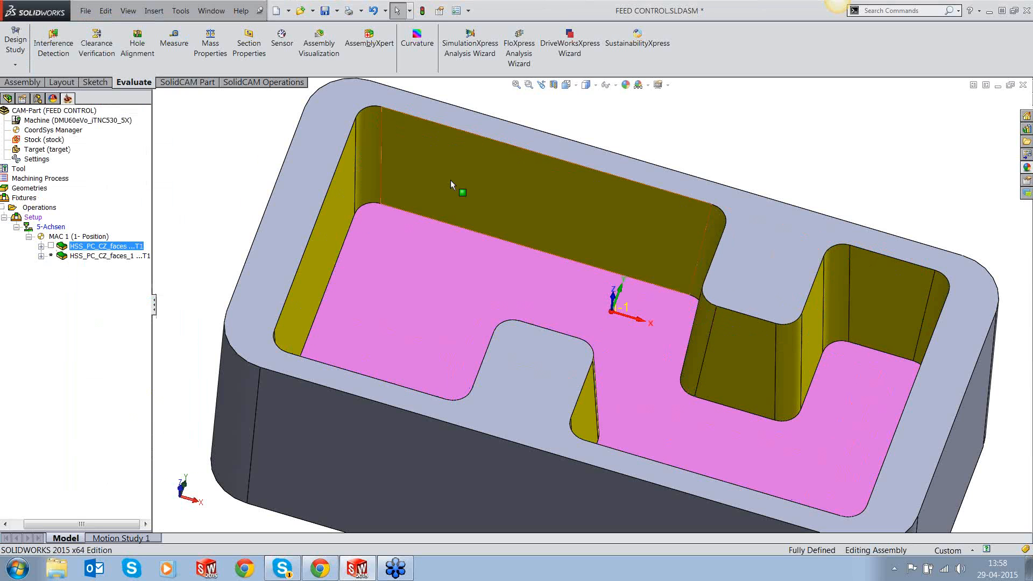
Step: Reopen the HSS_PC_CZ_faces operation for editing and enable feed control for a feed zone
key("f")
scroll(488, 216, "down", 4)
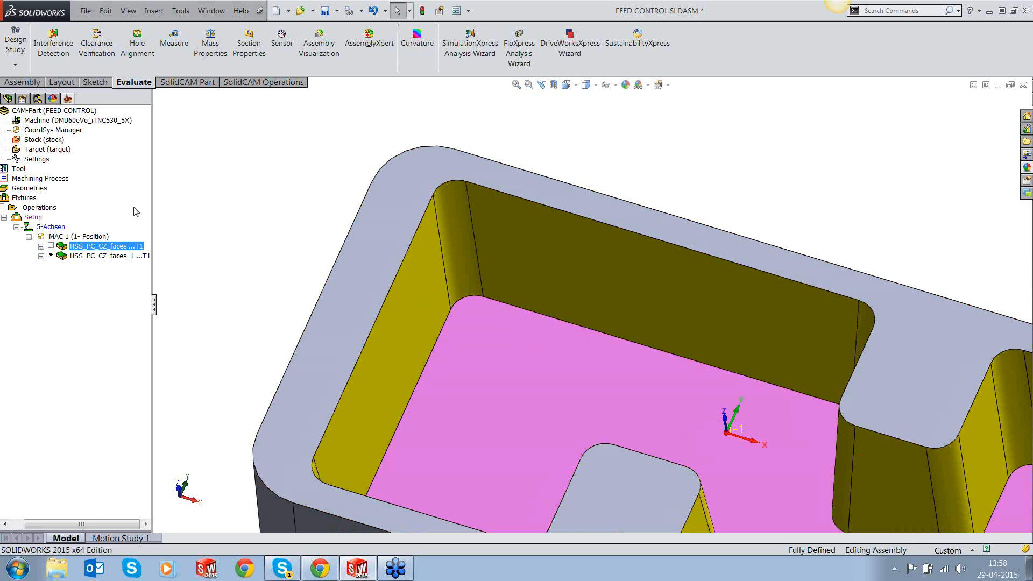
left_click(108, 257)
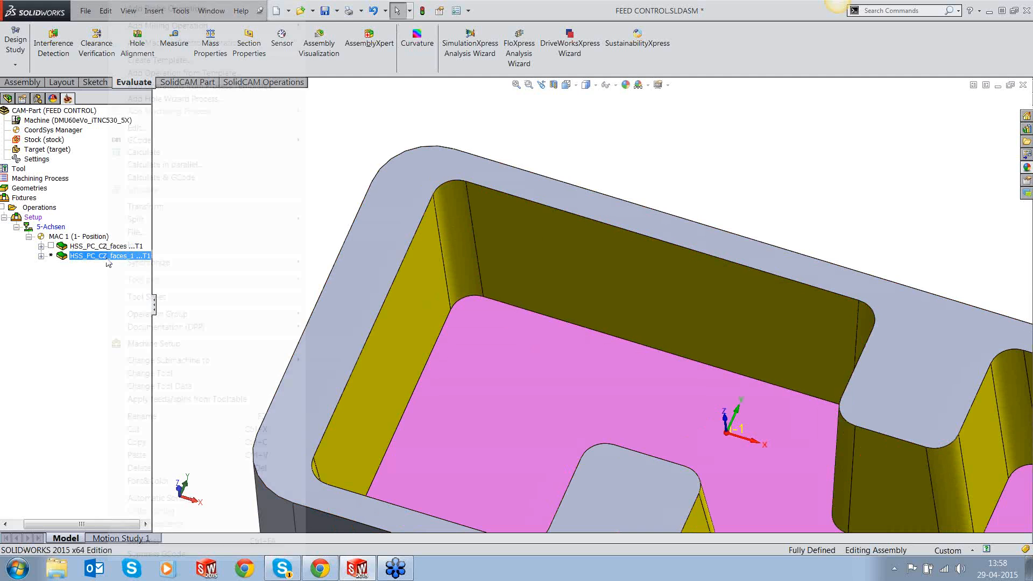
right_click(102, 252)
left_click(297, 175)
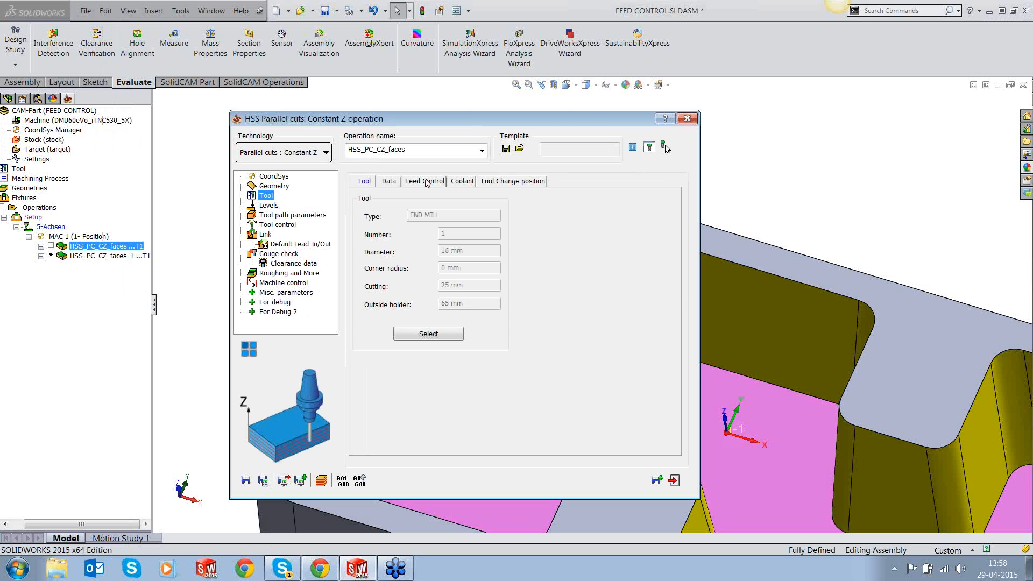
left_click(427, 181)
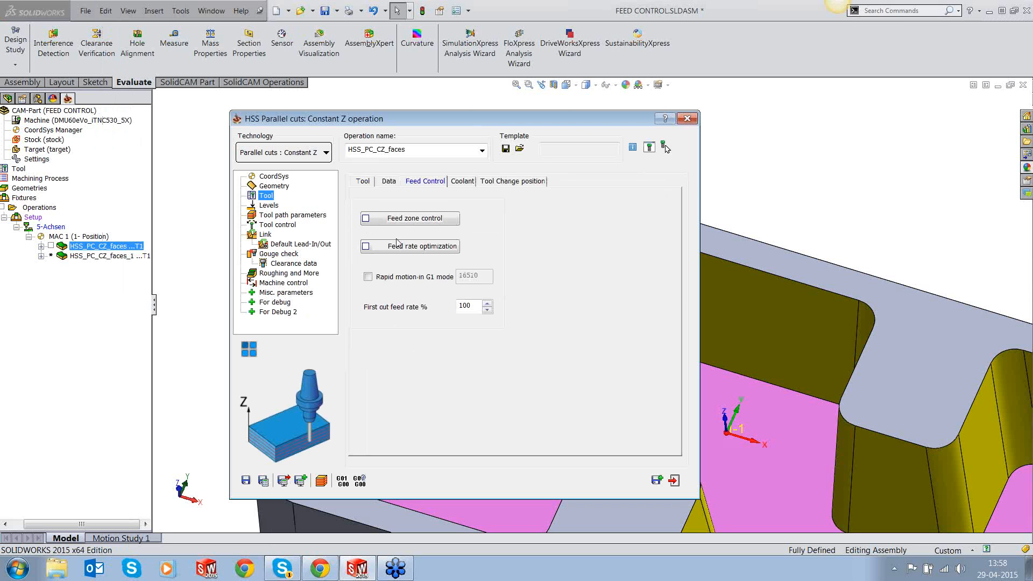
left_click(390, 219)
left_click(398, 218)
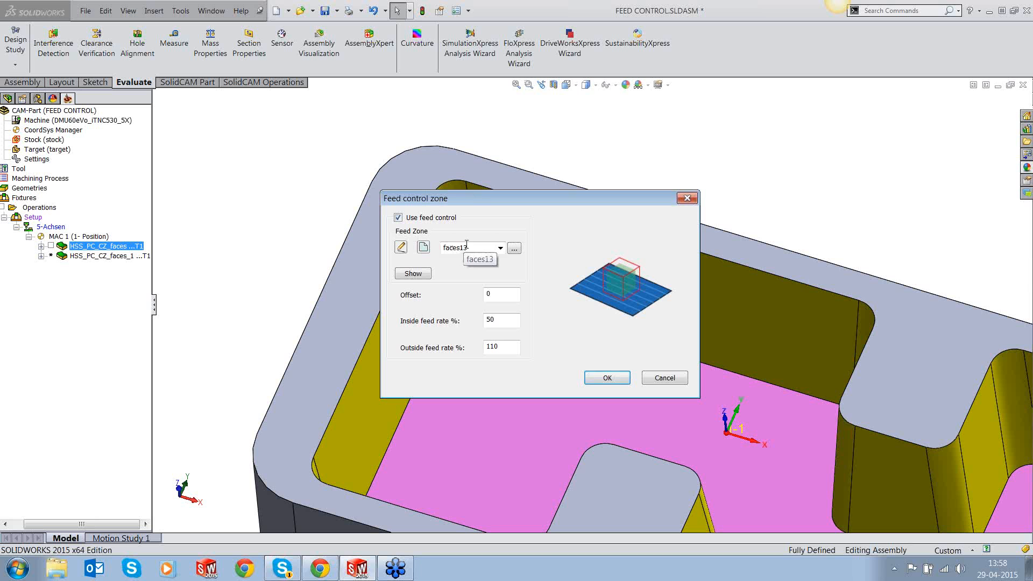
Step: Replace the feed zone geometry faces13 with a new selection of the pocket's rounded corner faces
double_click(476, 247)
key("BackSpace")
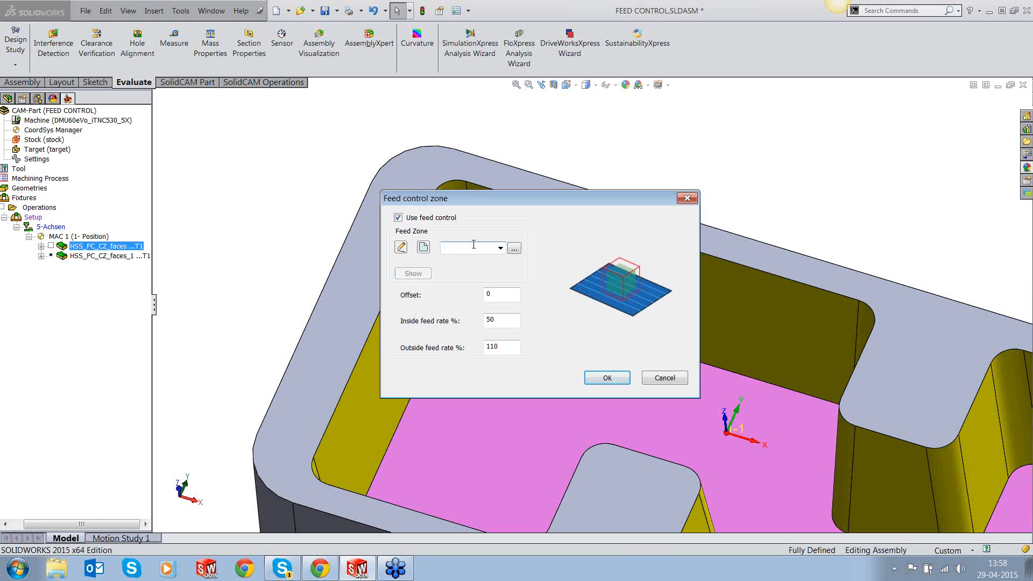
left_click(423, 248)
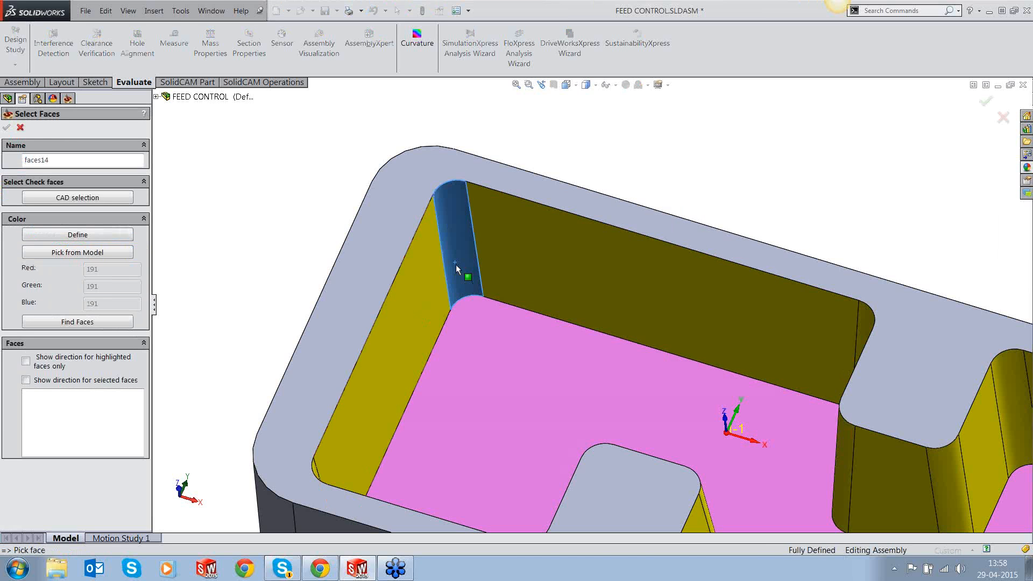
left_click(457, 272)
scroll(480, 346, "up", 3)
middle_click_drag(480, 345, 727, 448)
left_click(457, 441)
scroll(583, 468, "down", 3)
left_click(543, 328)
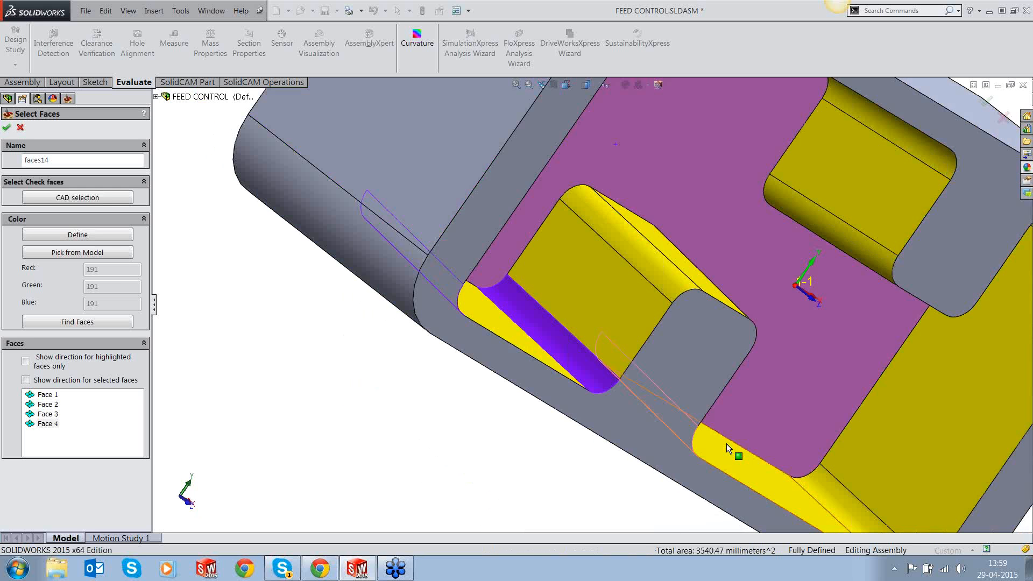
scroll(728, 448, "up", 3)
left_click(747, 429)
middle_click_drag(800, 403, 862, 256)
left_click(863, 256)
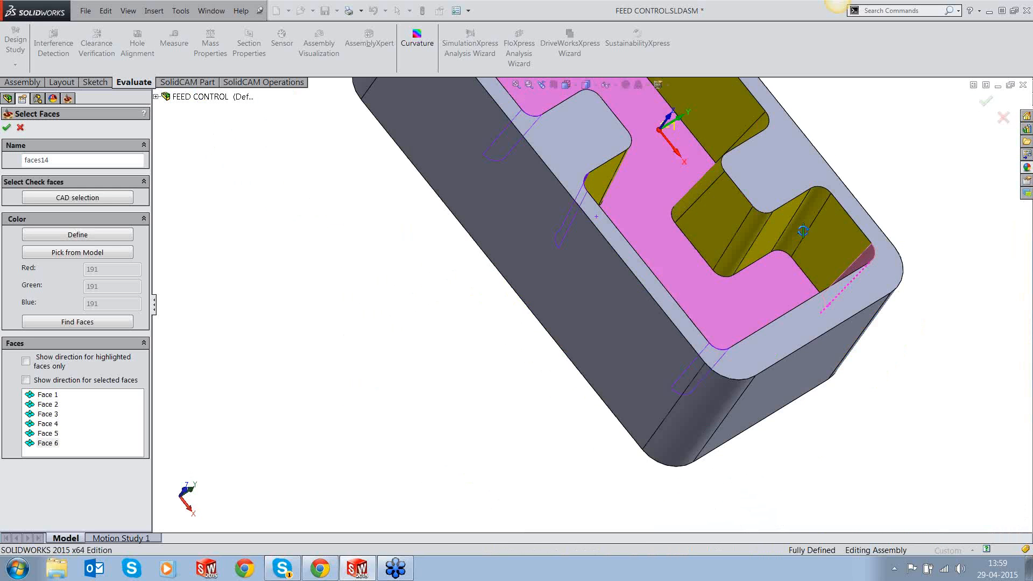
left_click(809, 218)
middle_click_drag(809, 218, 826, 258)
left_click(765, 168)
middle_click_drag(765, 168, 693, 242)
left_click(6, 128)
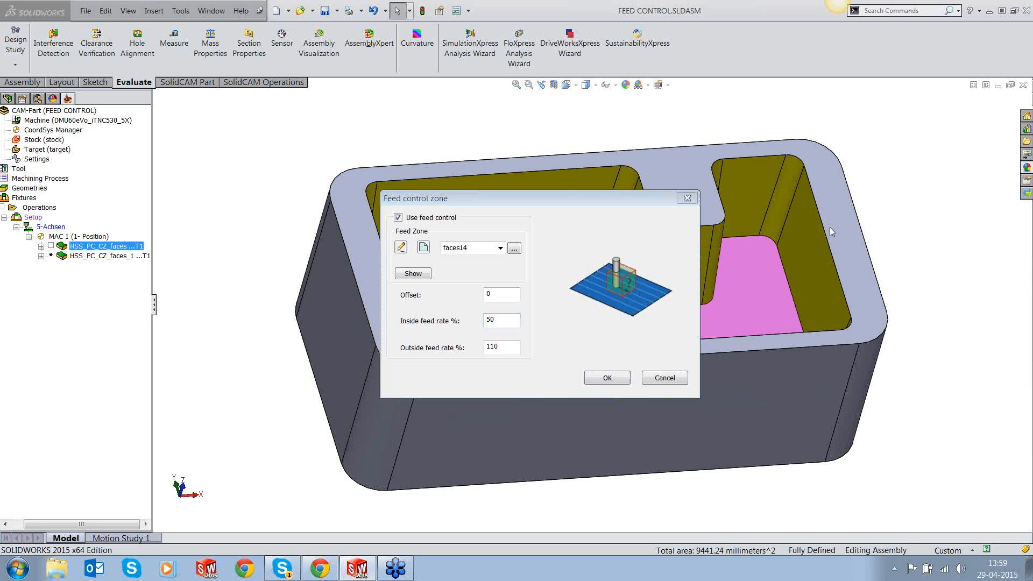
Step: Set the outside feed rate of the feed control zone to 100% and save and calculate the operation
double_click(491, 347)
type("100")
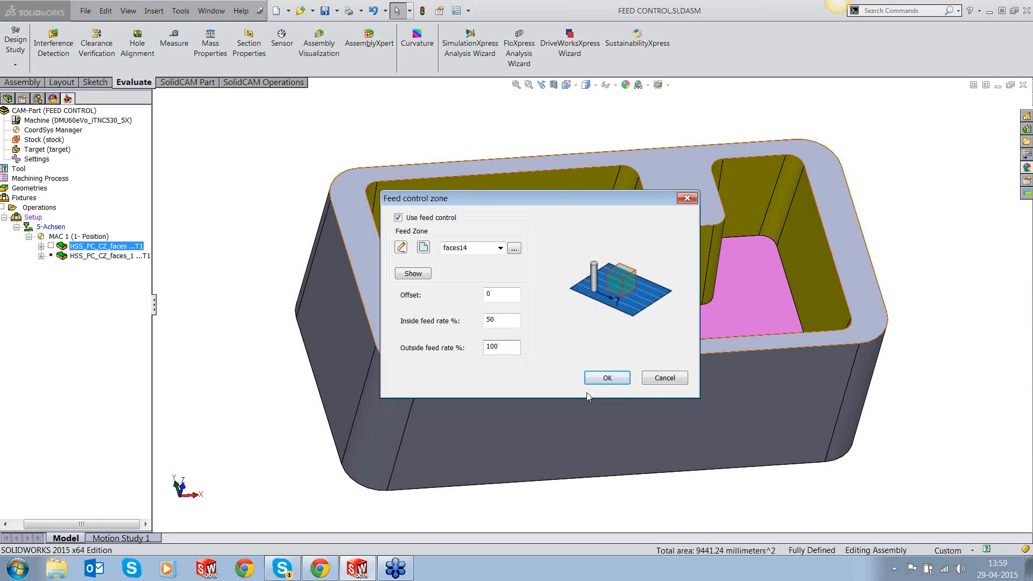
left_click(606, 377)
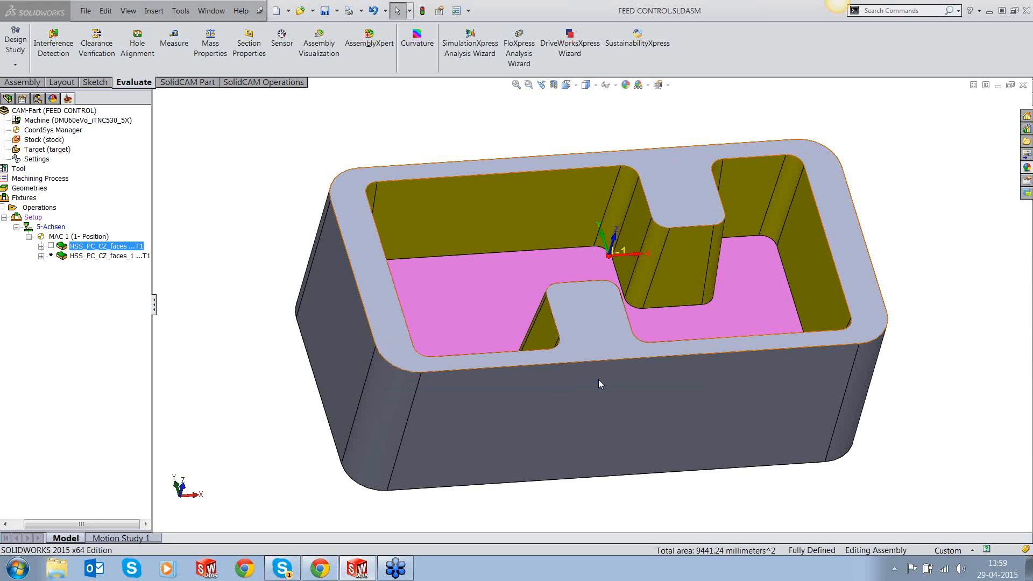
left_click(263, 479)
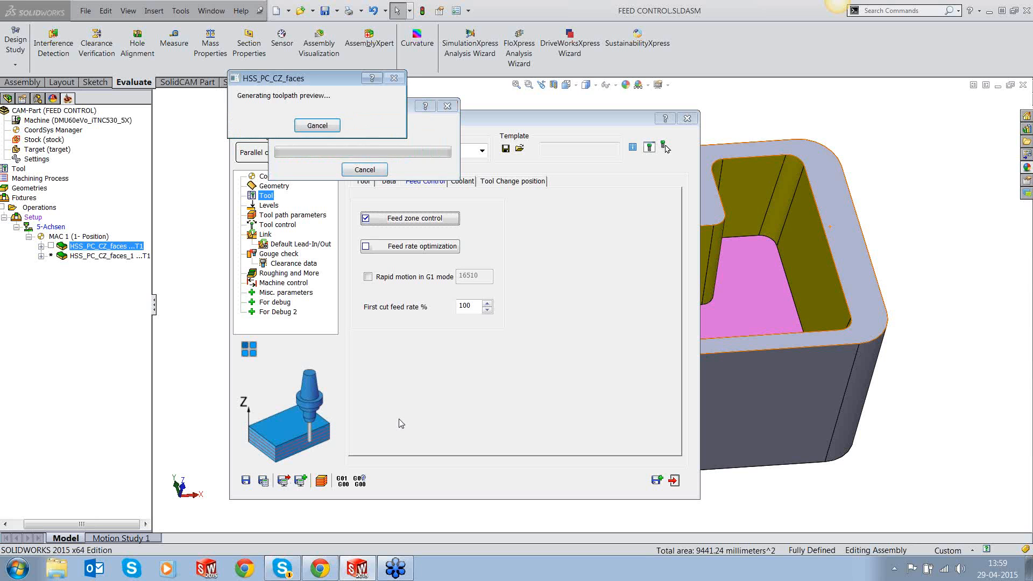
Step: Simulate the HSS_PC_CZ_faces toolpath move by move to check the zone-controlled feed along walls and corners, and close the simulation and operation
left_click(322, 482)
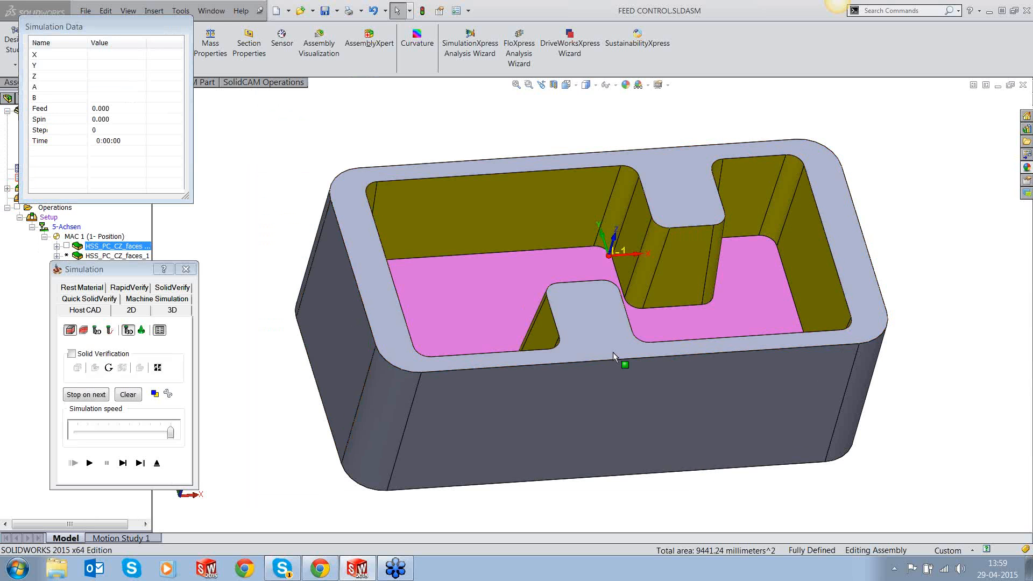
middle_click_drag(613, 356, 576, 330)
scroll(576, 330, "down", 1)
left_click(123, 464)
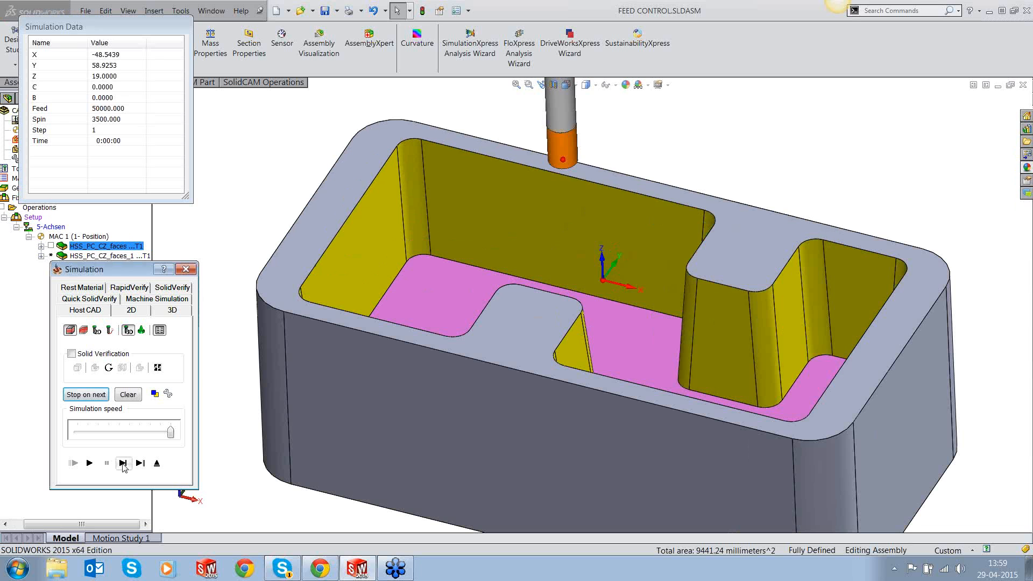
left_click(123, 464)
left_click(124, 464)
left_click(123, 464)
left_click(123, 464)
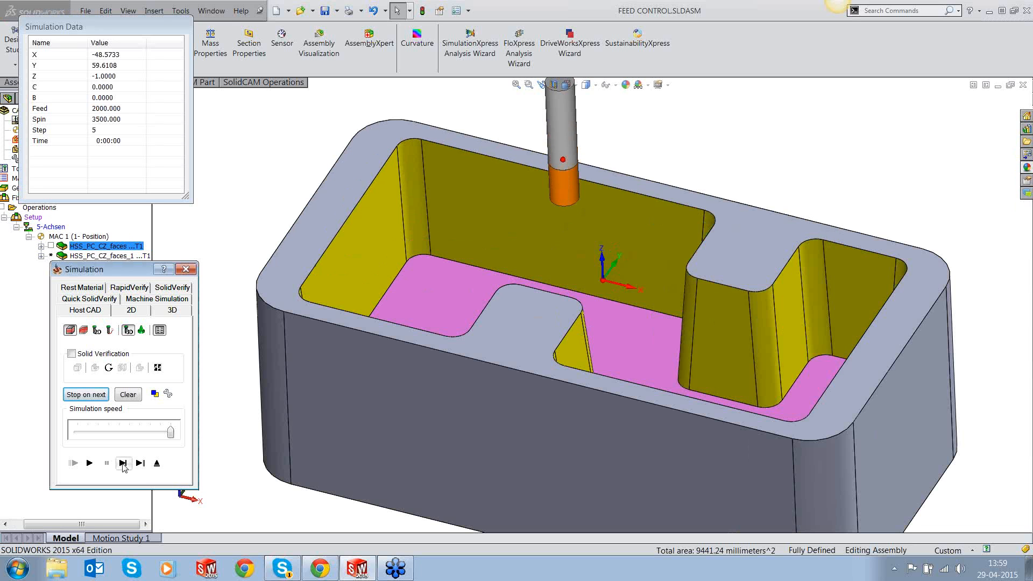
left_click(123, 464)
left_click(124, 465)
left_click(123, 464)
left_click(123, 464)
left_click(123, 464)
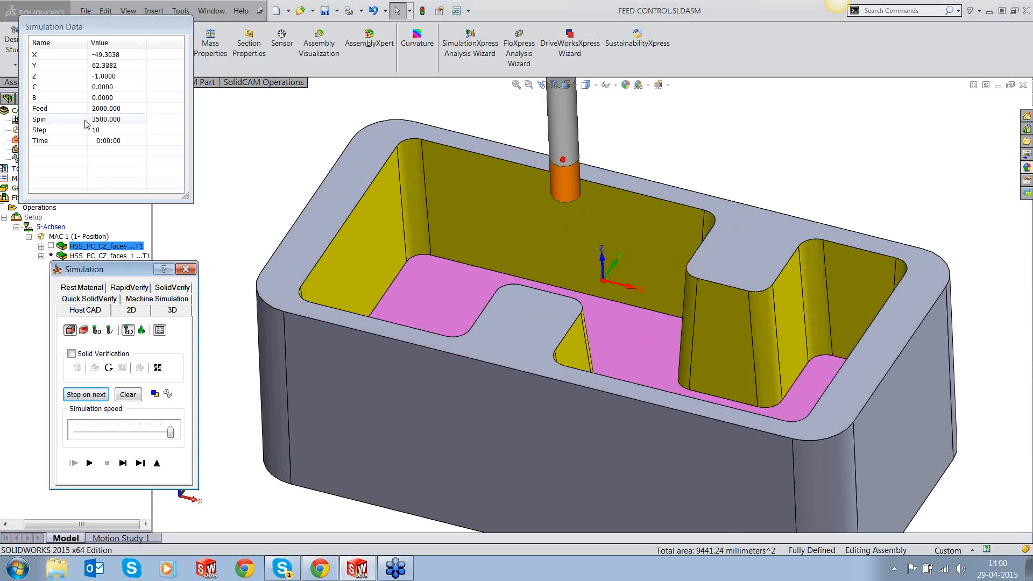
left_click(124, 464)
left_click(123, 464)
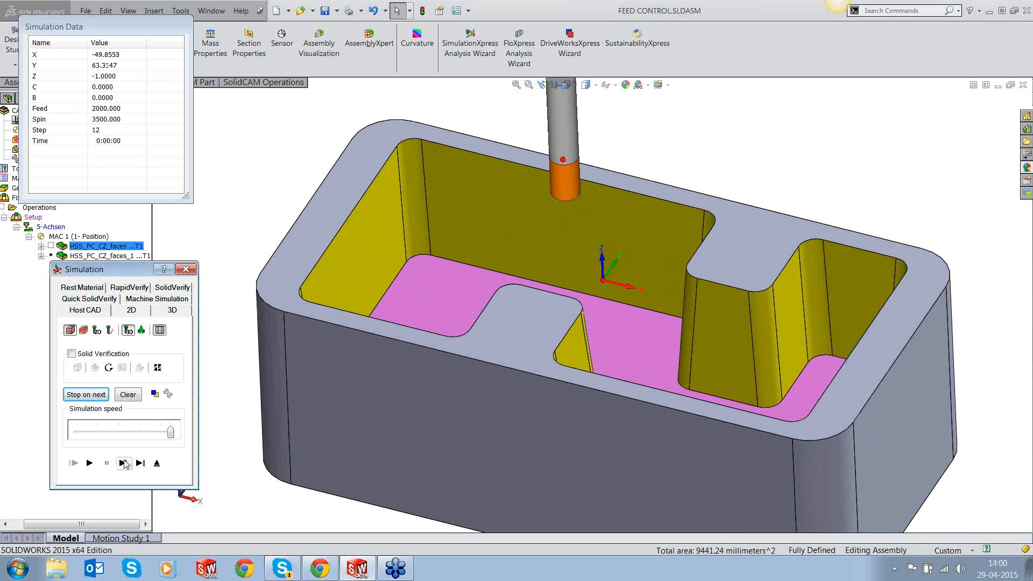
left_click(123, 464)
left_click(123, 463)
left_click(124, 464)
left_click(123, 464)
left_click(123, 463)
left_click(123, 464)
left_click(123, 464)
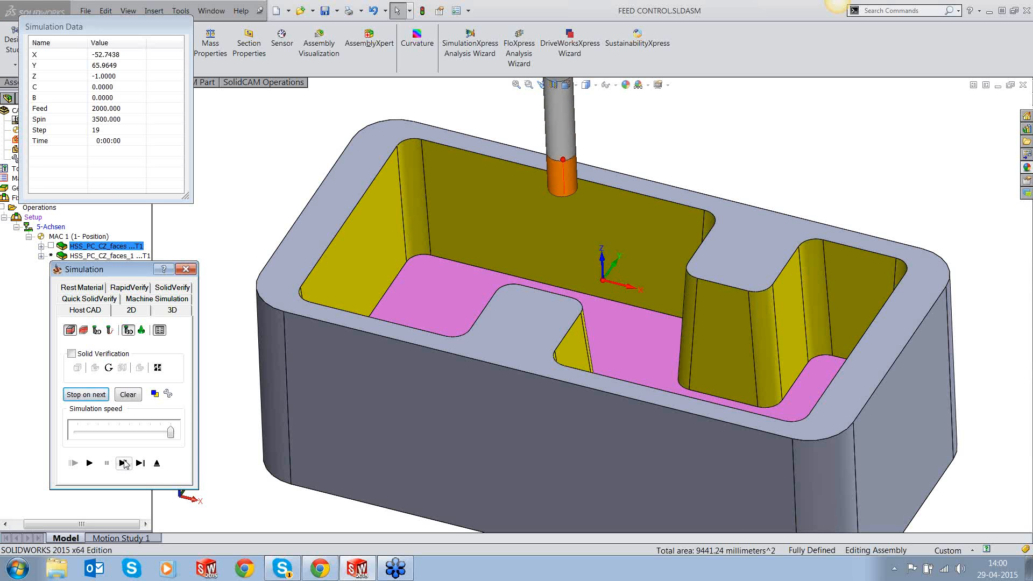
left_click(123, 464)
left_click(123, 463)
left_click(123, 463)
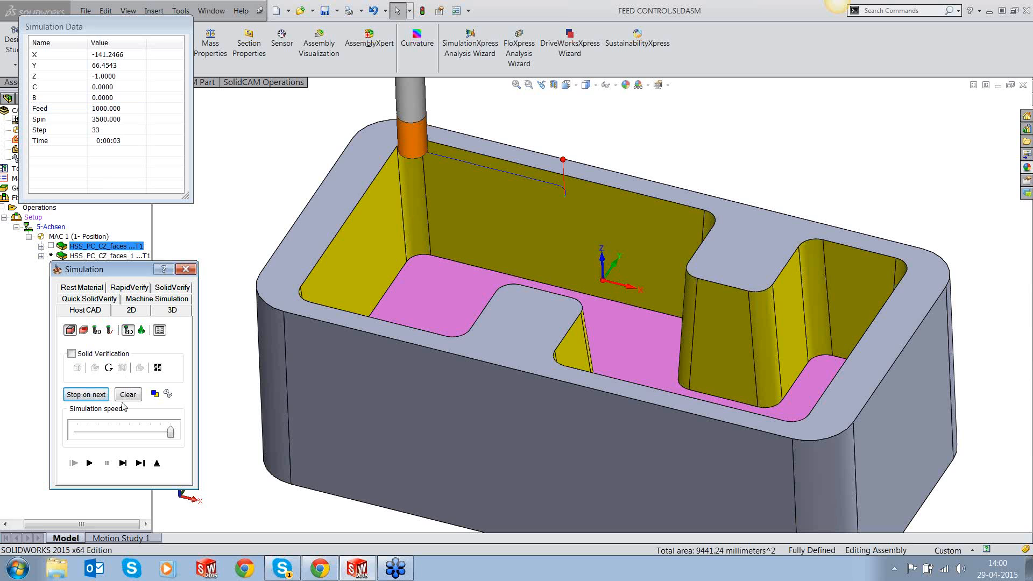
left_click(123, 463)
left_click(123, 463)
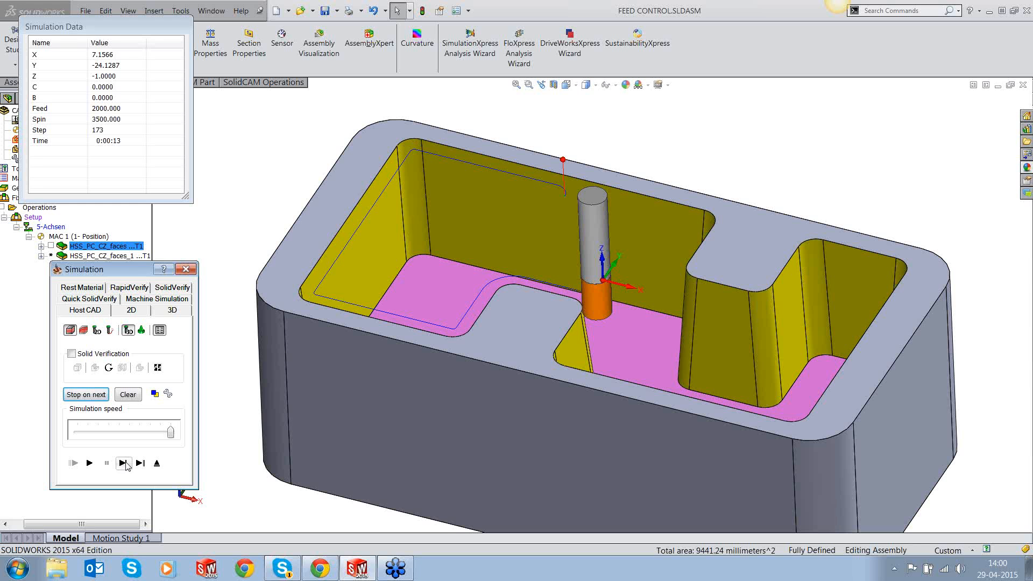
left_click(157, 463)
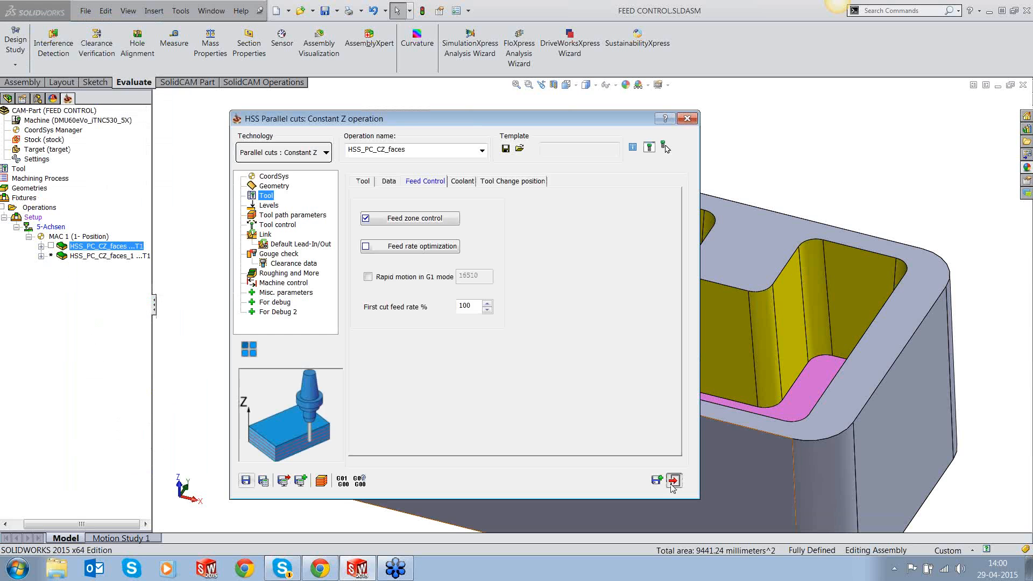
left_click(672, 485)
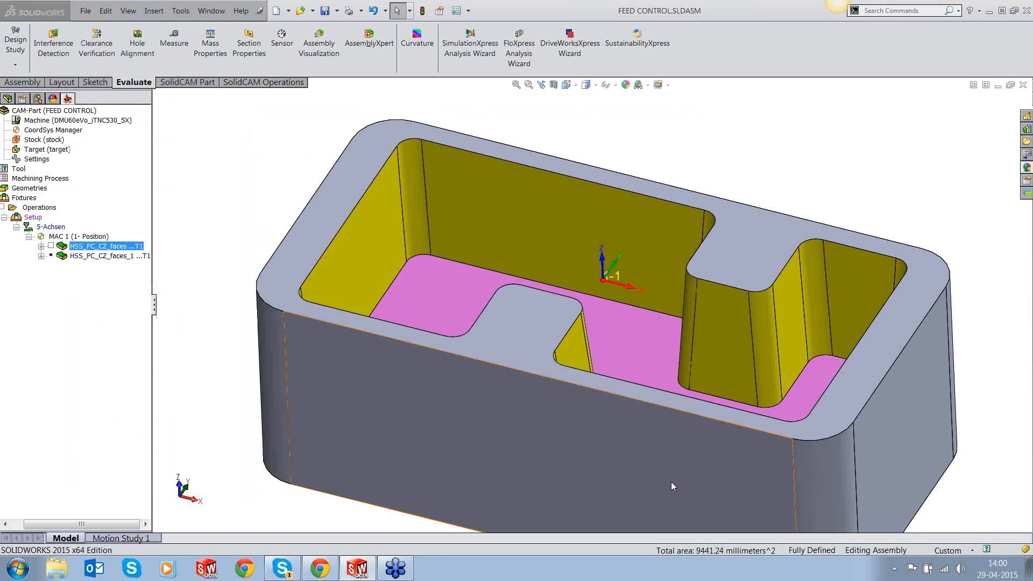
Step: Open the HSS_PC_CZ_faces_1 operation for editing and show the solid bodies Boss-Extrude4[1] to Boss-Extrude4[4] of DesignModel
right_click(86, 261)
left_click(131, 128)
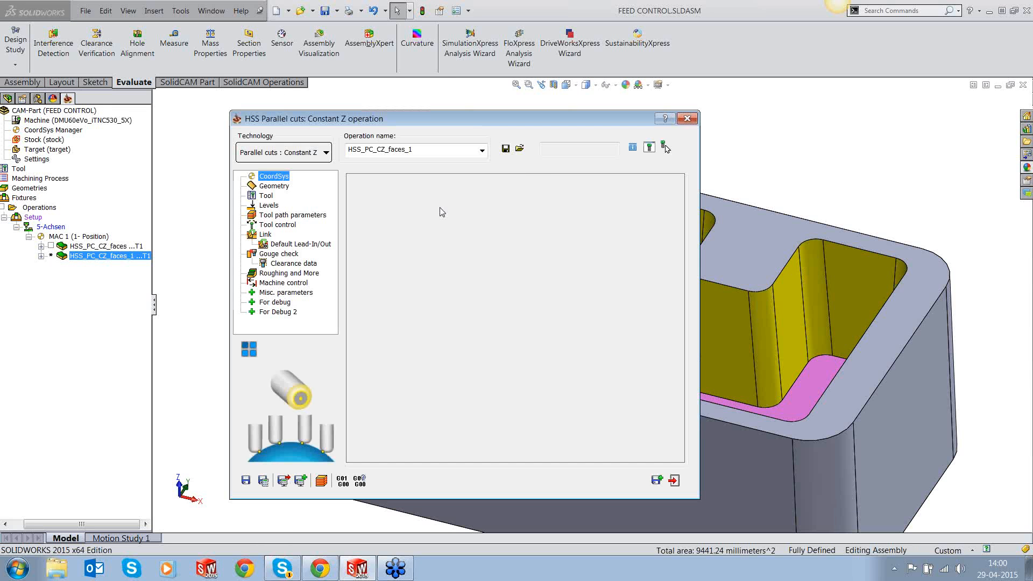
left_click(5, 98)
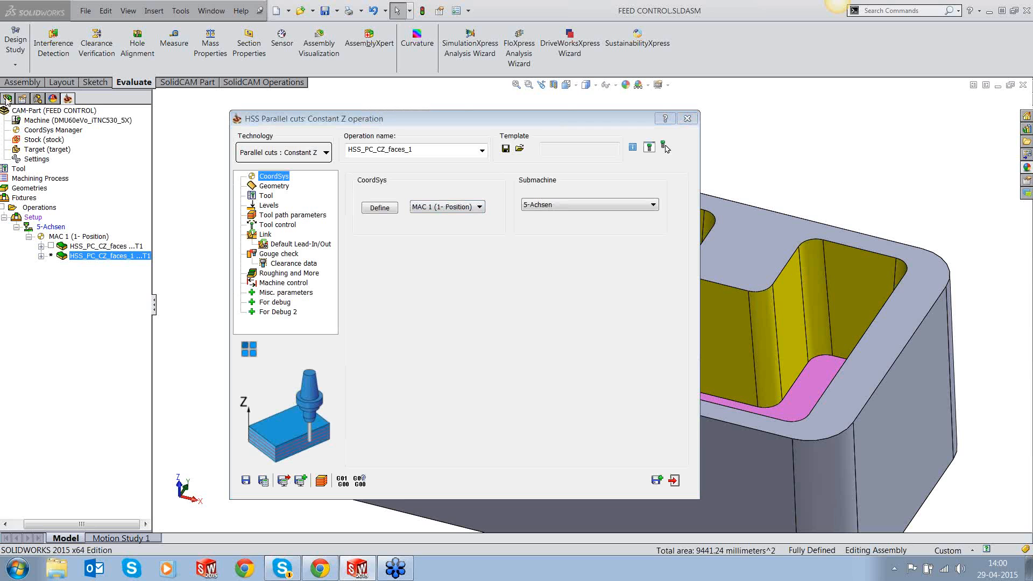
left_click(91, 384, "ctrl")
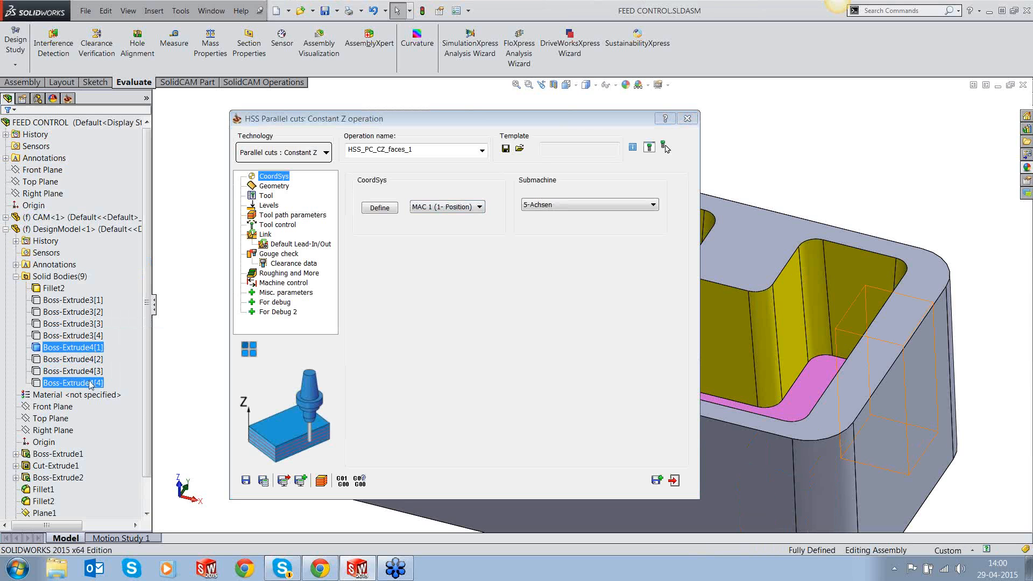
left_click(95, 364)
left_click(820, 188)
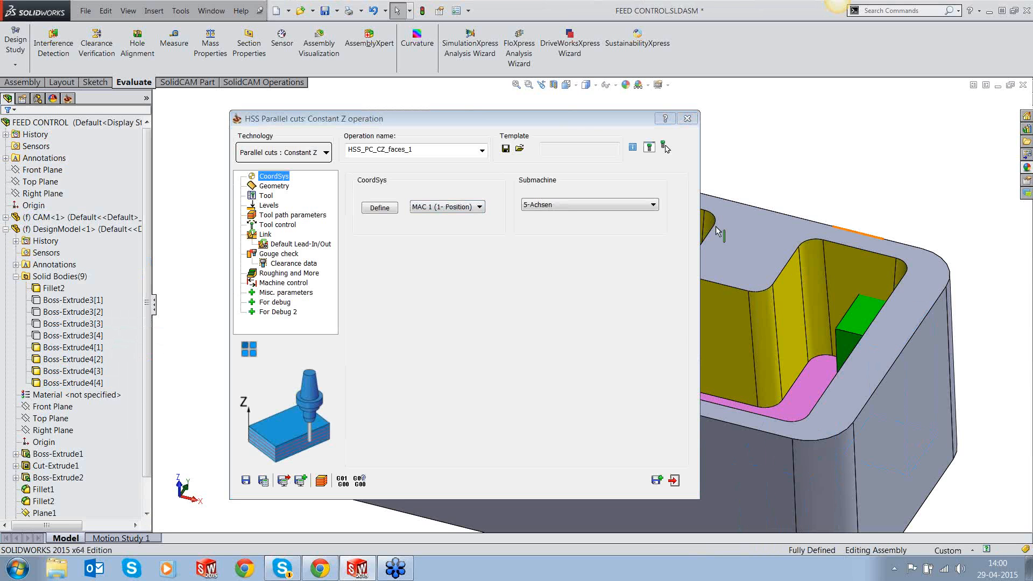
Step: Open the feed zone control settings of the HSS_PC_CZ_faces_1 operation's tool
left_click(582, 124)
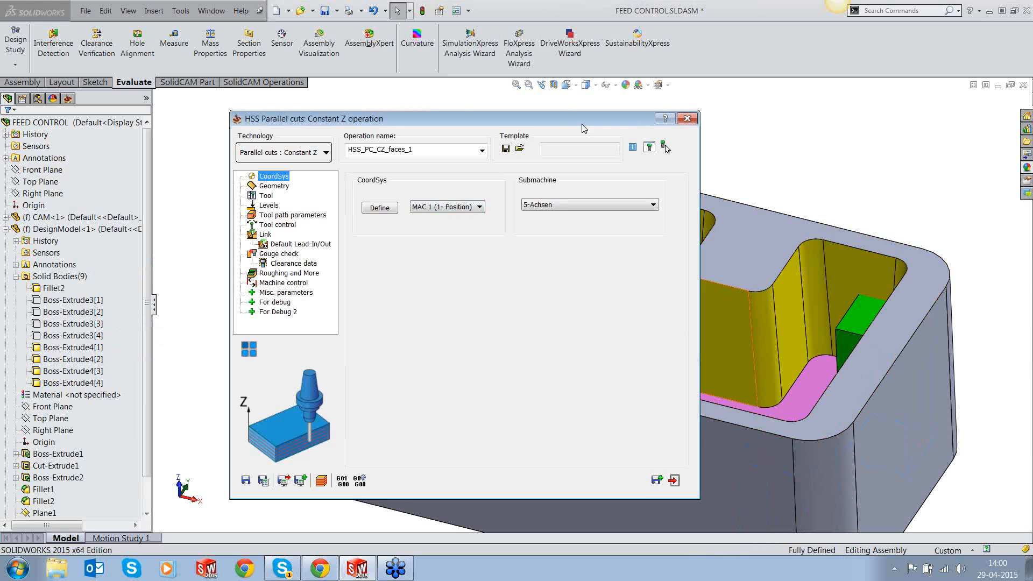
left_click_drag(582, 124, 214, 116)
middle_click_drag(517, 226, 545, 345)
scroll(545, 345, "up", 3)
scroll(546, 341, "down", 3)
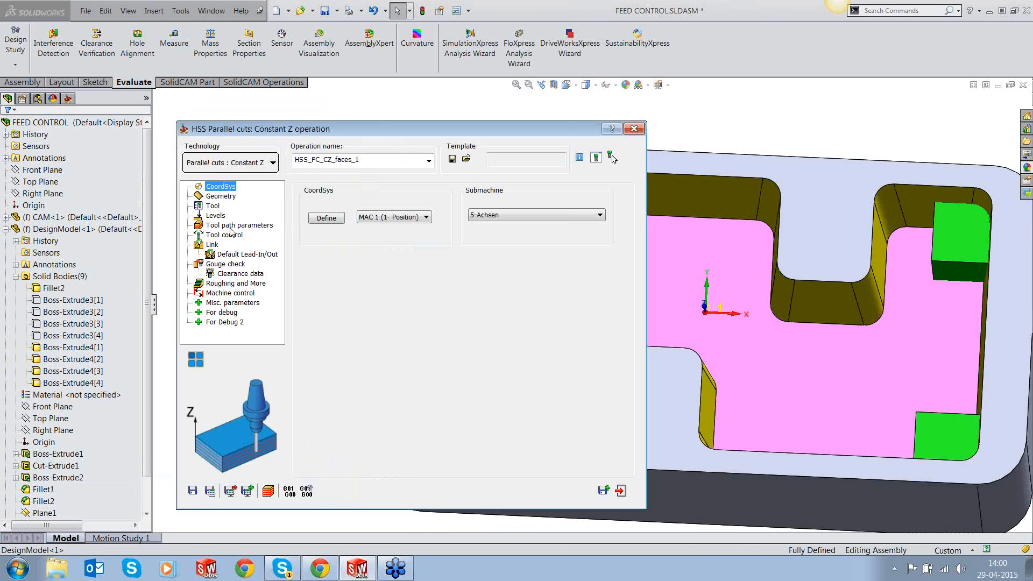
left_click(224, 235)
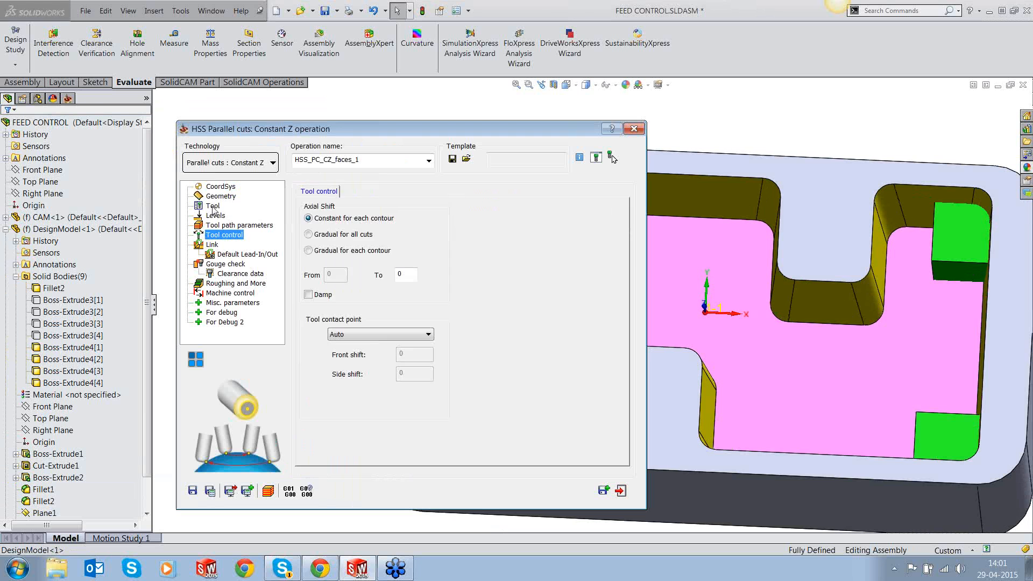
left_click(224, 207)
left_click(386, 192)
left_click(340, 231)
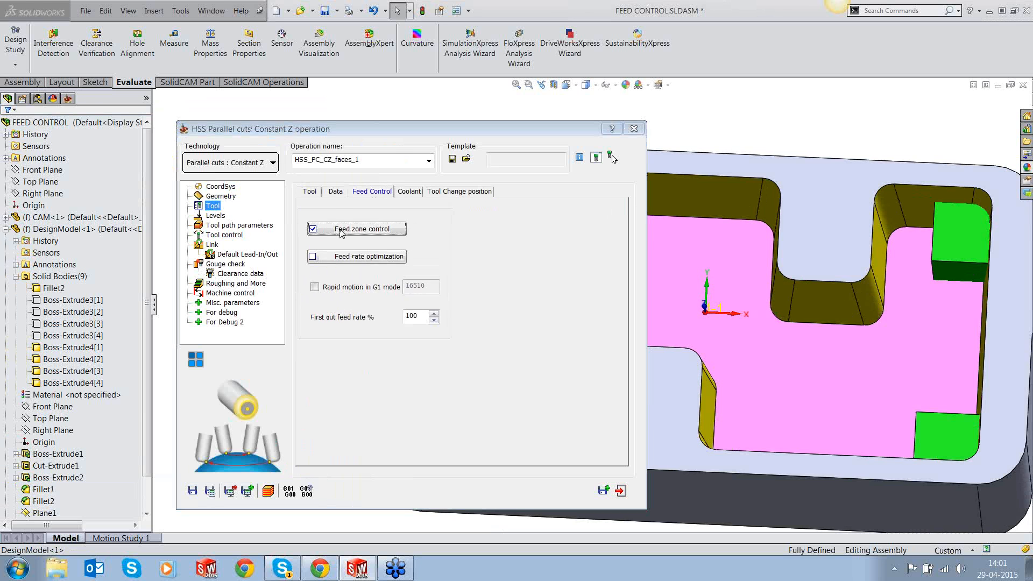
Step: Replace the feed zone with a new face geometry, found by the colour picked from a green corner block
double_click(422, 259)
key("Delete")
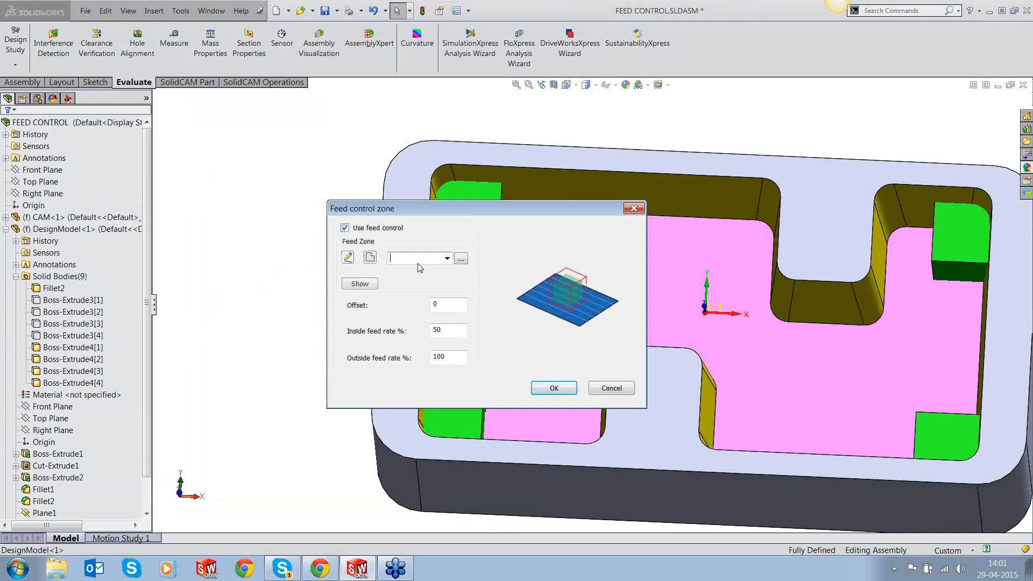
left_click(371, 260)
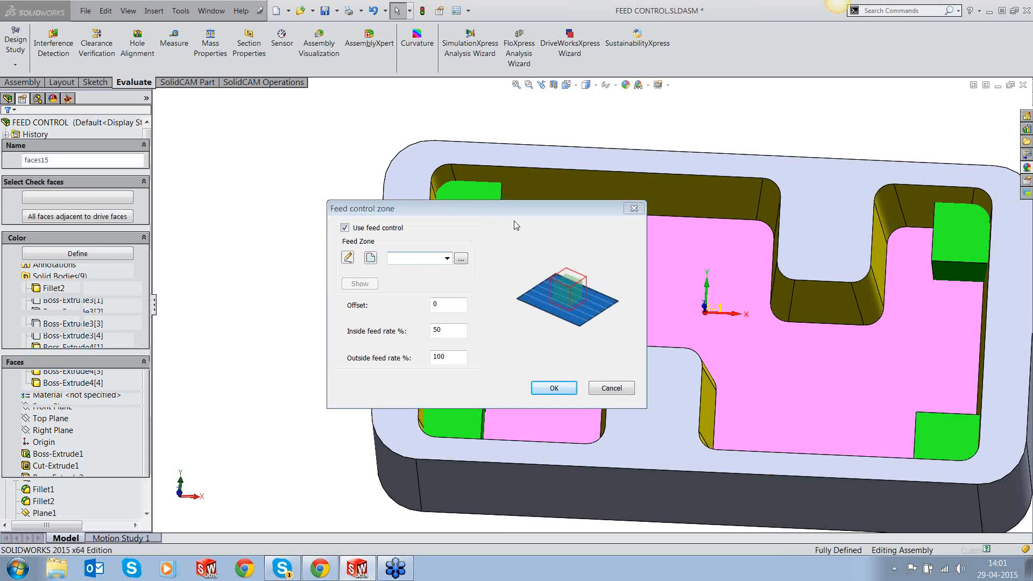
left_click(86, 252)
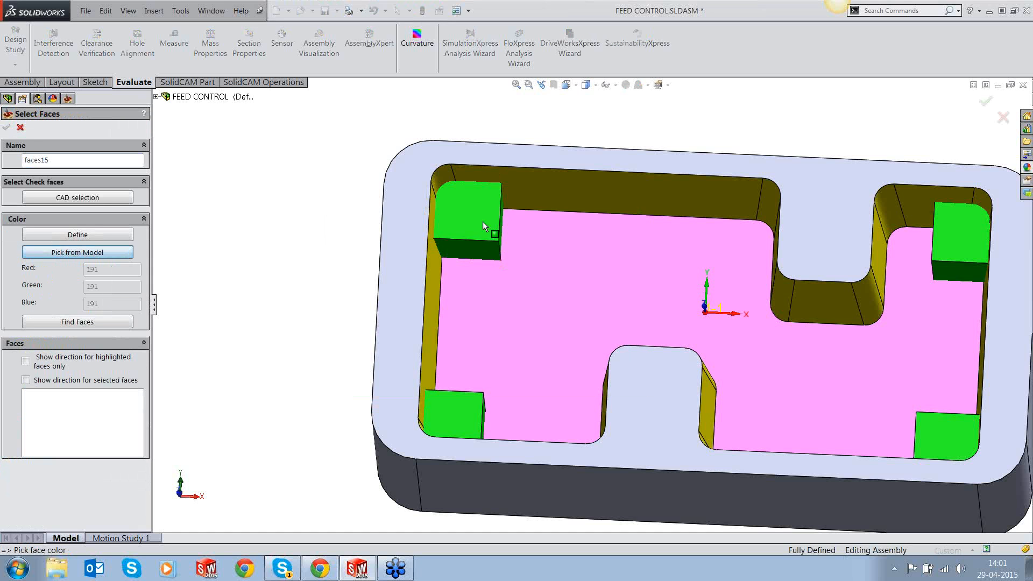
middle_click_drag(505, 283, 480, 196)
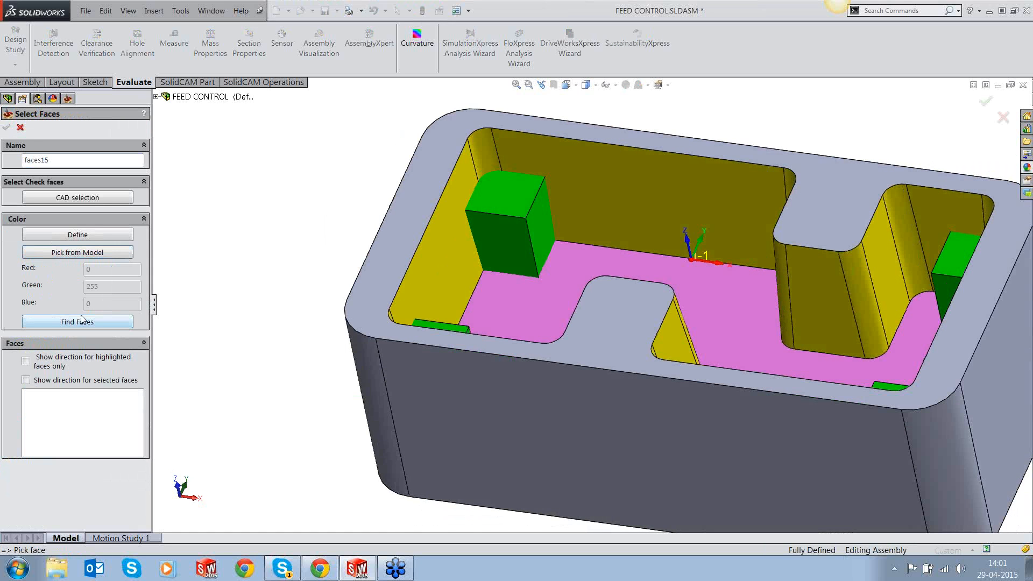
left_click(79, 321)
left_click(7, 128)
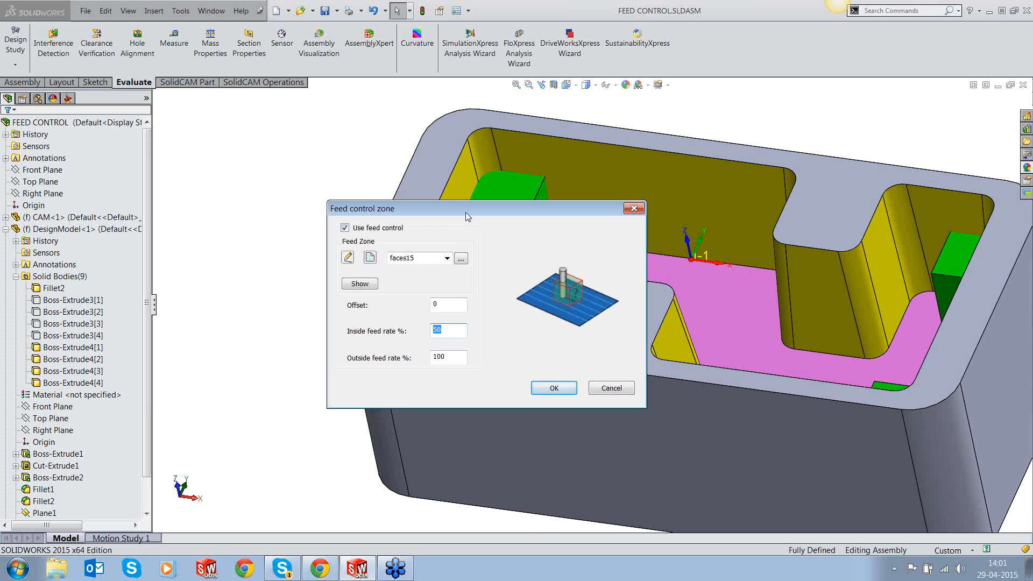
Step: Accept the feed control zone, calculate the HSS_PC_CZ_faces_1 operation and close it
left_click_drag(466, 212, 269, 206)
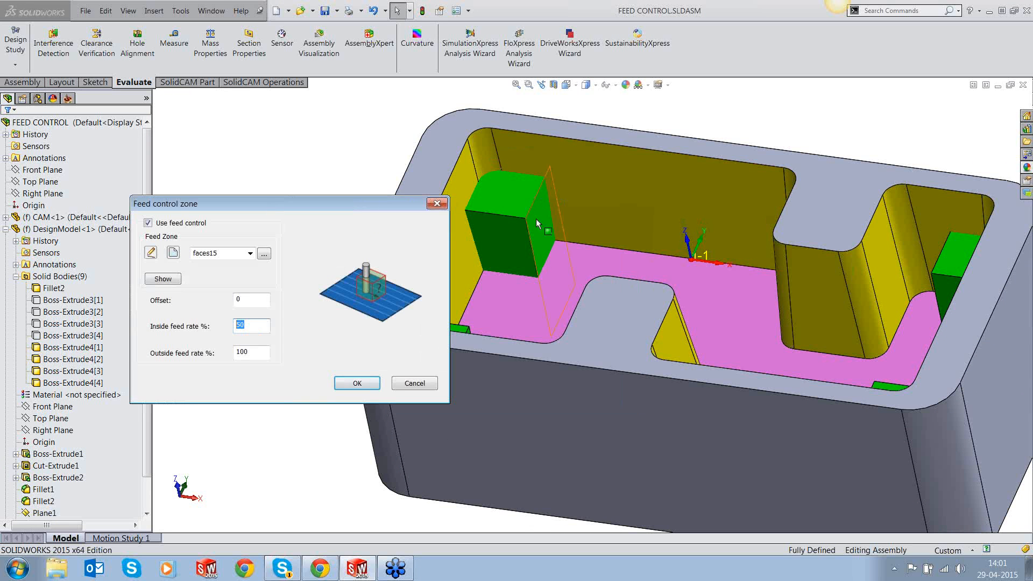
left_click(536, 219)
middle_click_drag(537, 220, 531, 245)
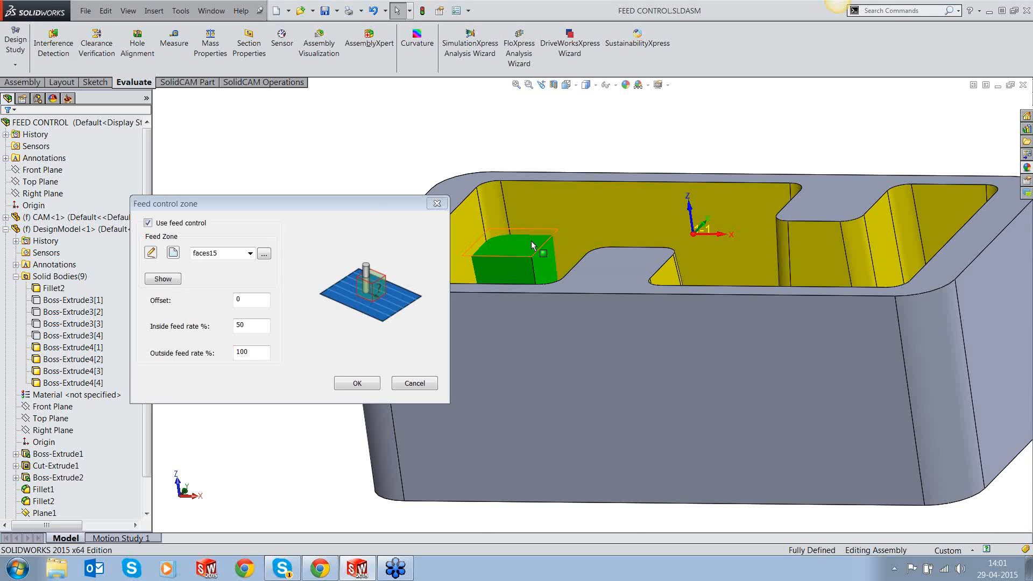
left_click(357, 384)
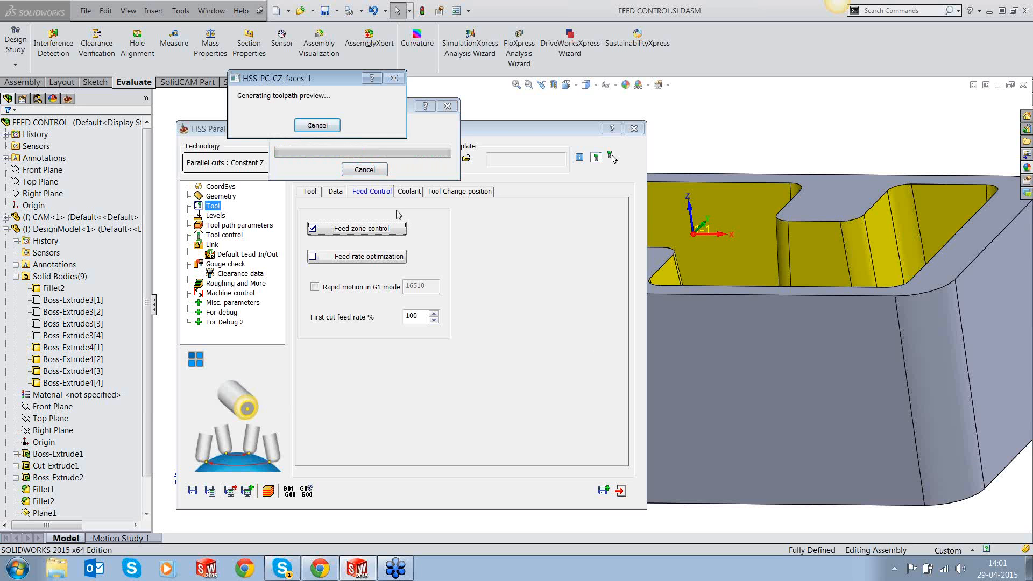
left_click(621, 490)
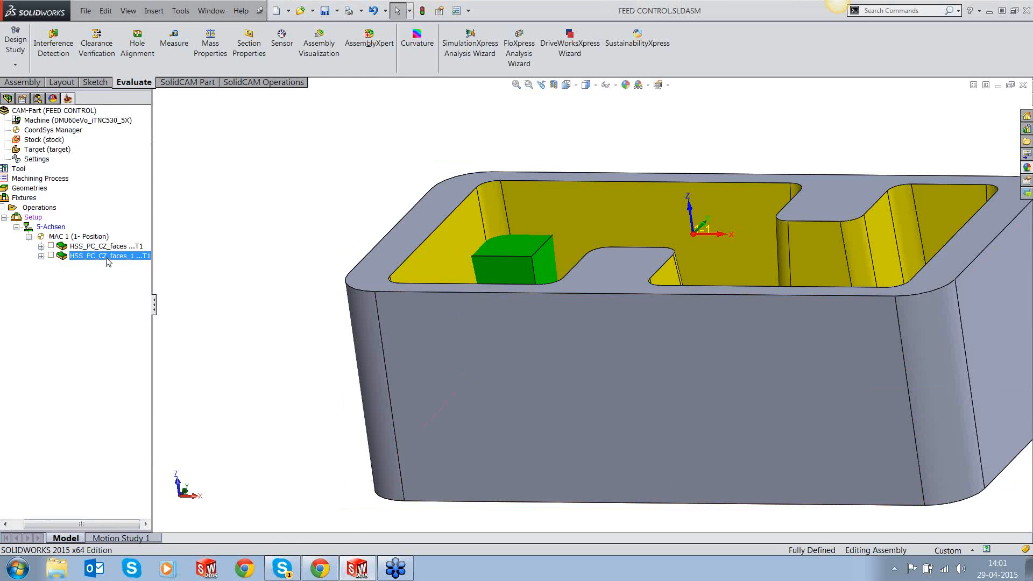
Step: Simulate the HSS_PC_CZ_faces_1 operation in Host CAD and run the toolpath down the pocket walls
right_click(108, 261)
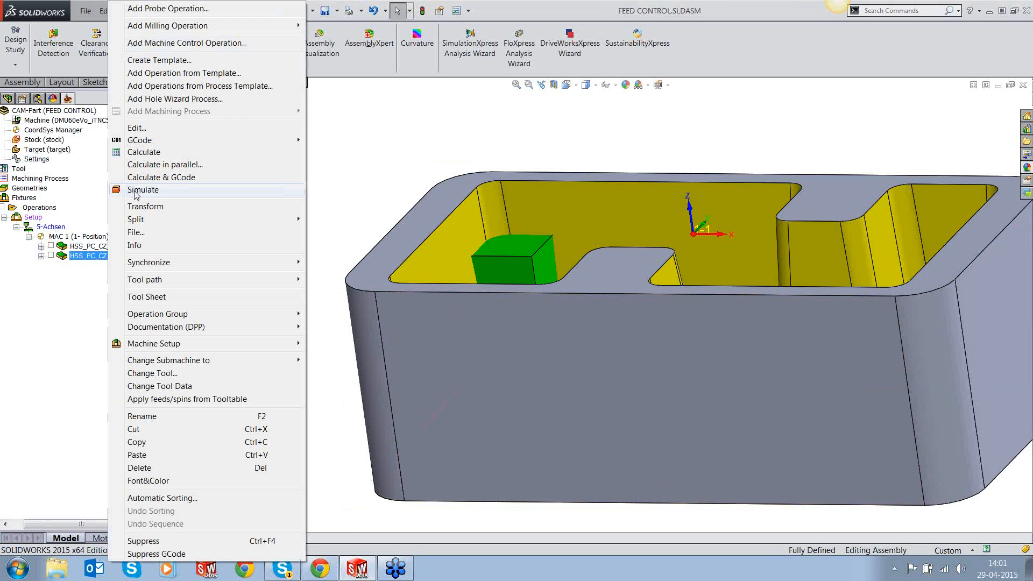
left_click(135, 192)
middle_click_drag(405, 269, 399, 279)
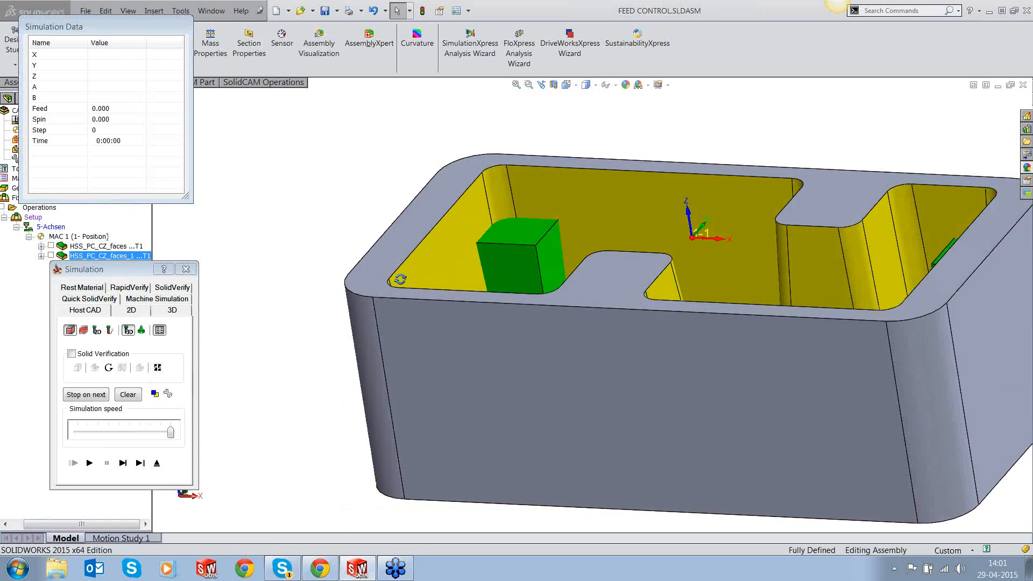
left_click(122, 462)
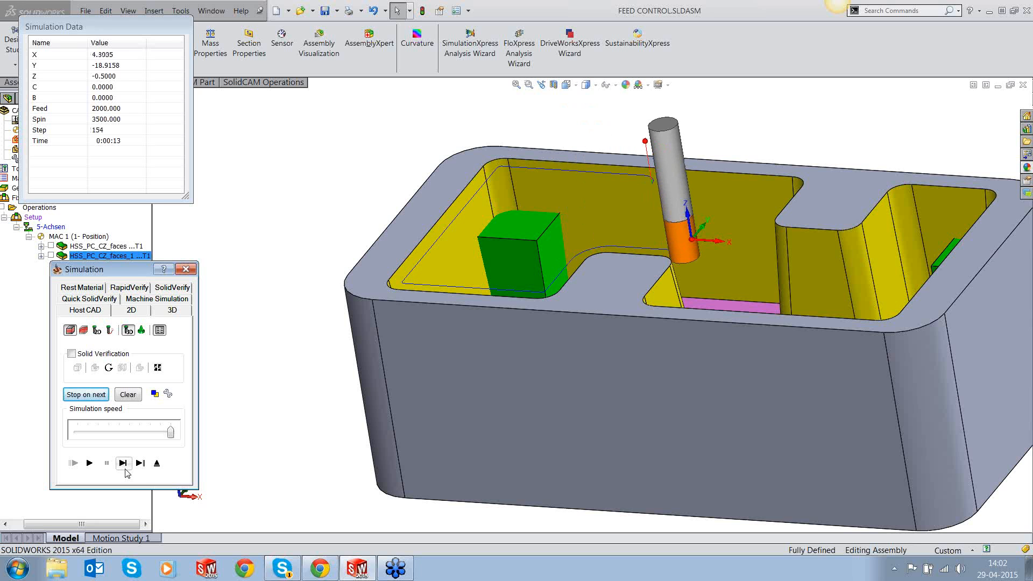
left_click(89, 465)
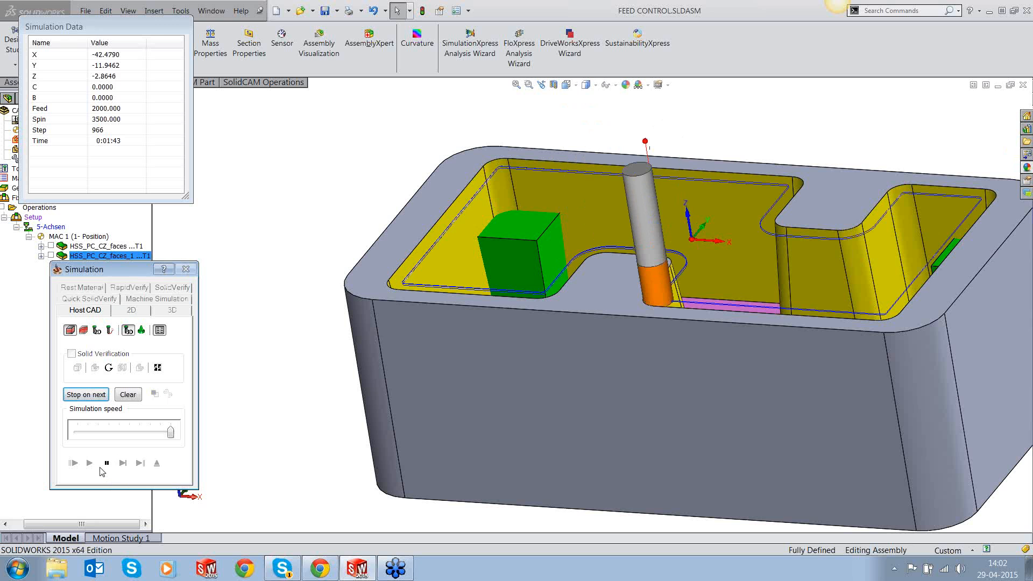
left_click(122, 462)
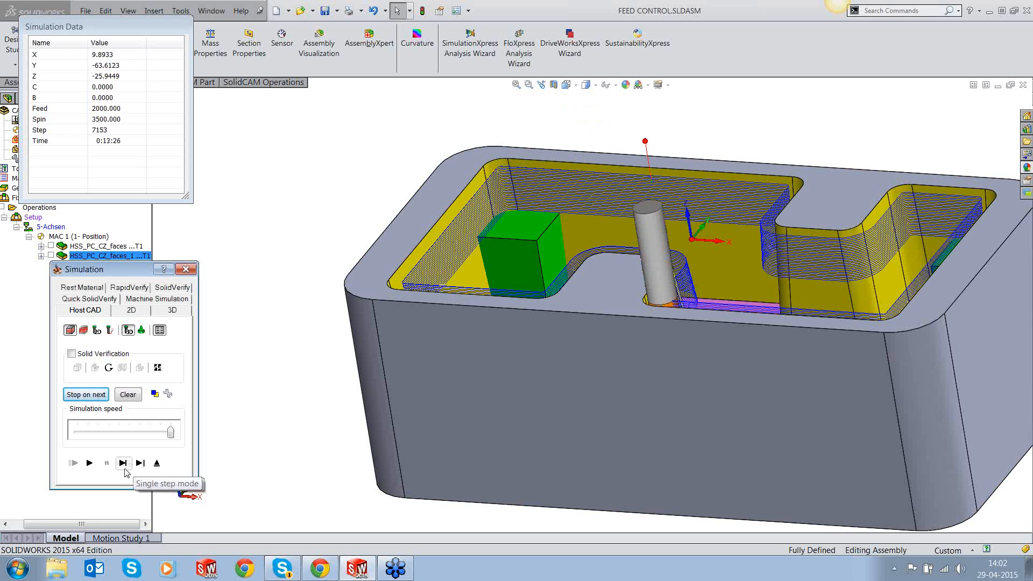
Step: Single-step the simulation around the pocket corner above the green block, examining the feed value
left_click(125, 469)
left_click(125, 469)
middle_click_drag(564, 407, 760, 235)
scroll(756, 229, "down", 4)
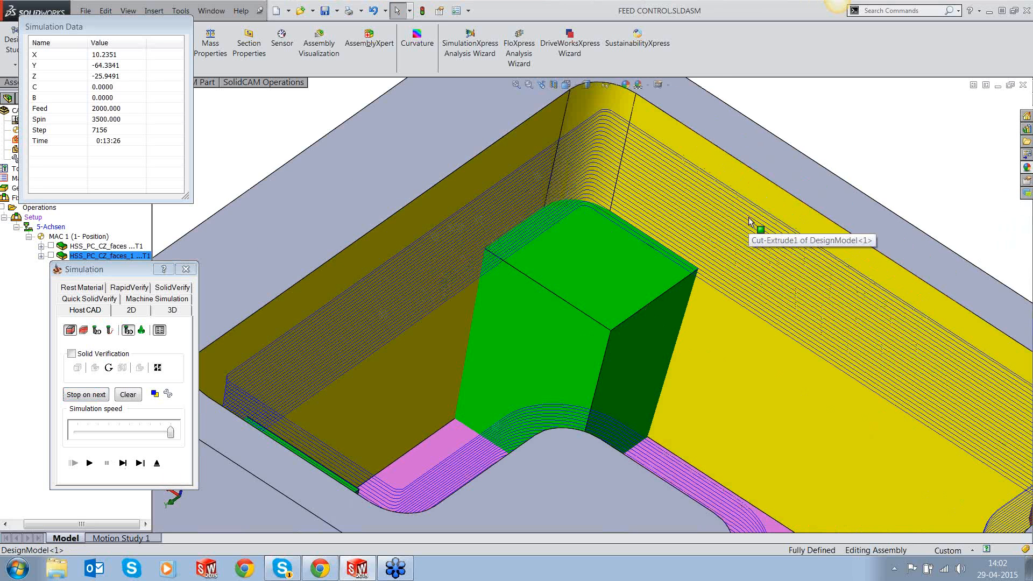
left_click(123, 463)
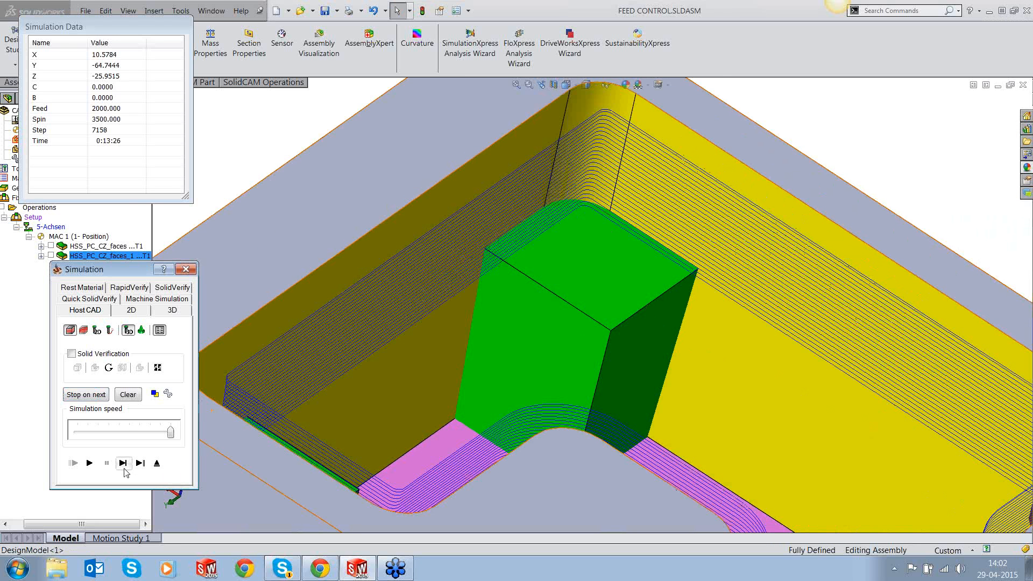
left_click(123, 466)
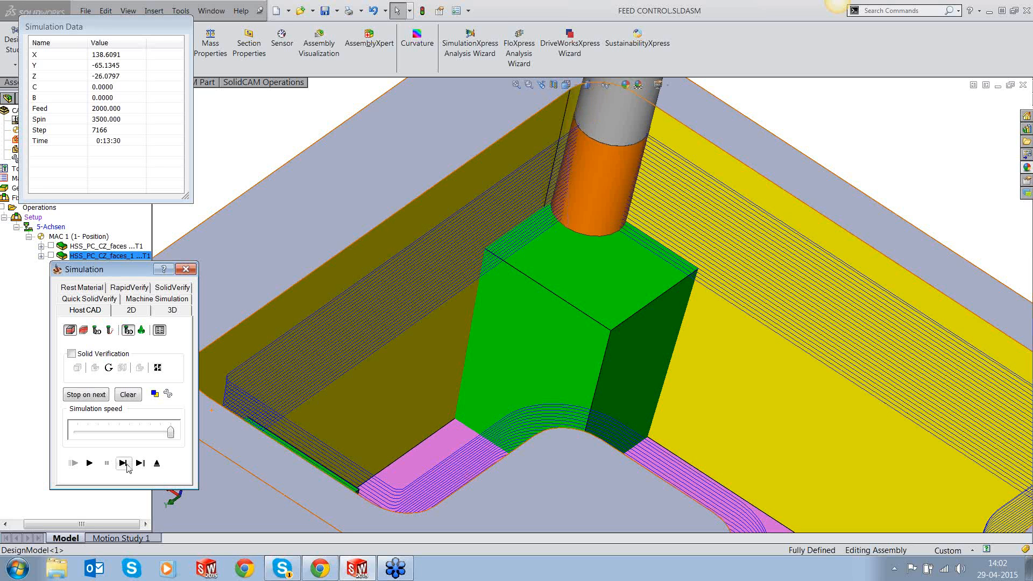
left_click(127, 464)
left_click(127, 464)
Step: Run the simulation to a deeper level, single-step to the green corner block to examine the feed there, and exit the simulation
left_click(89, 463)
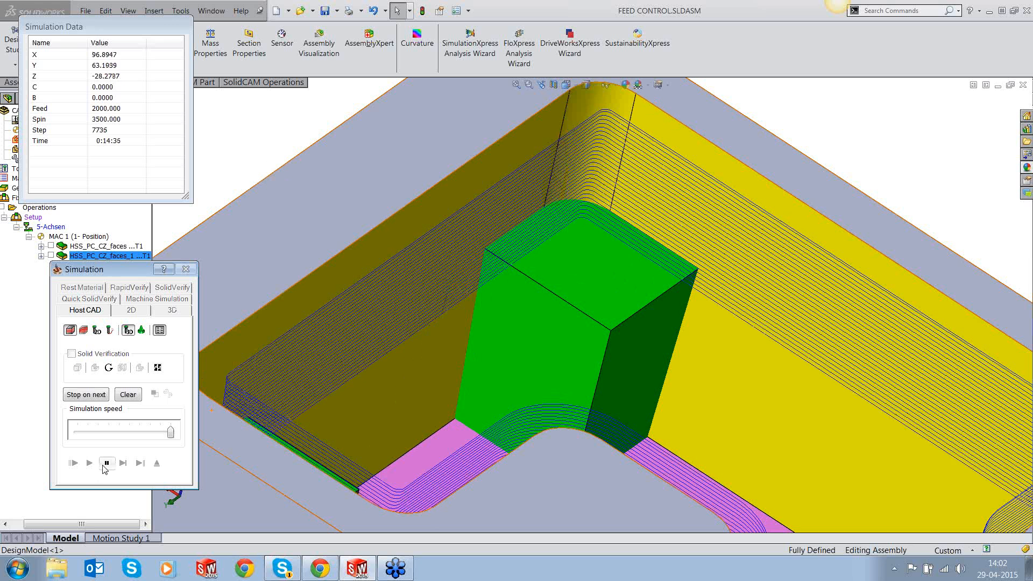
left_click(104, 465)
left_click(128, 467)
left_click(128, 466)
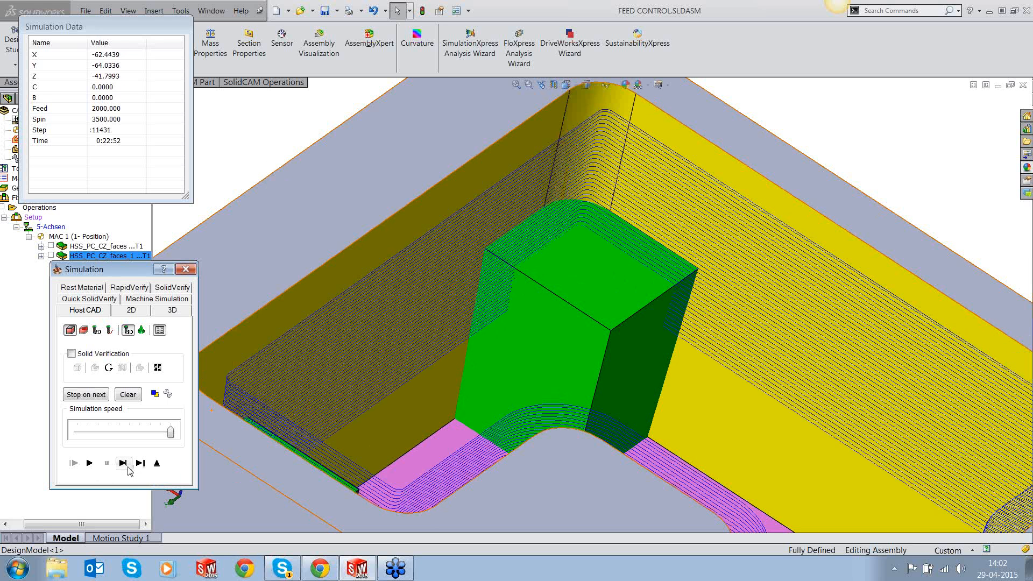
left_click(128, 466)
left_click(128, 466)
left_click(127, 467)
left_click(128, 467)
left_click(128, 466)
left_click(127, 467)
left_click(127, 466)
left_click(128, 466)
left_click(128, 466)
left_click(127, 466)
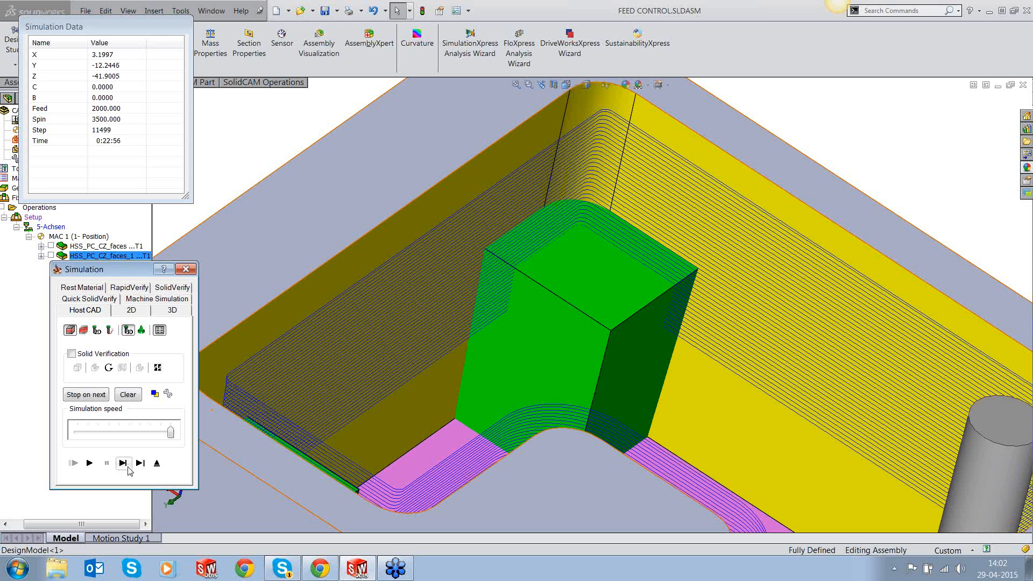
left_click(127, 466)
left_click(128, 466)
left_click(127, 466)
left_click(127, 467)
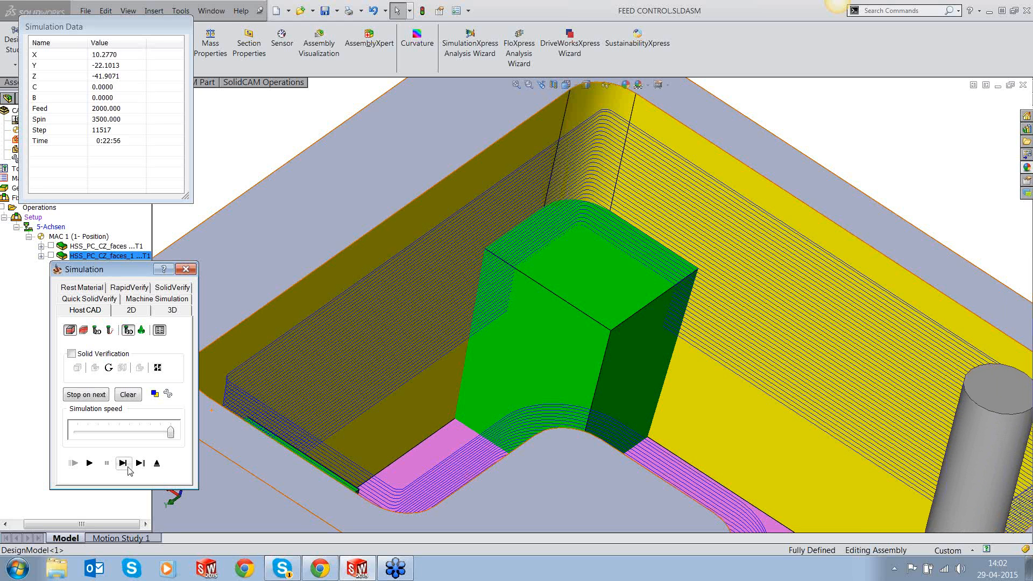
left_click(123, 463)
left_click(123, 463)
left_click(123, 463)
left_click(123, 463)
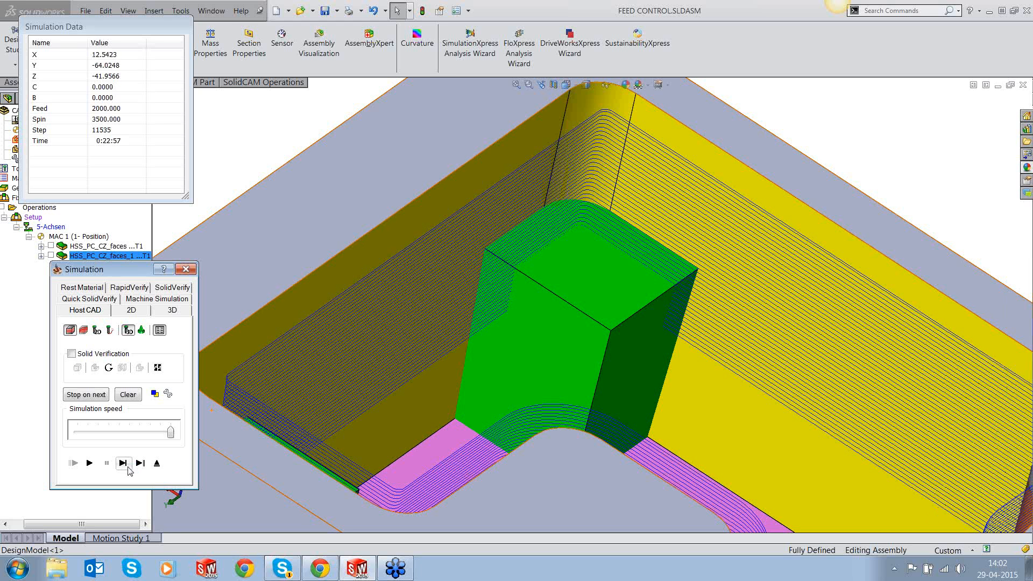
left_click(123, 463)
left_click(123, 463)
left_click(124, 463)
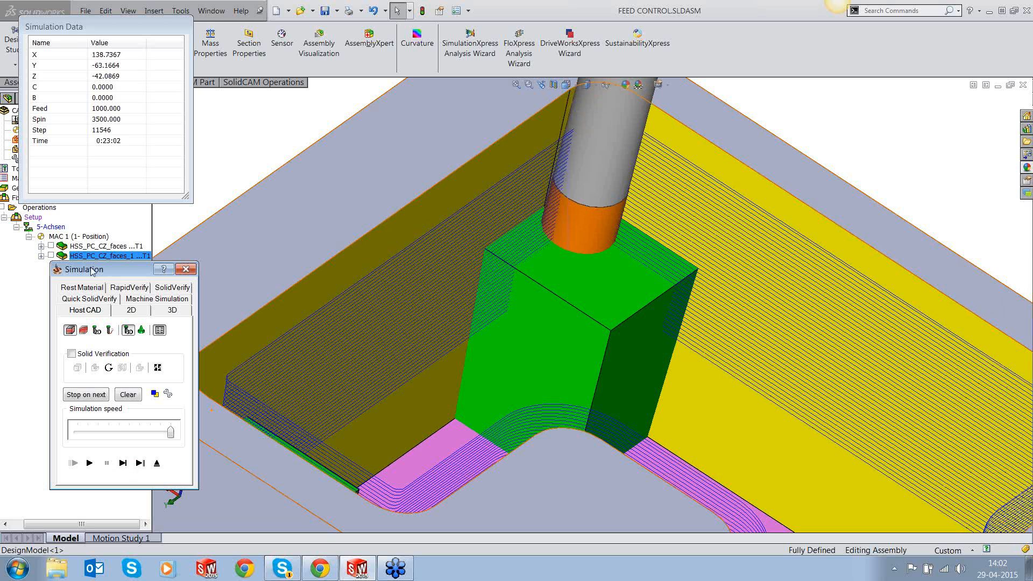
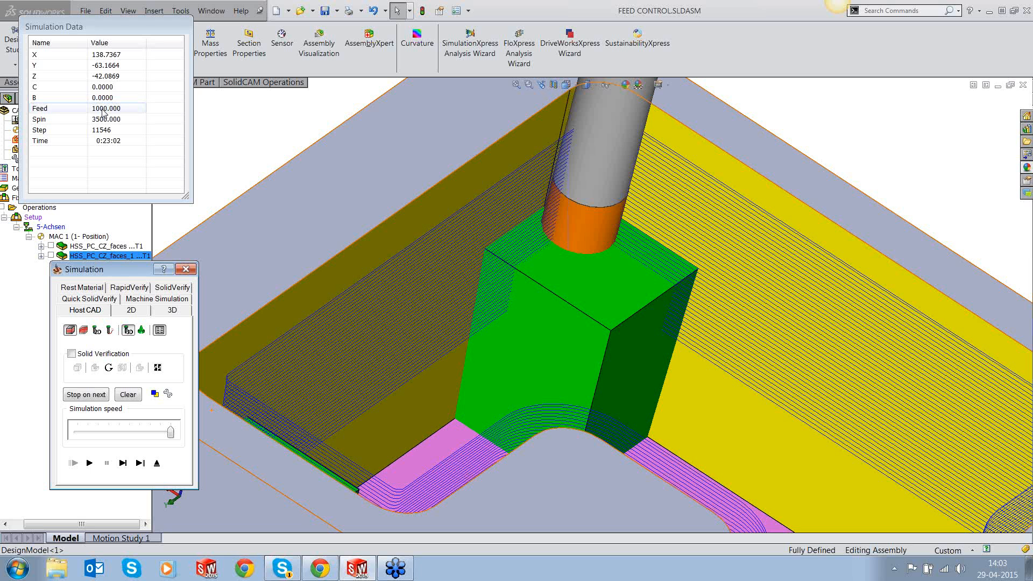
left_click(157, 464)
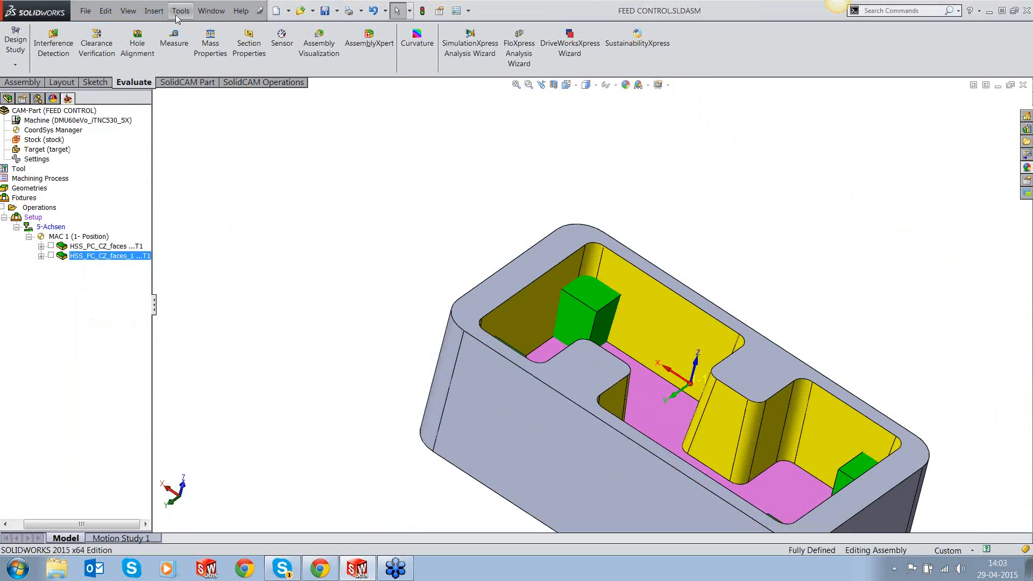
Step: Open the CAM-Part IMP.PRT from the Multiblade folder
left_click(181, 11)
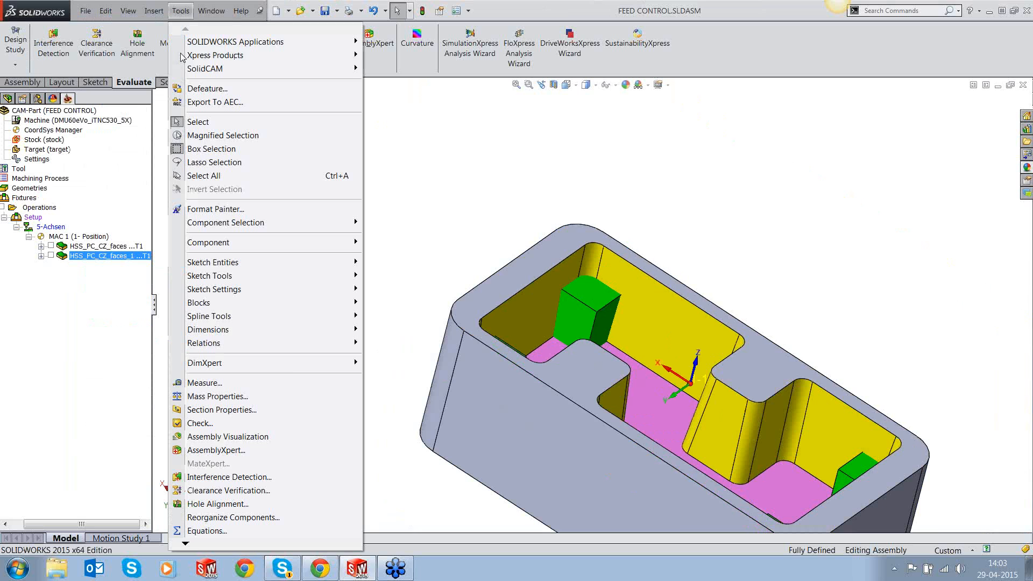
mouse_move(205, 69)
left_click(380, 88)
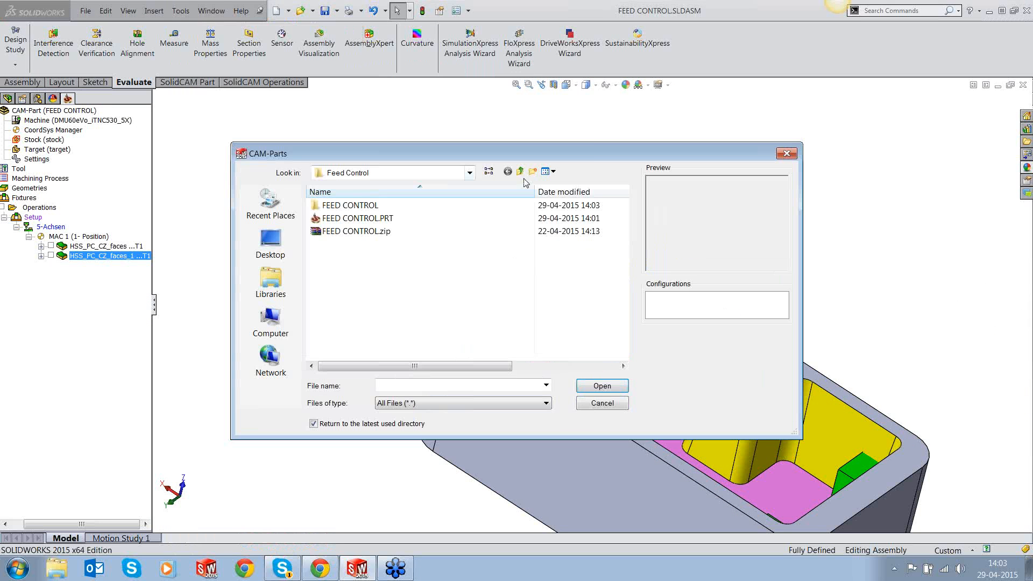
left_click(521, 172)
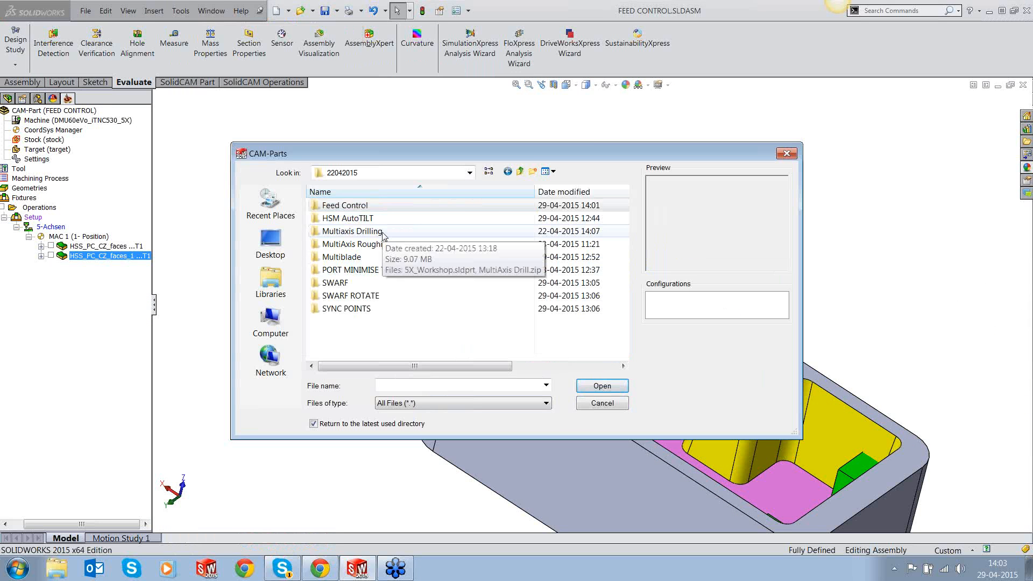
double_click(353, 258)
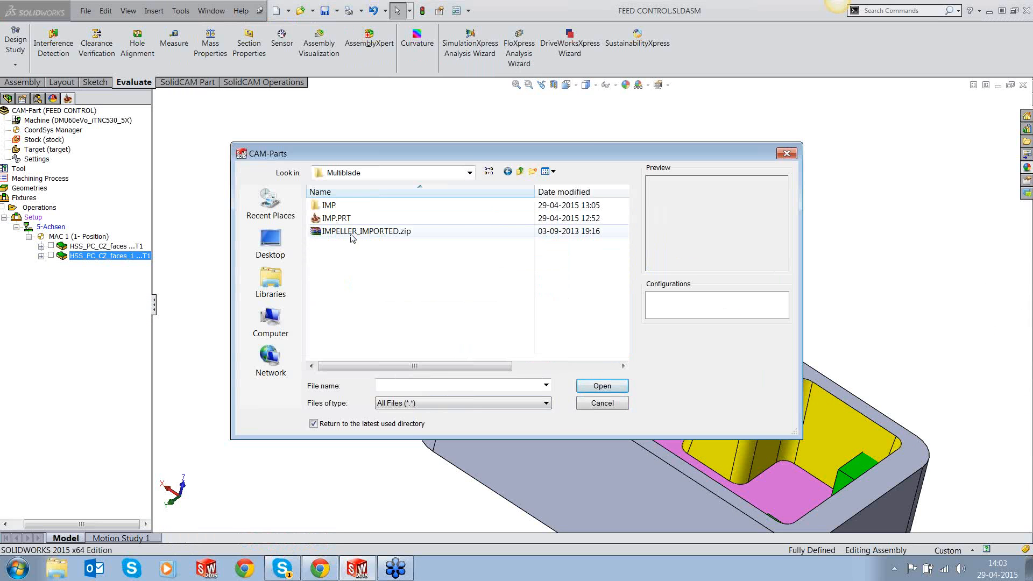
left_click(342, 220)
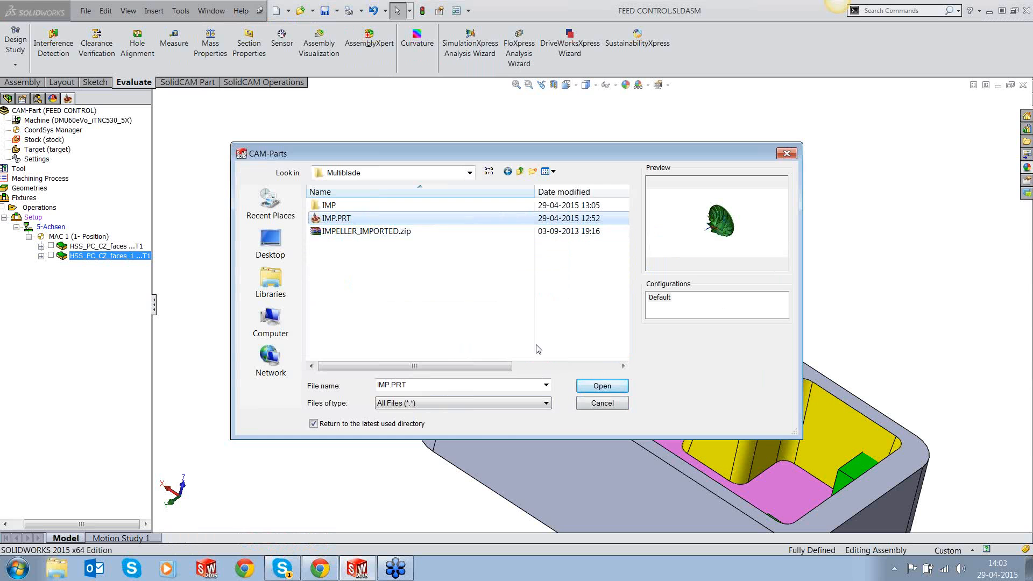
left_click(602, 386)
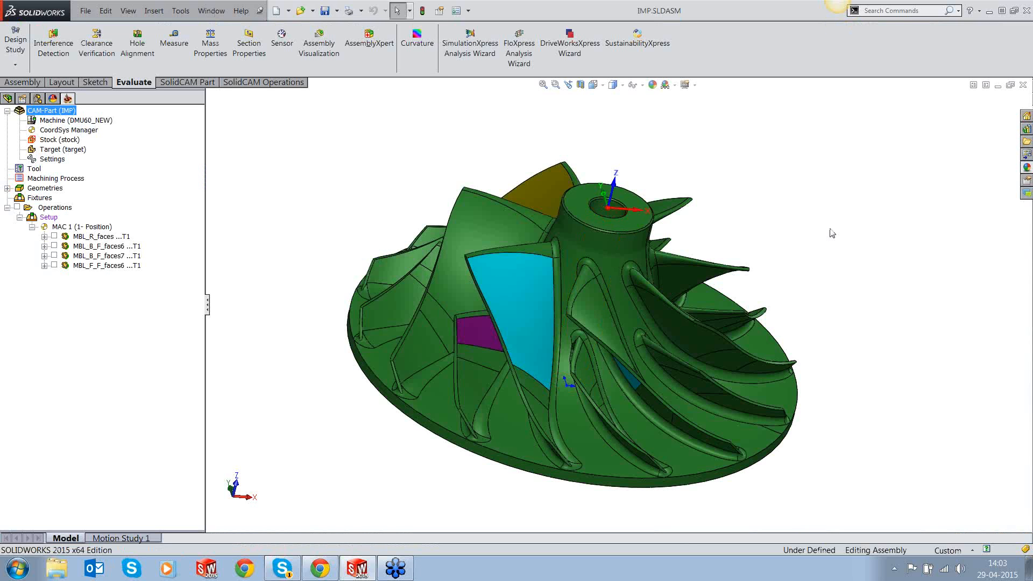
Step: Display the MBL_B_F_faces6 toolpath and examine its entry move and slice links along the cyan blade's edge
left_click(54, 246)
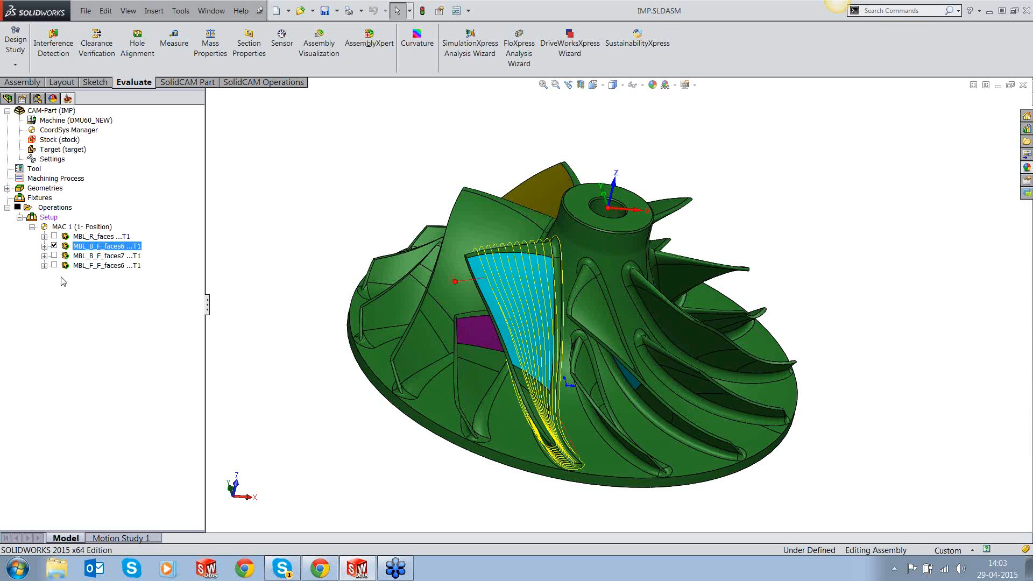
middle_click_drag(541, 297, 483, 300)
scroll(482, 300, "down", 5)
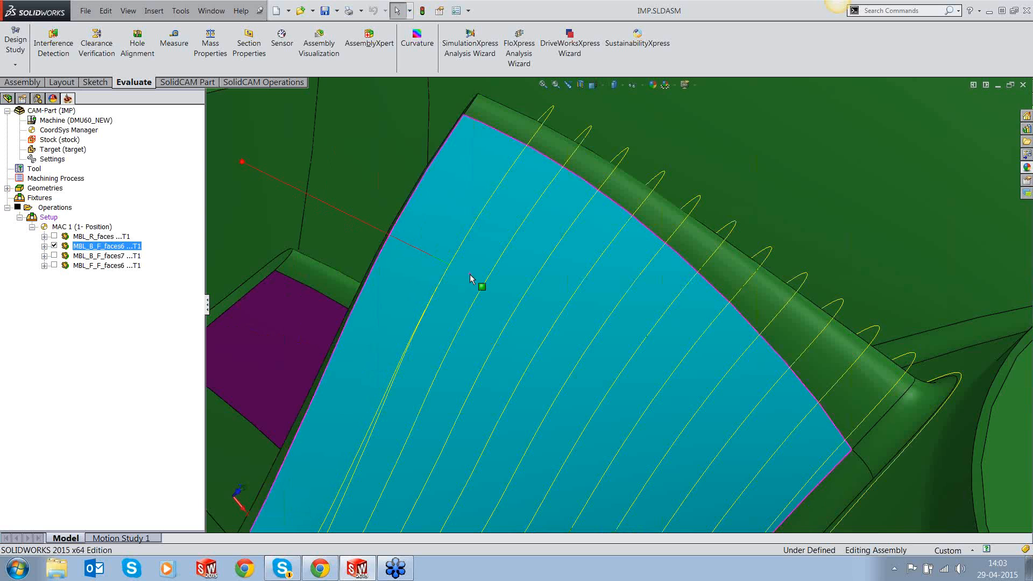
mouse_move(471, 278)
middle_mouse_down()
mouse_move(556, 290)
mouse_move(473, 274)
middle_mouse_up()
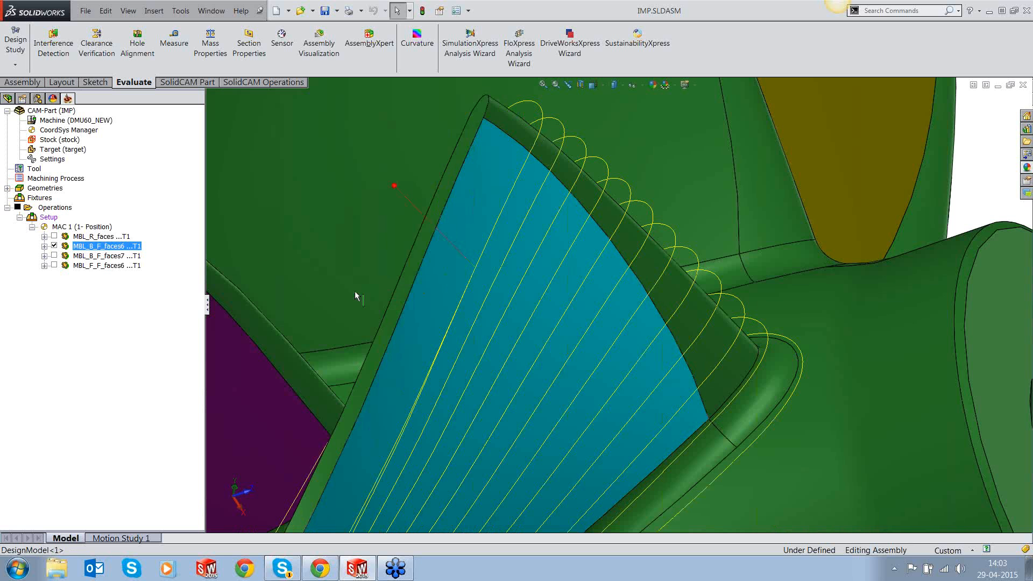
scroll(303, 278, "up", 1)
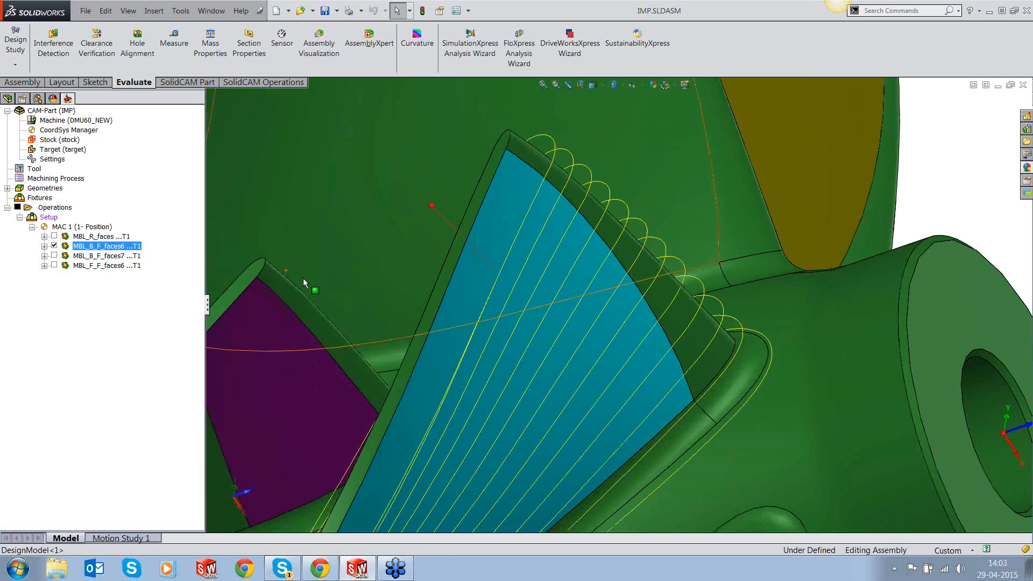
scroll(302, 278, "up", 7)
Step: Set the links between layers of MBL_B_F_faces6 to Use plunge arc, save and calculate the operation, and exit it
right_click(121, 246)
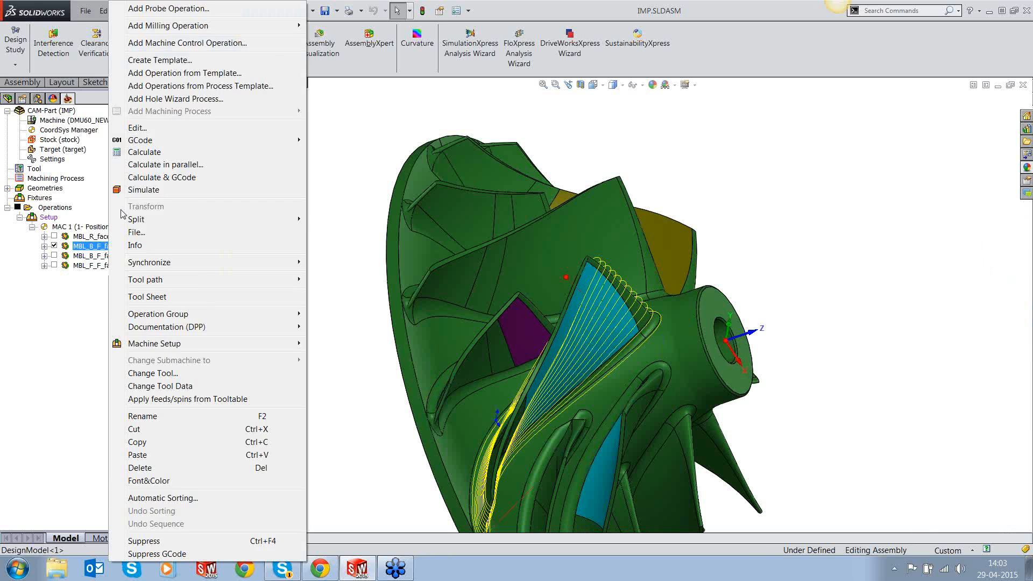
left_click(138, 129)
left_click(253, 226)
left_click(214, 244)
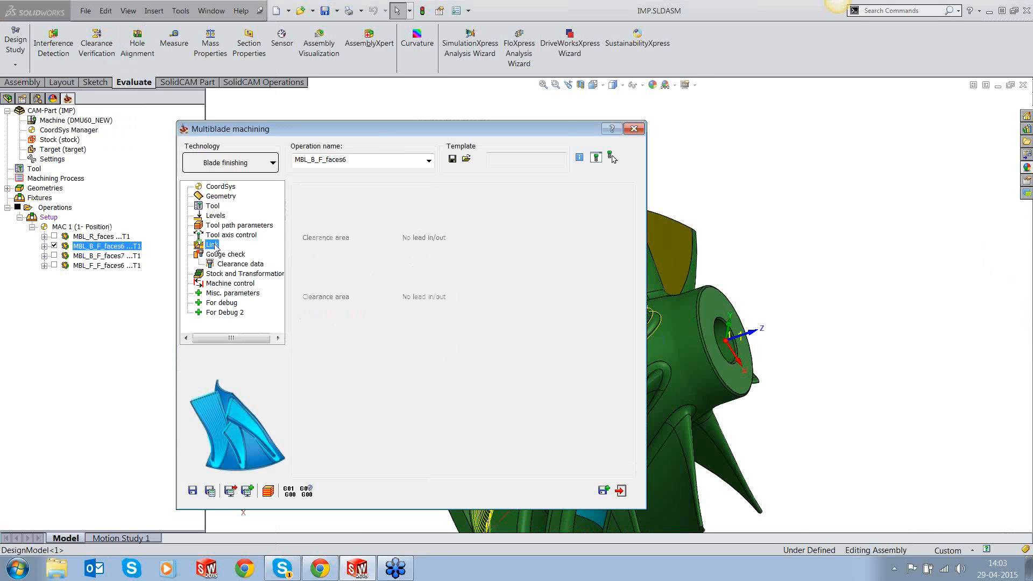
left_click(415, 296)
left_click(415, 314)
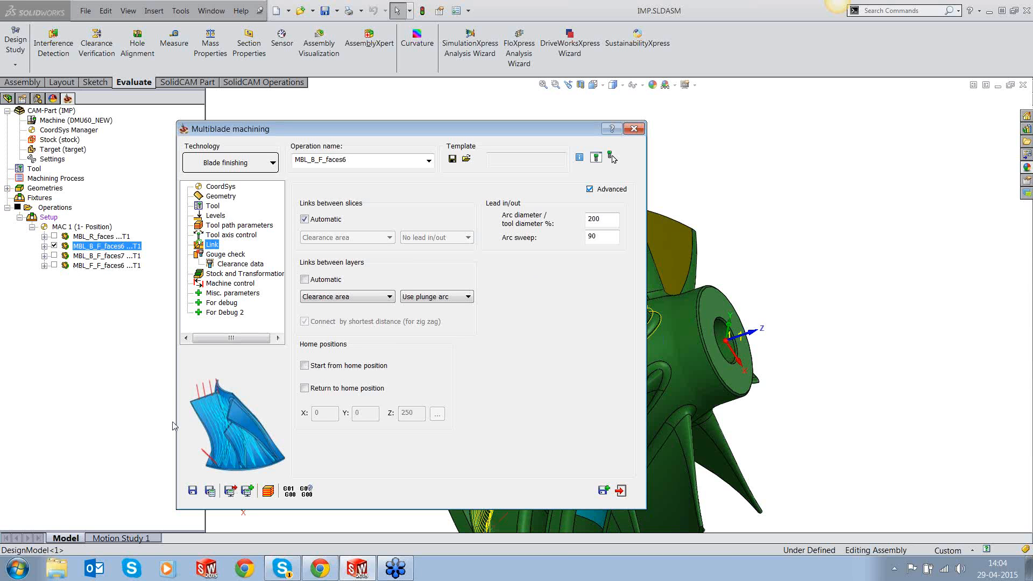
left_click(210, 491)
left_click(619, 491)
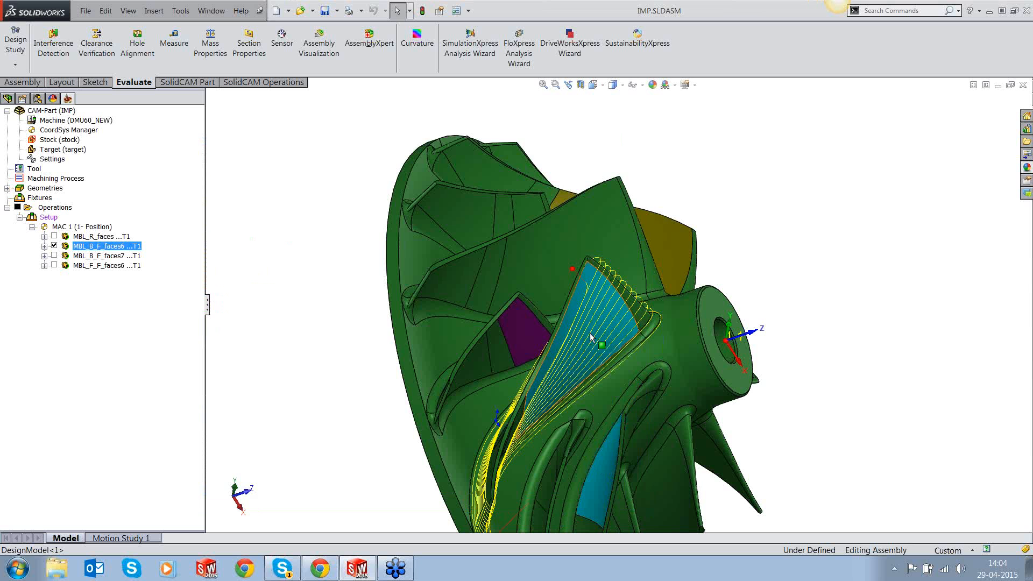
Step: Examine the entry arc of the recalculated toolpath near the tip of the cyan blade
middle_click_drag(589, 332, 586, 265)
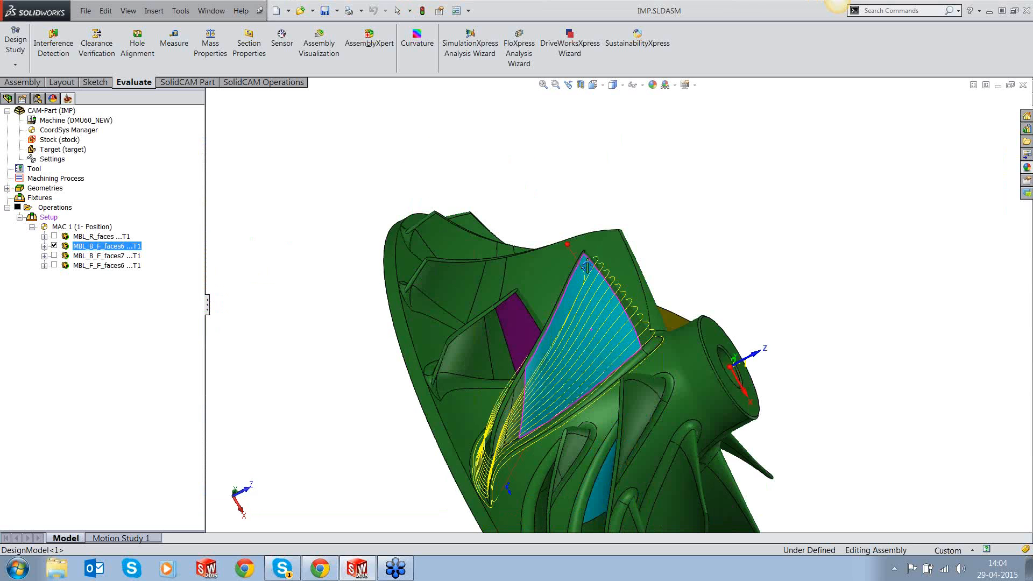
scroll(581, 275, "down", 5)
scroll(579, 277, "down", 2)
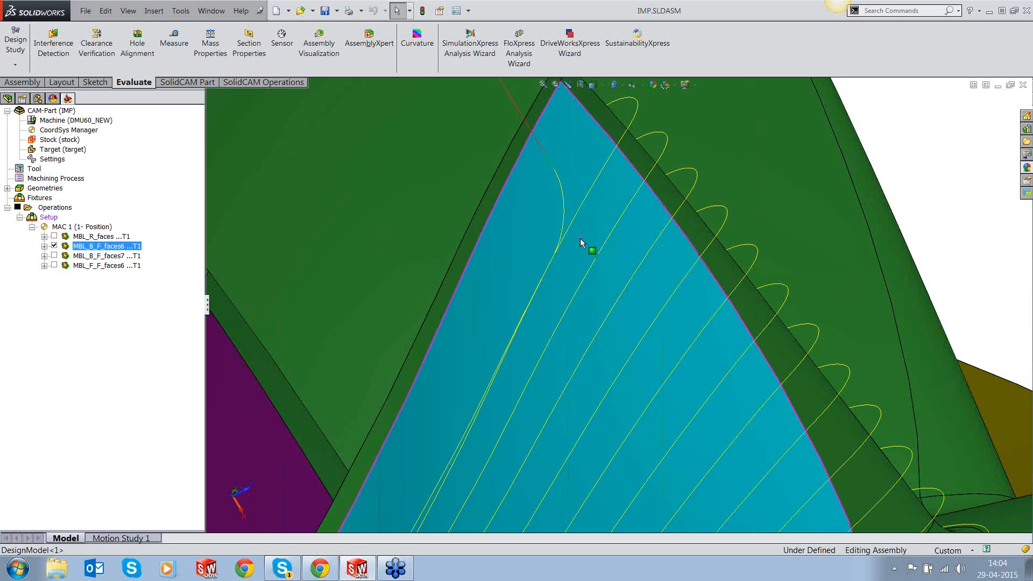
middle_click_drag(581, 243, 514, 181)
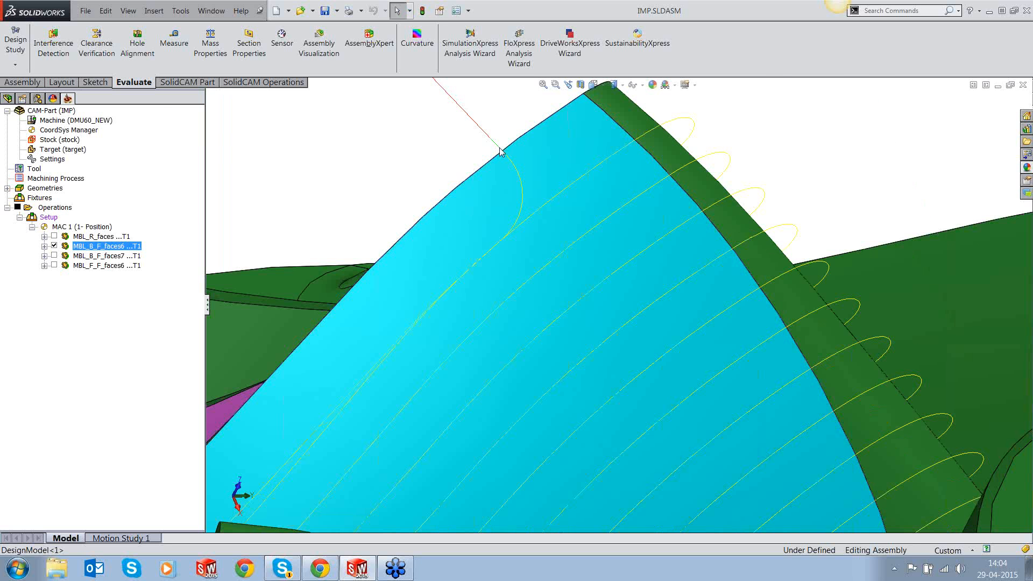
left_click(518, 207)
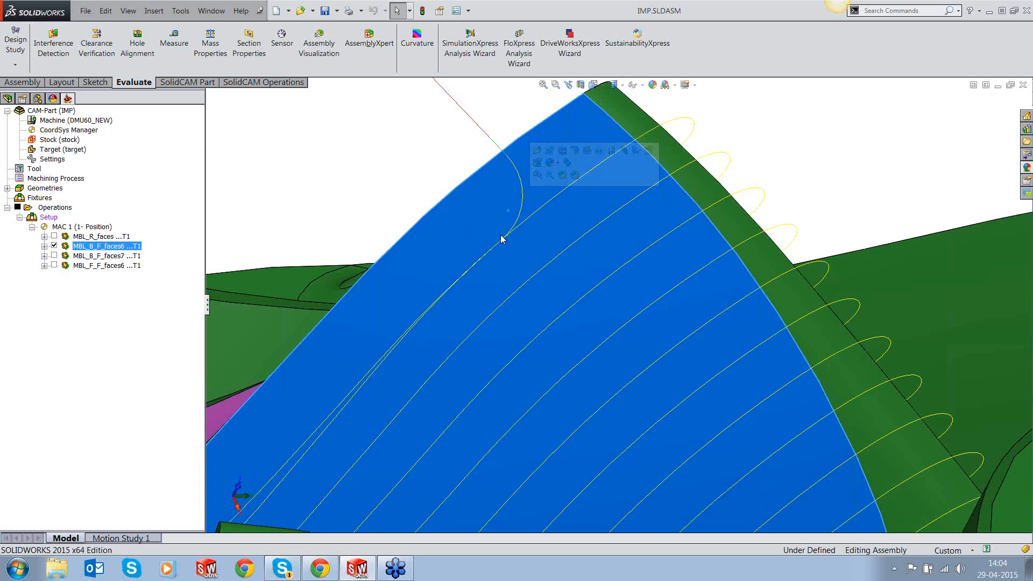
scroll(504, 253, "up", 2)
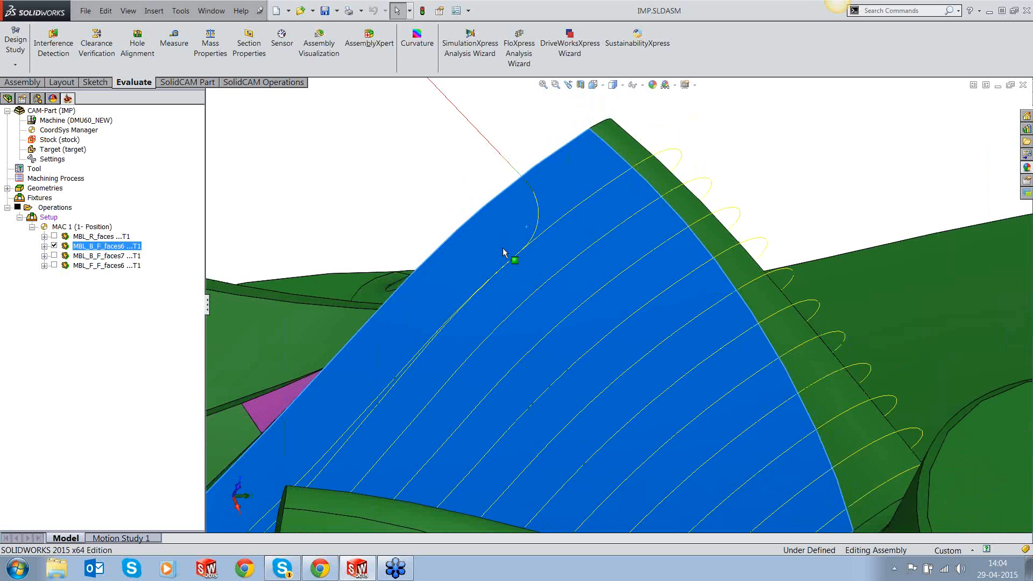
Step: Examine the toolpath's exit arc at the blade root near the impeller's outer rim
scroll(504, 253, "up", 5)
scroll(486, 437, "down", 3)
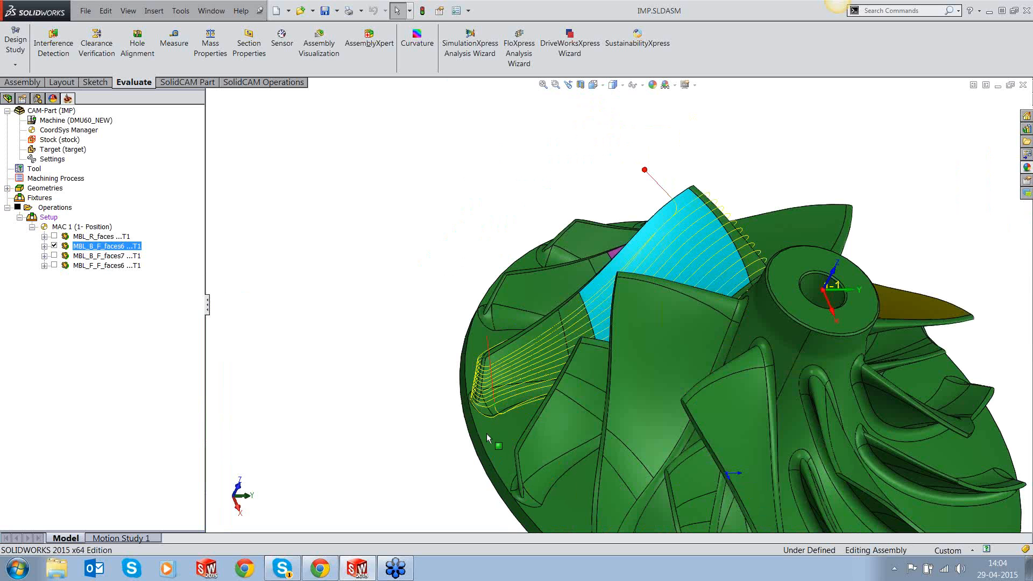
scroll(487, 437, "down", 5)
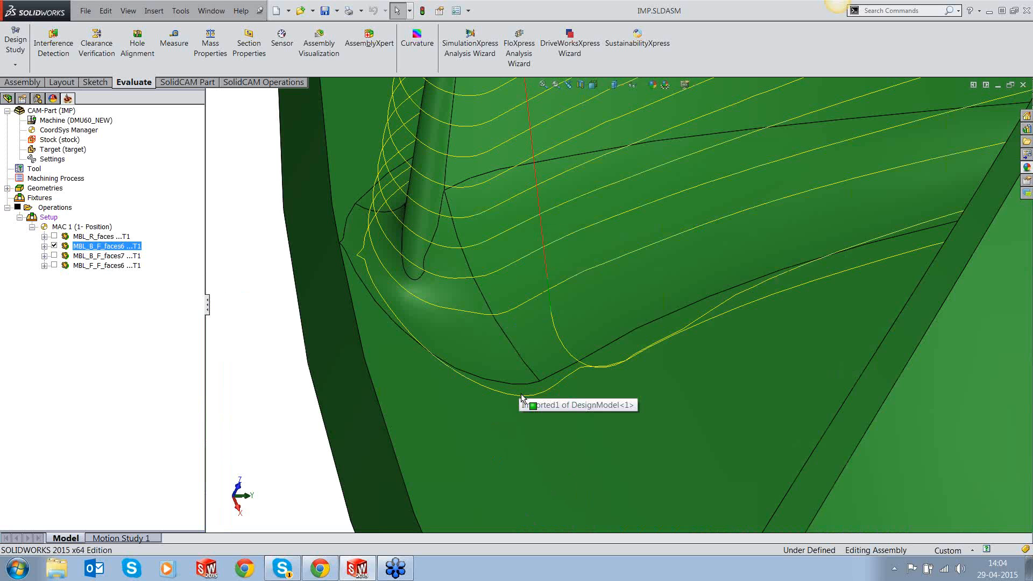
scroll(521, 398, "down", 2)
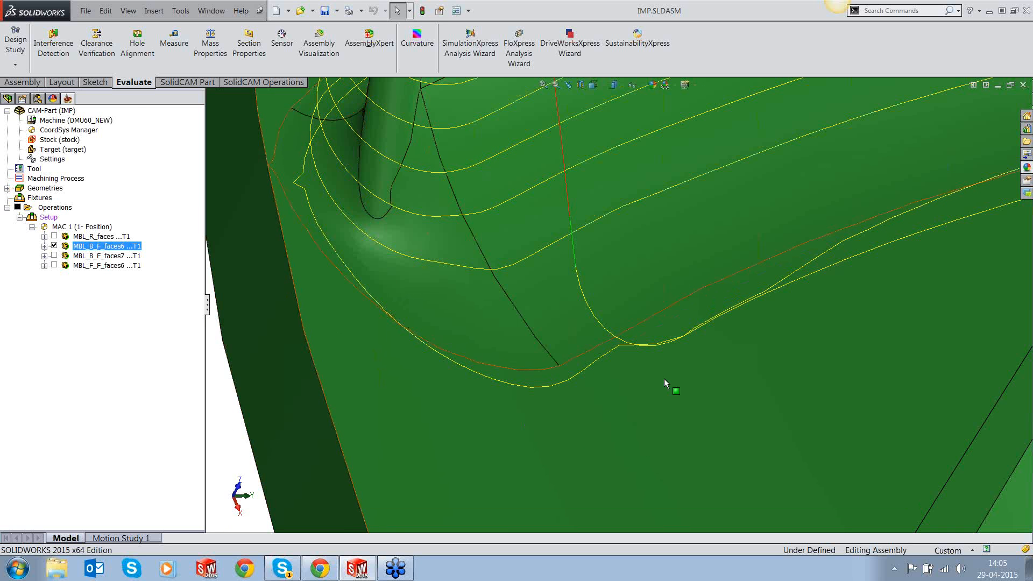
scroll(663, 378, "up", 1)
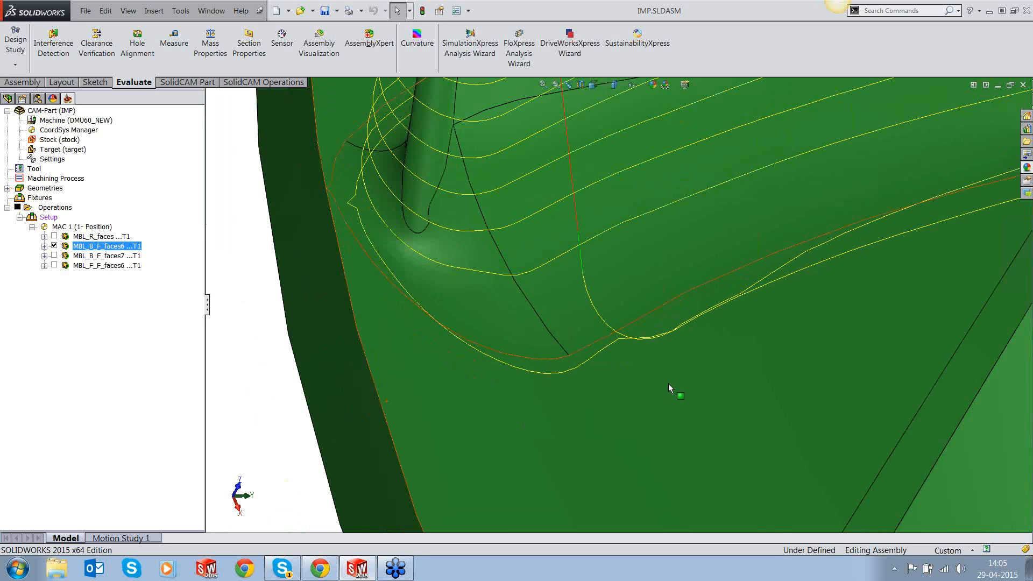
scroll(668, 383, "up", 5)
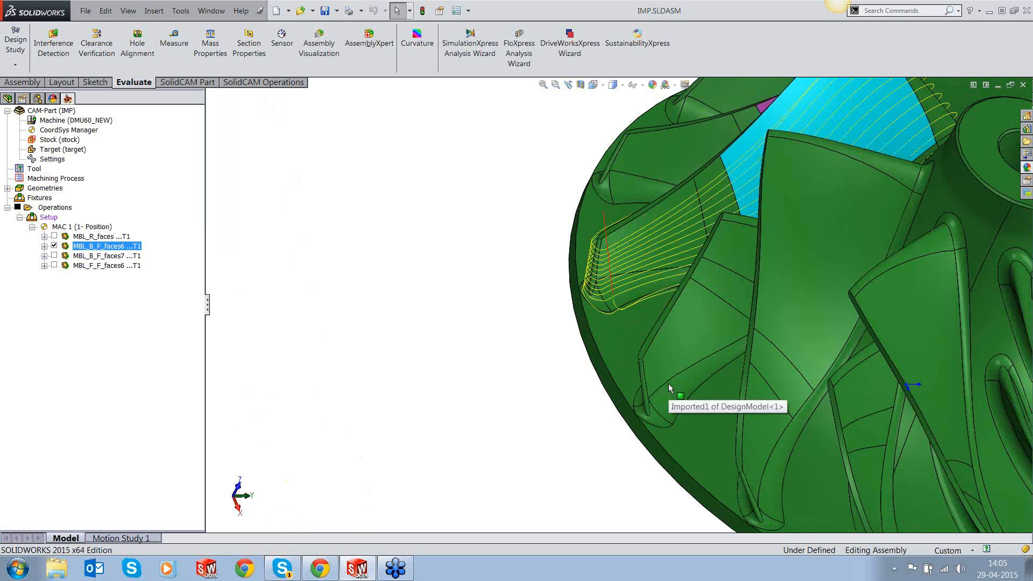
scroll(669, 388, "up", 3)
Step: Open the CAM-Part SWARF_IMP.PRT from the SWARF ROTATE folder
left_click(181, 11)
mouse_move(237, 72)
left_click(398, 82)
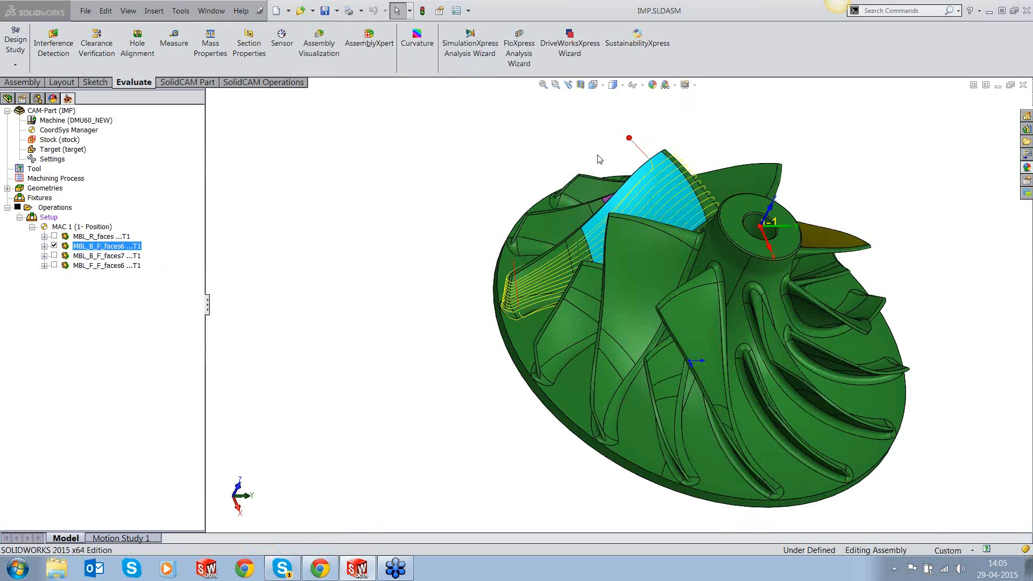
left_click(520, 171)
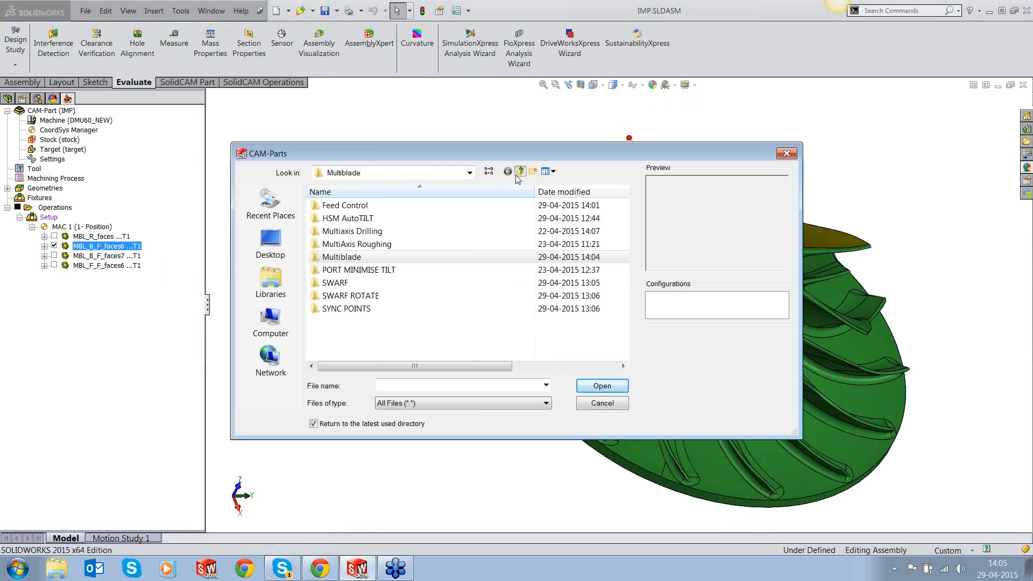
left_click(340, 298)
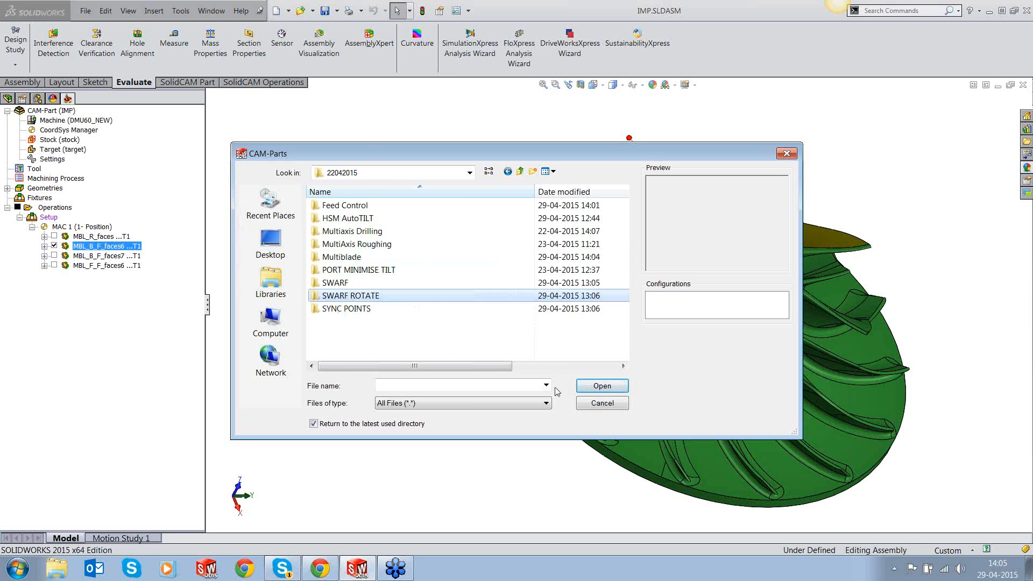
left_click(600, 385)
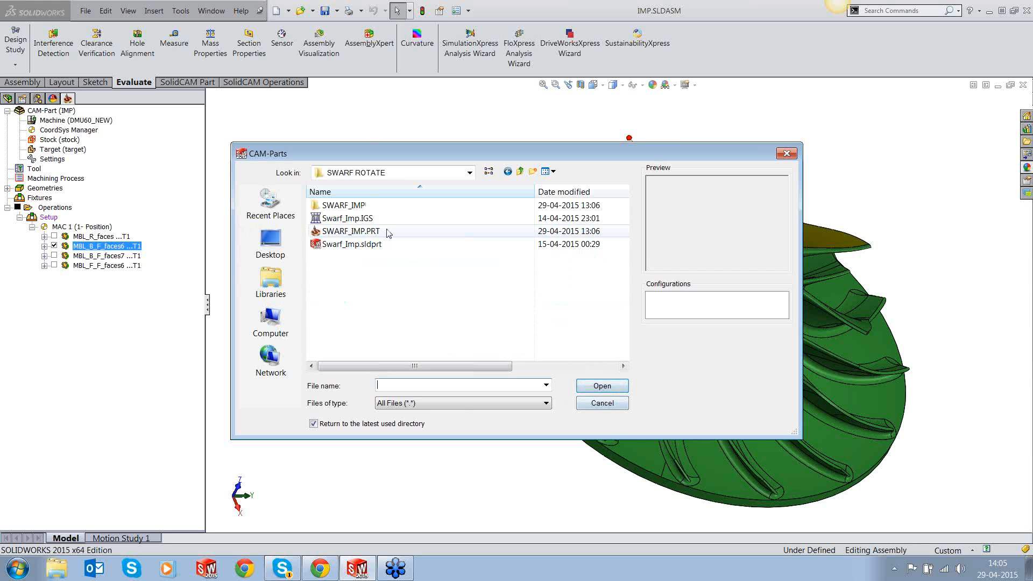
left_click(454, 234)
left_click(616, 386)
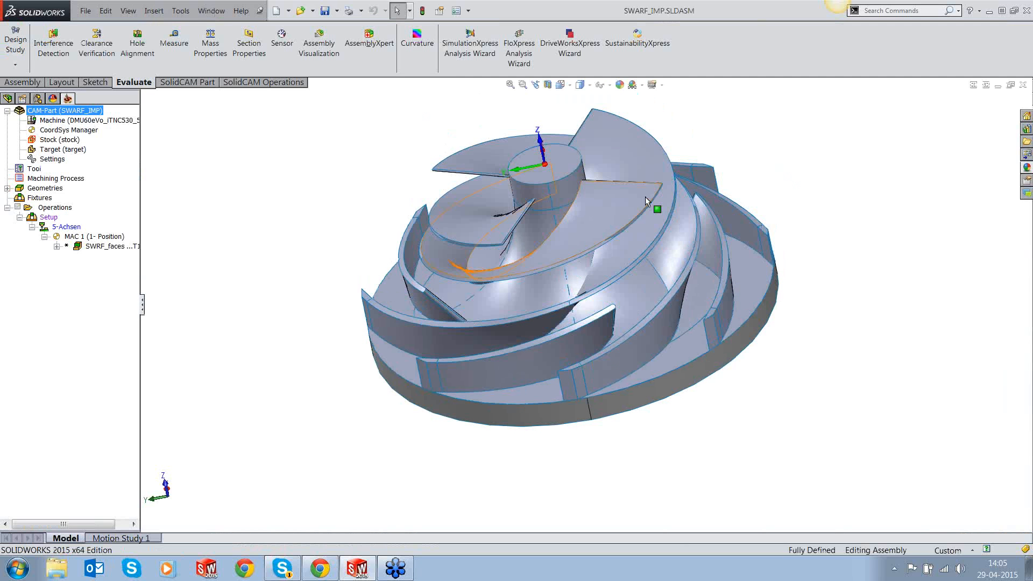
Step: Edit the SWRF_faces operation and enable Use Rotation / Translation in its Roughing and More parameters
middle_click_drag(645, 198, 536, 138)
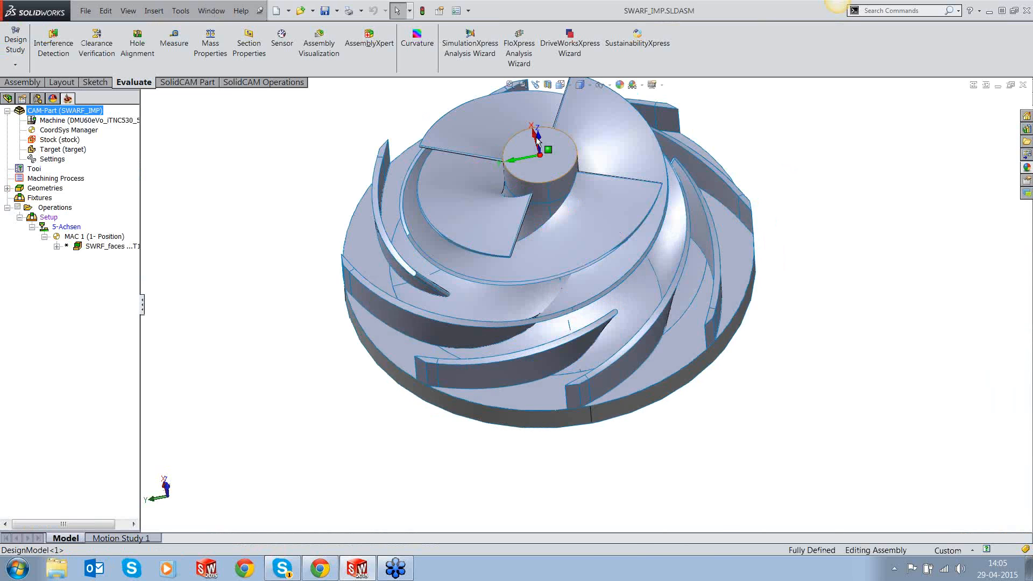
scroll(536, 137, "down", 2)
scroll(572, 251, "up", 2)
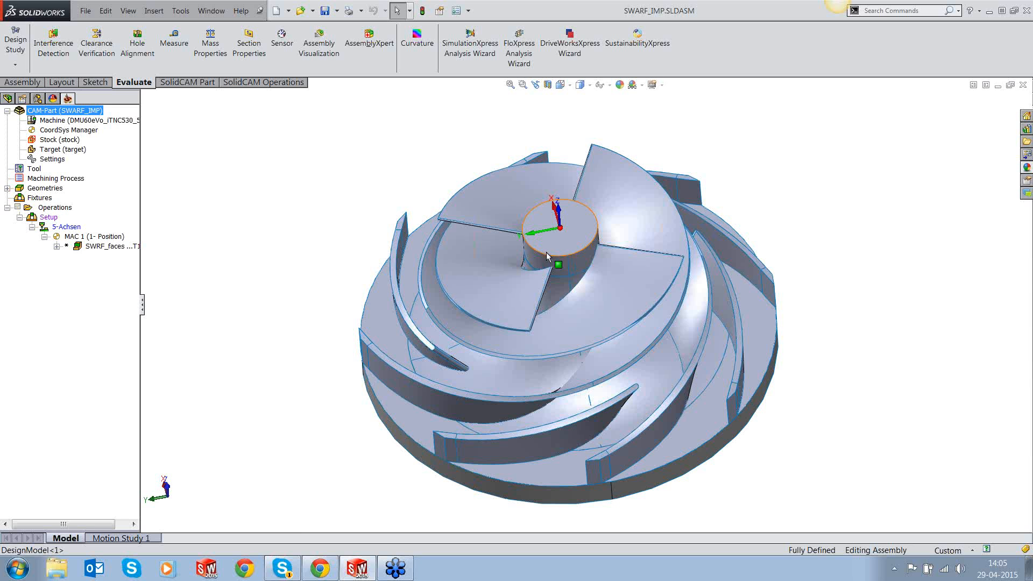
right_click(100, 243)
left_click(128, 128)
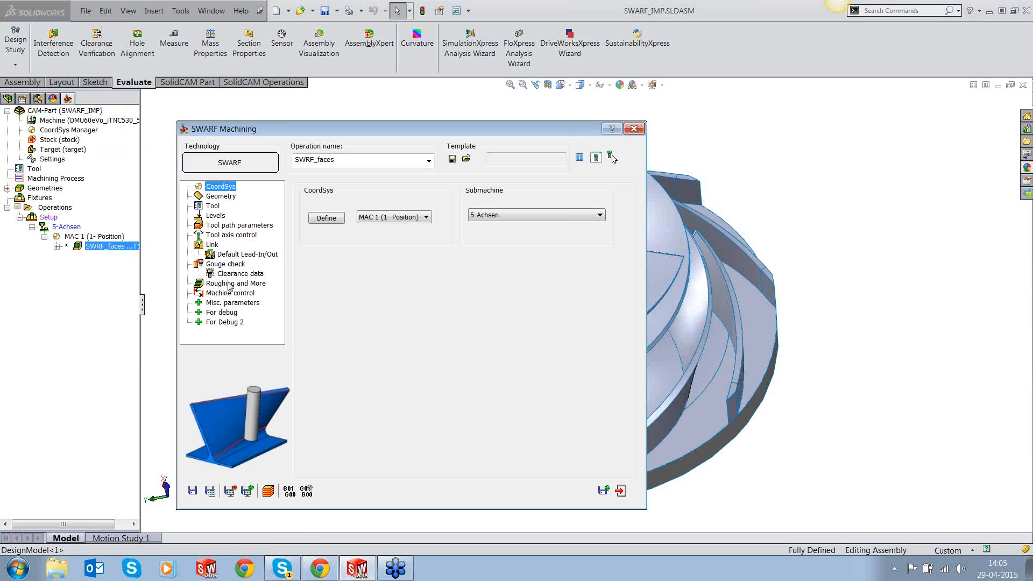
left_click(230, 284)
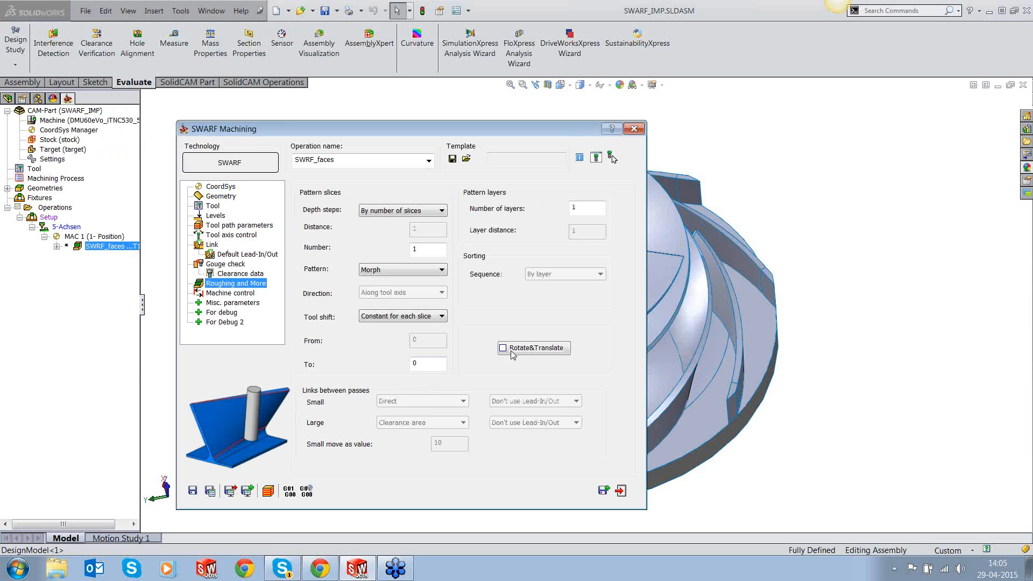
left_click(511, 353)
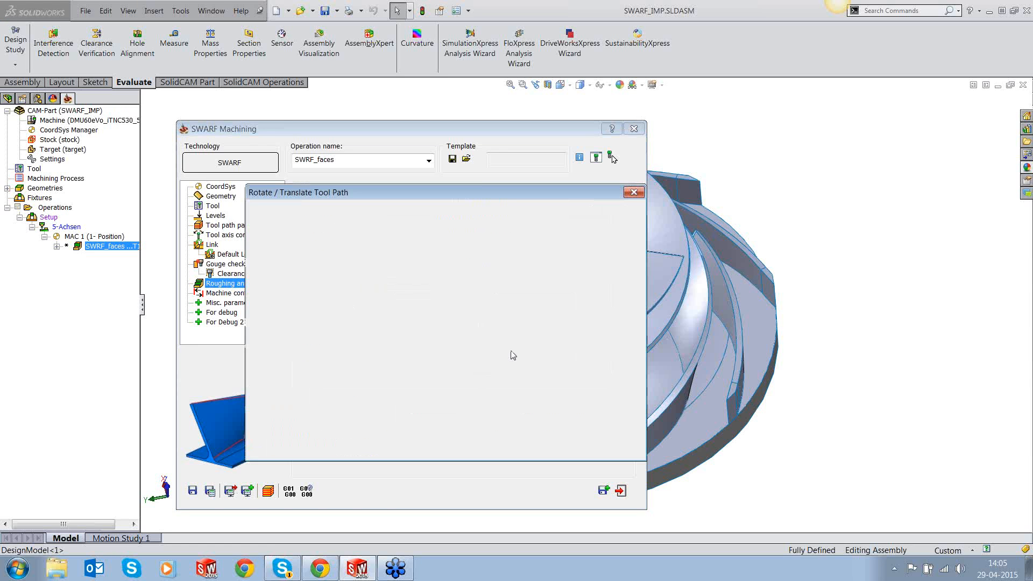
left_click(298, 207)
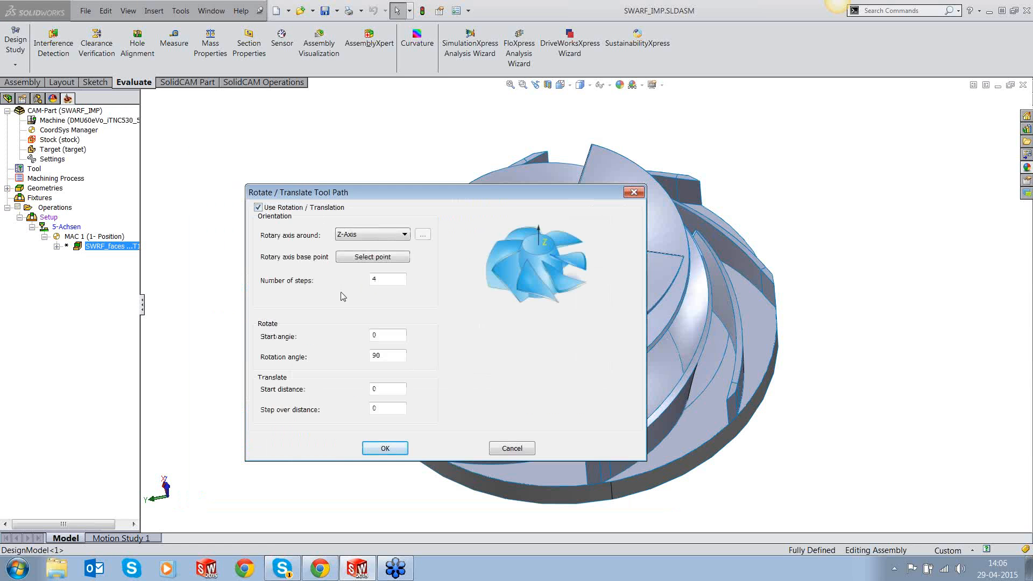
Step: Apply the toolpath rotation about the Z-axis with 4 steps and a rotation angle of 90, and save and calculate the operation
double_click(389, 277)
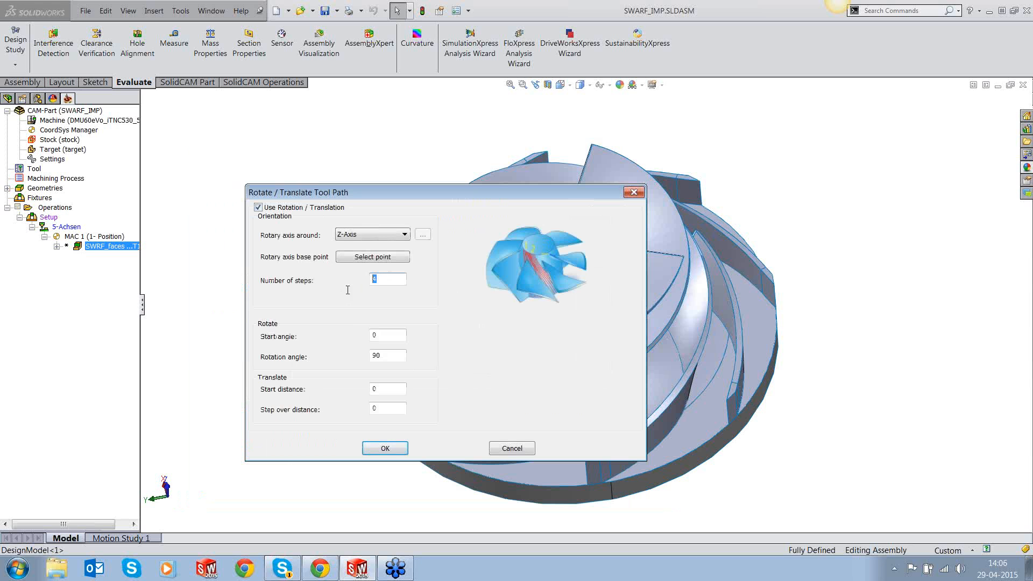
double_click(391, 355)
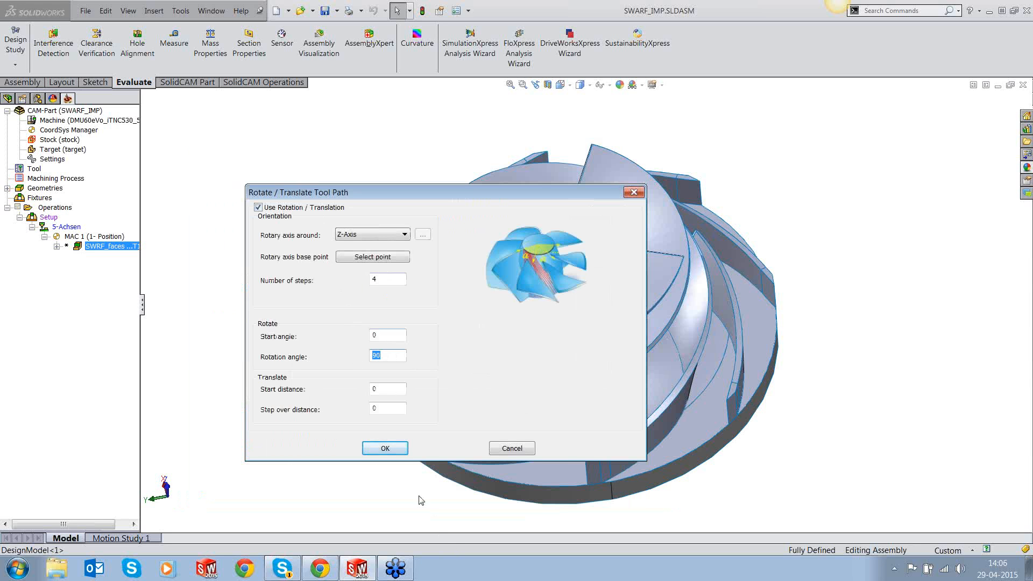
left_click(394, 449)
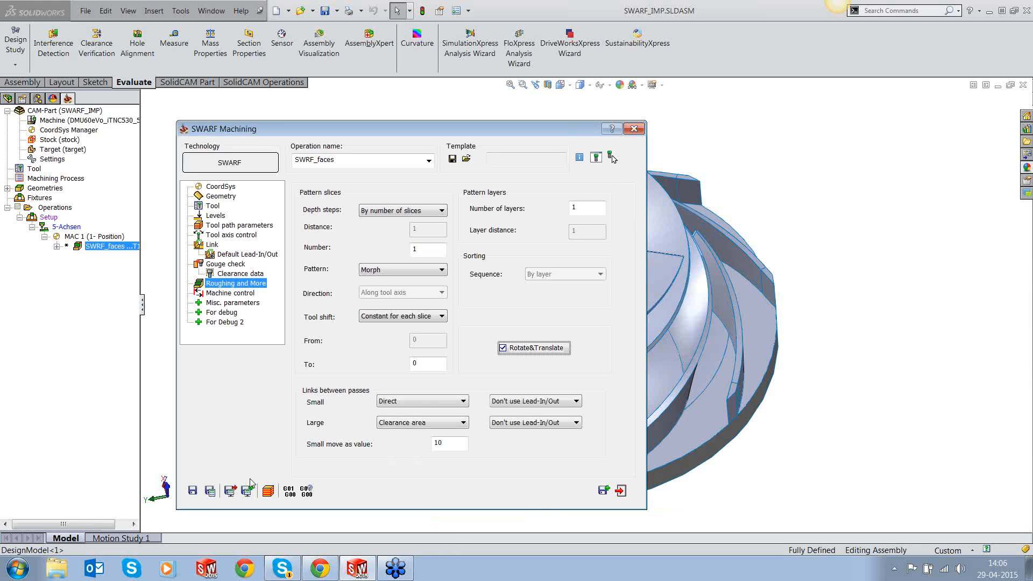
left_click(210, 490)
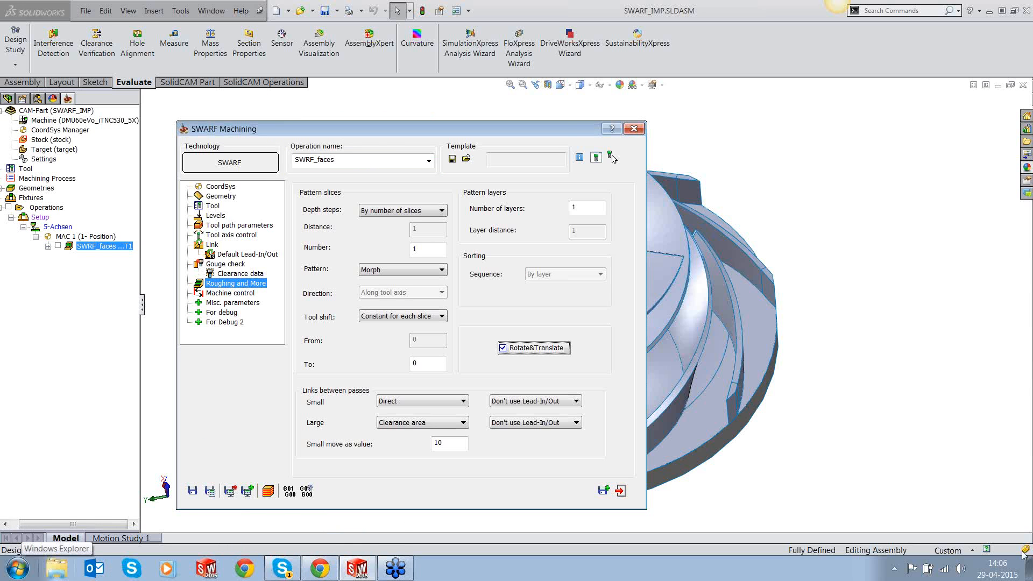
Step: Simulate the rotated SWRF_faces toolpath in Host CAD mode, advancing step by step to the first blade cut
left_click(271, 497)
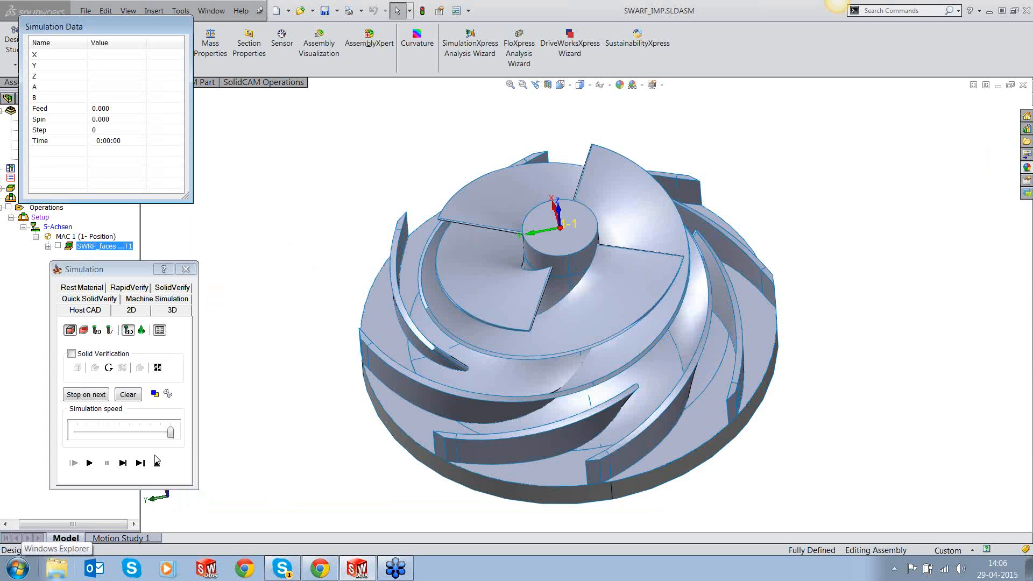
left_click(123, 463)
left_click(125, 467)
left_click(125, 467)
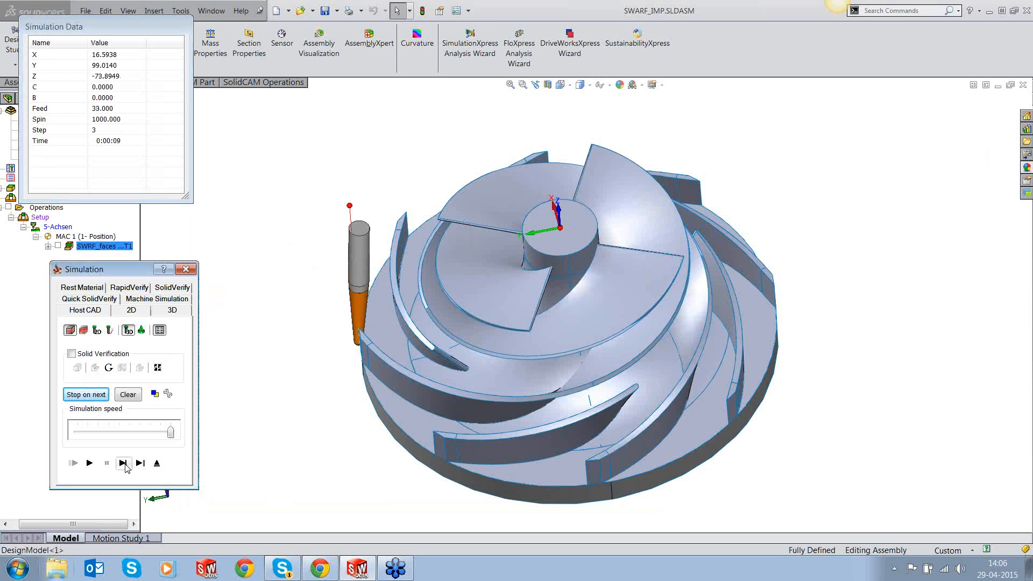
left_click(125, 467)
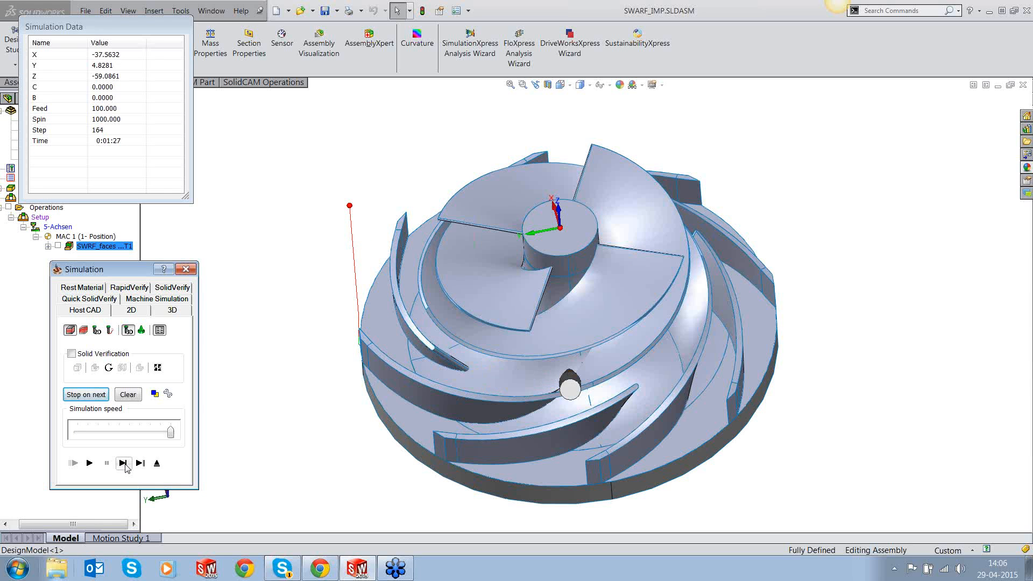
Step: Play the rest of the simulation at reduced speed, examine the rotated passes around the impeller, and exit the simulation
left_click_drag(170, 432, 119, 432)
left_click(90, 464)
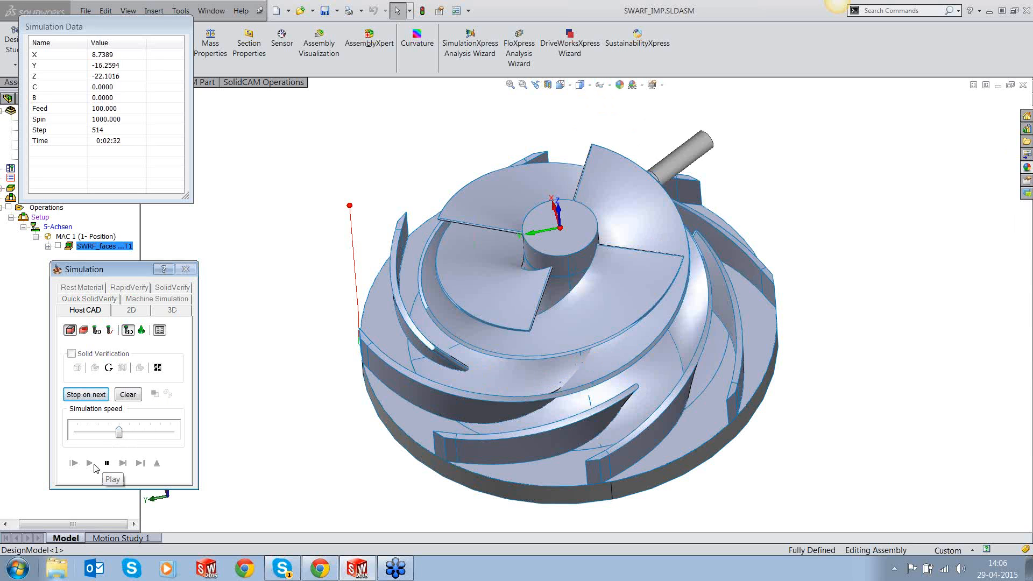
left_click(99, 437)
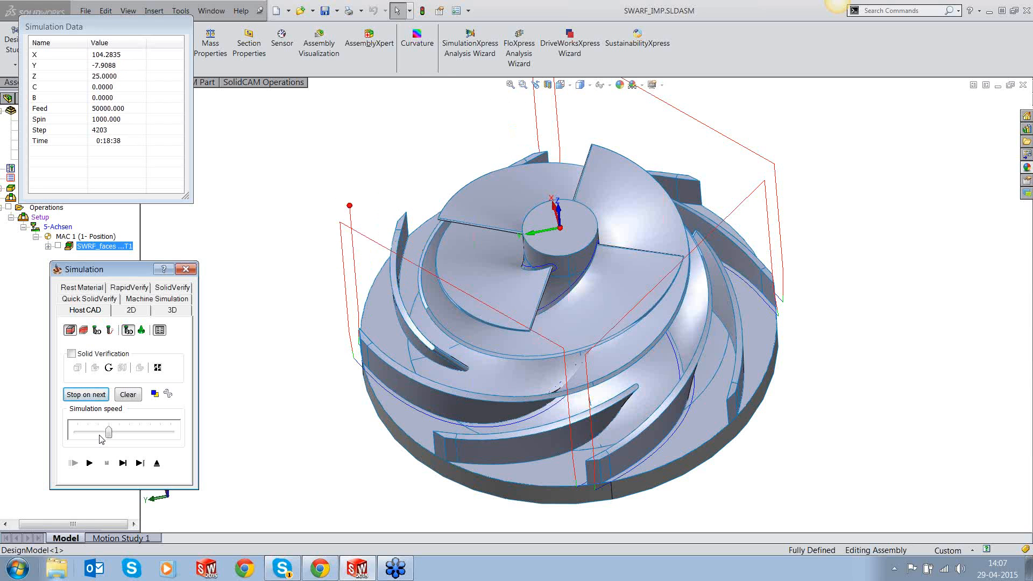
left_click(536, 406)
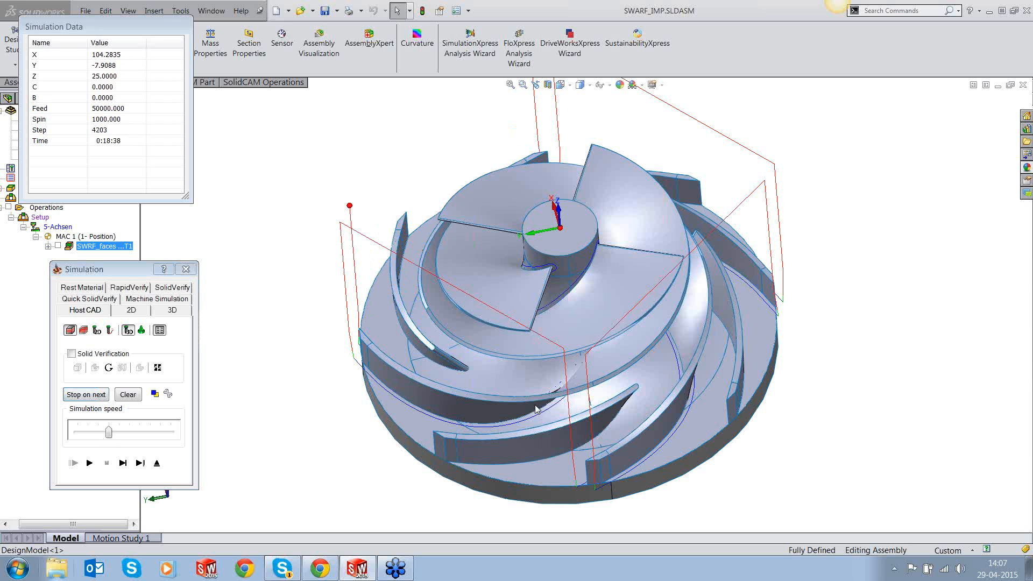
middle_click_drag(535, 409, 542, 338)
scroll(542, 340, "down", 2)
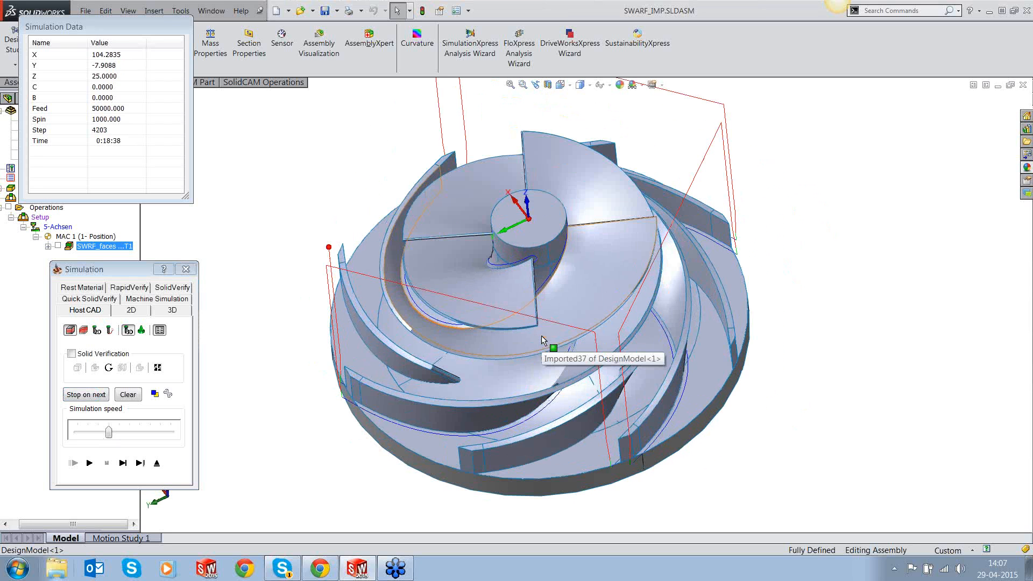
left_click(160, 467)
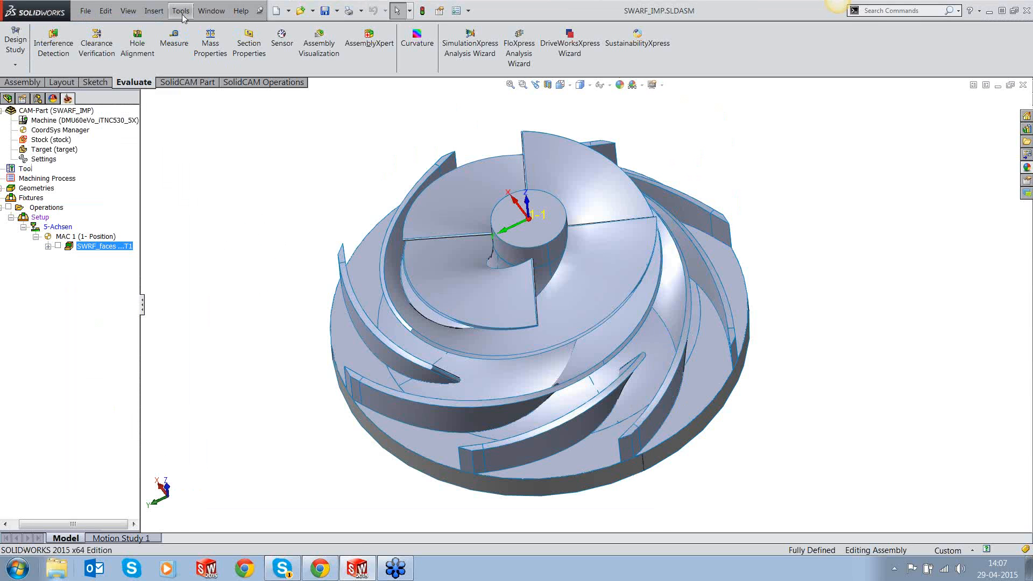
Step: Open the recent CAM-Part SWARF GOUGE CHECK.PRT from the SWARF folder
left_click(180, 10)
mouse_move(301, 68)
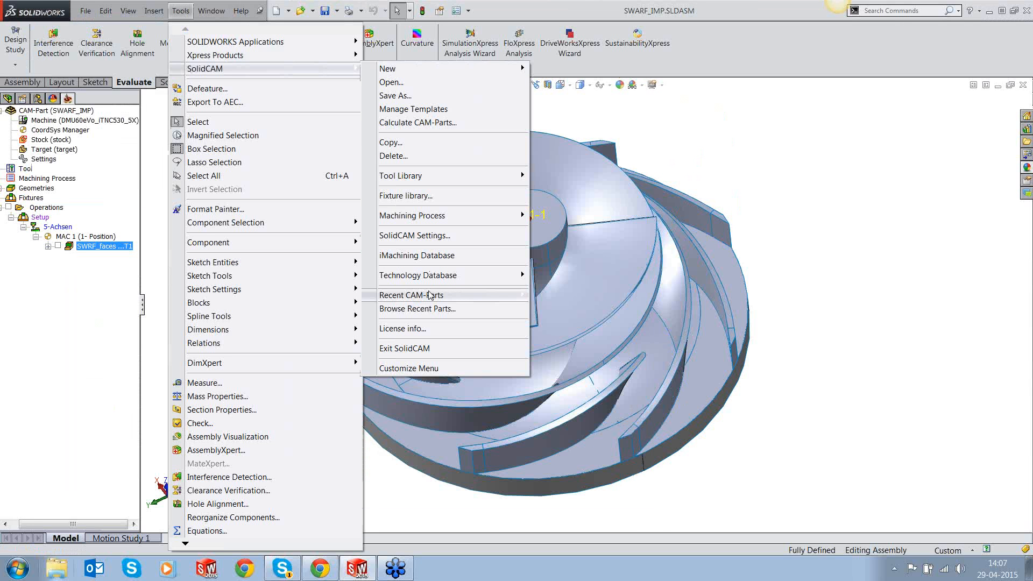
mouse_move(430, 295)
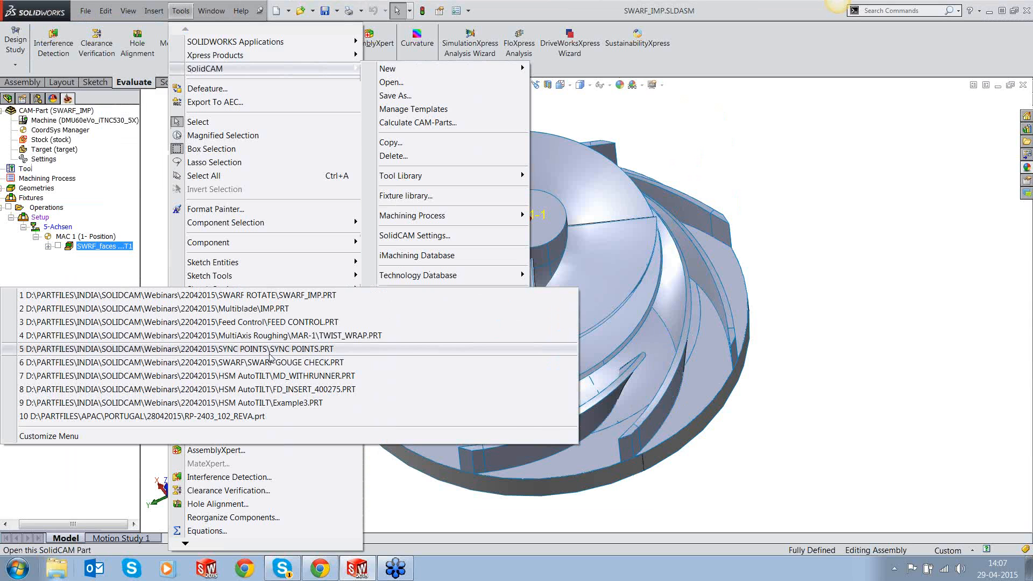
left_click(271, 365)
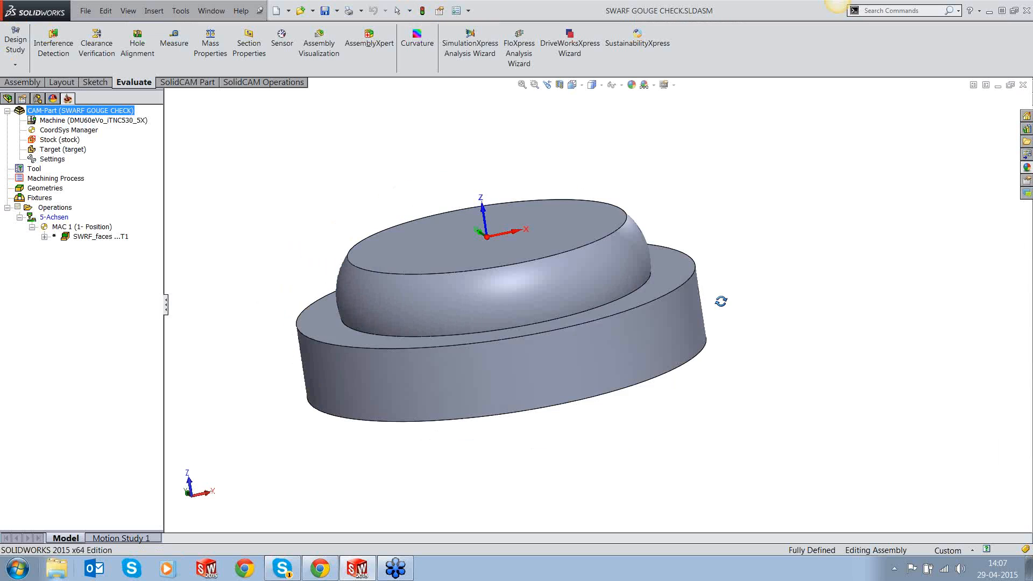
middle_click_drag(600, 291, 610, 284)
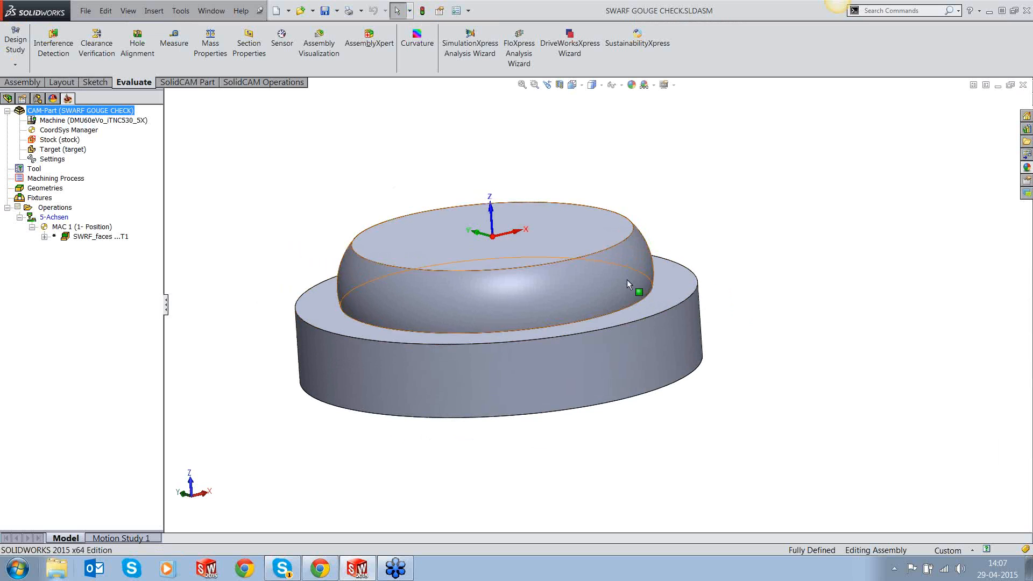
Step: Calculate the SWRF_faces operation of the gouge check part
right_click(82, 241)
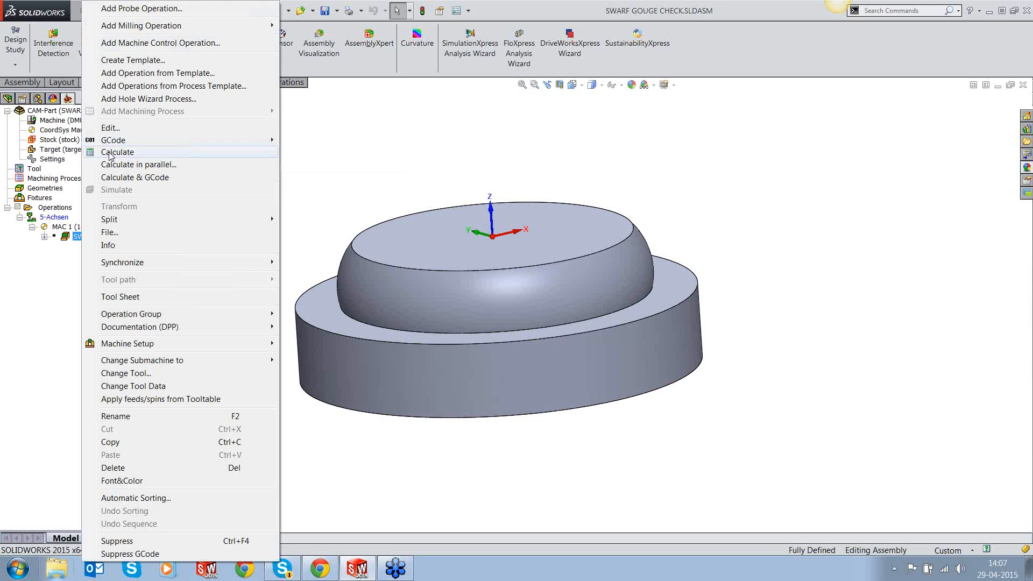
left_click(113, 153)
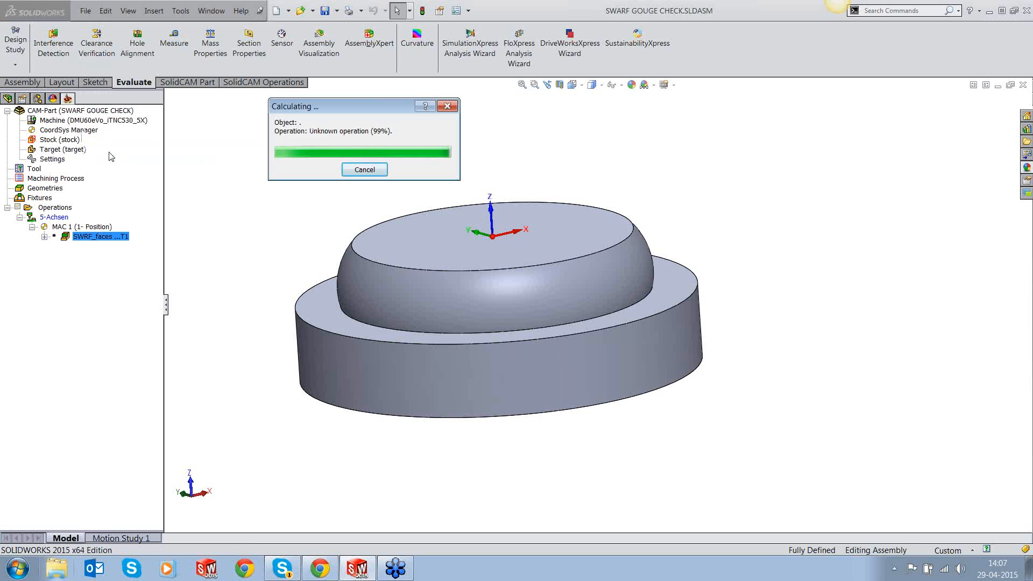
right_click(95, 238)
left_click(382, 159)
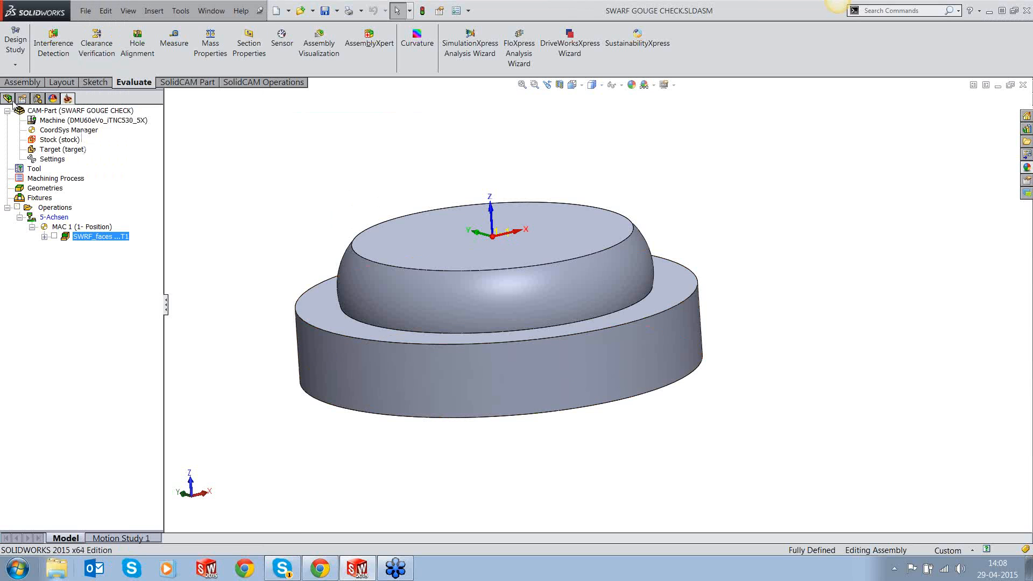
Step: Hide the design model's Revolve1 solid body and show the Surface-Offset1 surface body
left_click(9, 99)
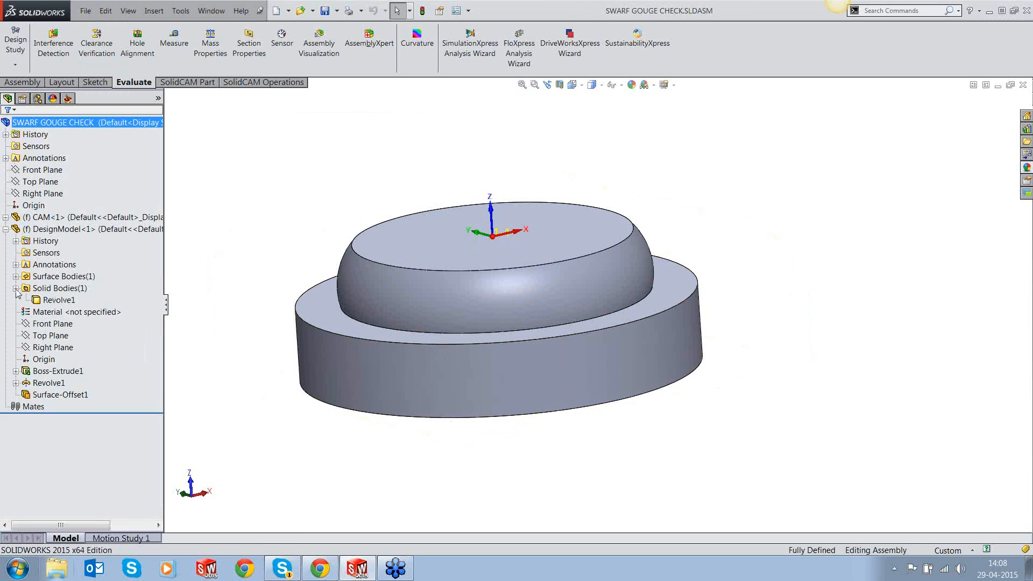
left_click(46, 300)
left_click(52, 283)
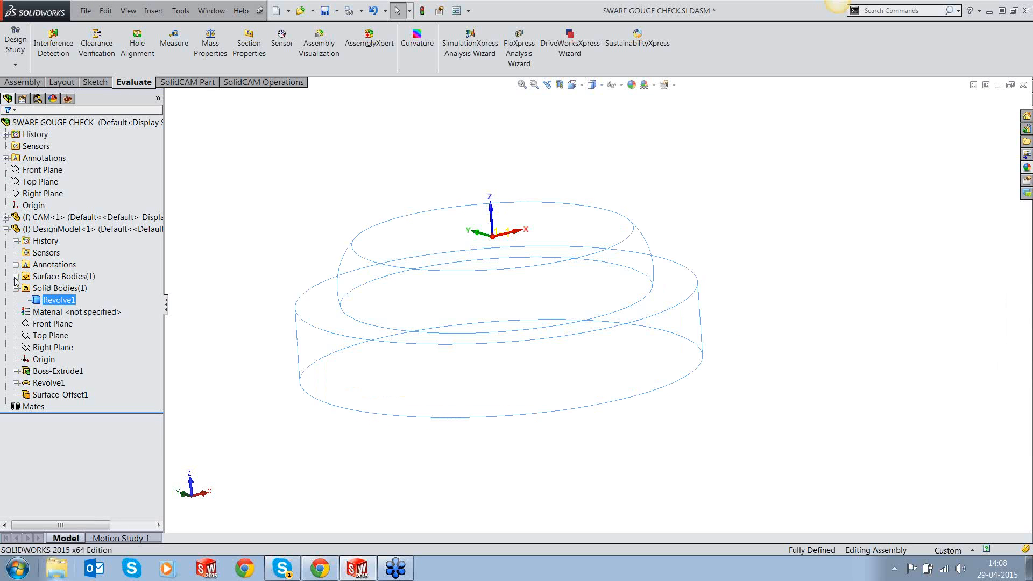
left_click(16, 277)
left_click(70, 288)
left_click(77, 272)
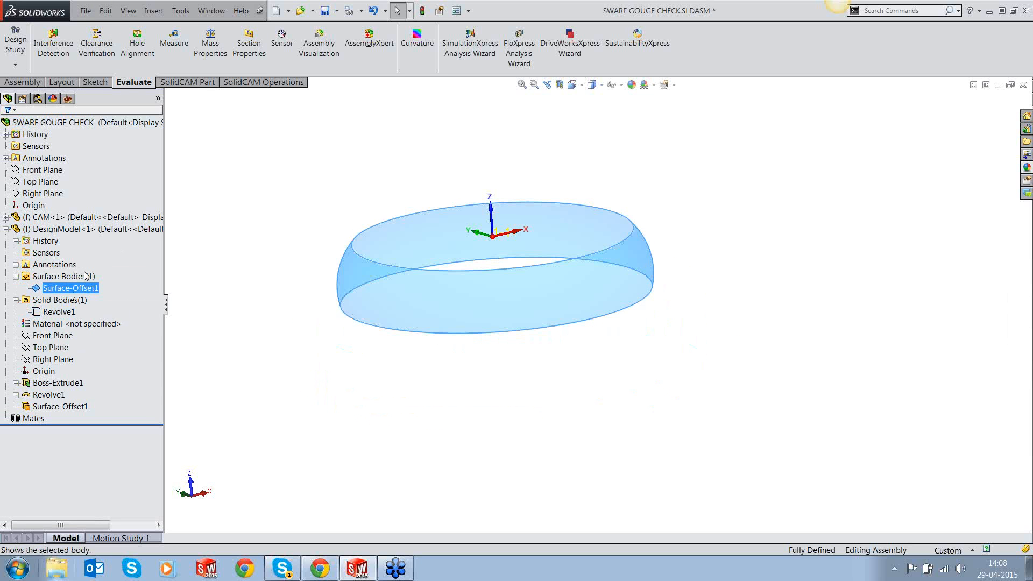
left_click(239, 198)
scroll(425, 264, "down", 2)
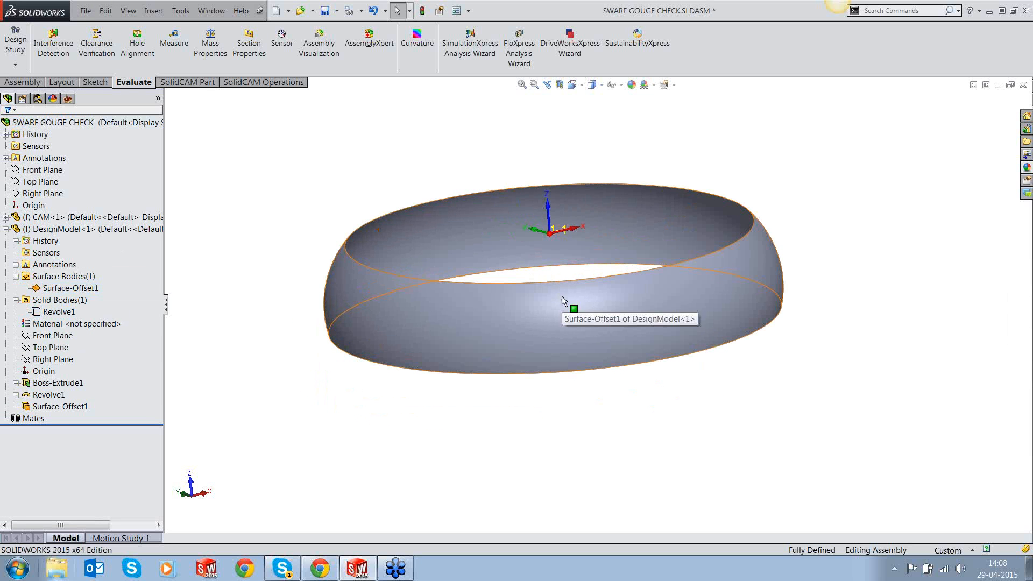
middle_click_drag(564, 304, 562, 317)
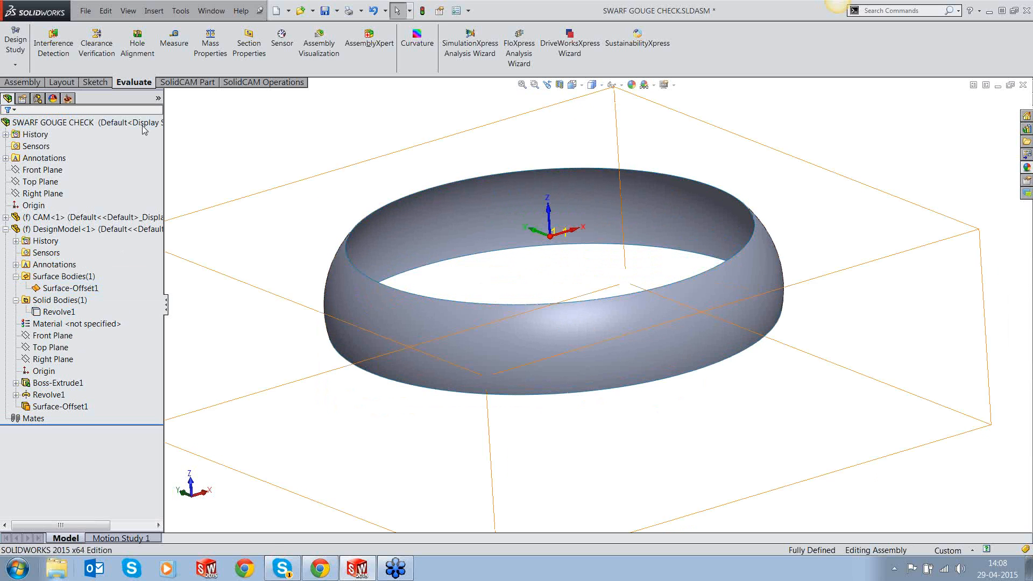
Step: Simulate the SWRF_faces operation and examine how the tool meets the convex offset surface, then exit the simulation
left_click(68, 99)
left_click(77, 236)
right_click(77, 238)
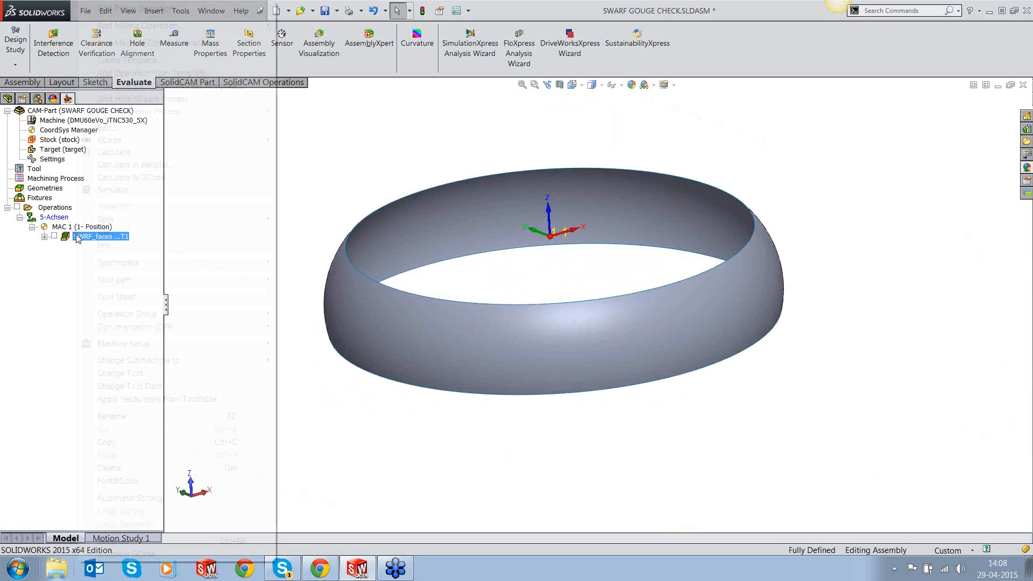
left_click(113, 190)
left_click(123, 463)
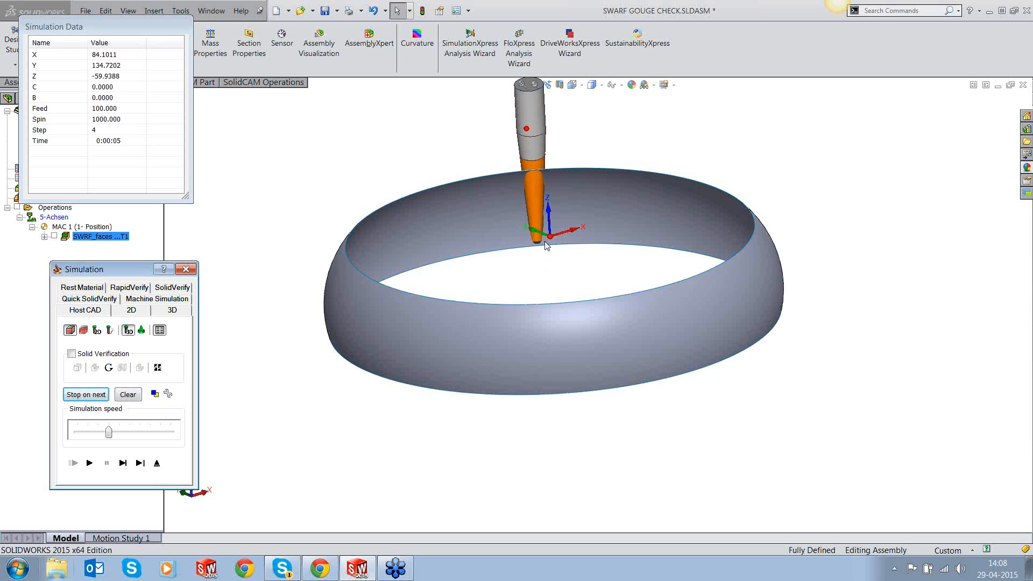
middle_click_drag(546, 246, 650, 259)
scroll(235, 220, "down", 3)
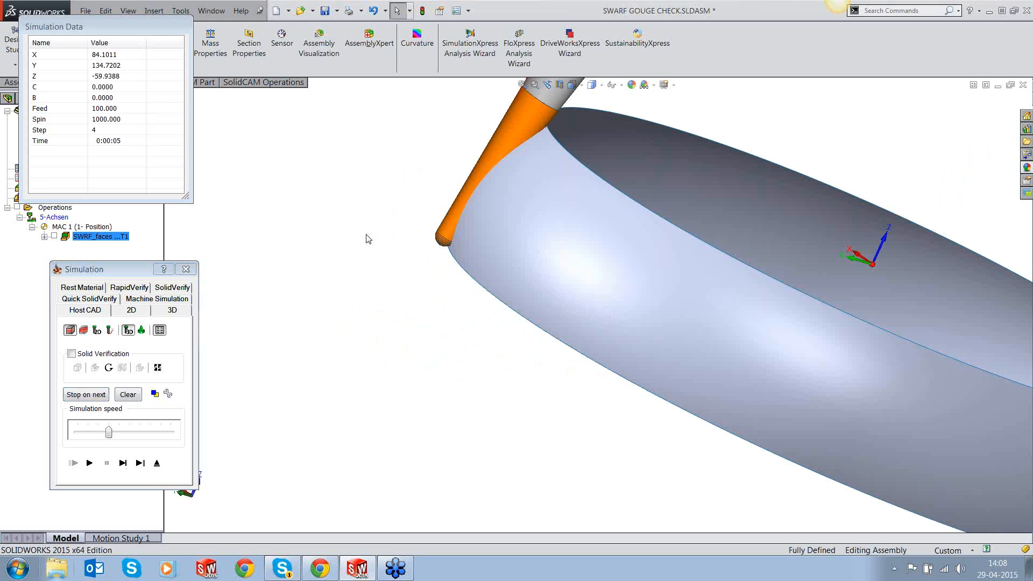
scroll(542, 280, "up", 1)
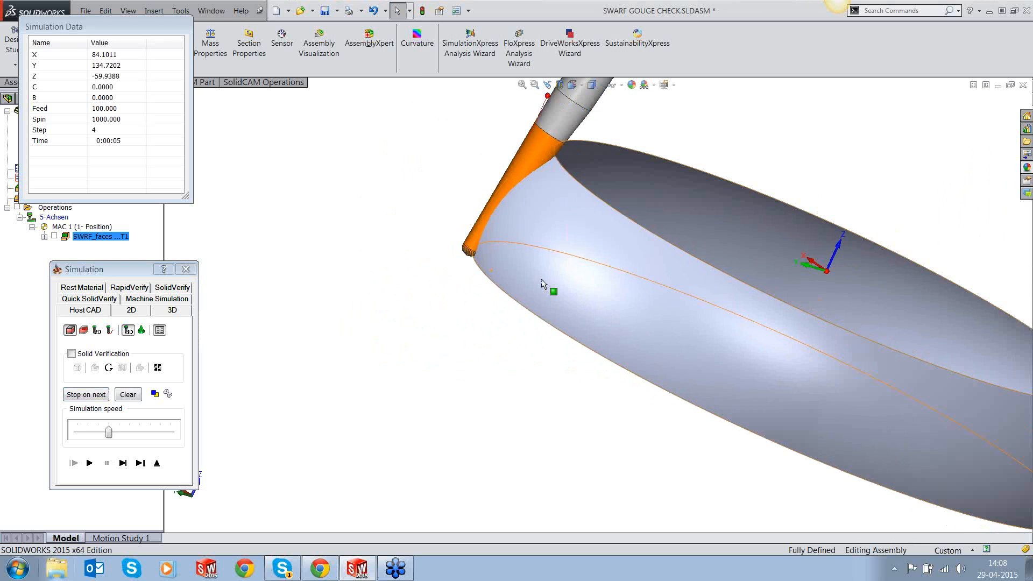
middle_click_drag(538, 277, 472, 272)
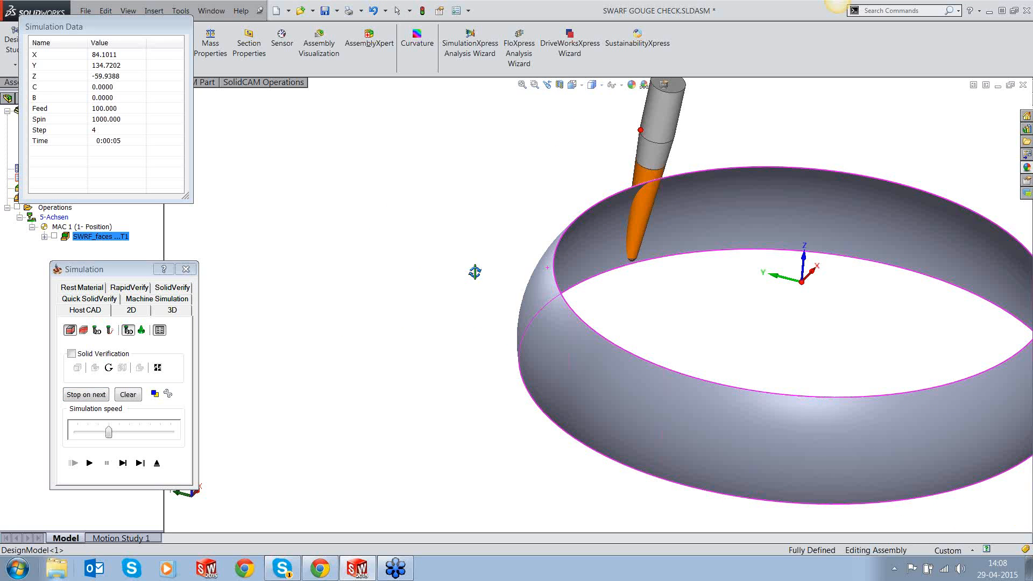
left_click(156, 462)
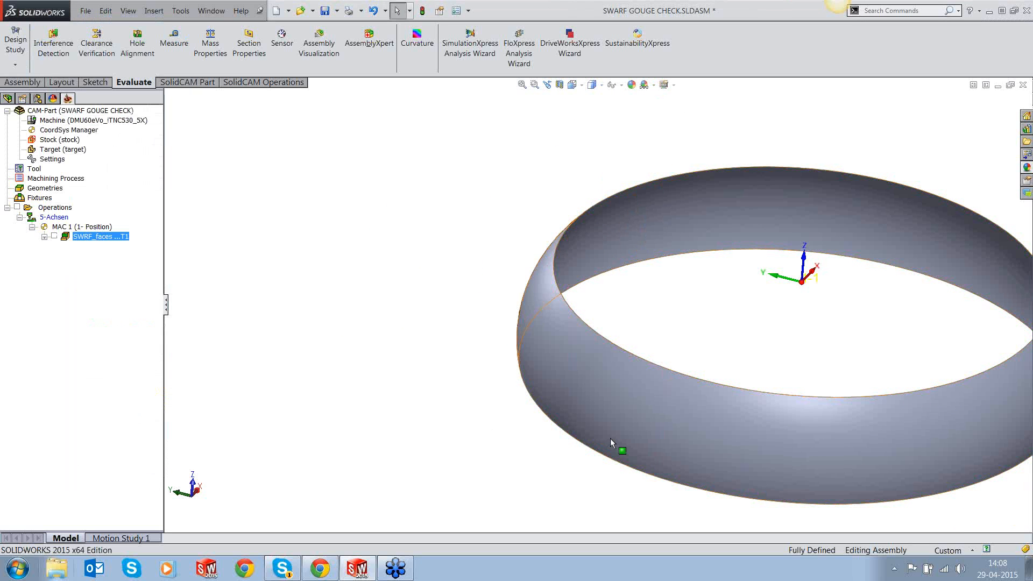
Step: Edit the design model in place and create a lofted surface between the upper and lower circular edges of the offset surface
left_click(682, 427)
left_click(741, 367)
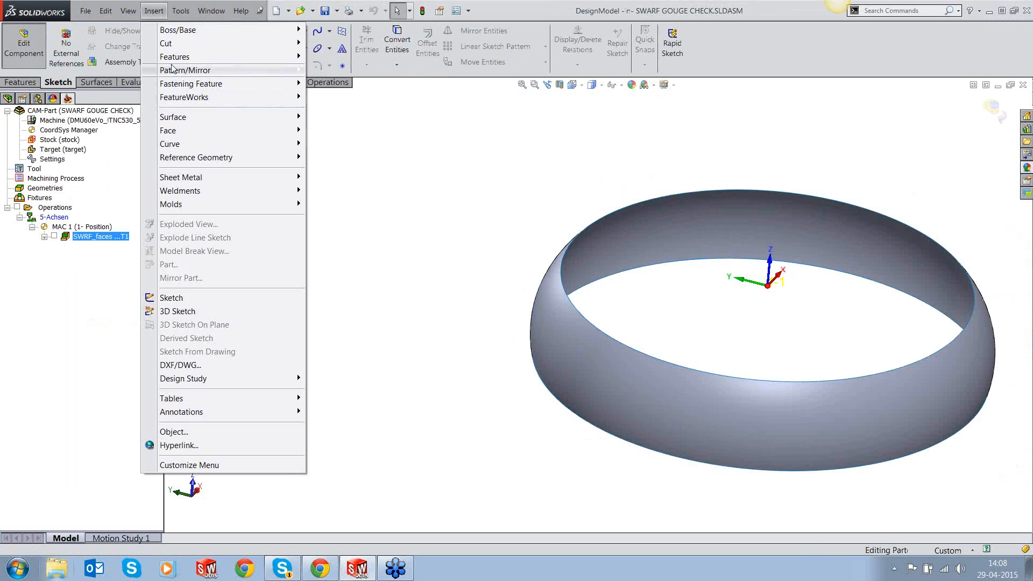
mouse_move(235, 121)
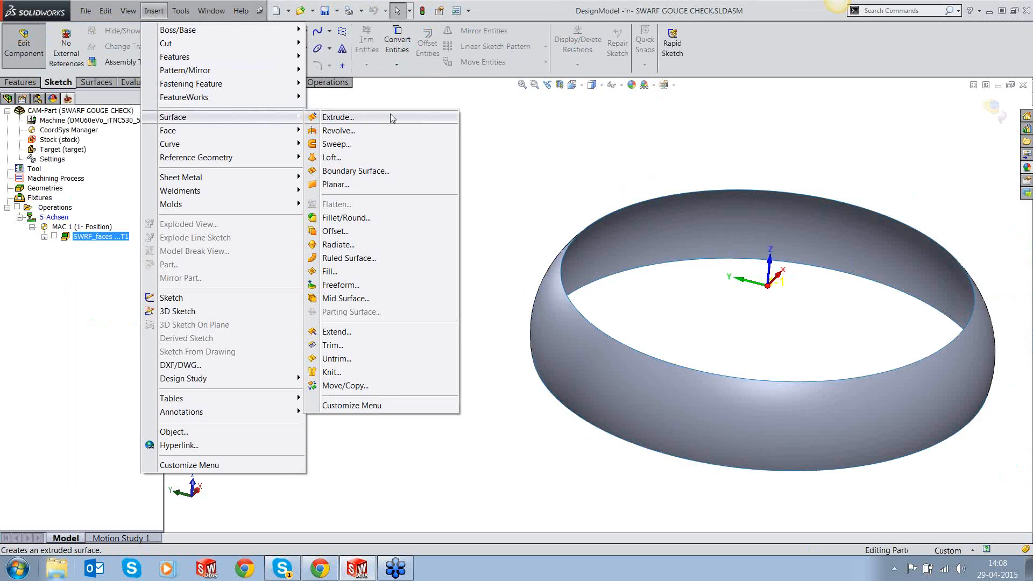
left_click(336, 168)
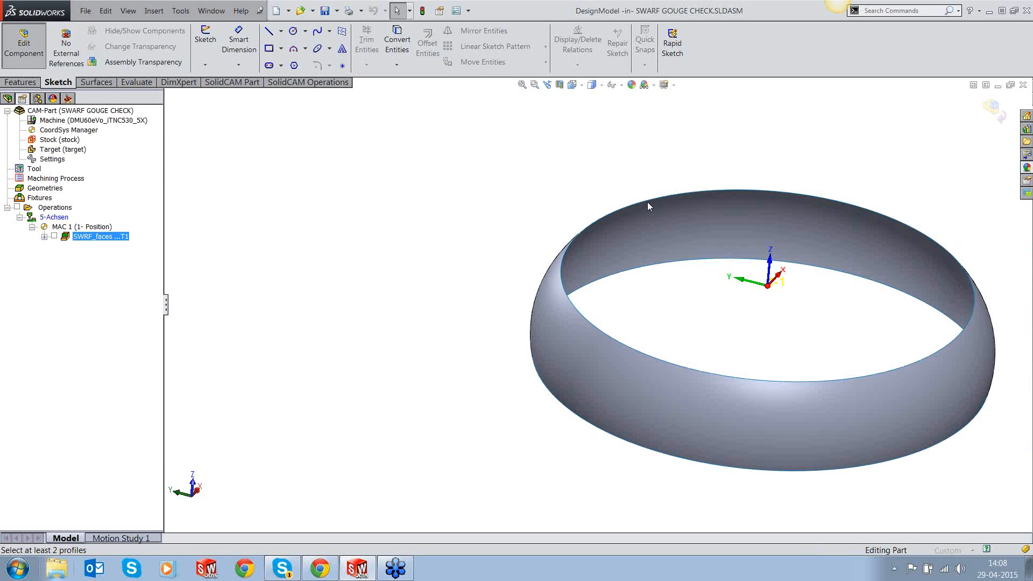
left_click(640, 271)
left_click(639, 269)
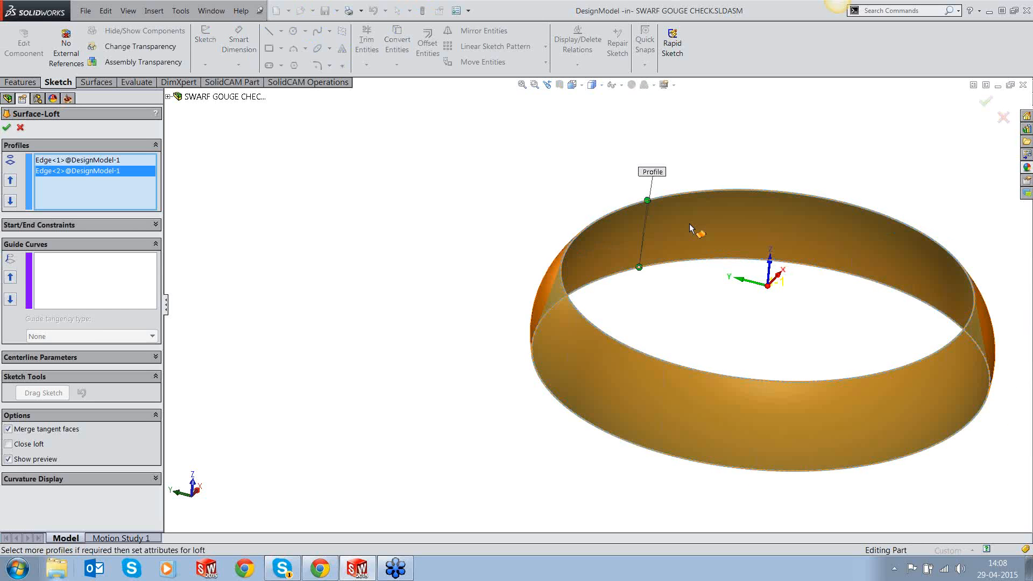
left_click(6, 128)
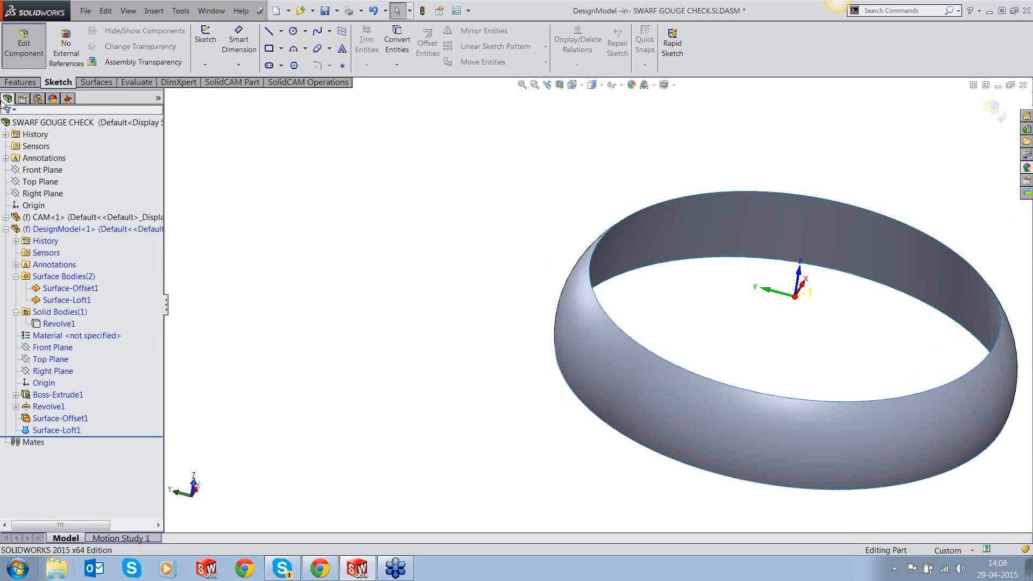
Step: Hide the Surface-Offset1 body so that only the lofted surface is displayed
left_click(60, 290)
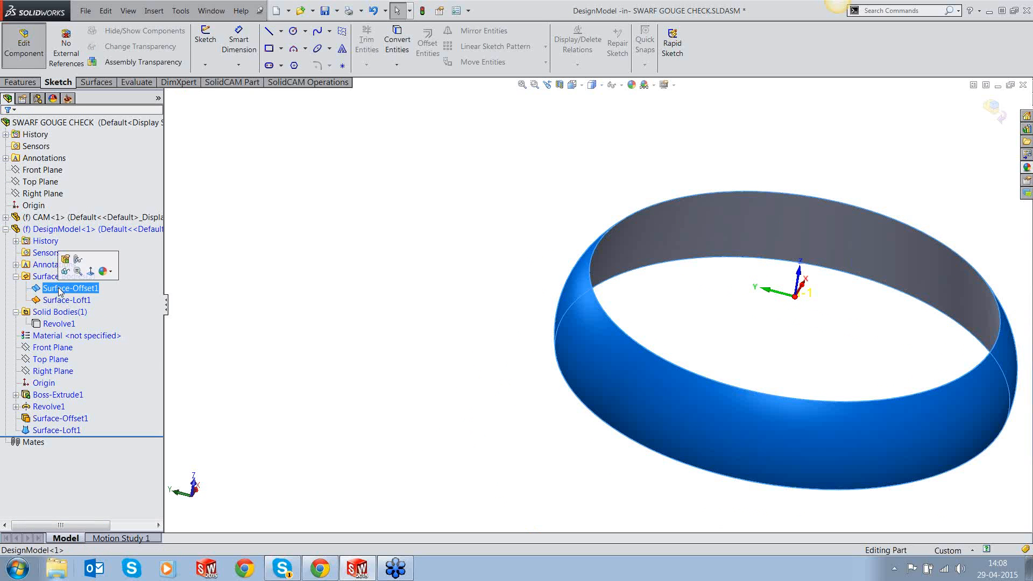
left_click(66, 272)
left_click(350, 320)
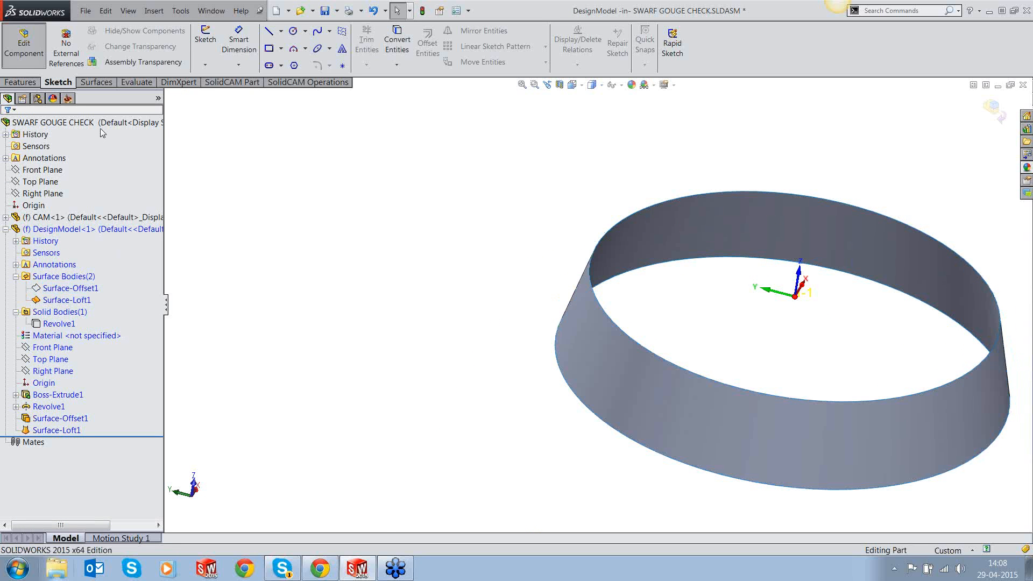
Step: Simulate the SWRF_faces operation against the lofted surface, examine the tool's contact along the wall, and exit the simulation
left_click(67, 99)
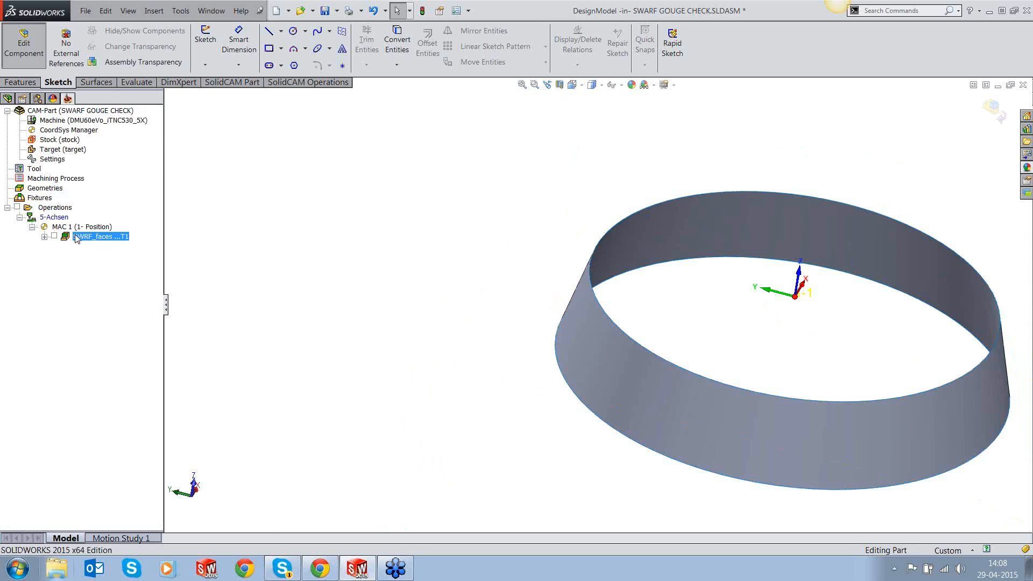
right_click(77, 238)
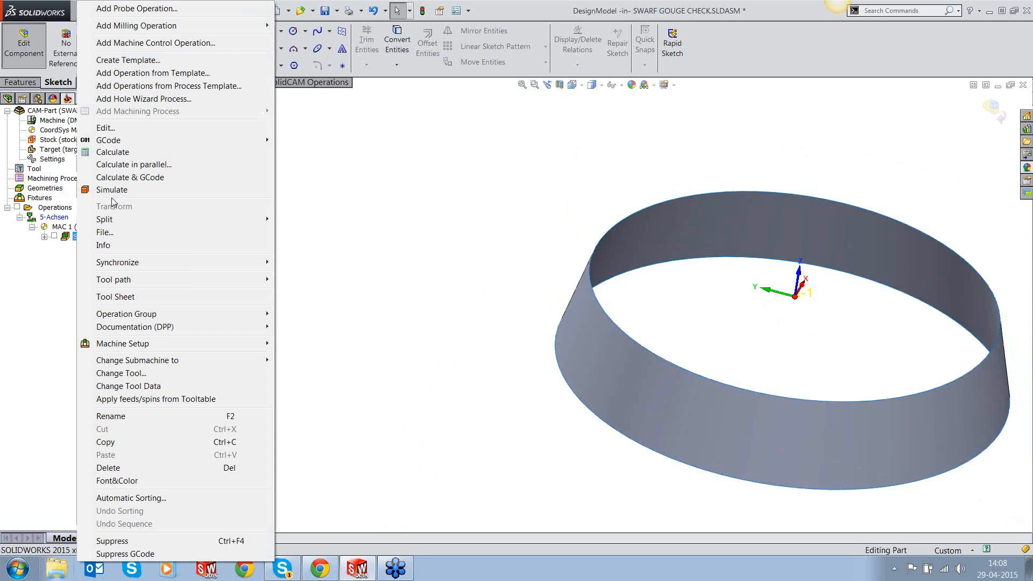
left_click(111, 190)
left_click(123, 462)
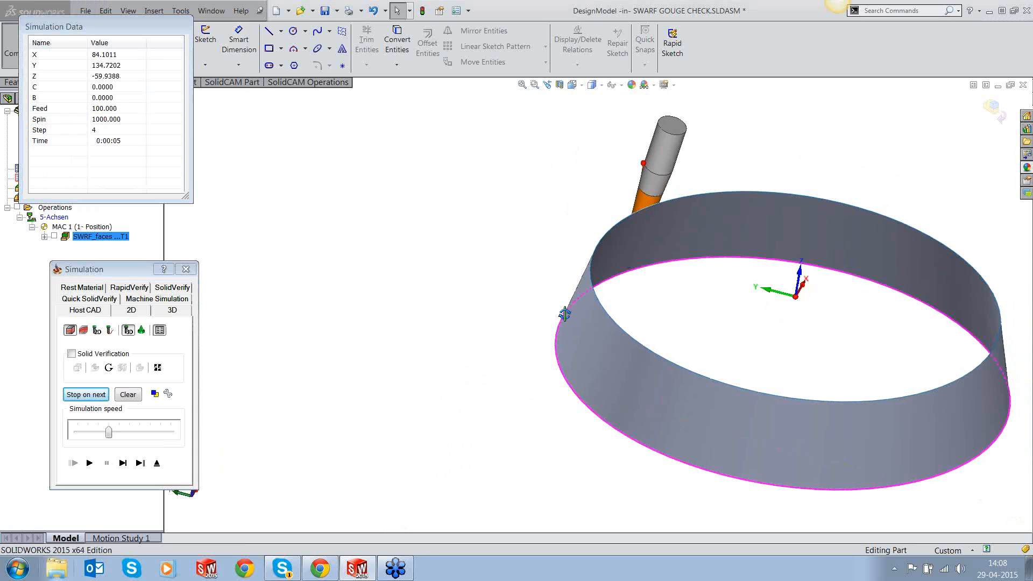
scroll(589, 232, "down", 5)
scroll(588, 230, "down", 1)
middle_click(602, 273)
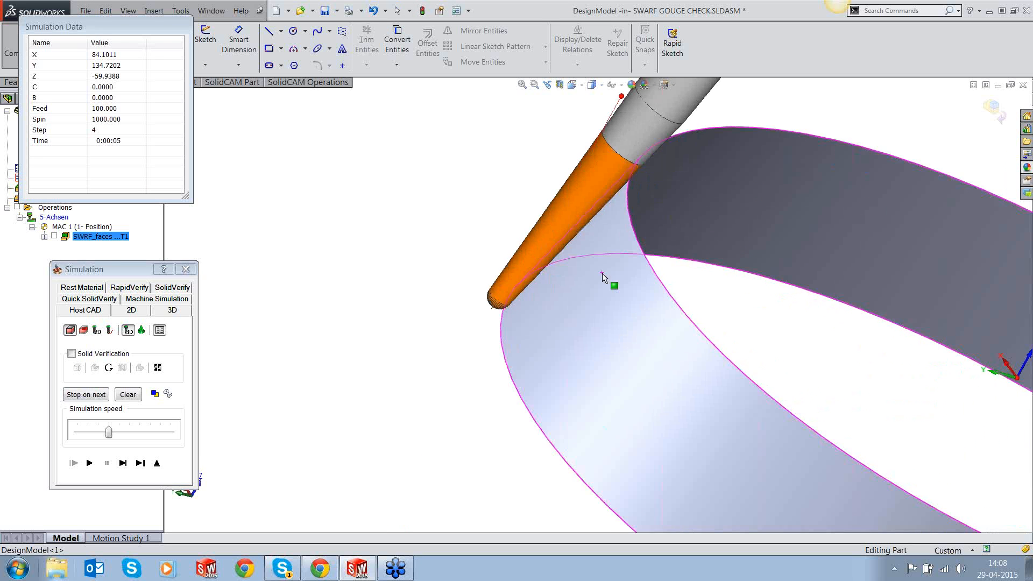
middle_click_drag(602, 273, 603, 240)
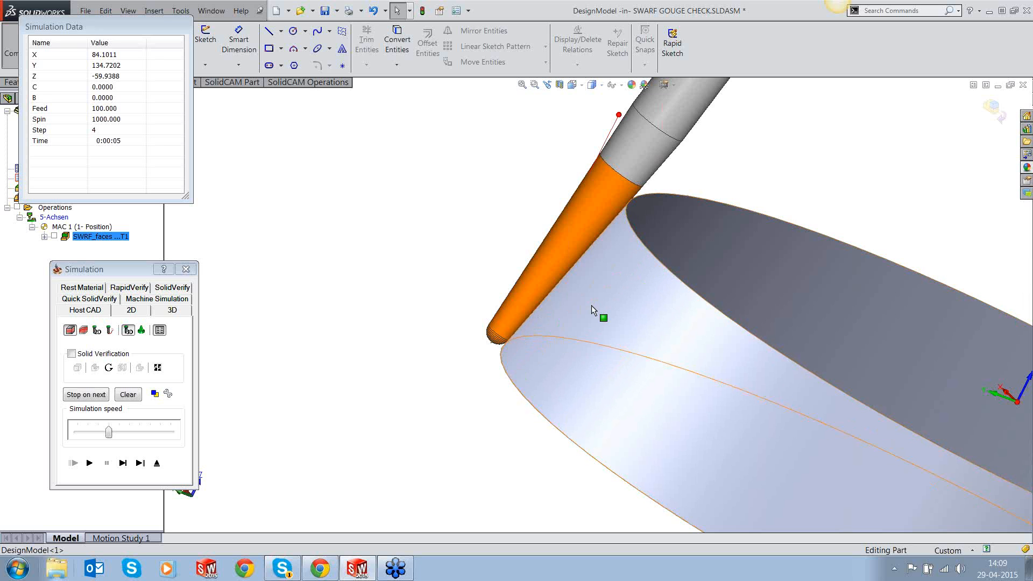
middle_click_drag(592, 305, 541, 307)
scroll(541, 306, "up", 2)
left_click(126, 469)
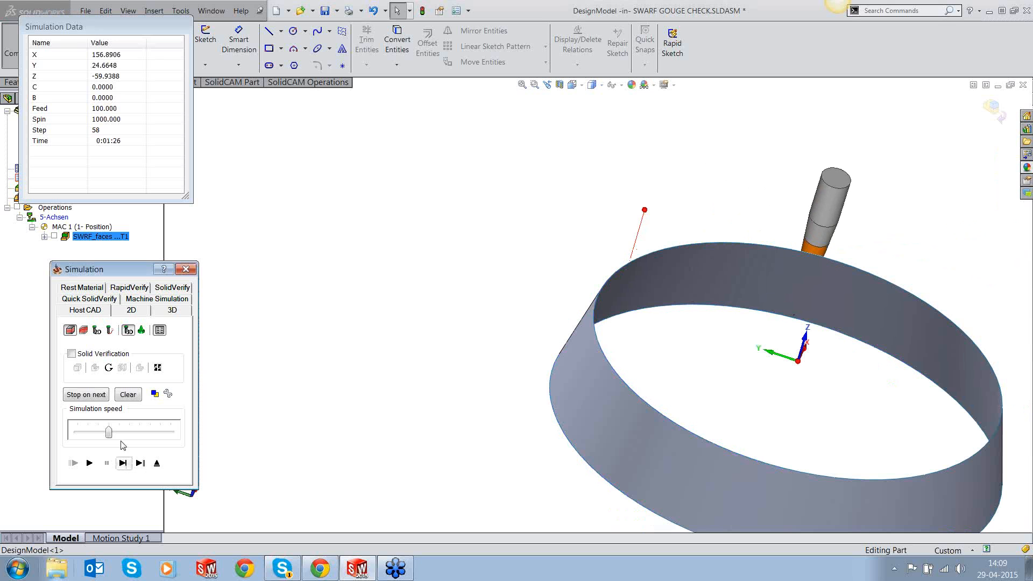
left_click(156, 463)
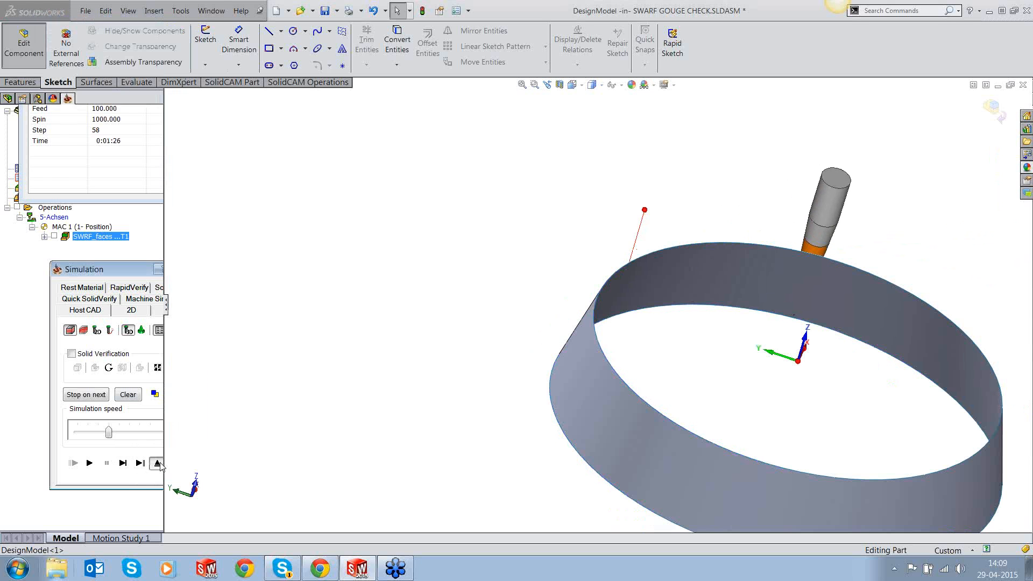
Step: Show the Surface-Offset1 body and hide the Surface-Loft1 body in the design model
left_click(8, 99)
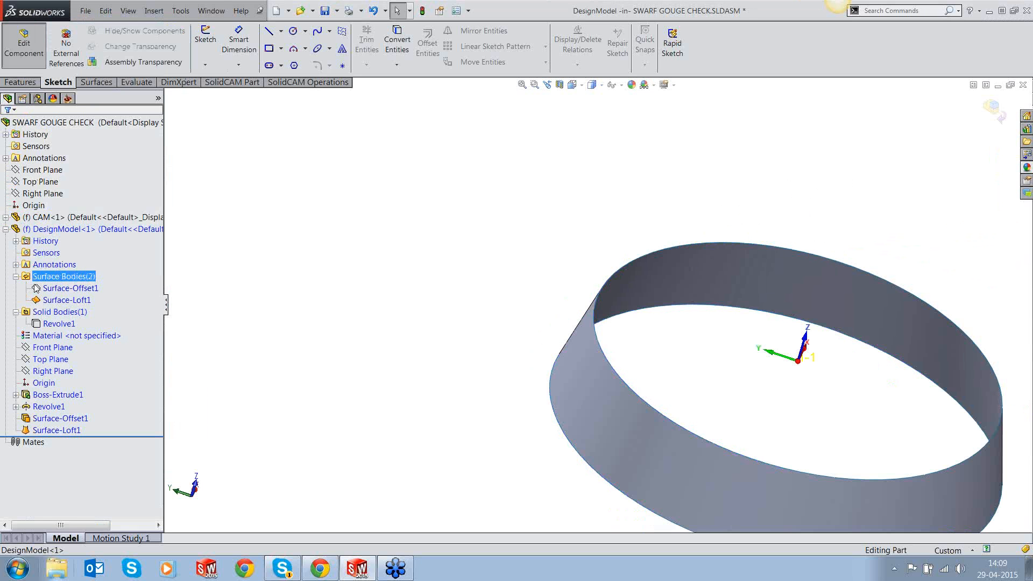
left_click(66, 289)
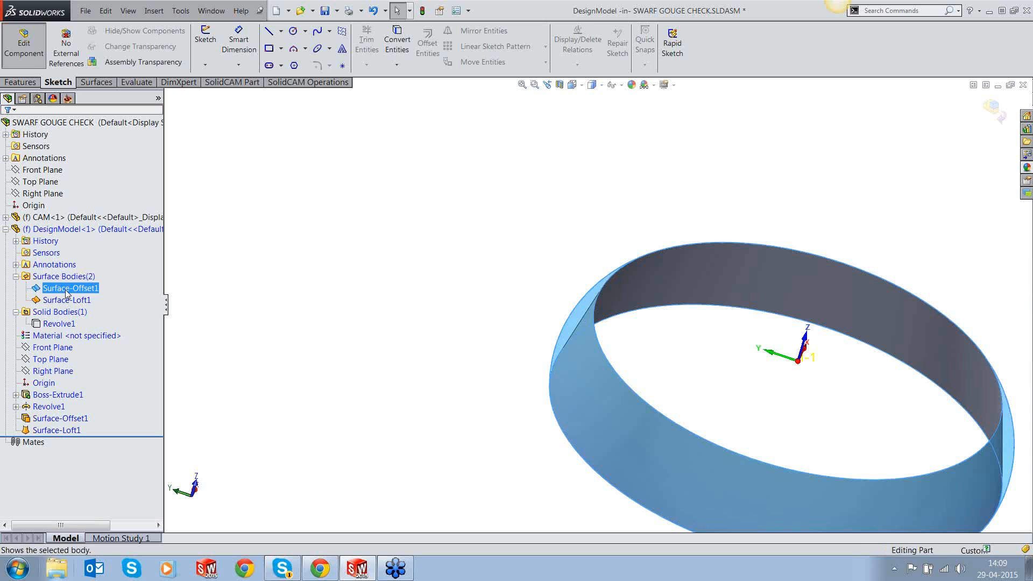
left_click(63, 302)
left_click(73, 286)
left_click(455, 287)
scroll(455, 286, "up", 1)
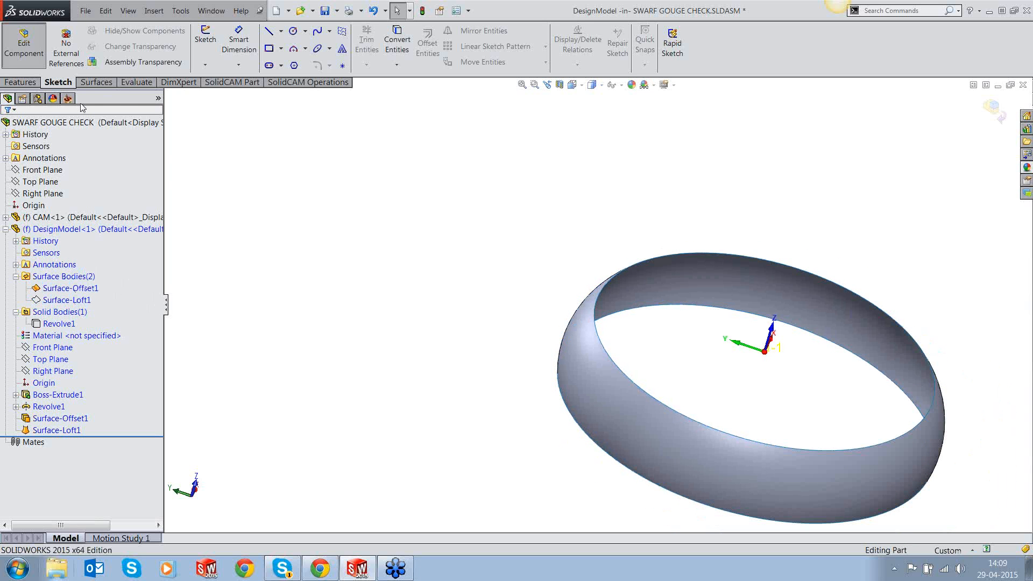
Step: In the SWRF_faces gouge check, enable degouging against swarf surfaces with the Degouge option, then save and recalculate the operation
left_click(67, 99)
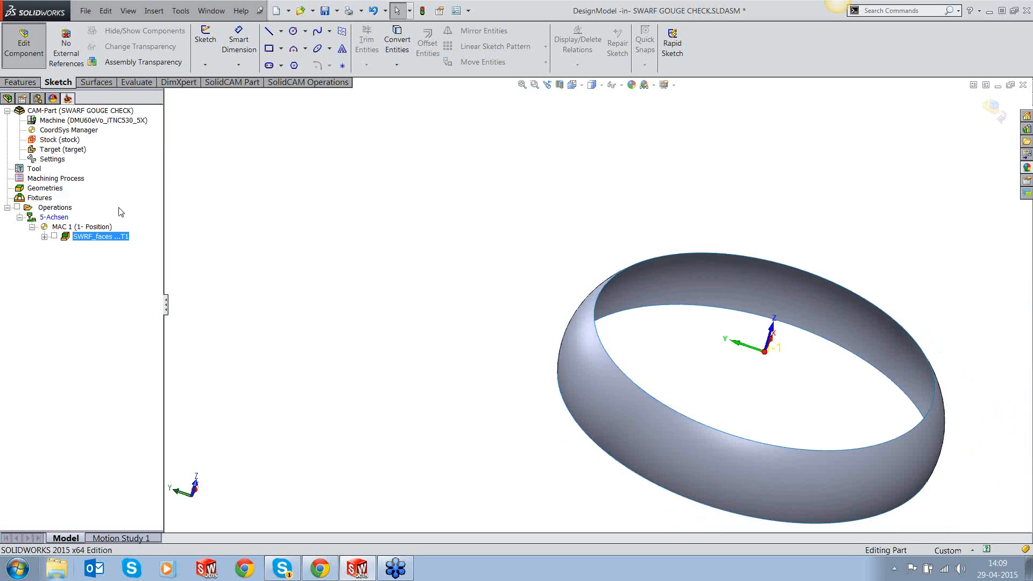
double_click(119, 238)
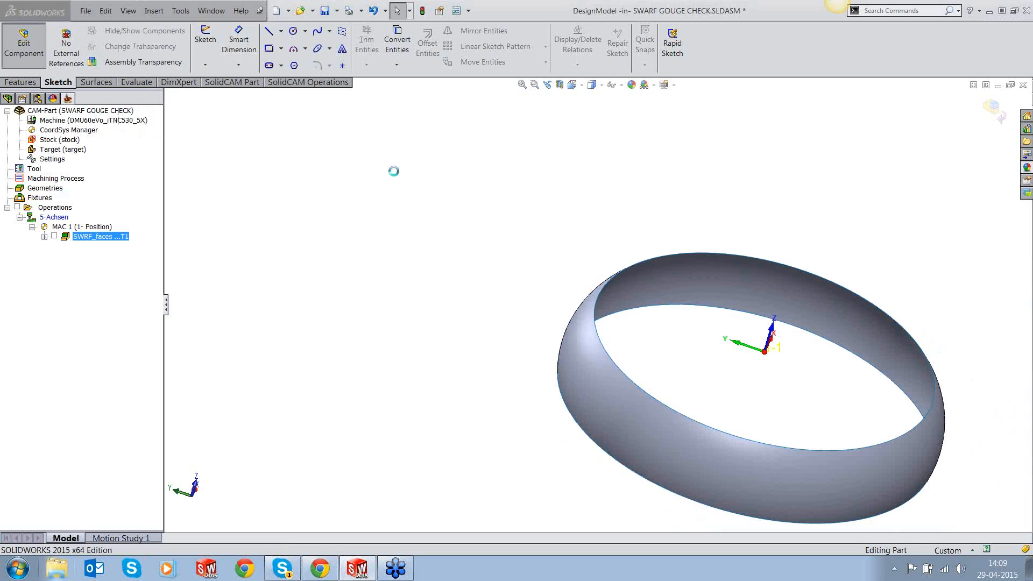
left_click(226, 264)
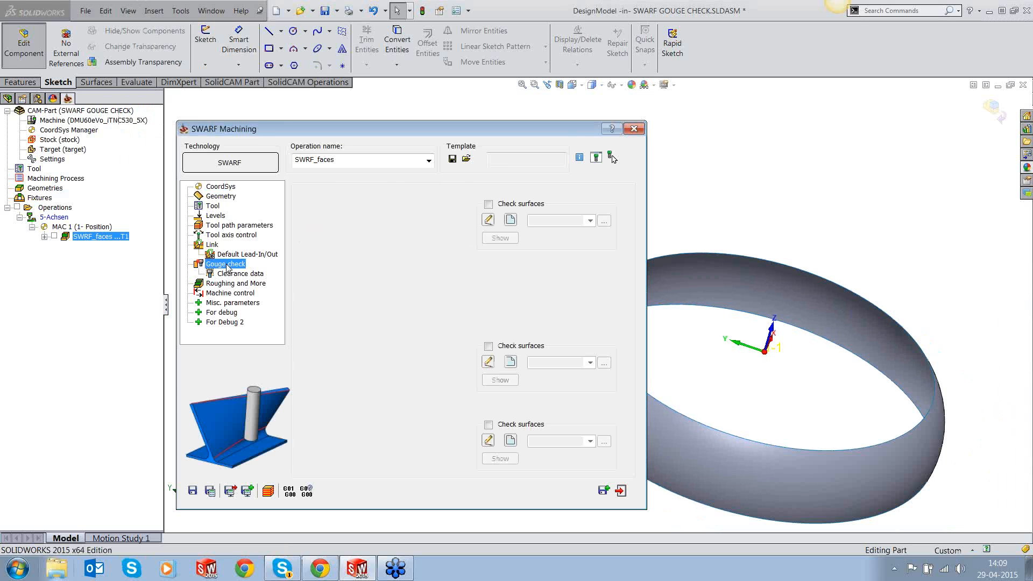
left_click(322, 216)
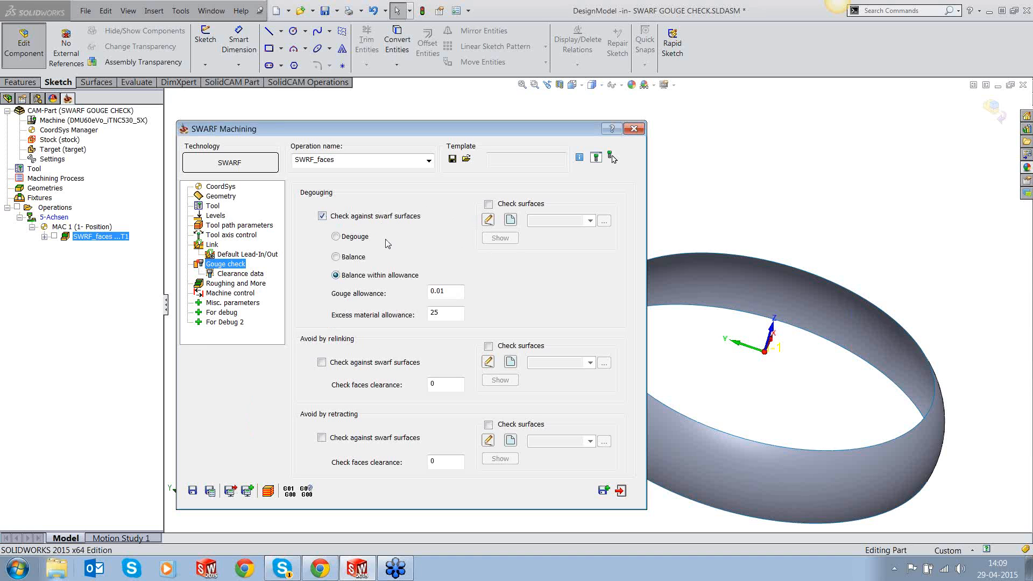
left_click(359, 238)
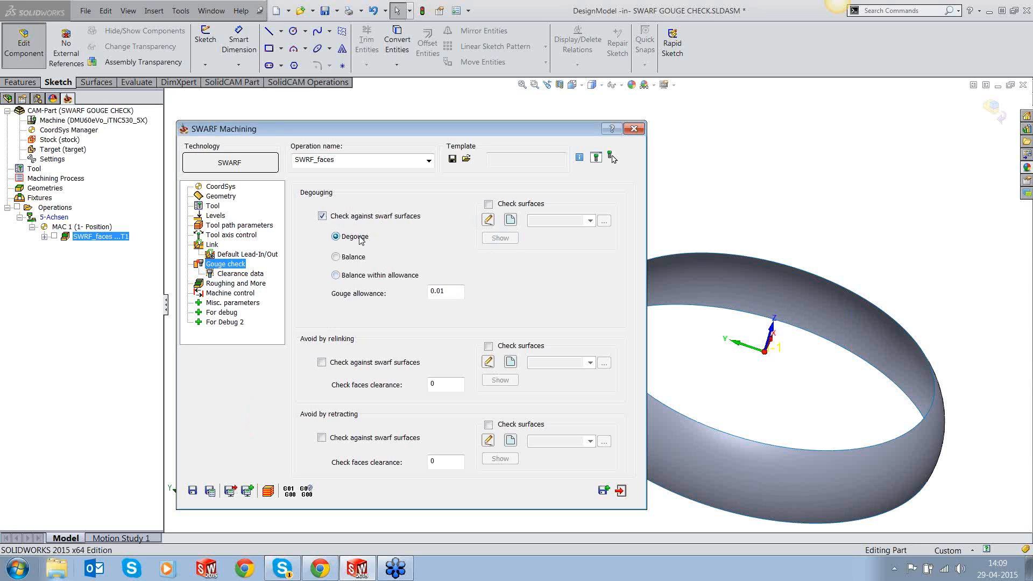
left_click_drag(451, 291, 422, 302)
left_click(210, 490)
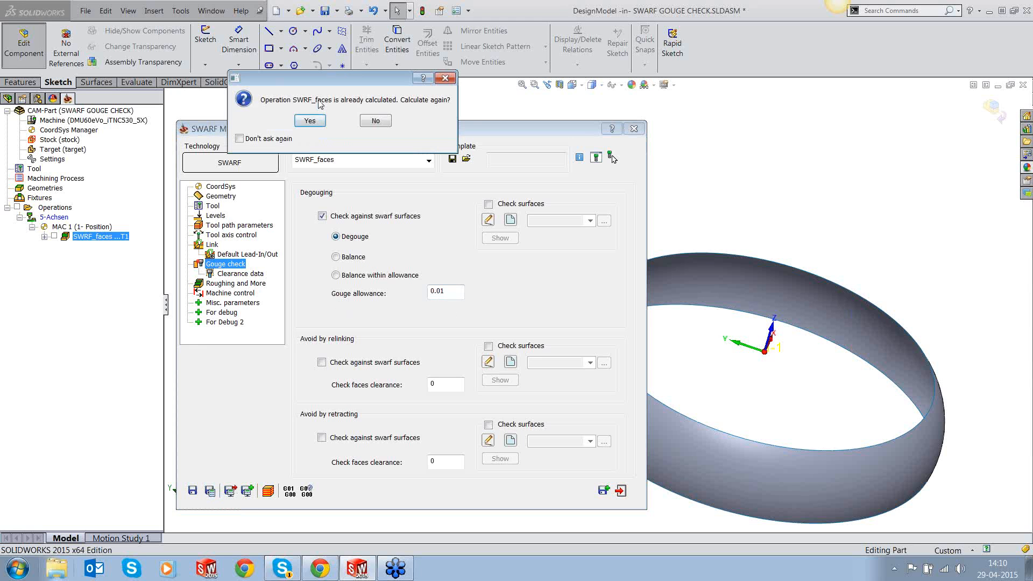
left_click(310, 118)
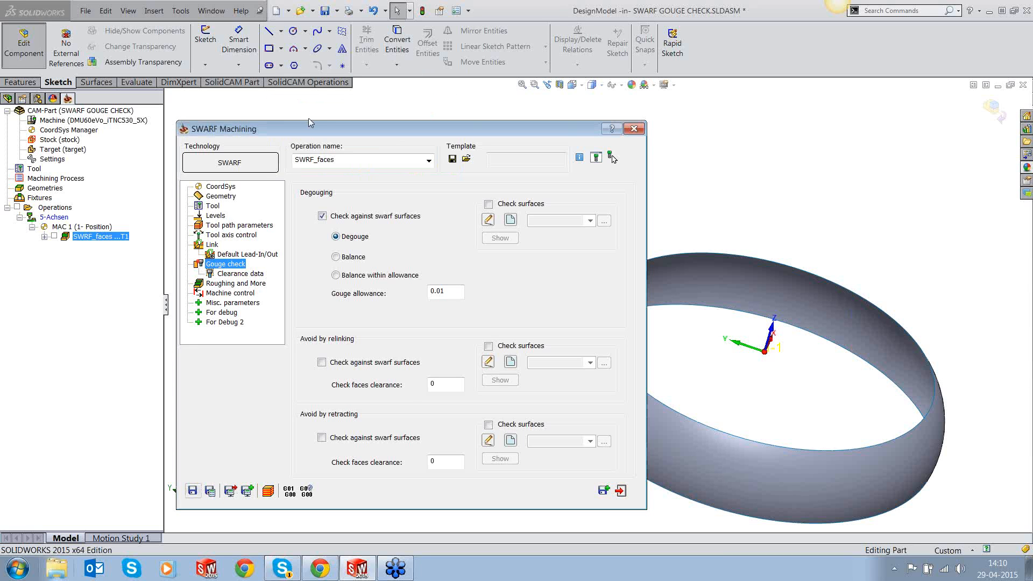
Step: Simulate the degouged SWRF_faces toolpath, advancing the tool through its first moves along the convex surface
left_click(268, 491)
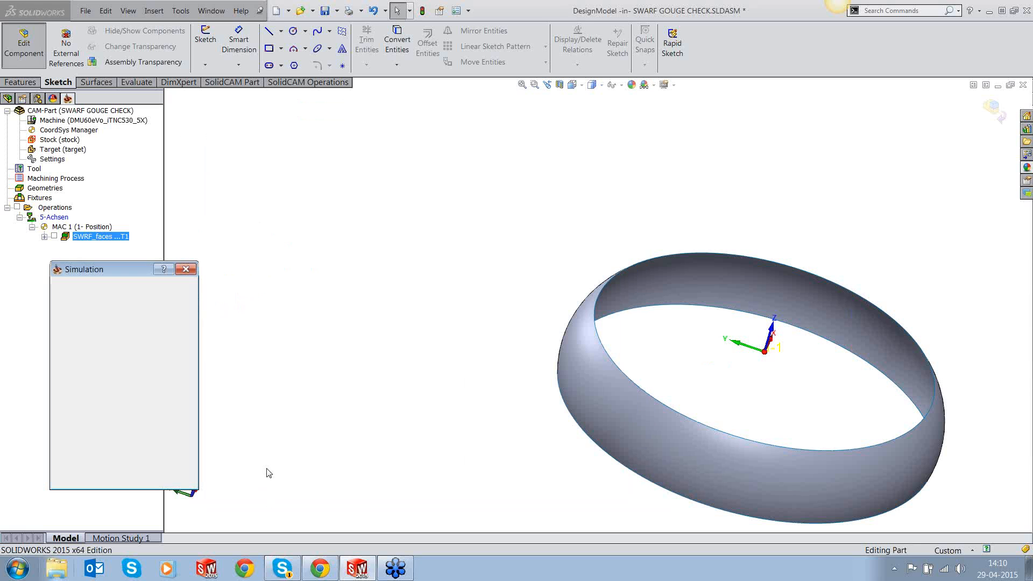
left_click(123, 462)
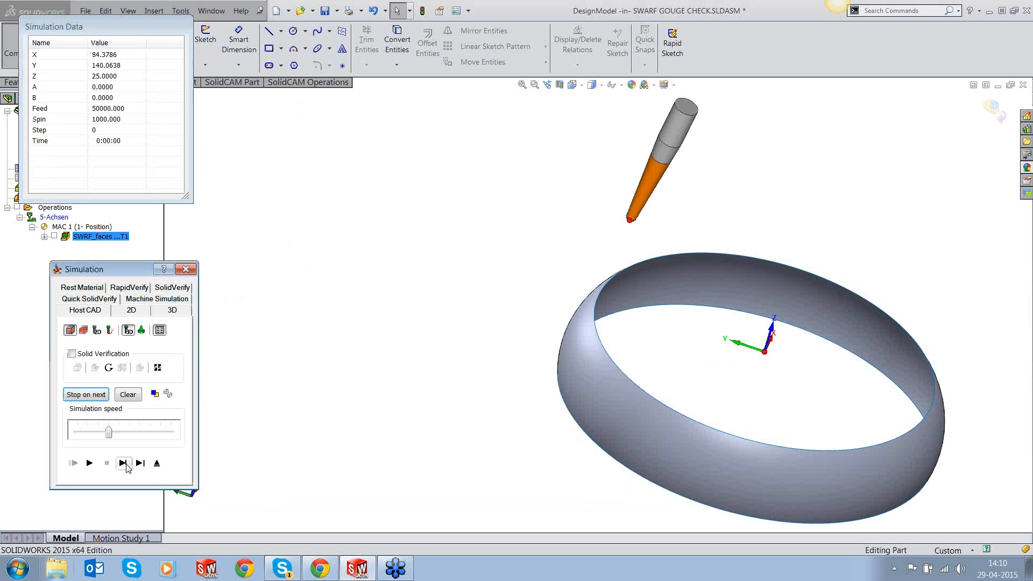
left_click(122, 463)
left_click(126, 464)
left_click(126, 463)
left_click(126, 463)
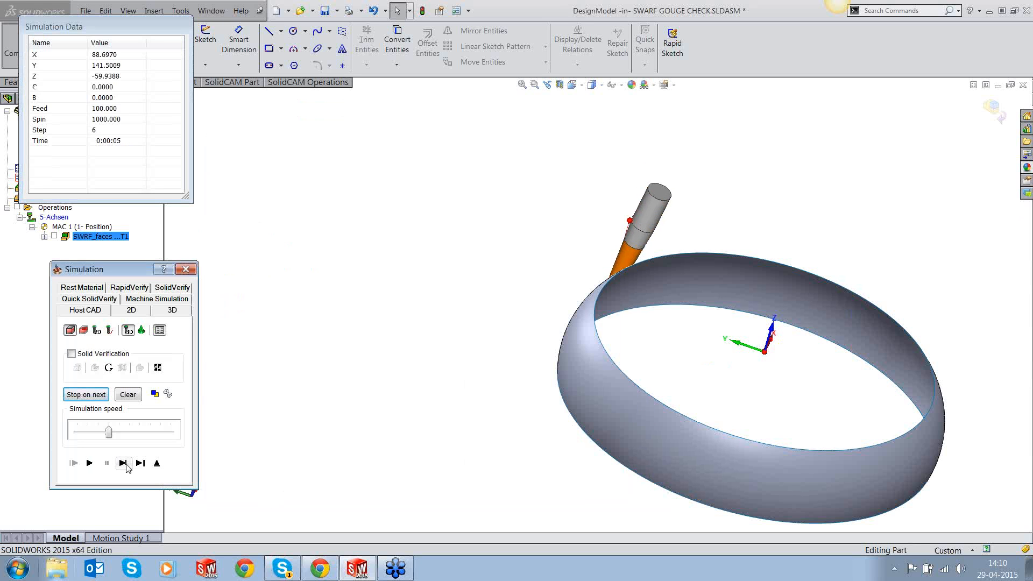
left_click(126, 464)
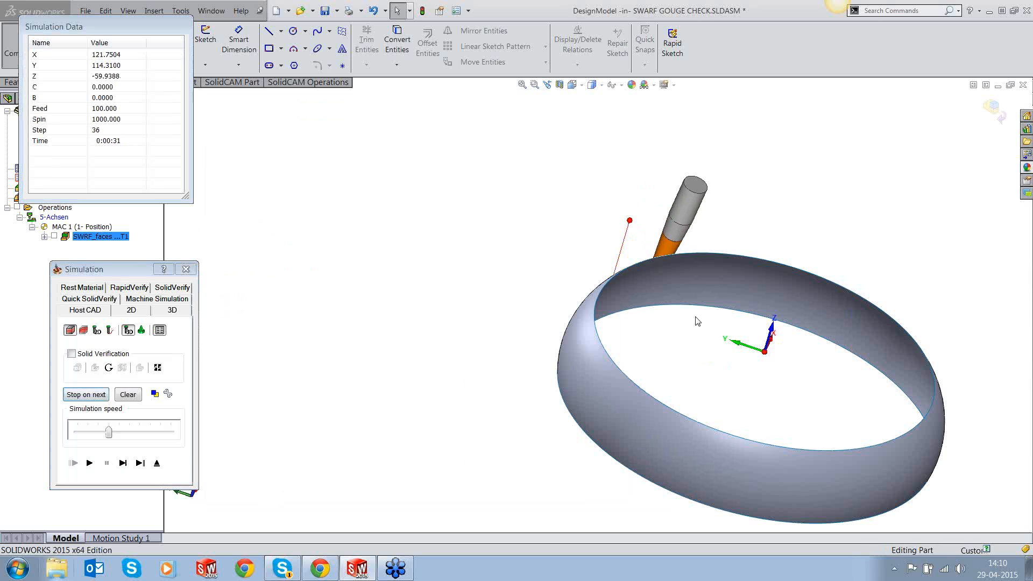
Step: Examine a close-up side profile of the tool against the convex surface as the toolpath advances, then exit the simulation
middle_click_drag(695, 318, 544, 240)
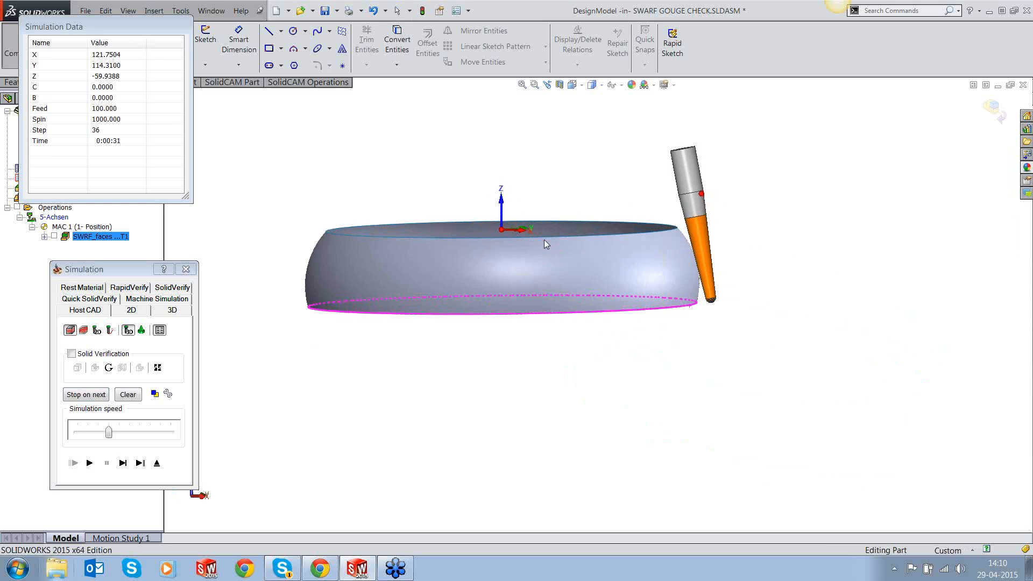
scroll(690, 298, "down", 2)
scroll(689, 298, "down", 3)
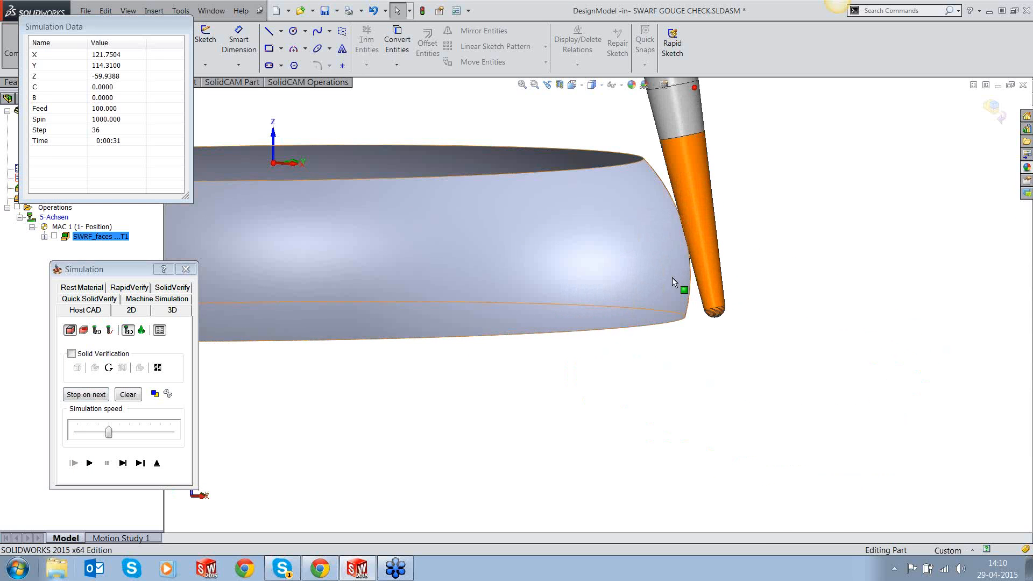
middle_click_drag(678, 247, 682, 247)
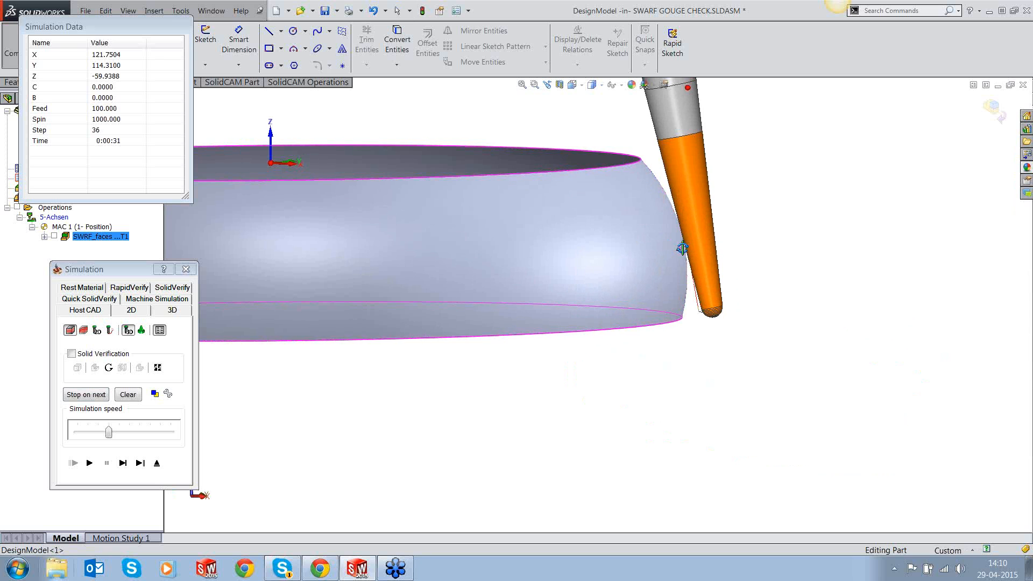
key("space")
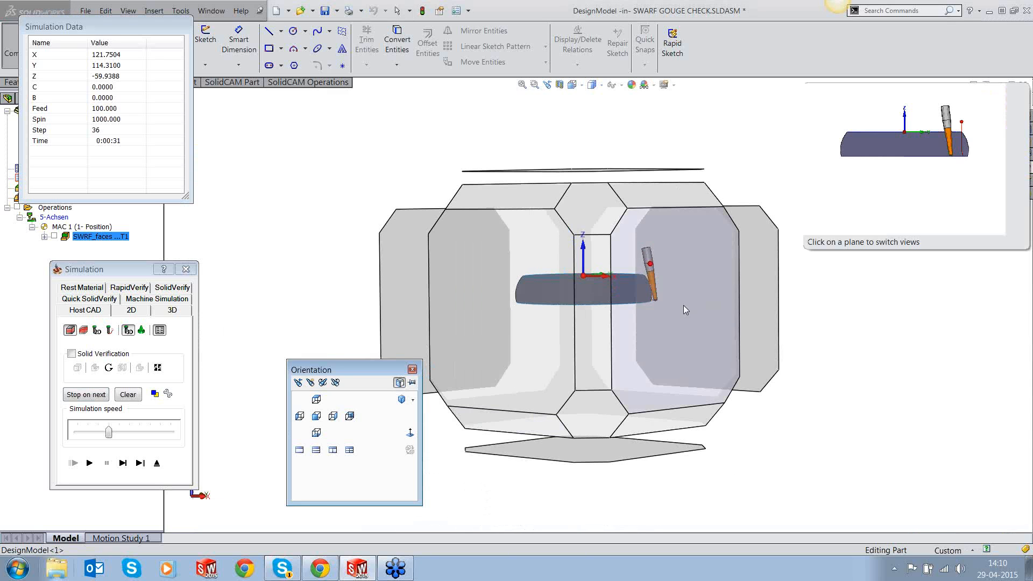
left_click(550, 318)
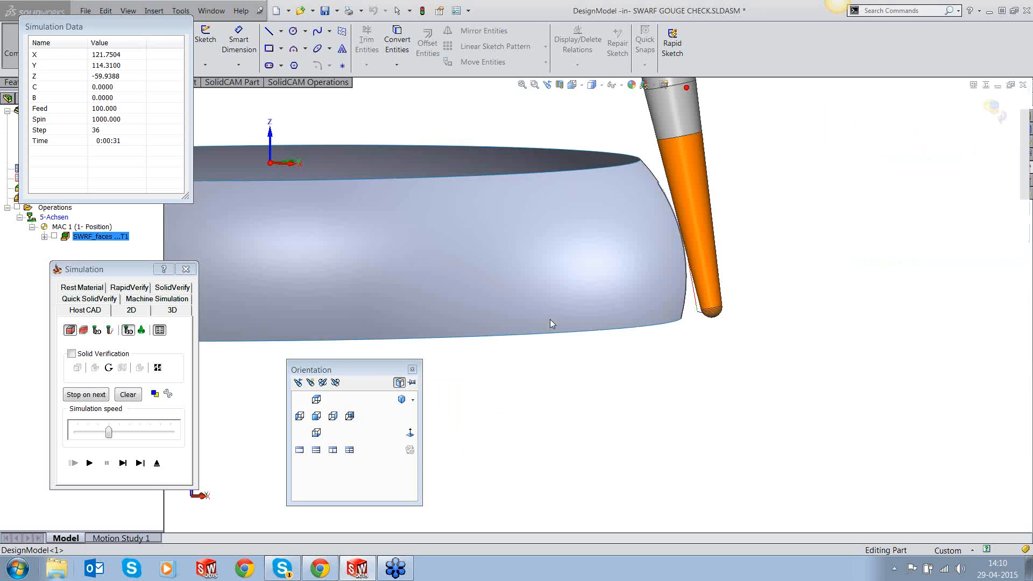
left_click(122, 462)
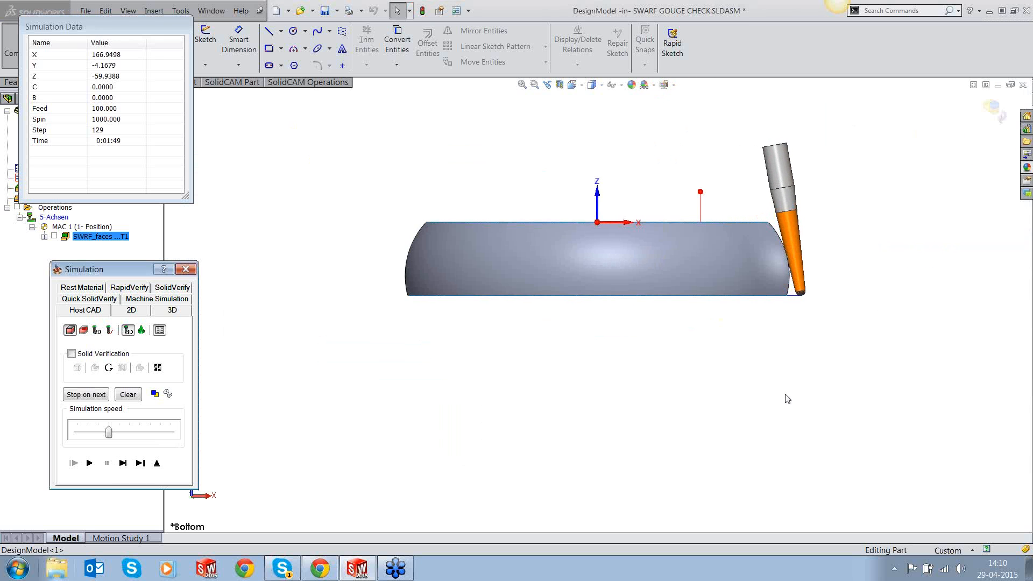
left_click(534, 85)
left_click_drag(705, 194, 837, 326)
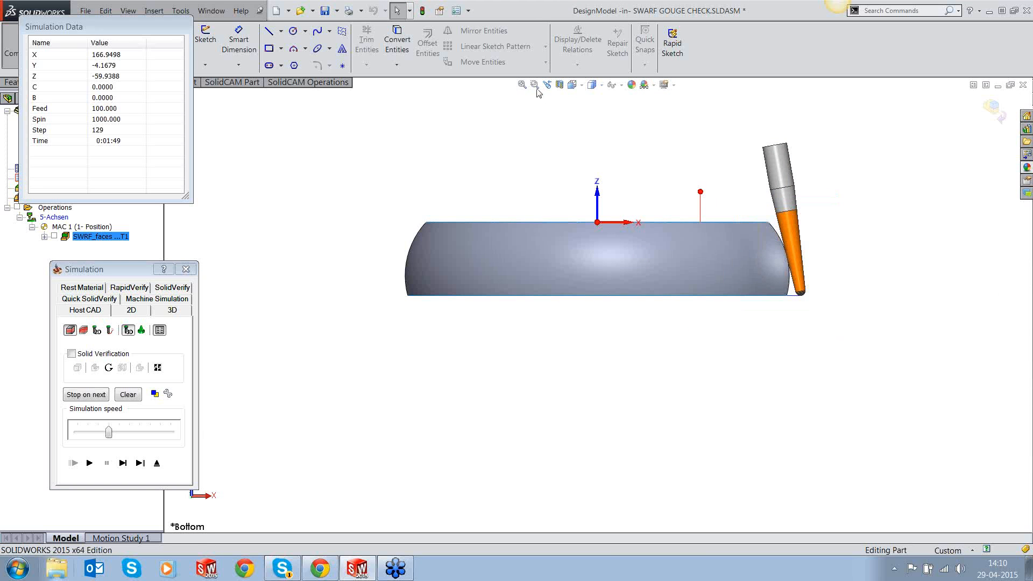
left_click_drag(700, 194, 837, 330)
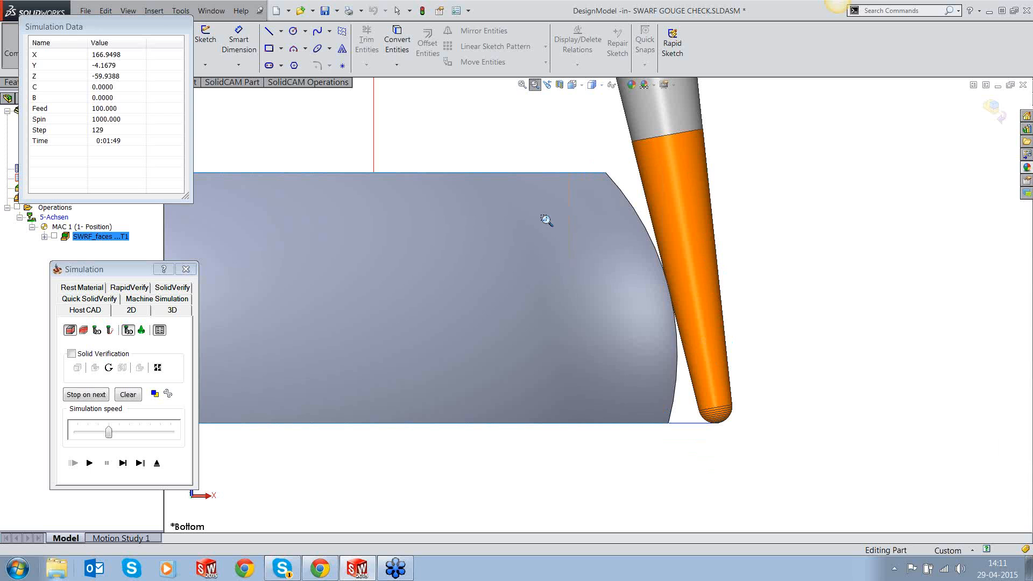
left_click(158, 469)
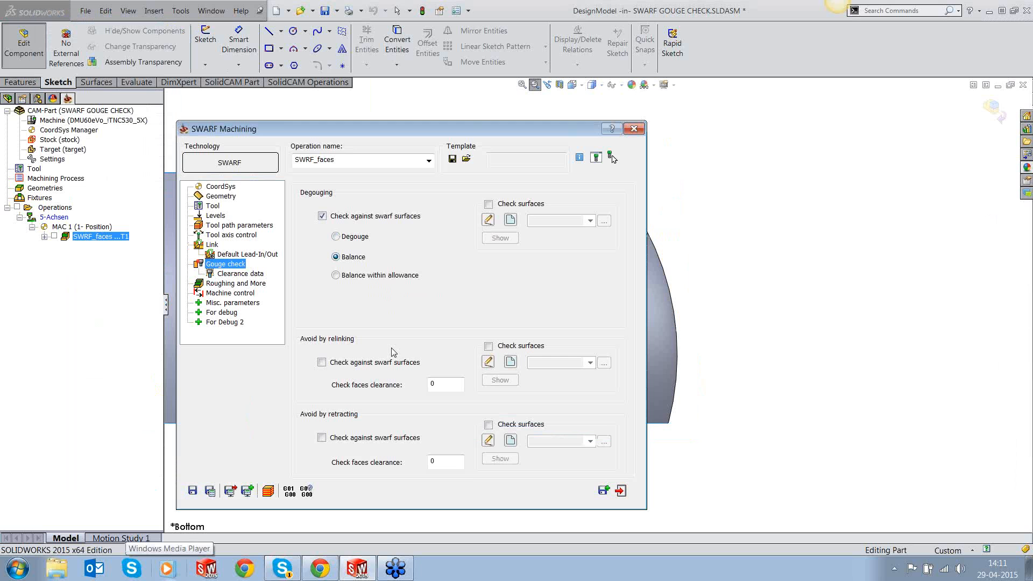
Step: Switch the swarf-surface degouging option to Balance, then save and recalculate the SWRF_faces operation
left_click(211, 491)
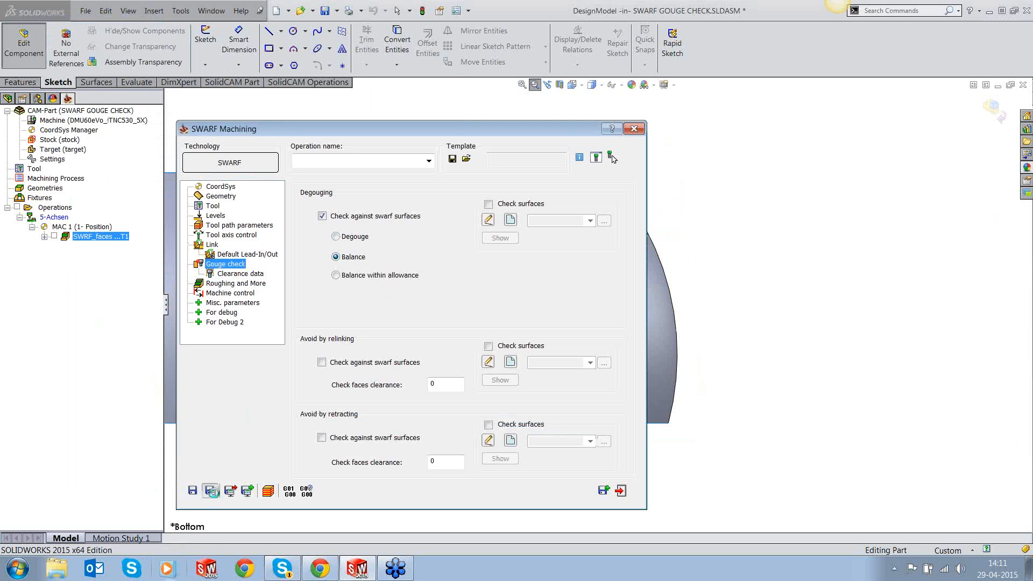
left_click(302, 123)
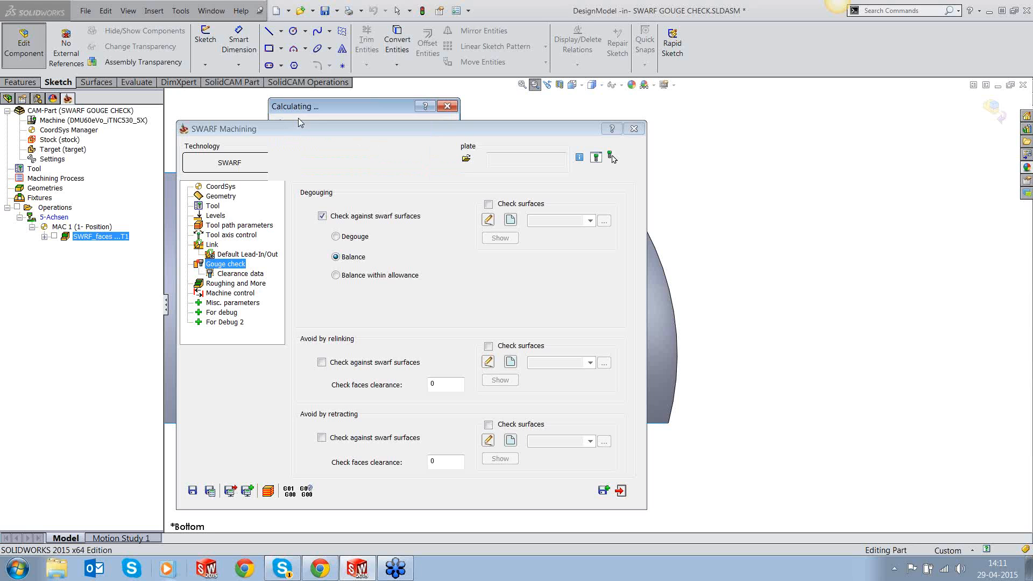
Step: Simulate the balanced SWRF_faces toolpath at maximum speed and examine how the tool meets the convex surface's profile
left_click(268, 491)
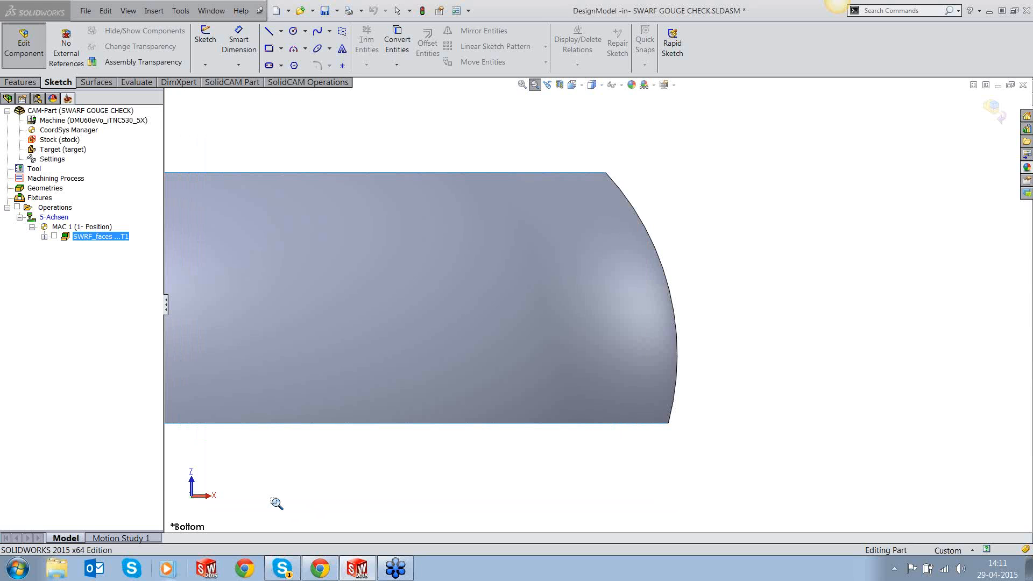
left_click(121, 463)
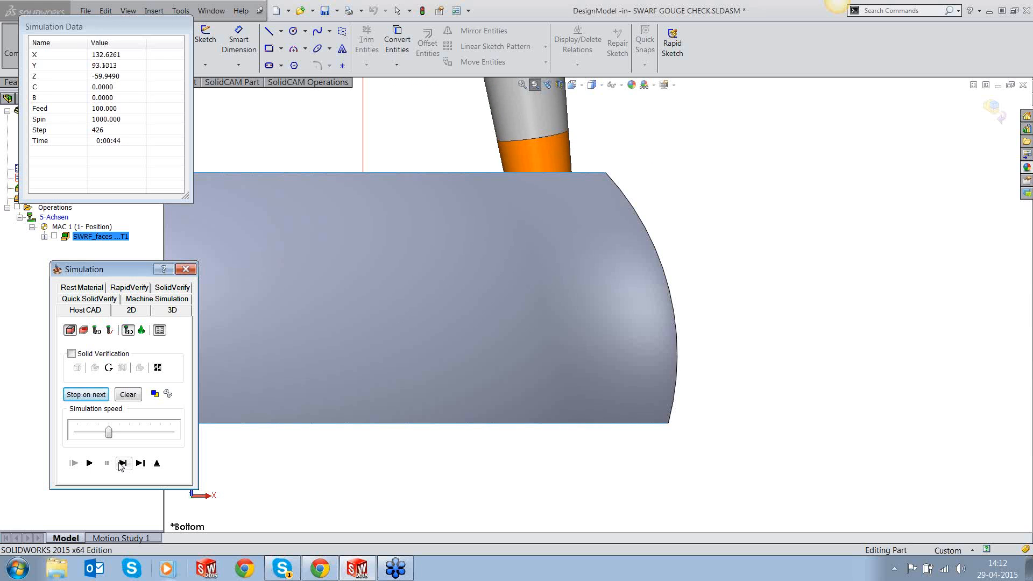
left_click_drag(109, 432, 180, 433)
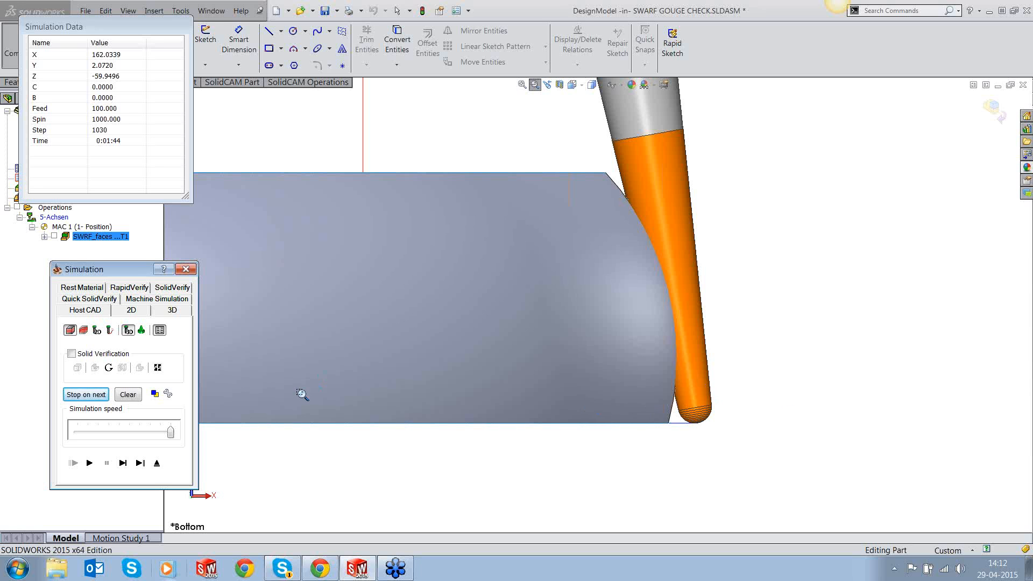
Step: Switch the SWRF_faces degouging to Balance within allowance with gouge allowance 1 and excess material allowance 5, then save and recalculate
left_click(157, 464)
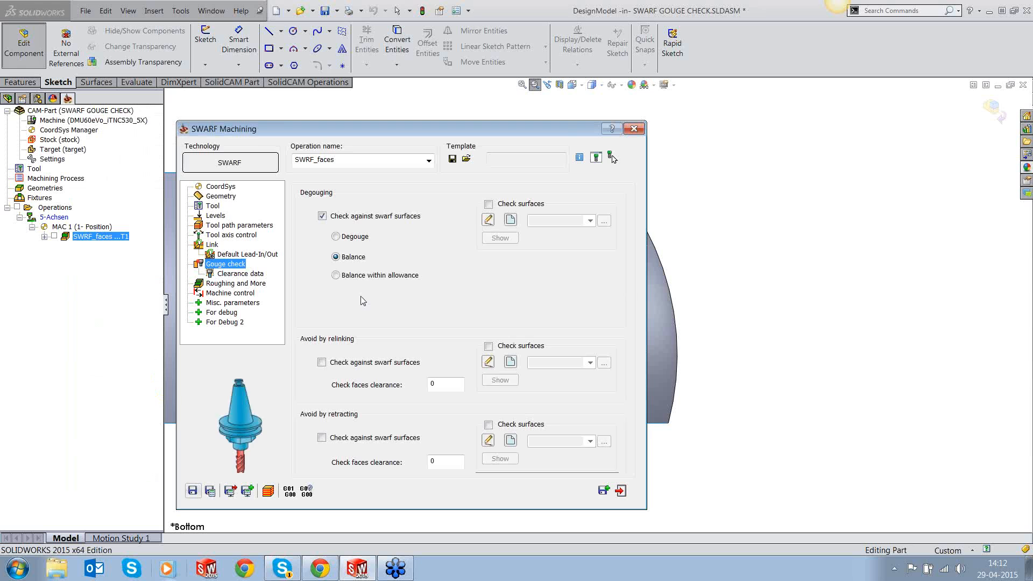
left_click(359, 276)
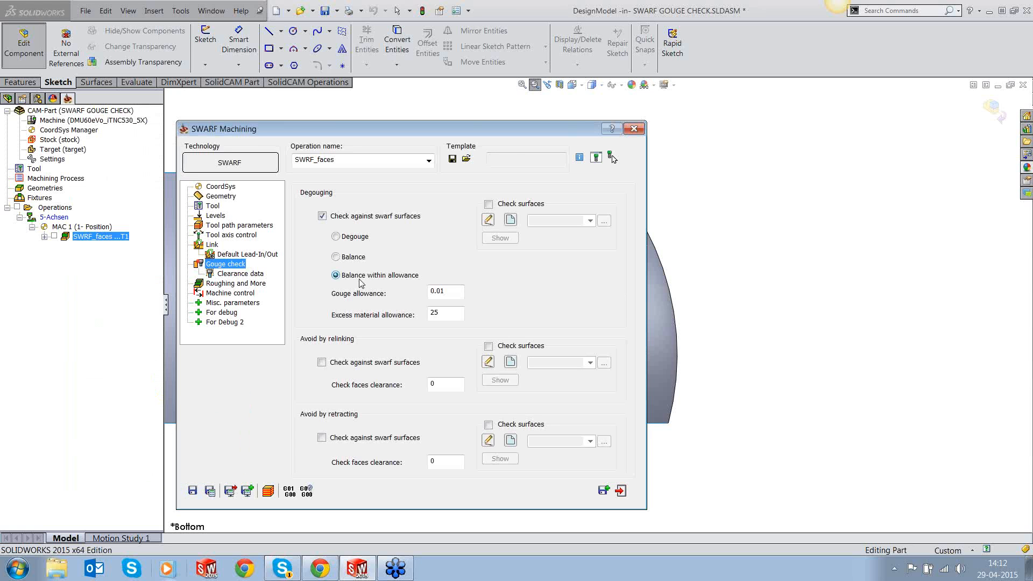
left_click(455, 292)
left_click_drag(454, 292, 419, 293)
type("1")
left_click(440, 314)
left_click_drag(440, 314, 398, 316)
type("5")
left_click(210, 490)
left_click(314, 120)
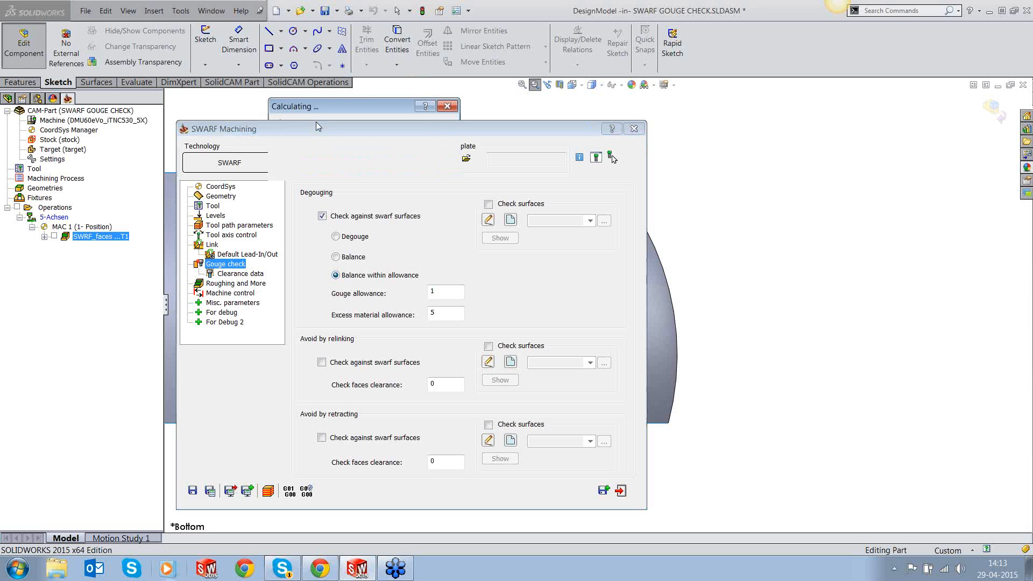
Step: Simulate the recalculated SWRF_faces toolpath at about half speed and pause it once the tool reaches the convex end profile
left_click(267, 490)
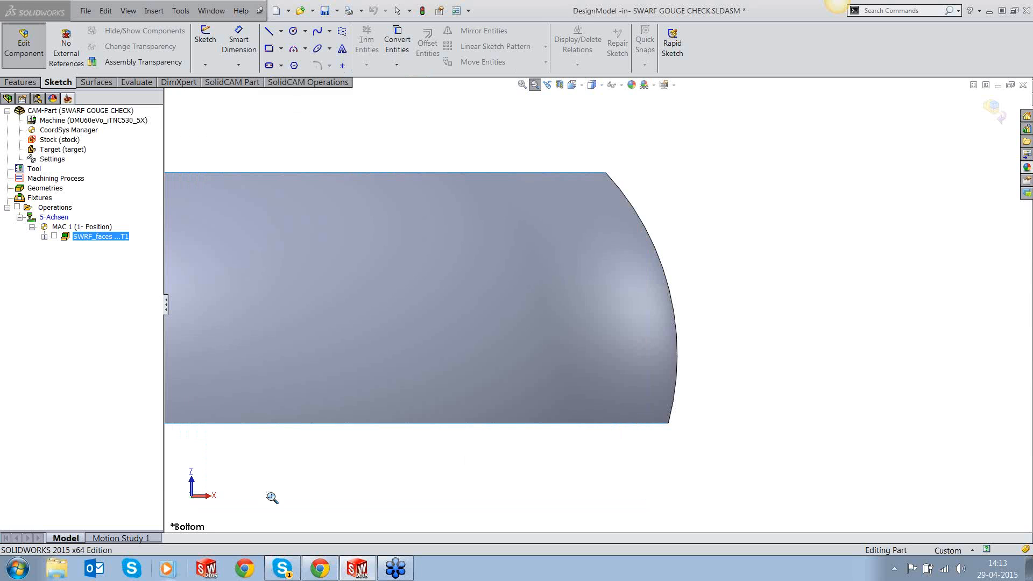
left_click(123, 463)
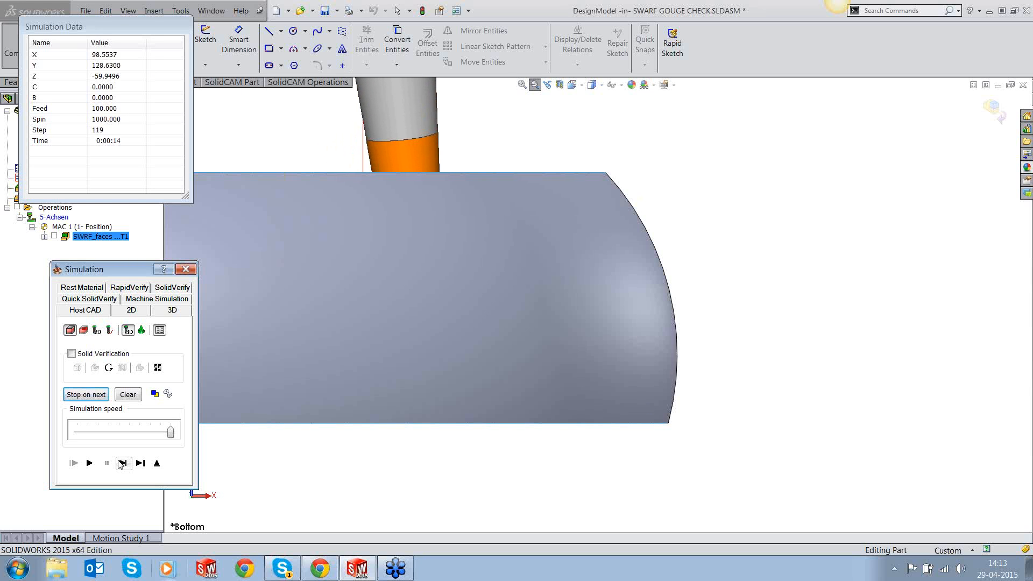
left_click_drag(171, 433, 129, 439)
left_click(89, 464)
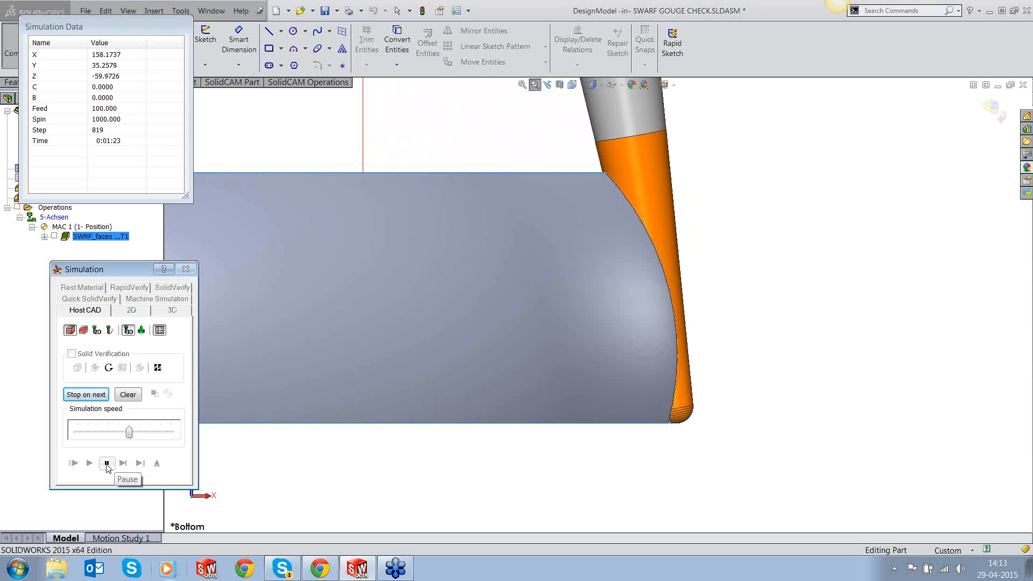
left_click(107, 463)
Step: Advance the paused simulation move by move to examine how the tool meets the convex profile, then exit the simulation
left_click(130, 464)
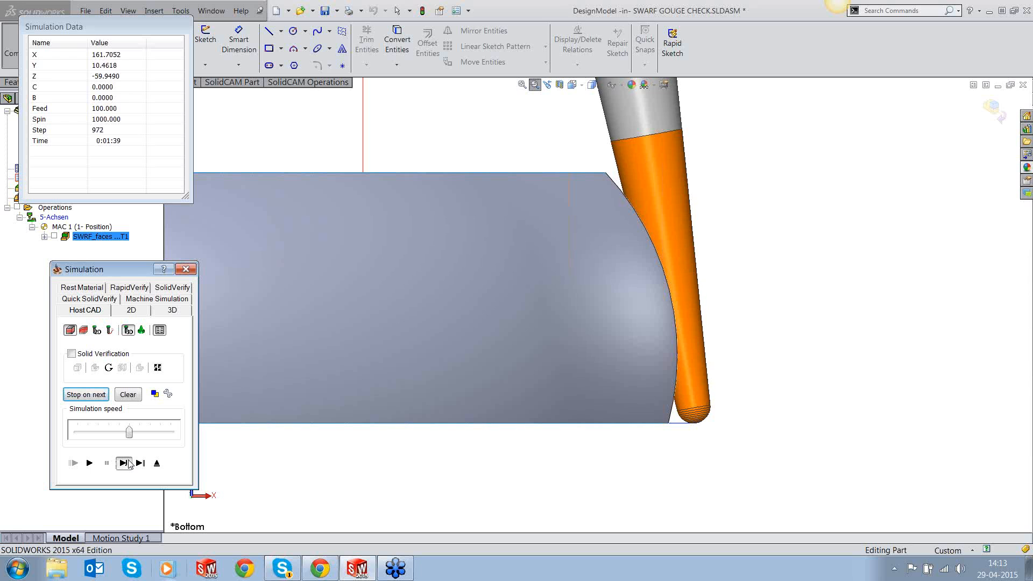
left_click(129, 465)
left_click(129, 464)
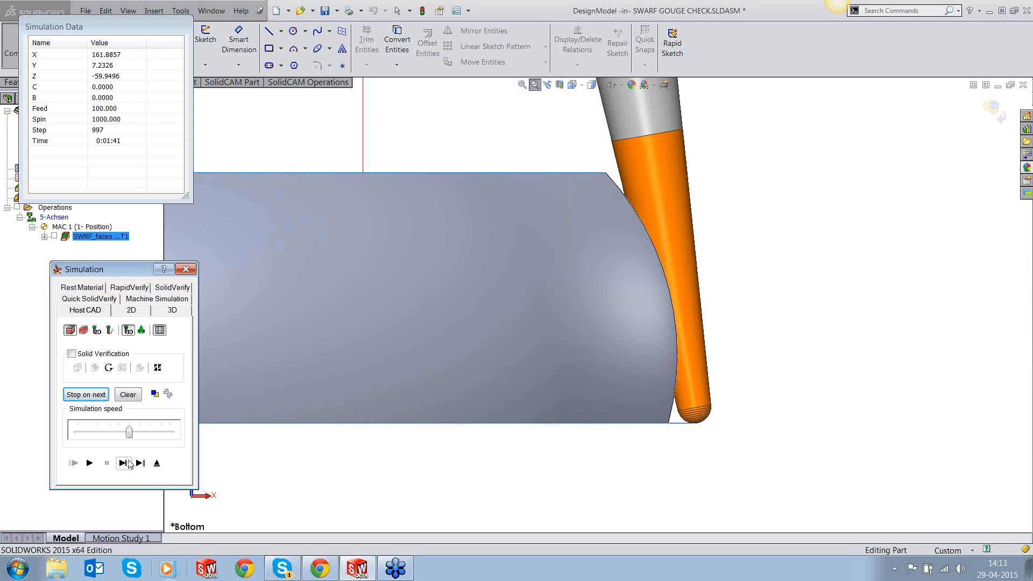
left_click(129, 464)
left_click(129, 464)
left_click(129, 464)
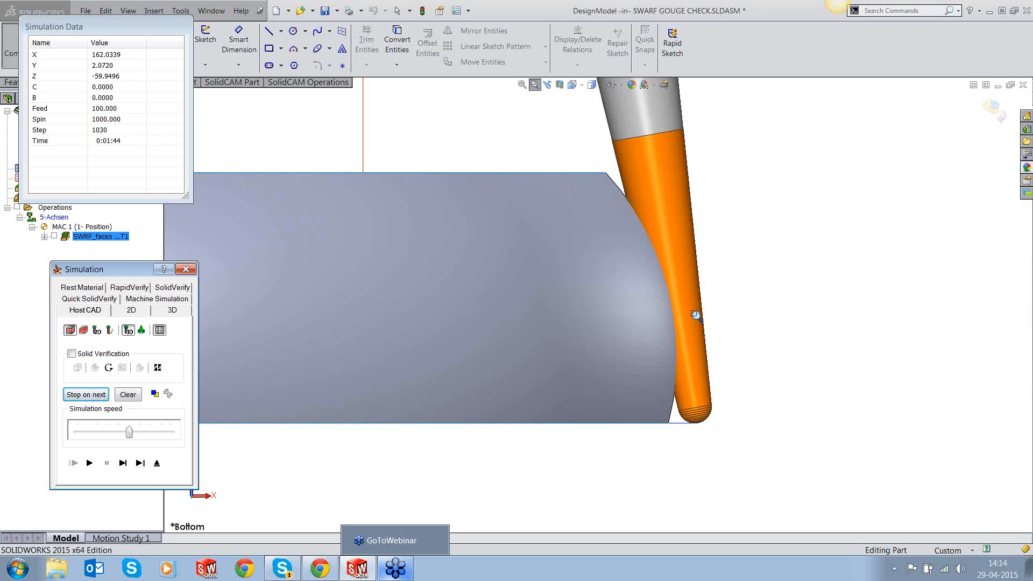
left_click(157, 464)
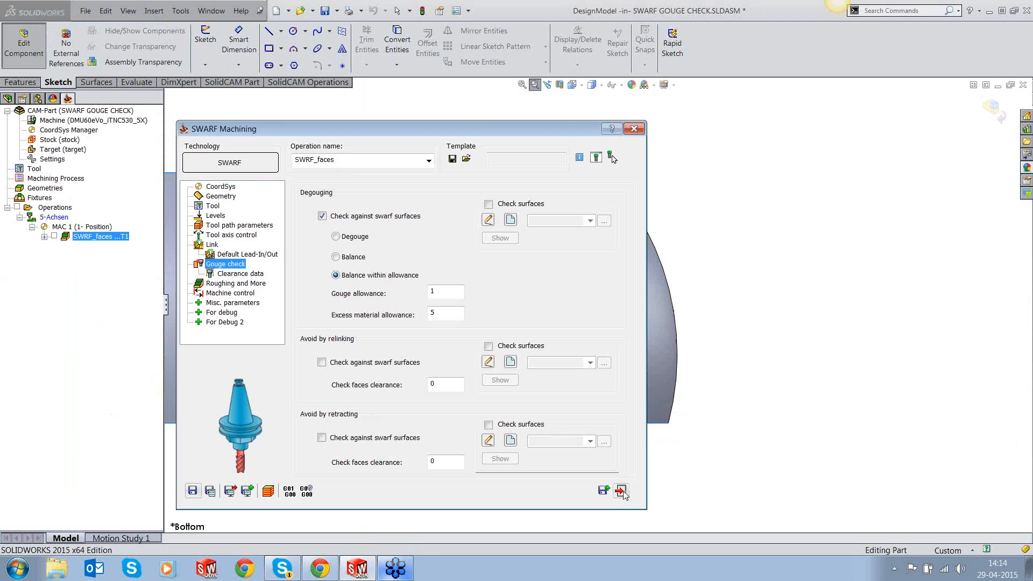
Step: Leave the SWARF operation and open the recent CAM-Part Example3
left_click(629, 496)
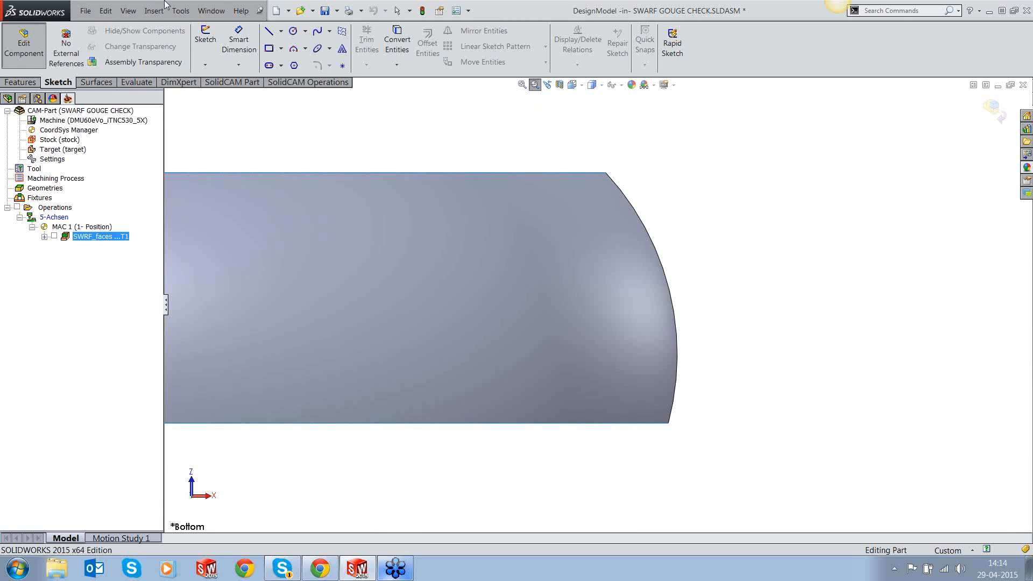
left_click(180, 12)
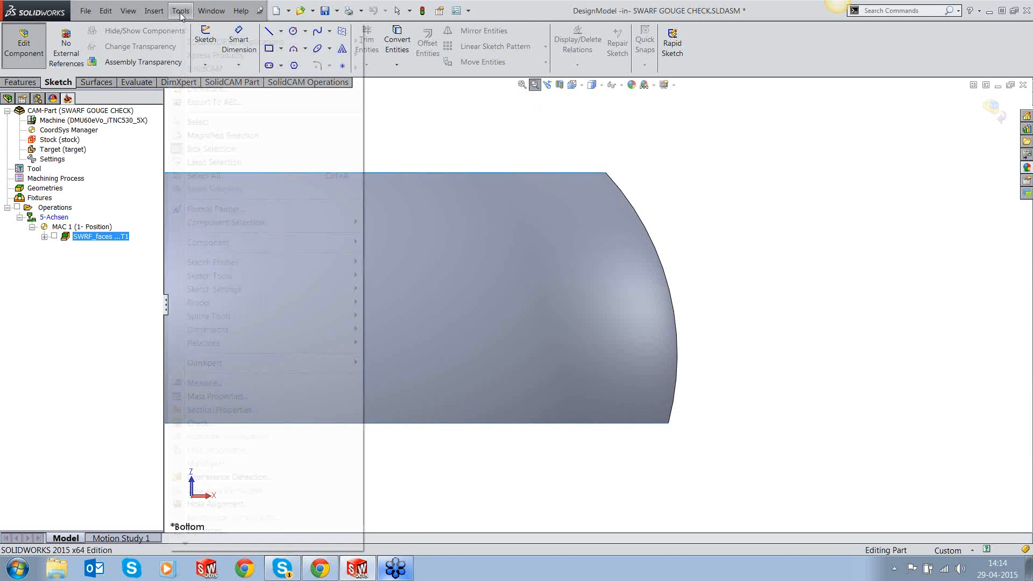
mouse_move(205, 68)
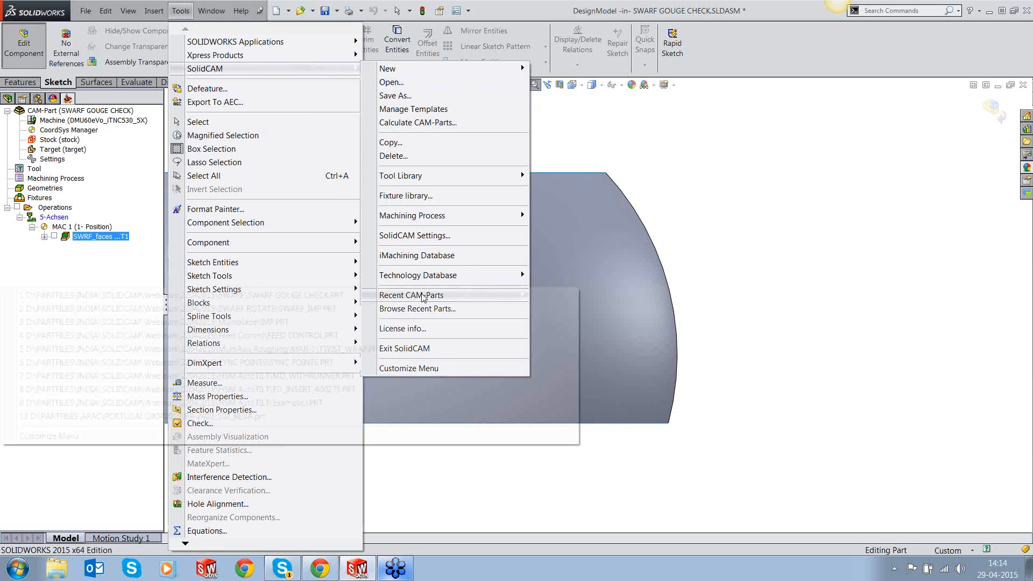
mouse_move(423, 296)
left_click(314, 405)
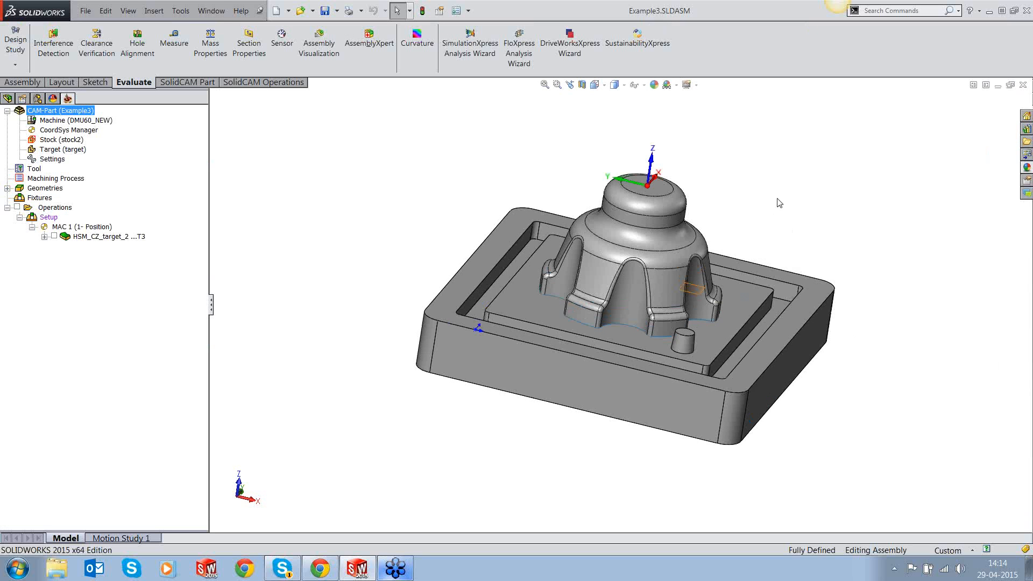
Step: Hide the DesignModel component of the Example3 assembly and restore its visibility
middle_click_drag(779, 203, 741, 263)
left_click(643, 330)
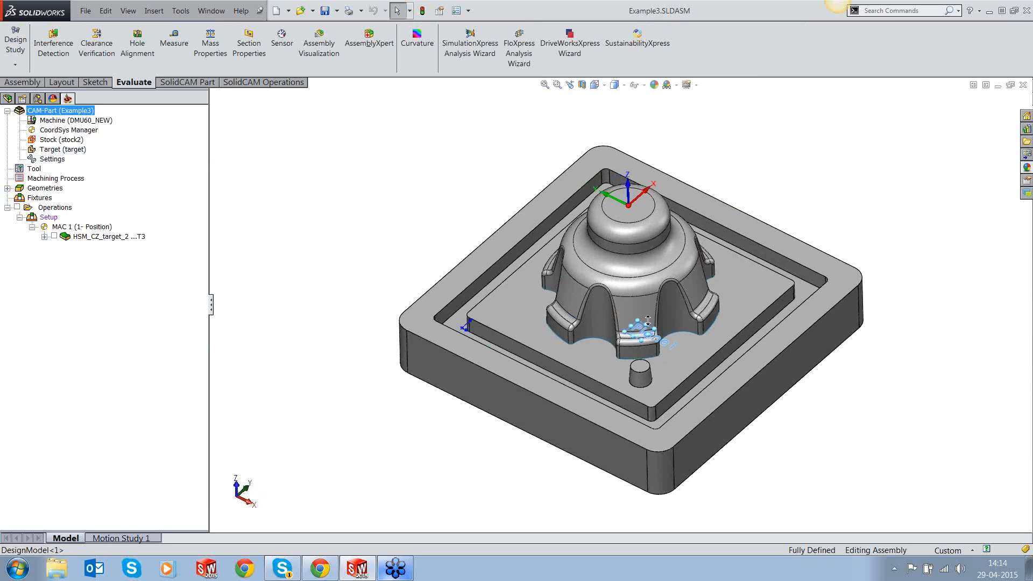
right_click(641, 332)
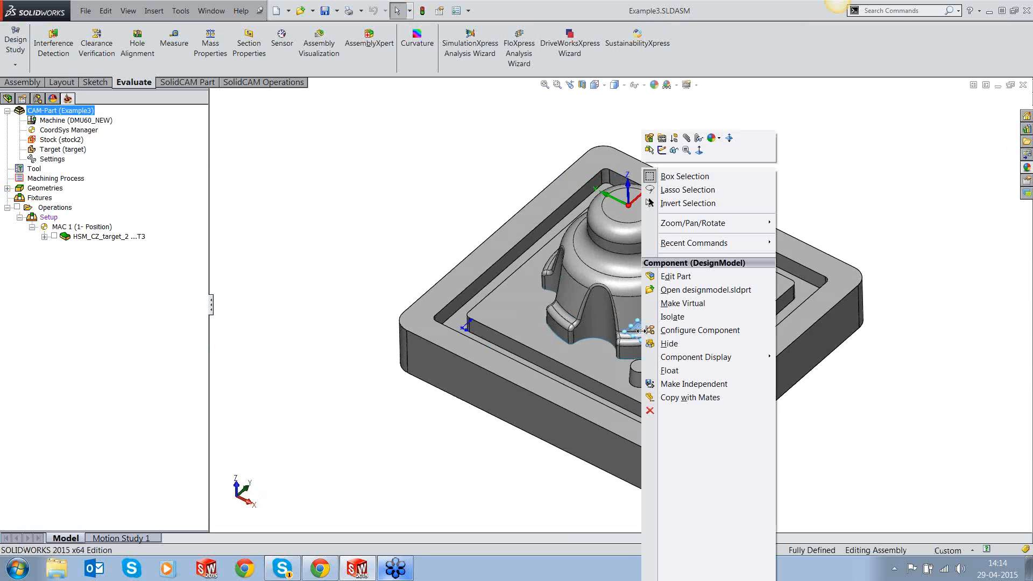
left_click(669, 343)
left_click(7, 98)
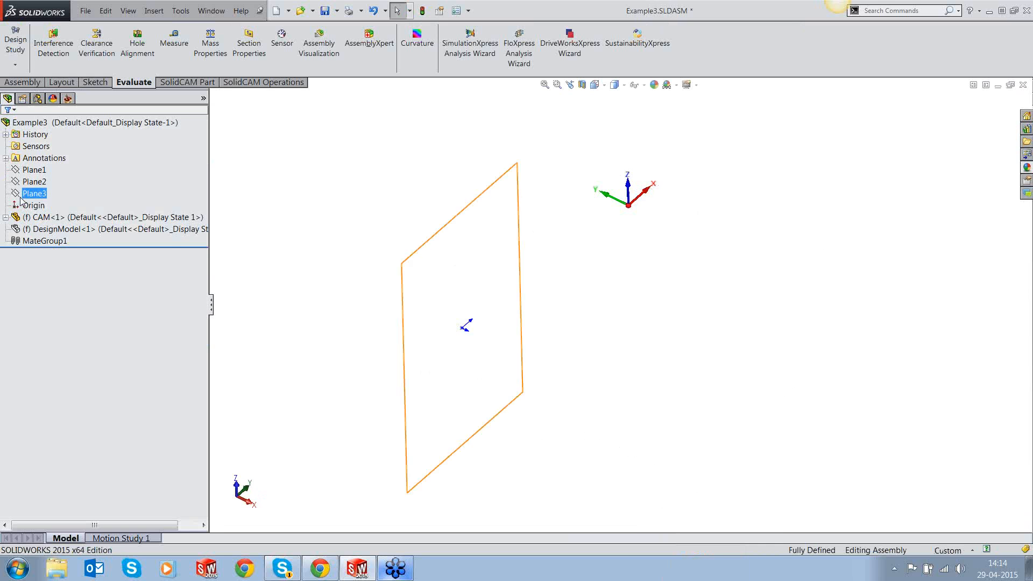
right_click(67, 230)
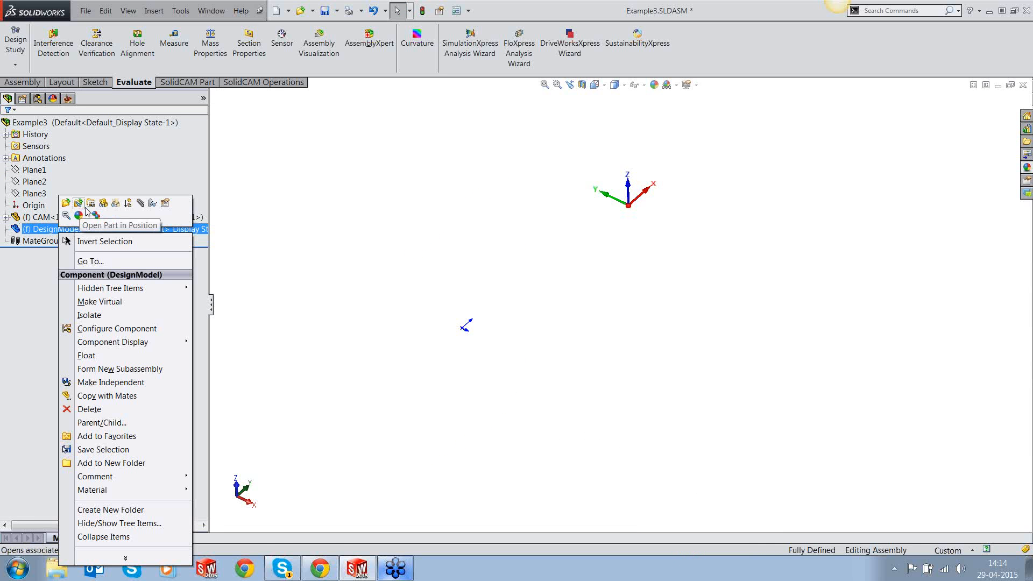
left_click(102, 203)
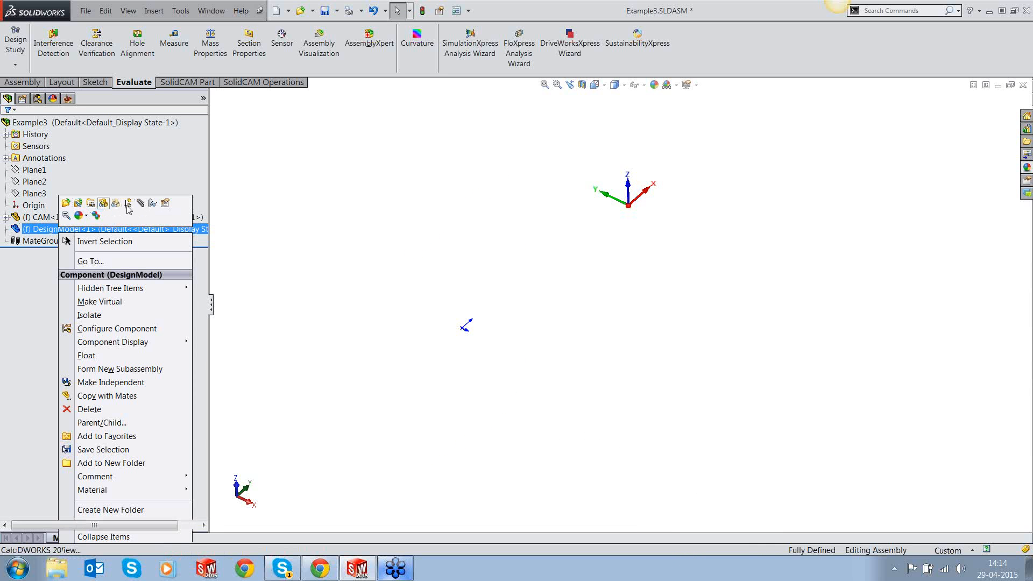
left_click(67, 98)
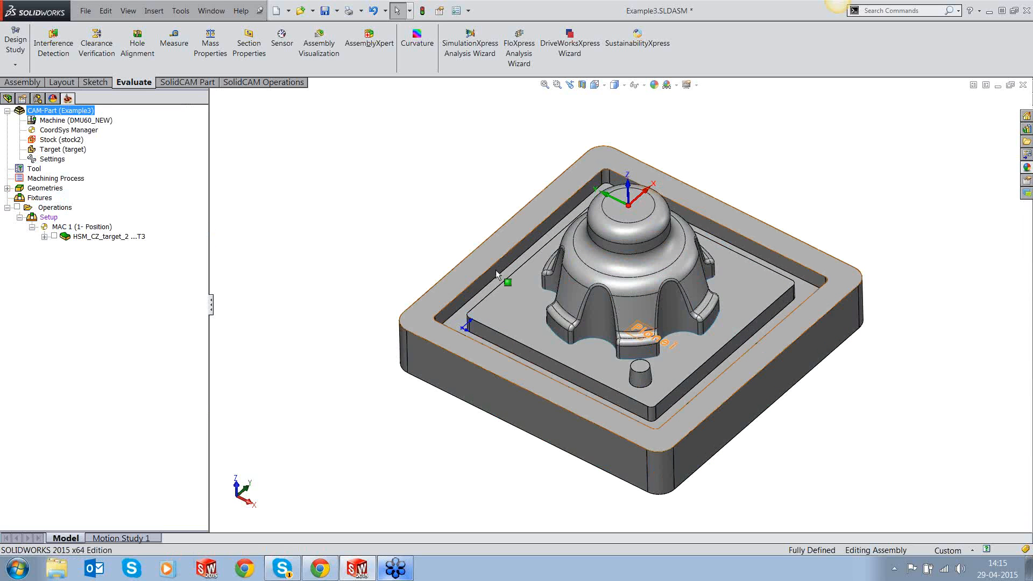
Step: Display the HSM_CZ_target_2 toolpath on the core model and examine it from a closer angled view
middle_click_drag(495, 270, 544, 296)
left_click(54, 237)
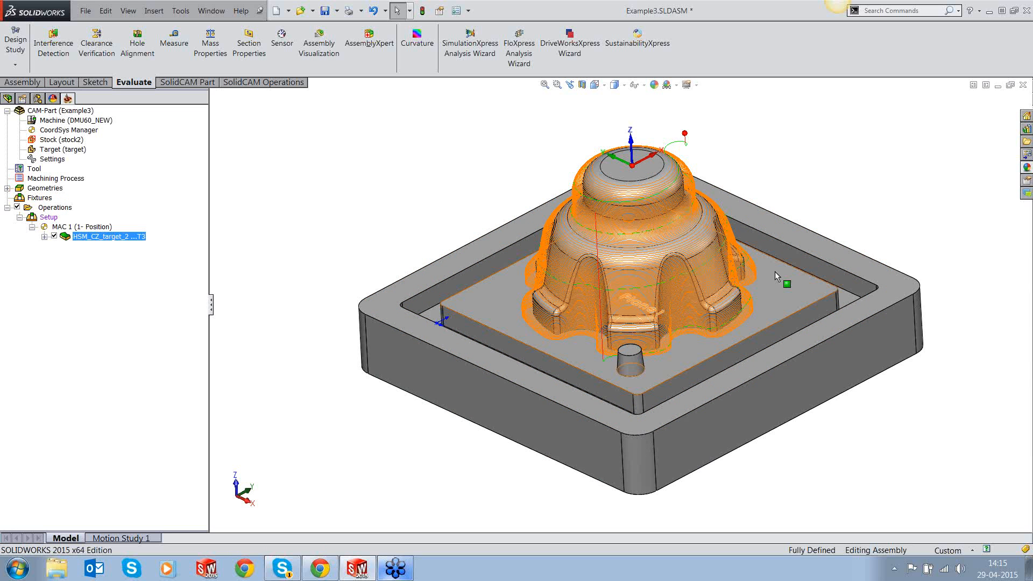
middle_click_drag(776, 276, 725, 320)
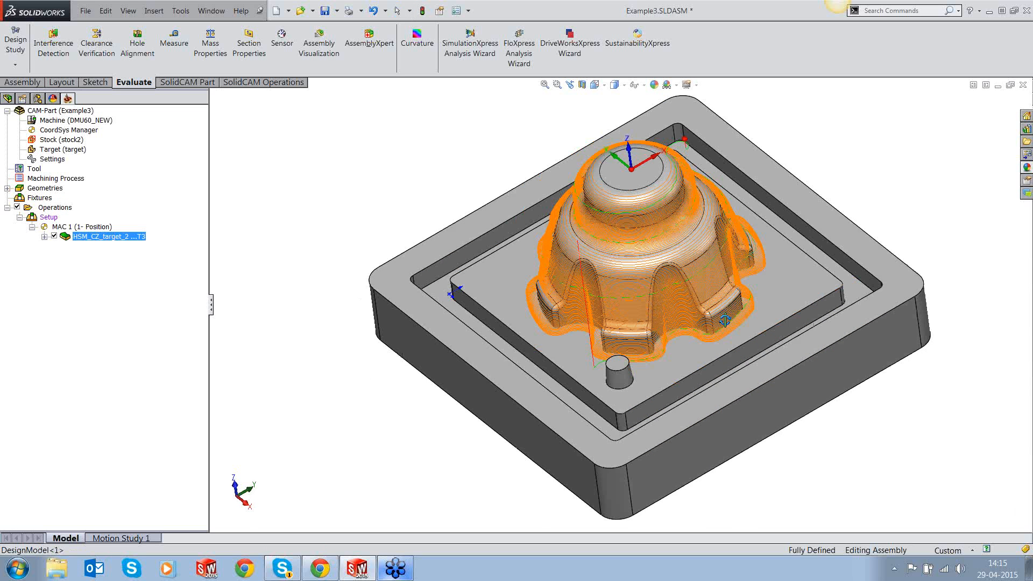
scroll(677, 246, "down", 2)
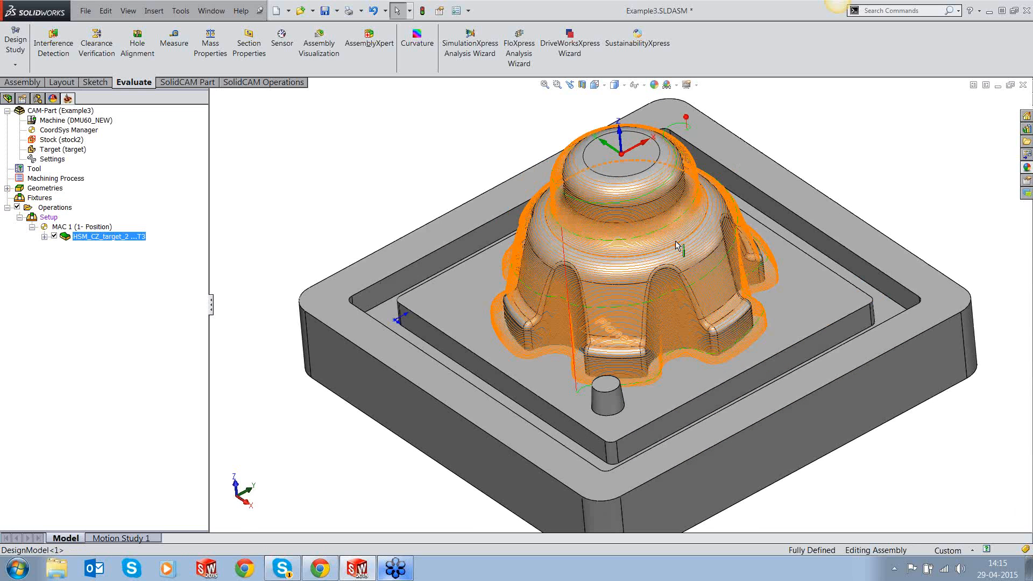
Step: Measure the distance between the core's circular top face and the flat base face around it
left_click(169, 51)
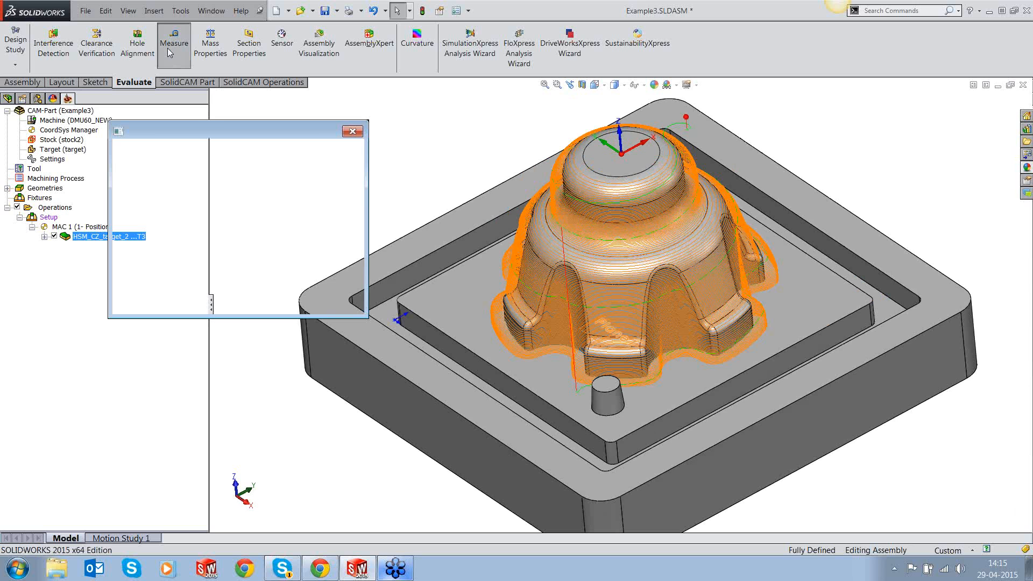
left_click(613, 159)
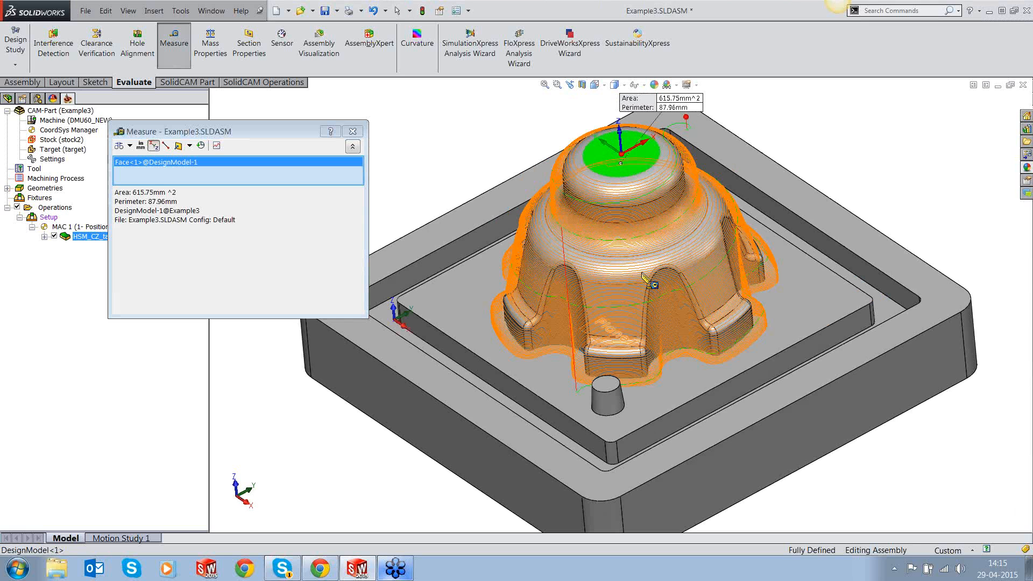
left_click(693, 372)
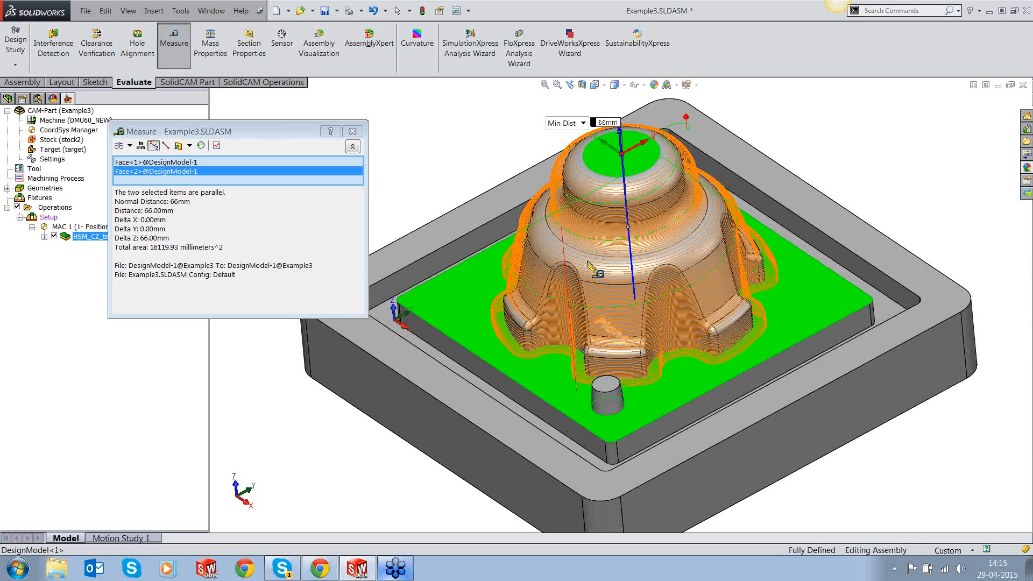
left_click(353, 131)
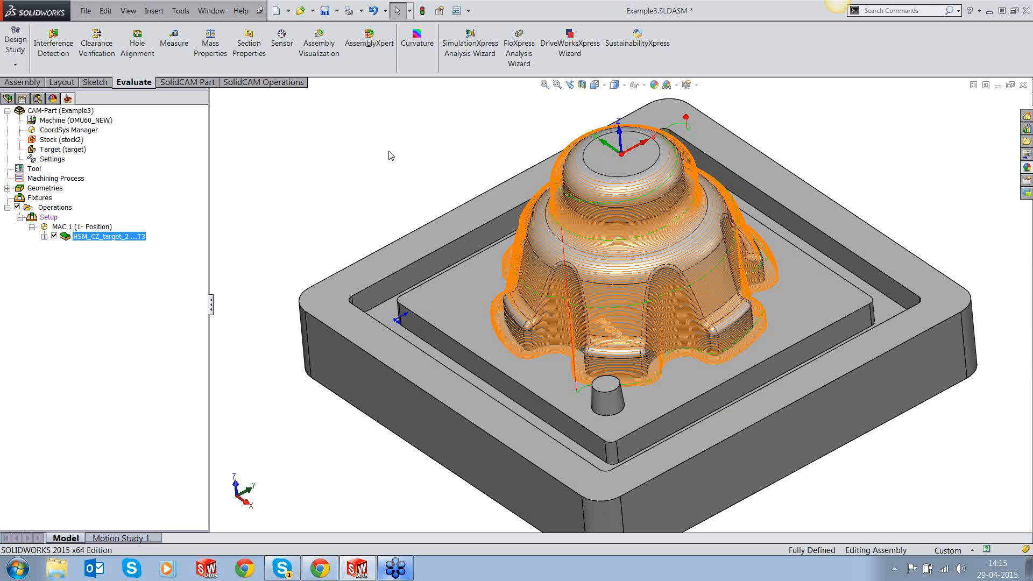
Step: Add a Convert HSM to Sim. 5-Axis Milling operation with HSM_CZ_target_2 as its source operation
right_click(134, 241)
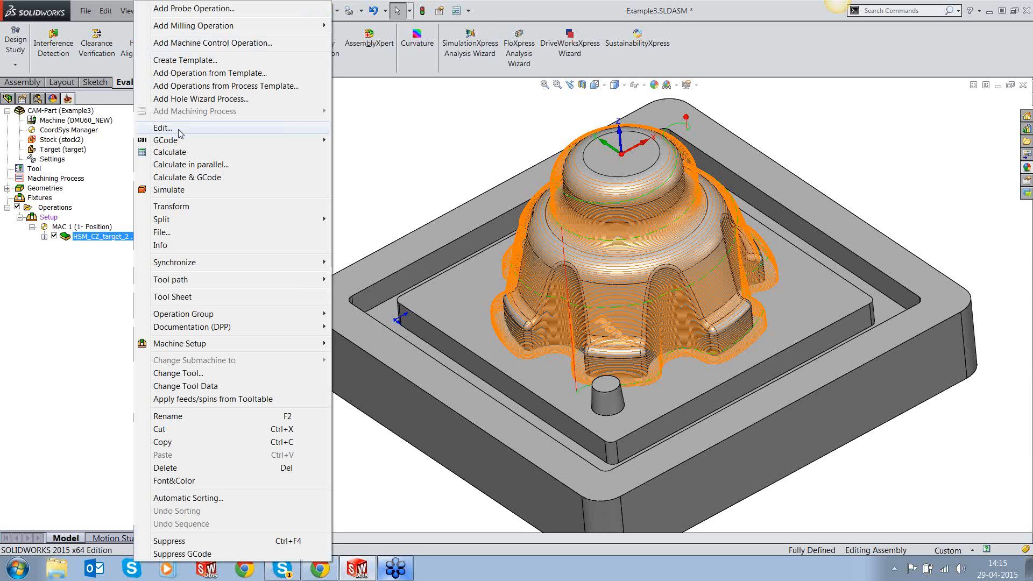
mouse_move(226, 25)
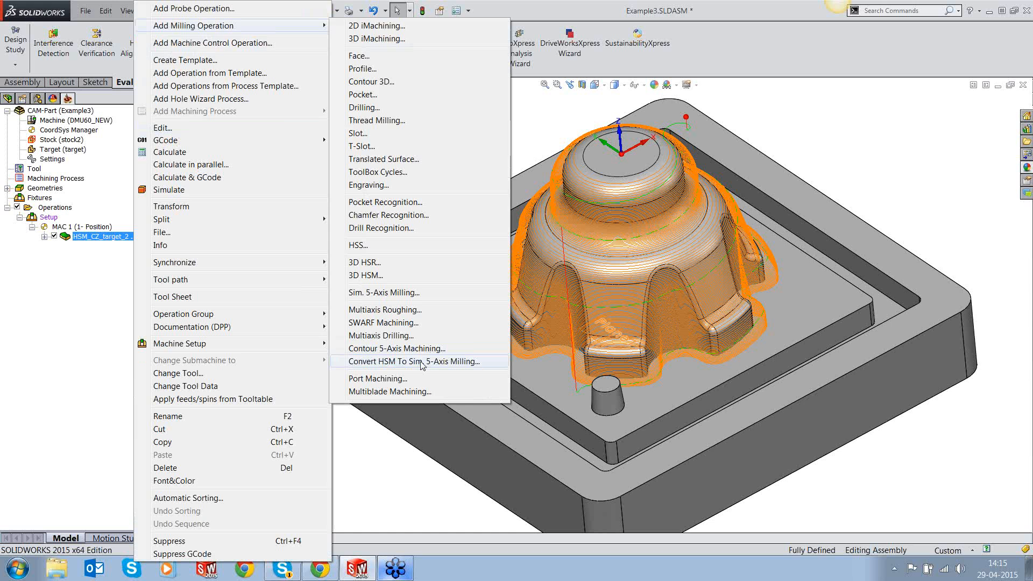
left_click(414, 362)
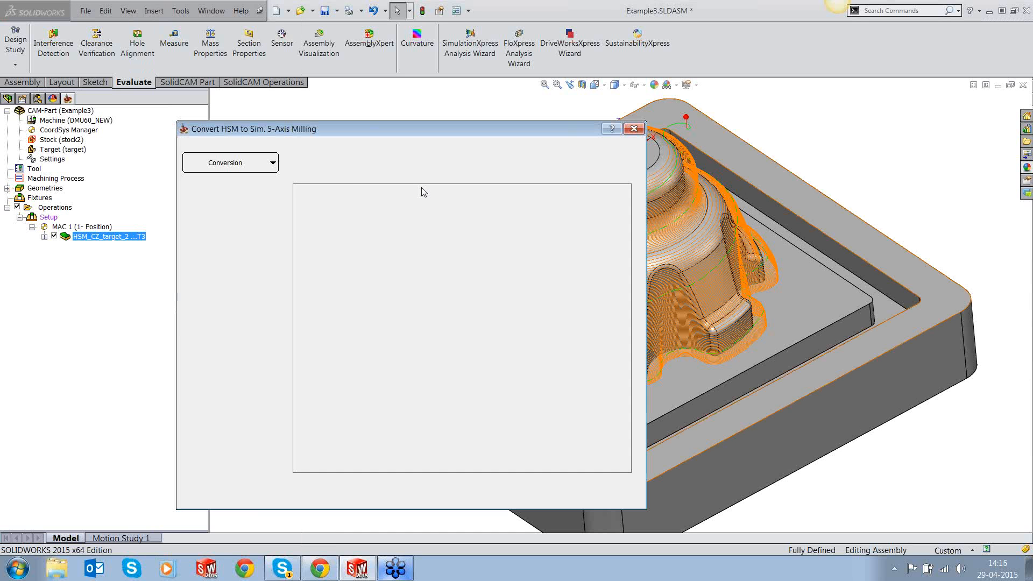
left_click_drag(290, 130, 368, 113)
left_click(448, 195)
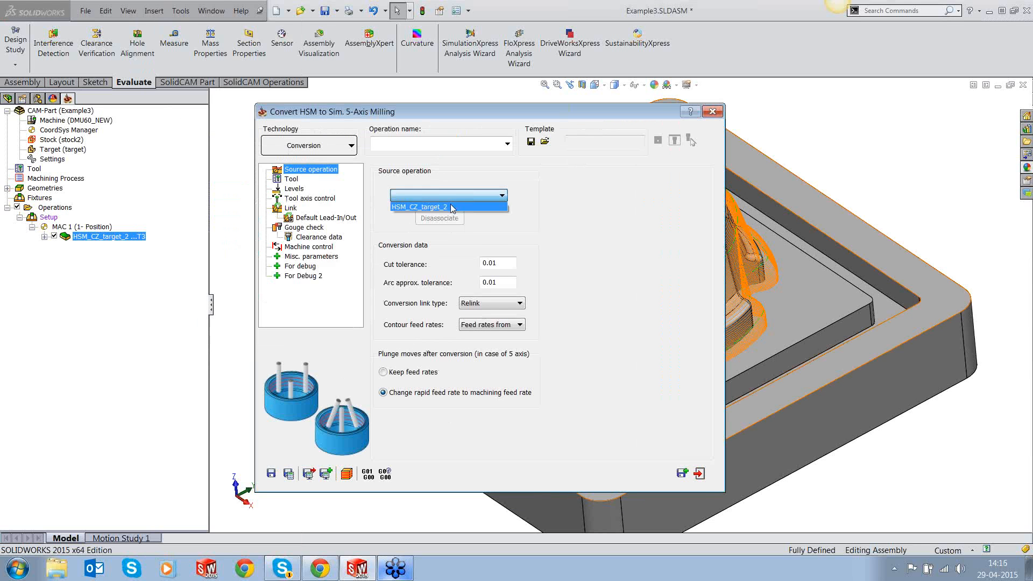
left_click(420, 208)
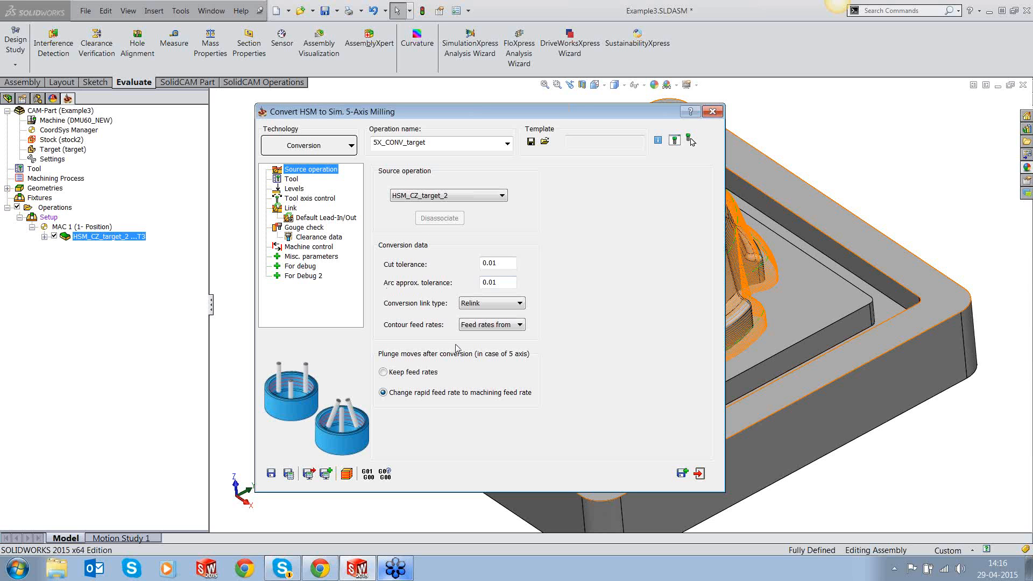
Step: Review the conversion's tool axis control, switch the technology to Autotilt, and open its tool settings
left_click(326, 205)
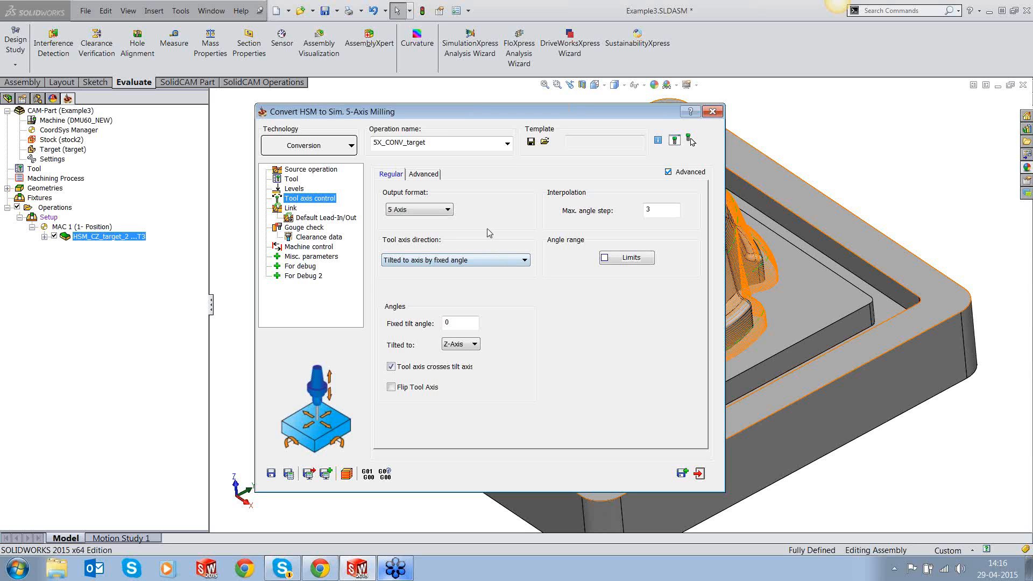
left_click(350, 147)
left_click(301, 177)
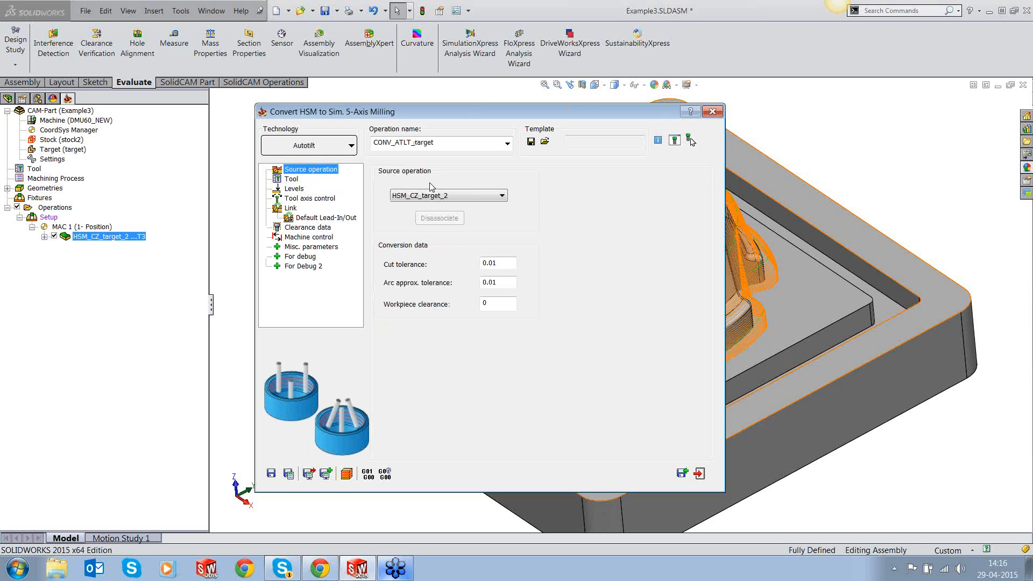
left_click(289, 180)
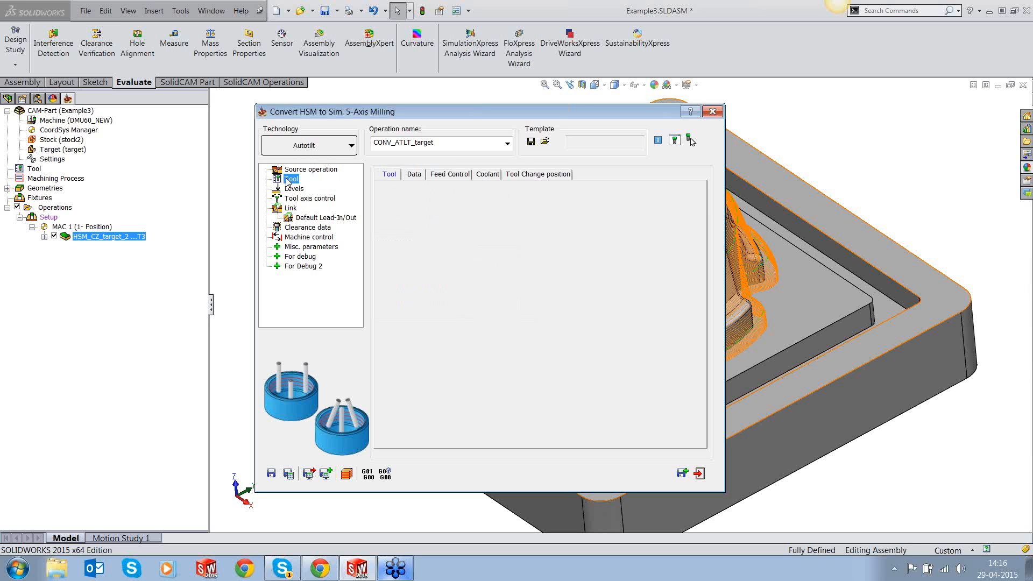
Step: Select tool 5, the 10 mm ball nose with 35 mm outside-holder length, for the Autotilt conversion after previewing it with its holder
left_click(463, 326)
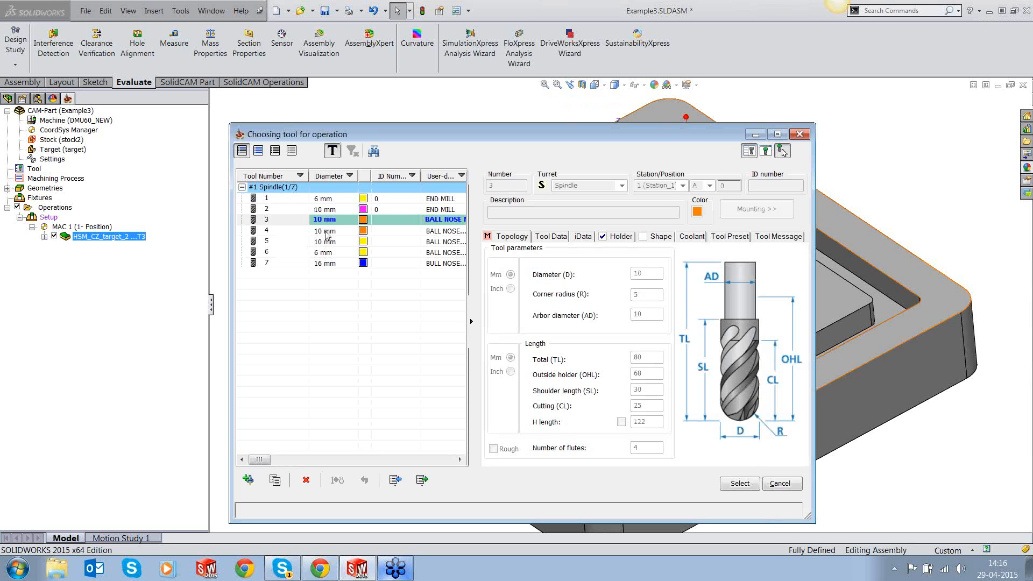
left_click(327, 232)
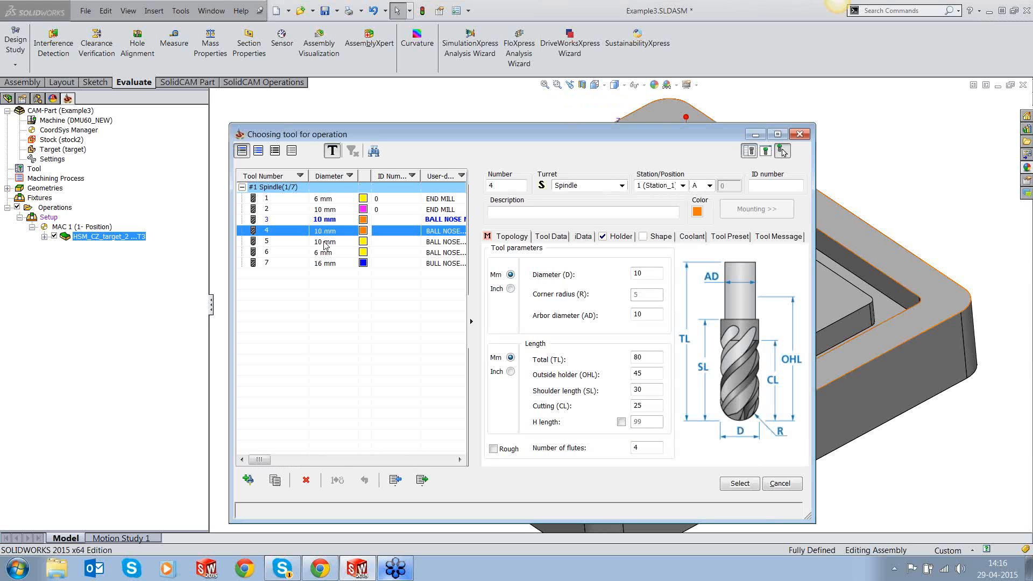
left_click(325, 243)
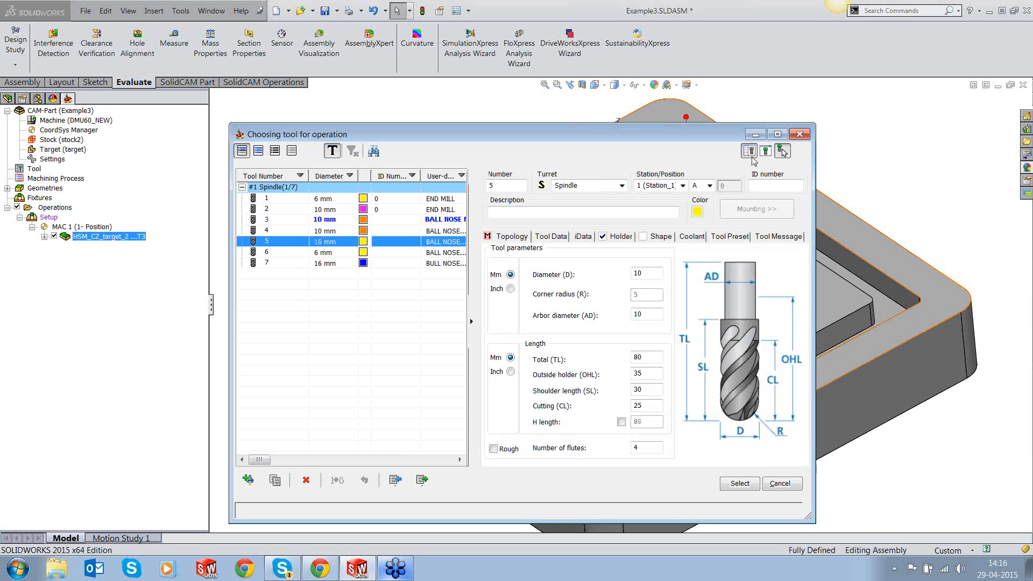
left_click(765, 152)
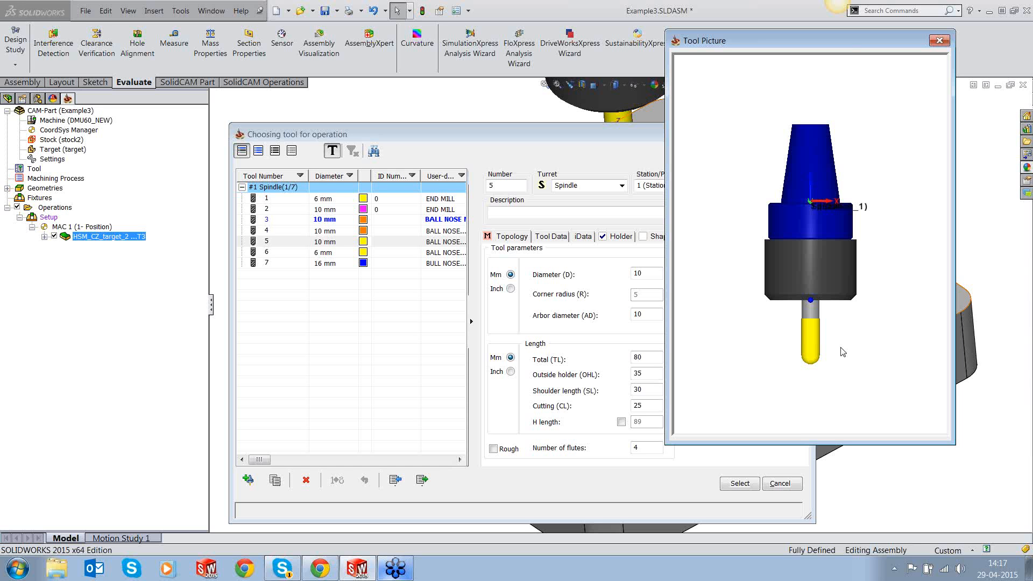
left_click(937, 42)
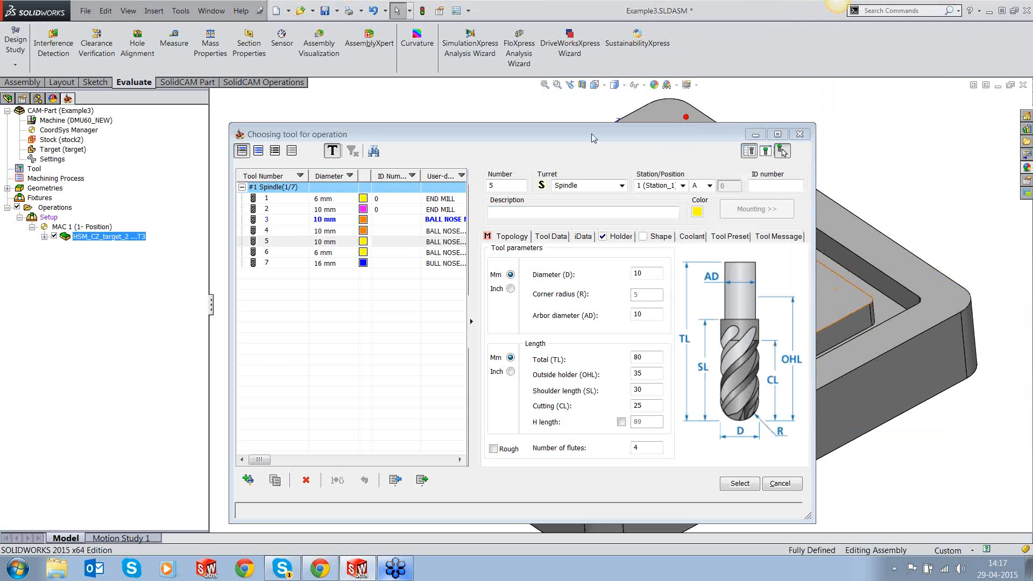
left_click_drag(592, 134, 637, 87)
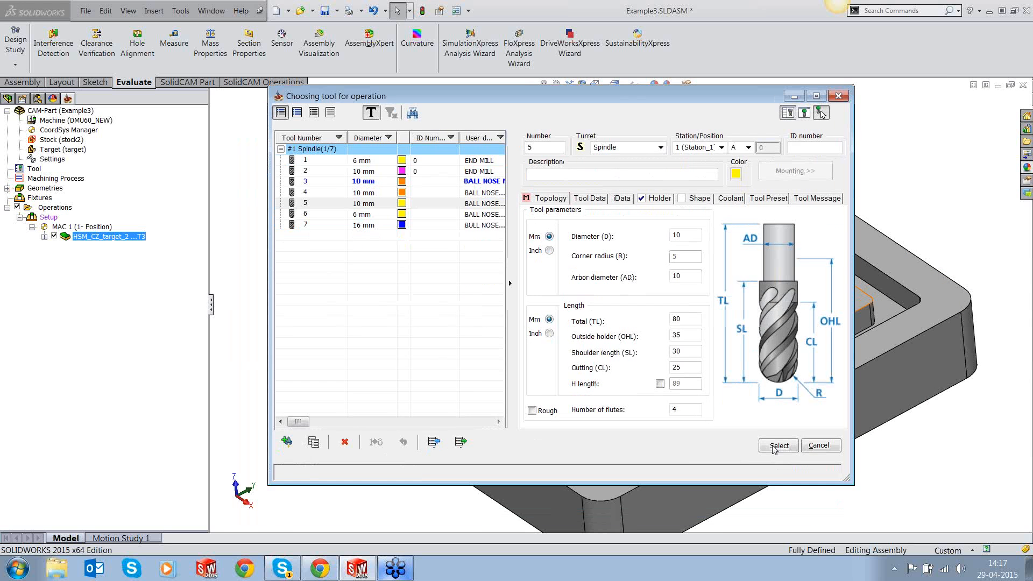
left_click(775, 446)
Step: Review the conversion's levels, tool axis control, link, default lead-in/out and holder clearance settings
left_click(294, 189)
left_click(295, 199)
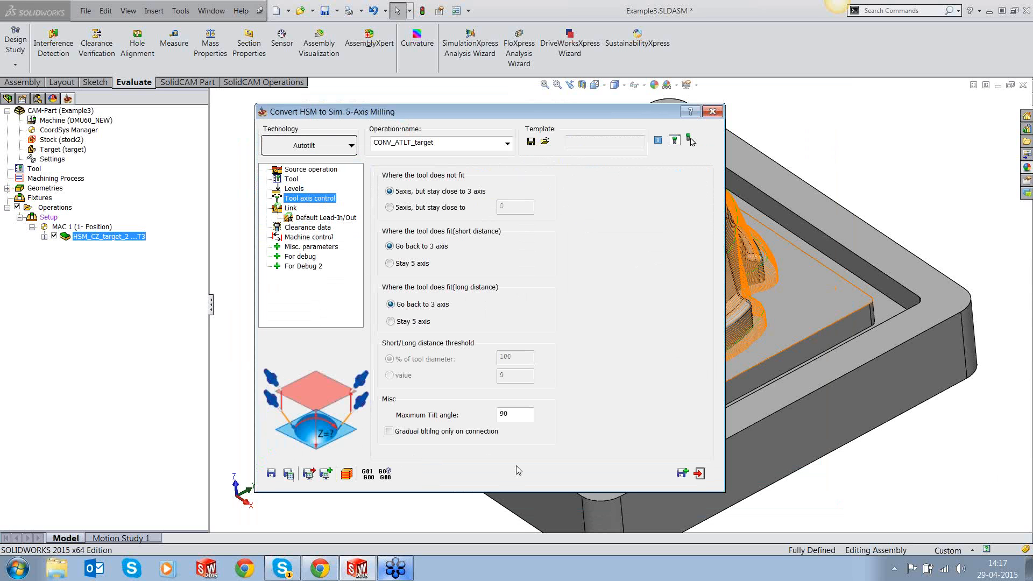
left_click(293, 209)
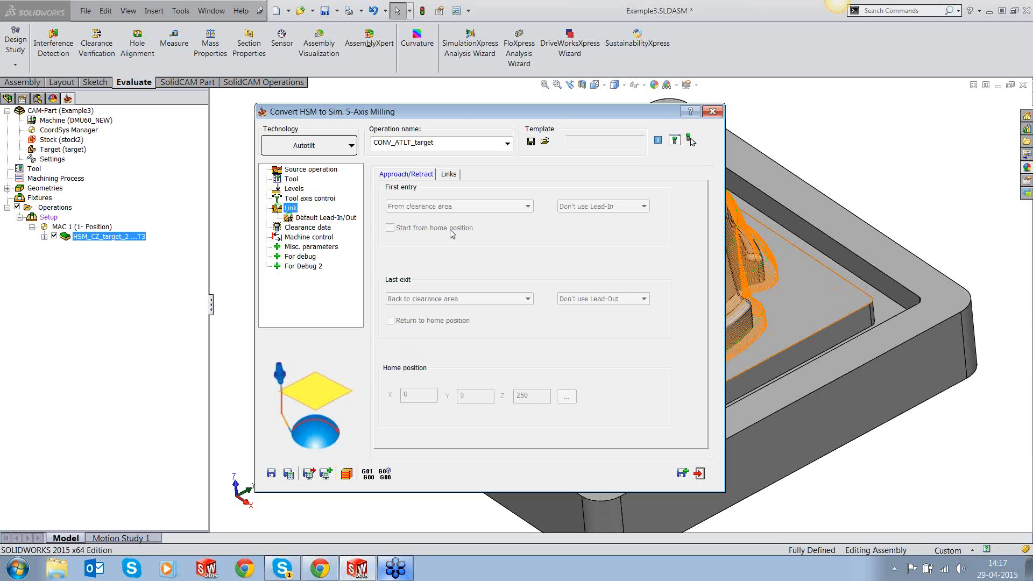
left_click(301, 218)
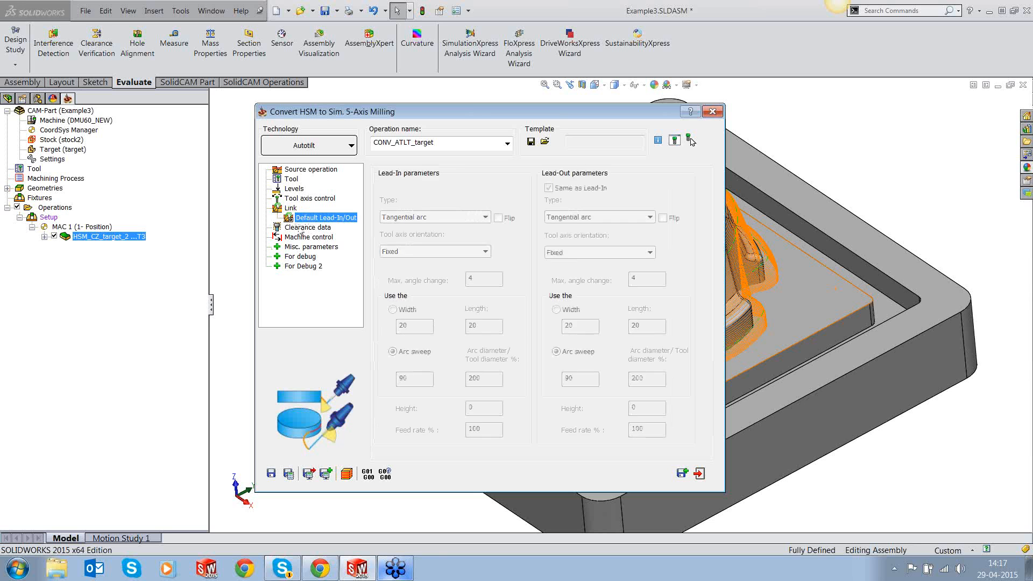
left_click(306, 227)
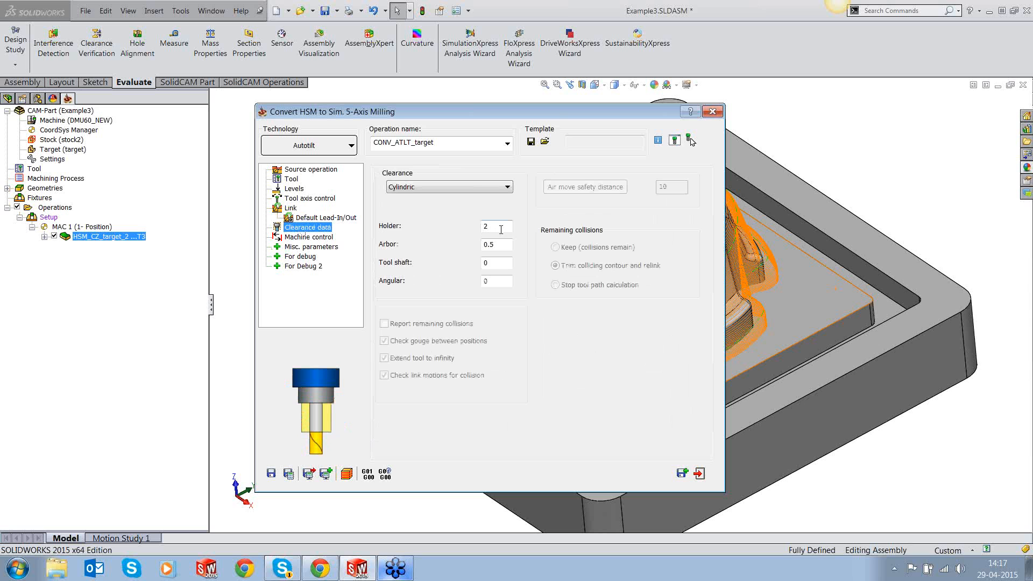
left_click(500, 230)
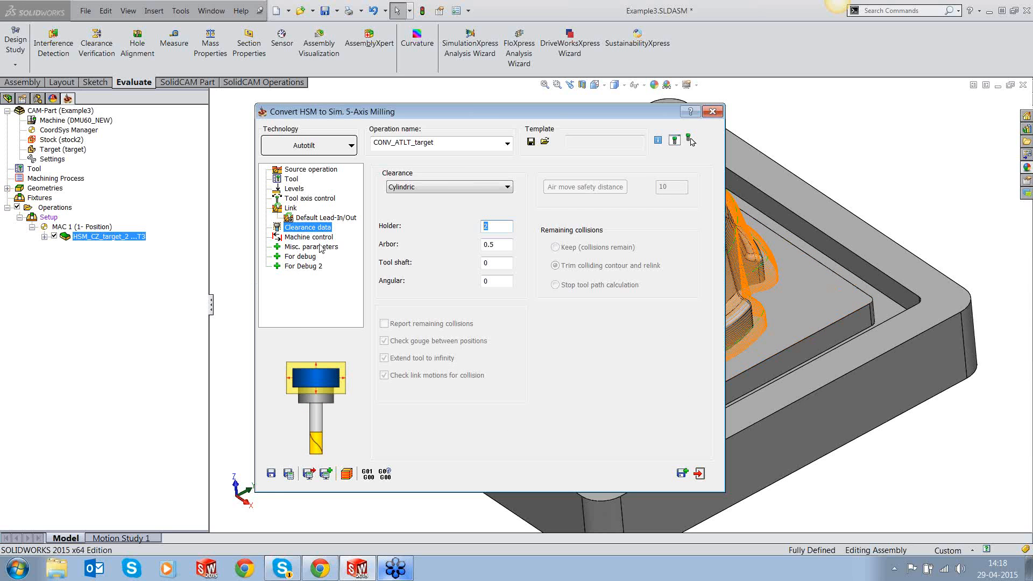
Step: Save the CONV_ATLT_target operation, leave its settings and calculate its toolpath
left_click(270, 473)
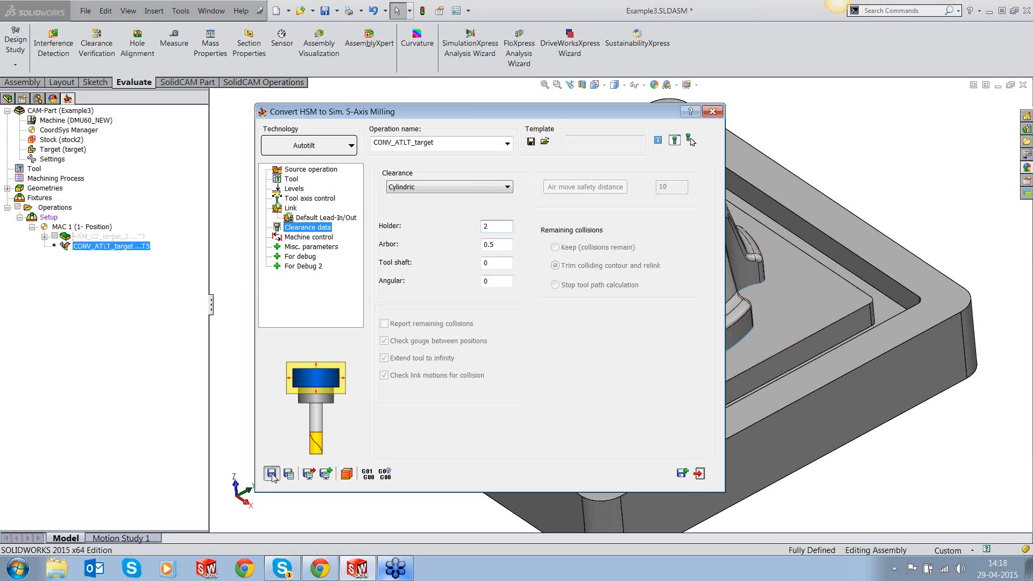
left_click(699, 473)
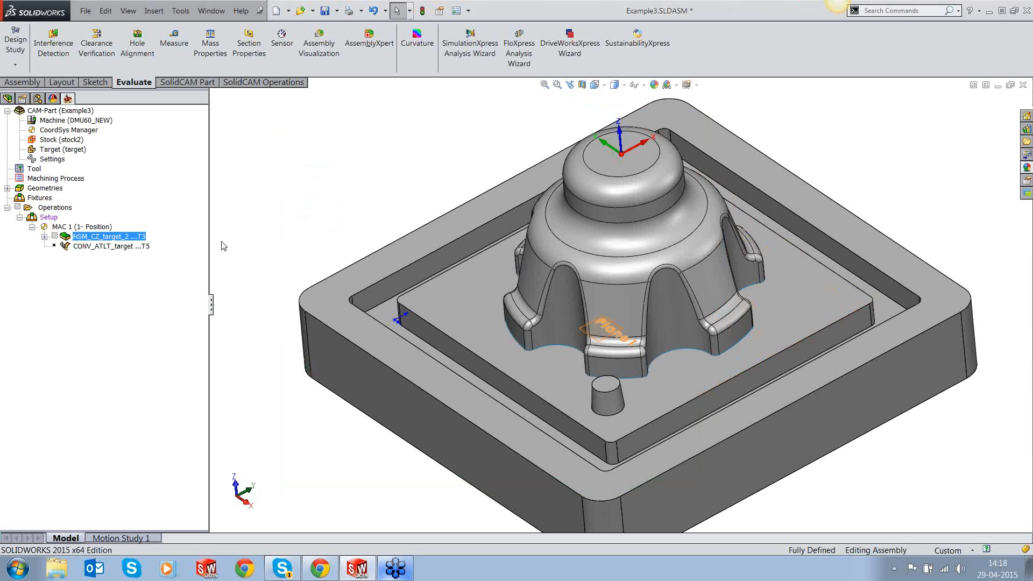
left_click(129, 248)
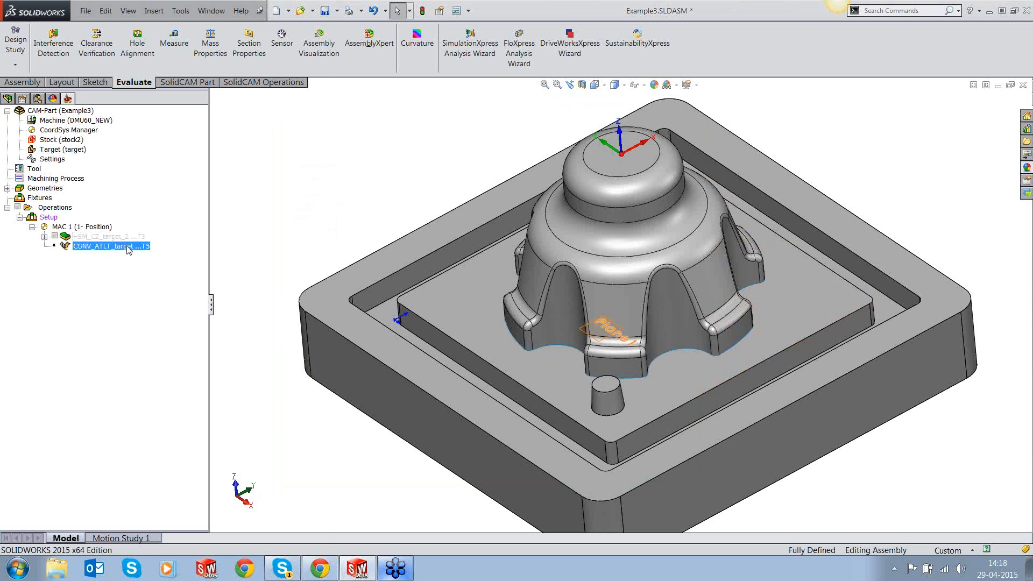
right_click(129, 248)
left_click(172, 153)
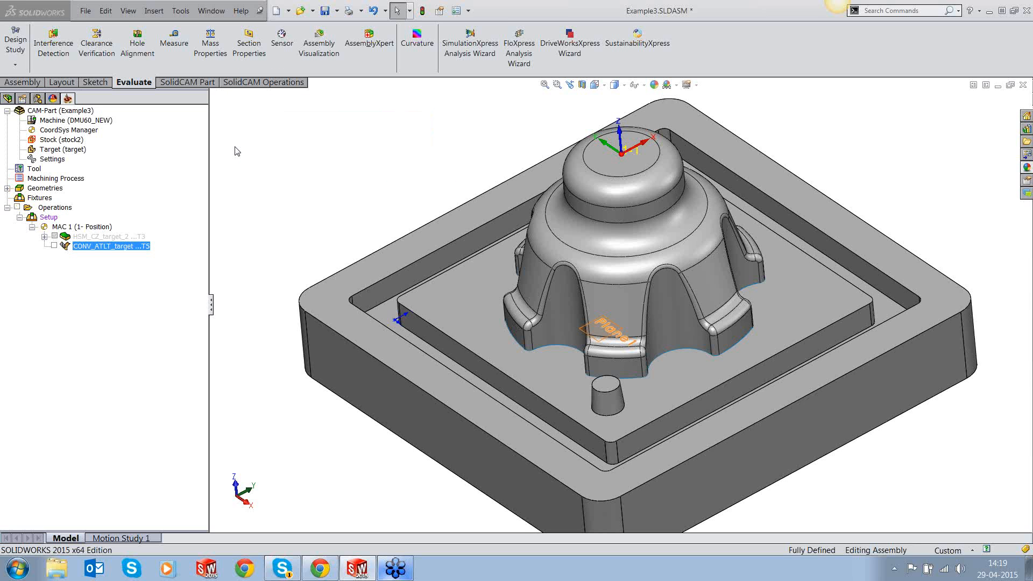
Step: Display the CONV_ATLT_target toolpath on the core model and examine it from several angles and distances
left_click(54, 246)
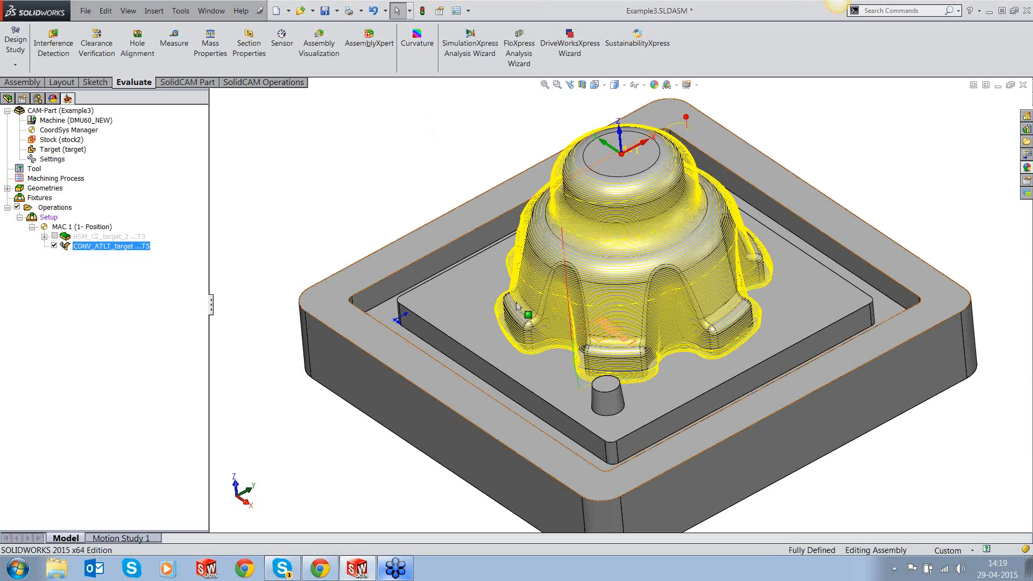
middle_click_drag(516, 306, 730, 296)
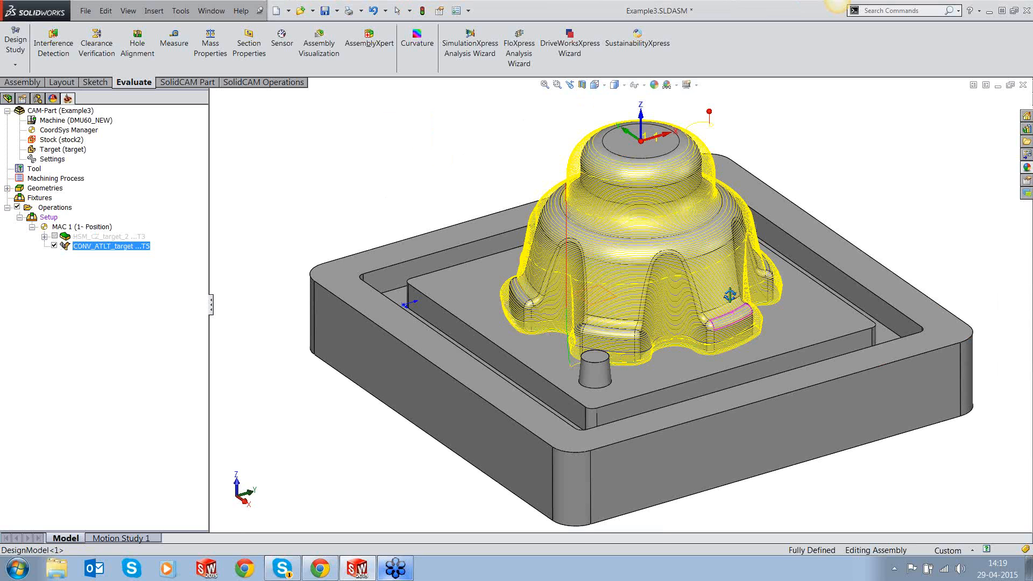
scroll(656, 218, "down", 3)
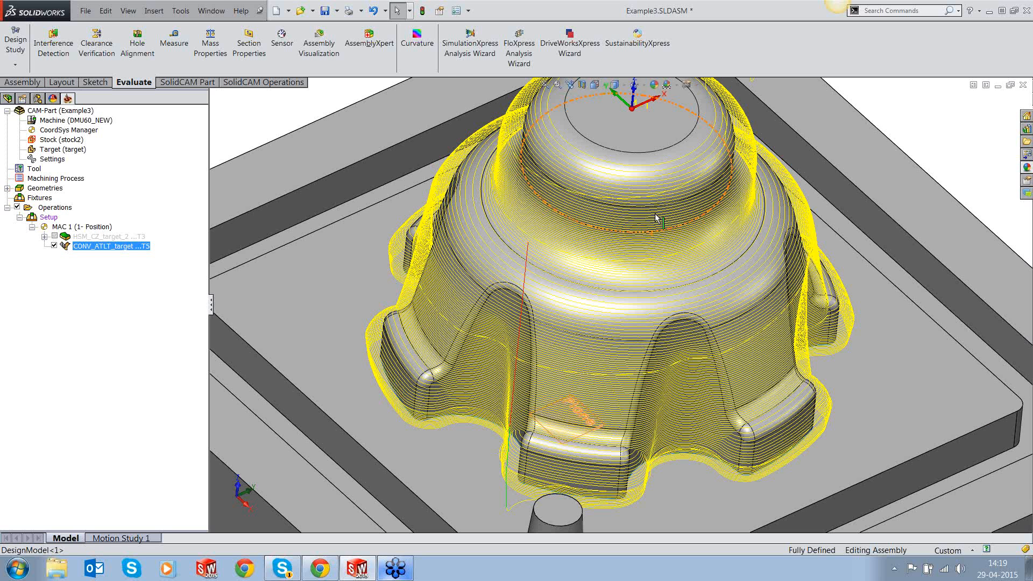
scroll(656, 217, "up", 3)
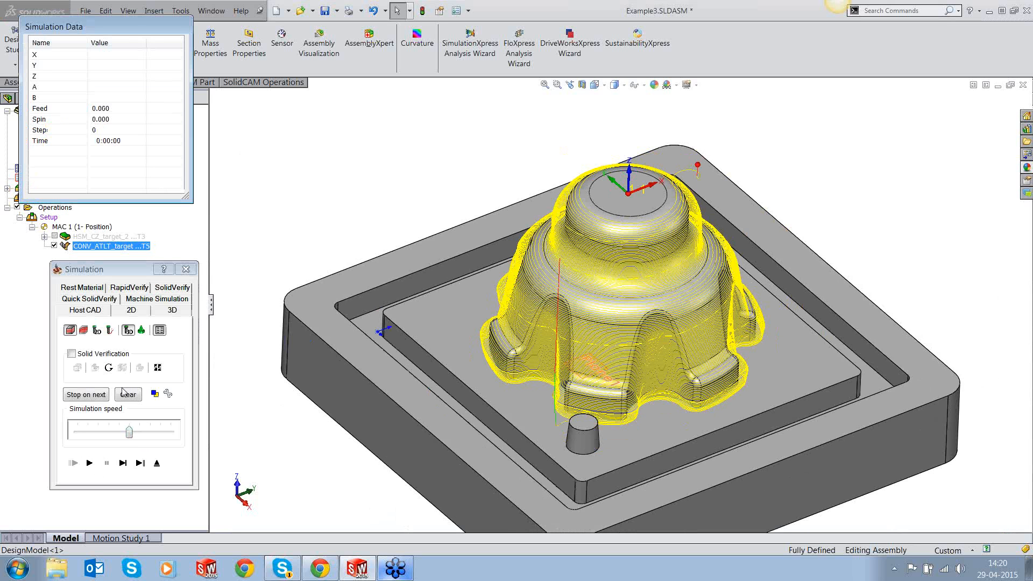
Step: Run the Host CAD simulation of CONV_ATLT_target with the tool holder shown and a higher speed, pausing it partway down the core
left_click(141, 330)
left_click_drag(129, 432, 151, 436)
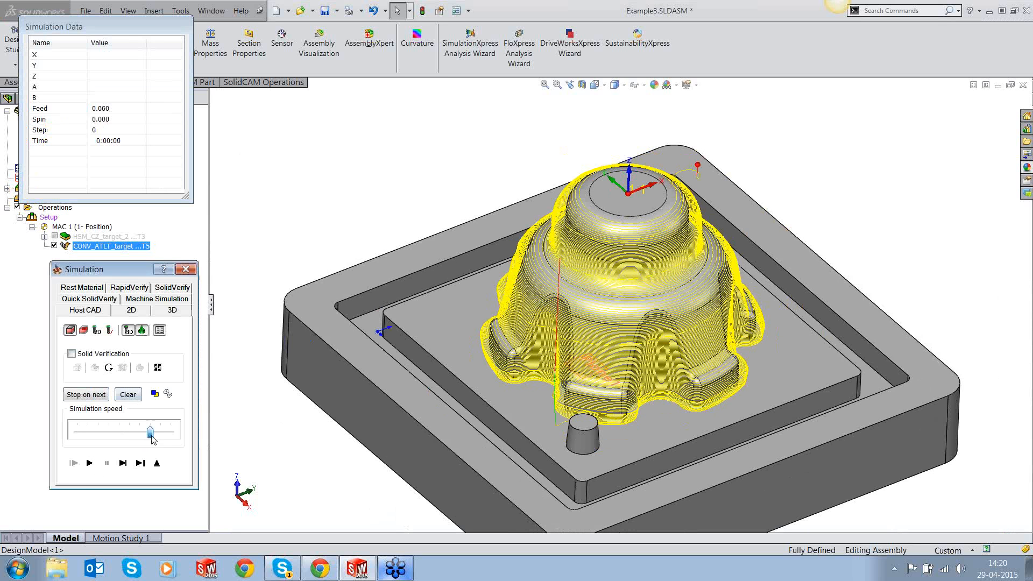
left_click(89, 463)
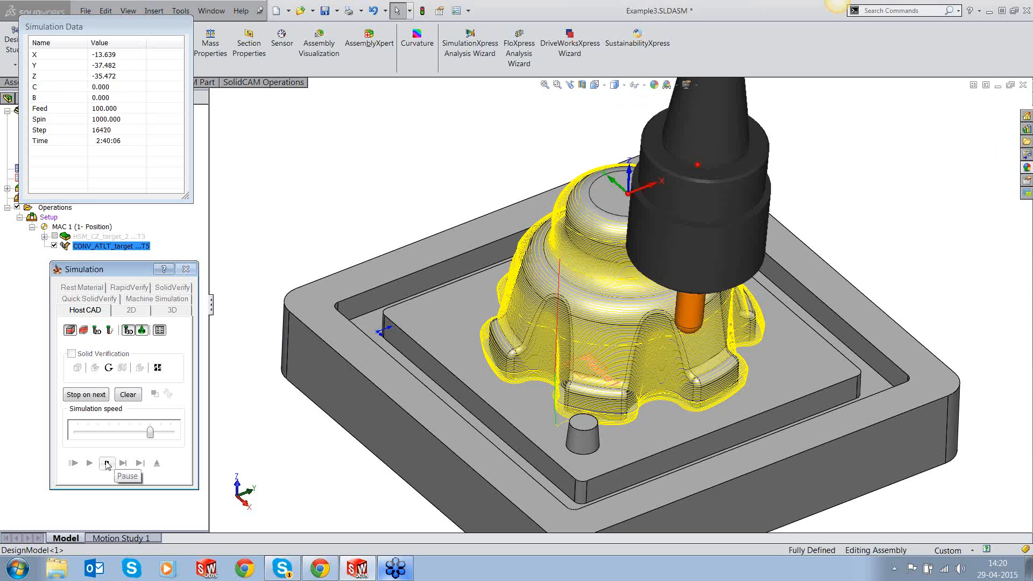
left_click(106, 464)
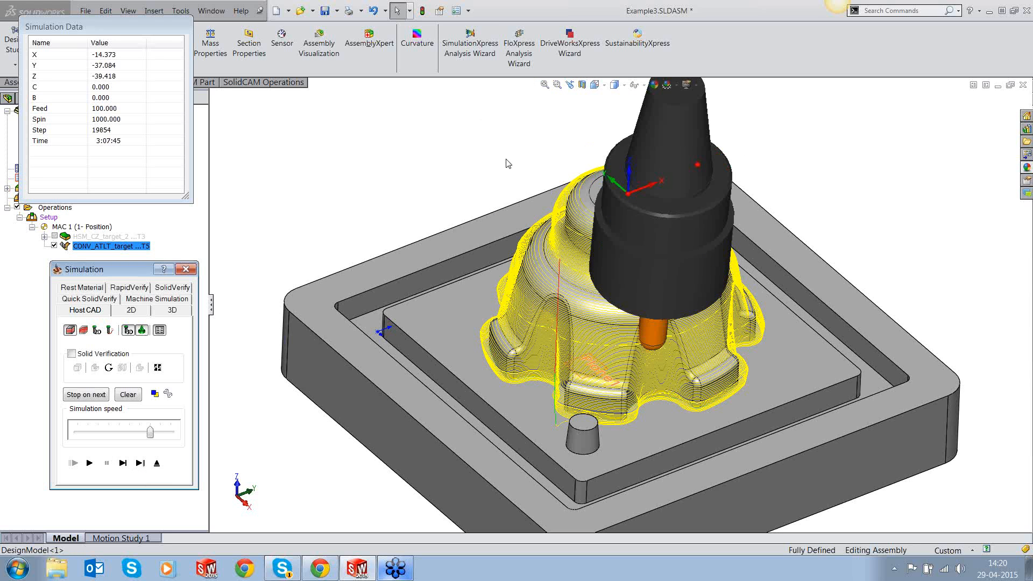
Step: Switch to a straight side view and advance the simulation in single steps to examine the tool's tilt
key("space")
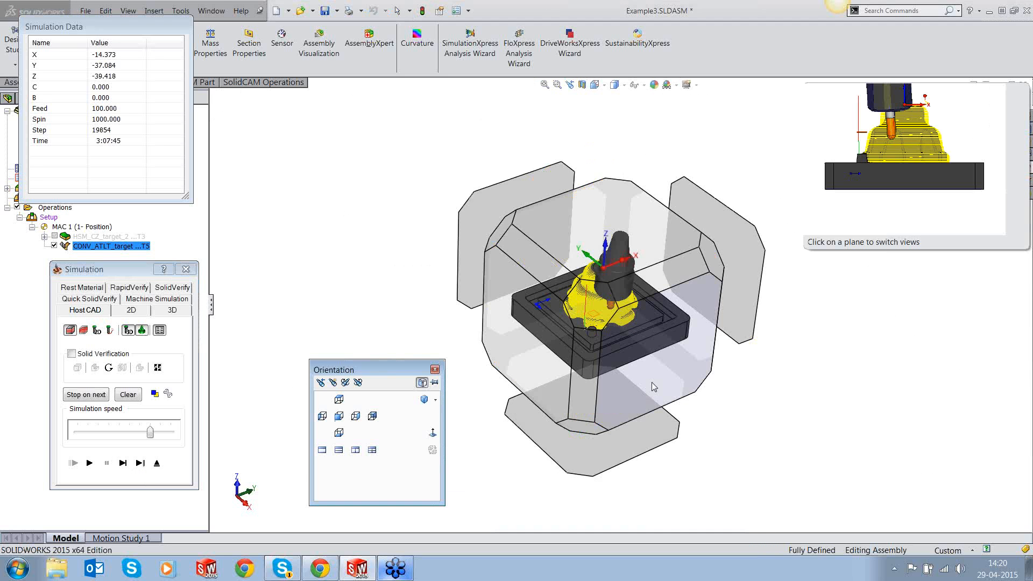
left_click(654, 386)
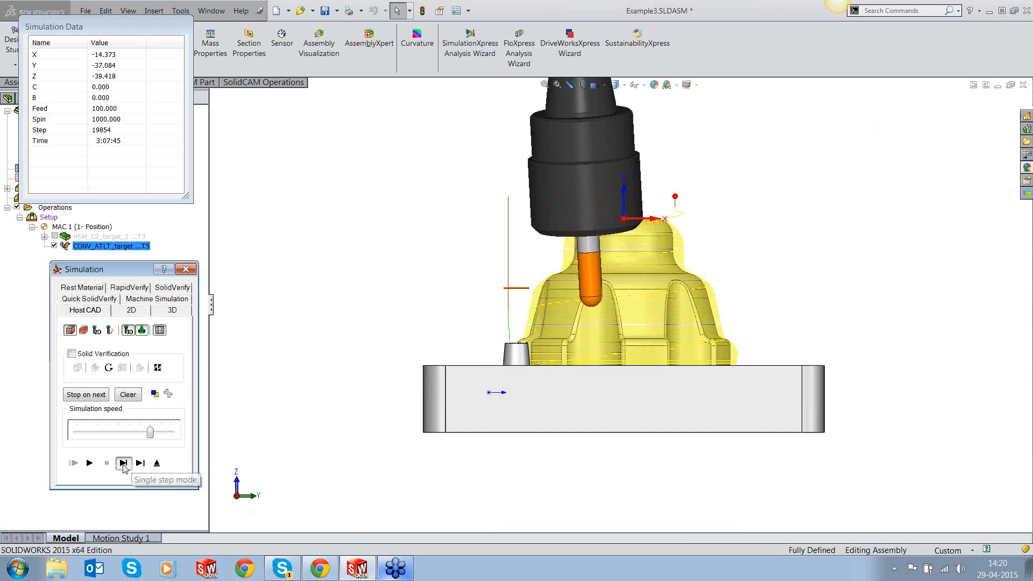
left_click(122, 464)
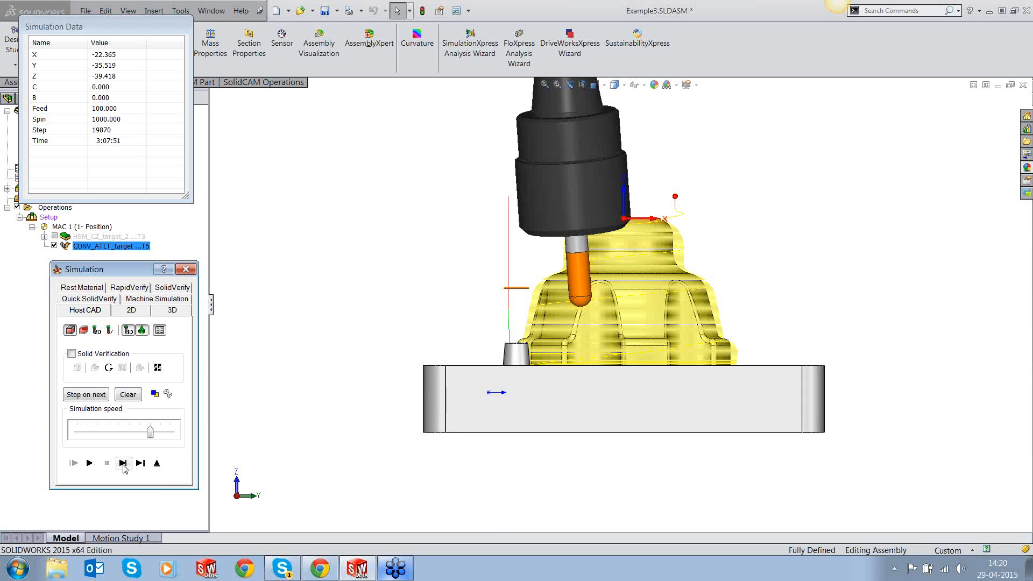
Step: Hide the full CONV_ATLT_target toolpath and rerun the simulation from its start in side view, pausing as the tool machines the core's shoulder
left_click(54, 246)
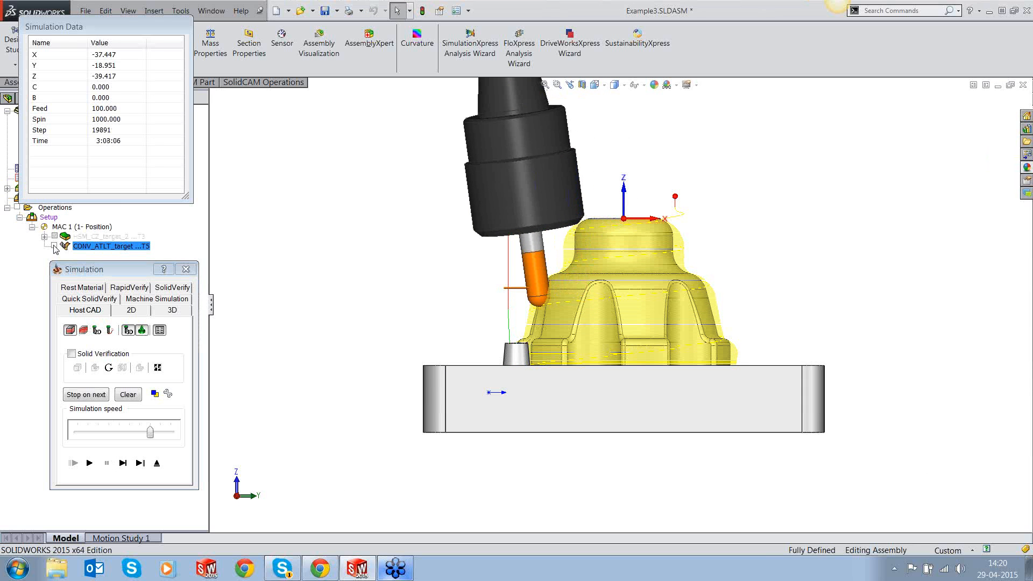
middle_click_drag(505, 291, 506, 292)
key("space")
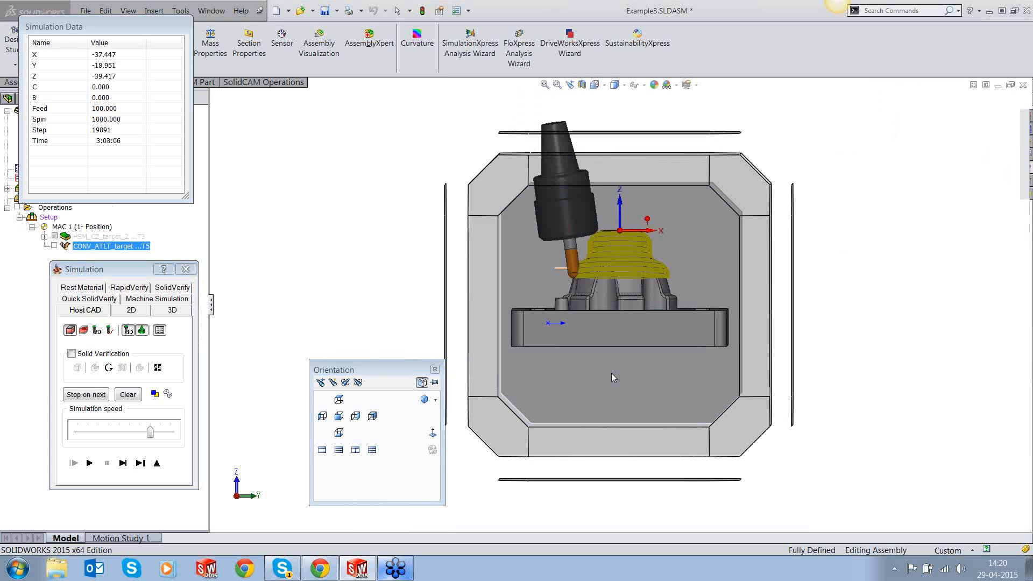
left_click(611, 373)
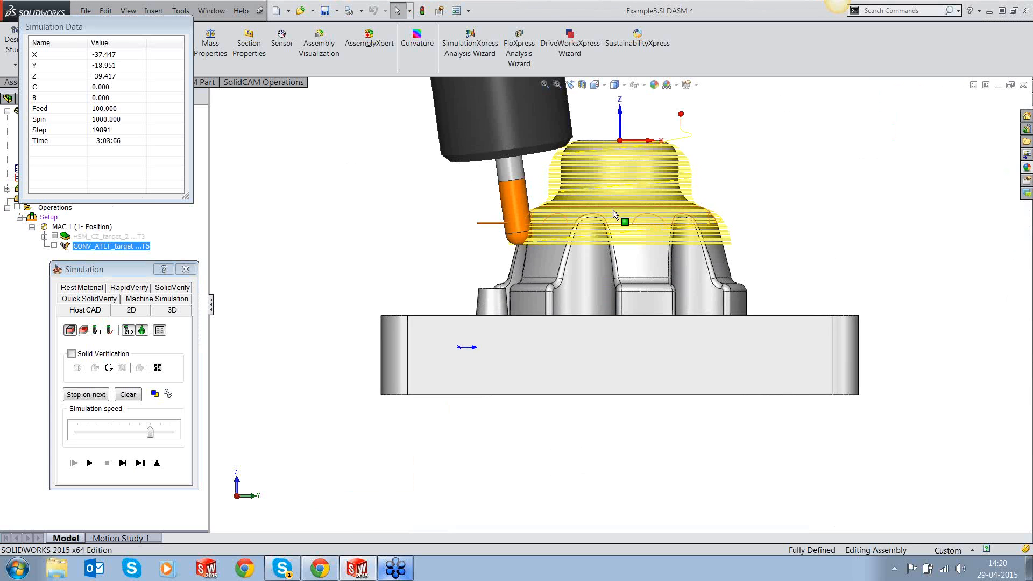
left_click(123, 463)
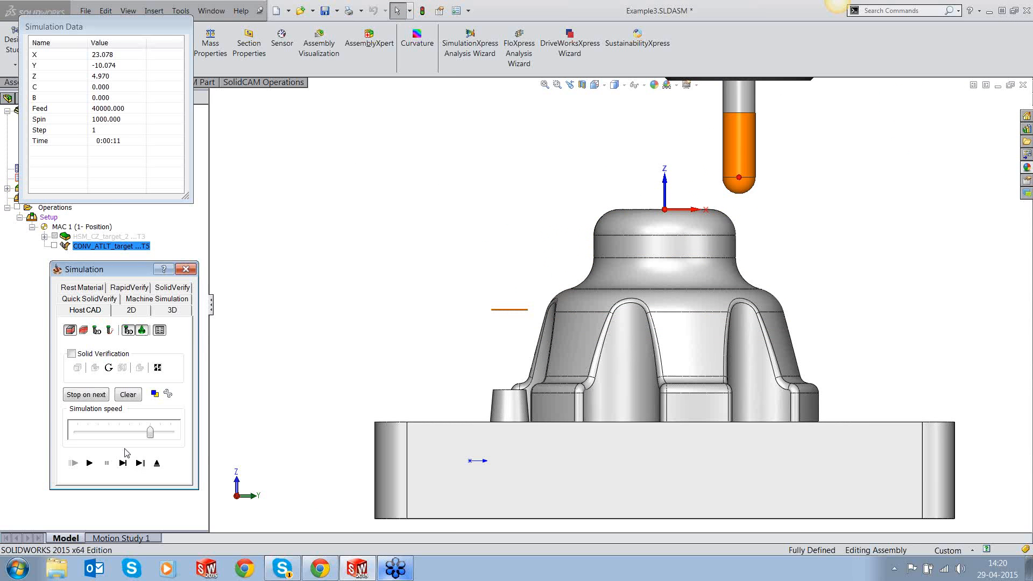
left_click(90, 463)
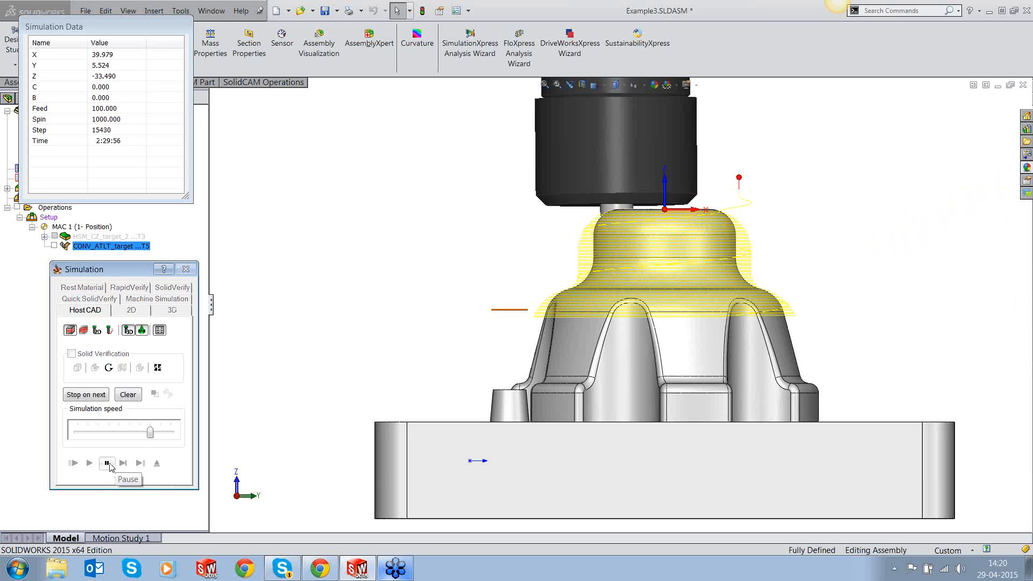
left_click(108, 463)
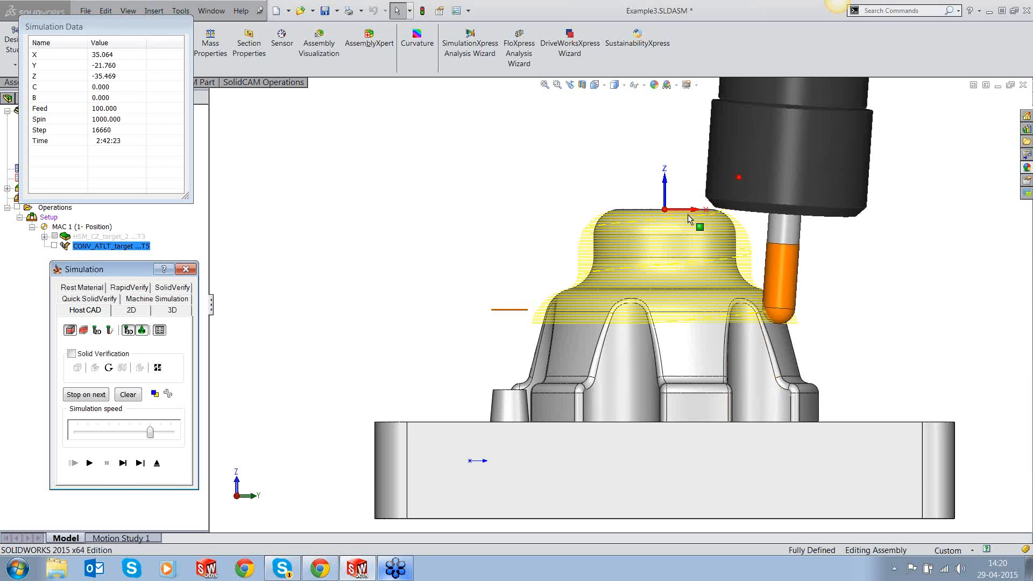
Step: Single-step the tool around the core's shoulder to examine how it tilts to keep the holder clear of the upper boss
left_click(127, 465)
left_click(127, 465)
left_click(127, 466)
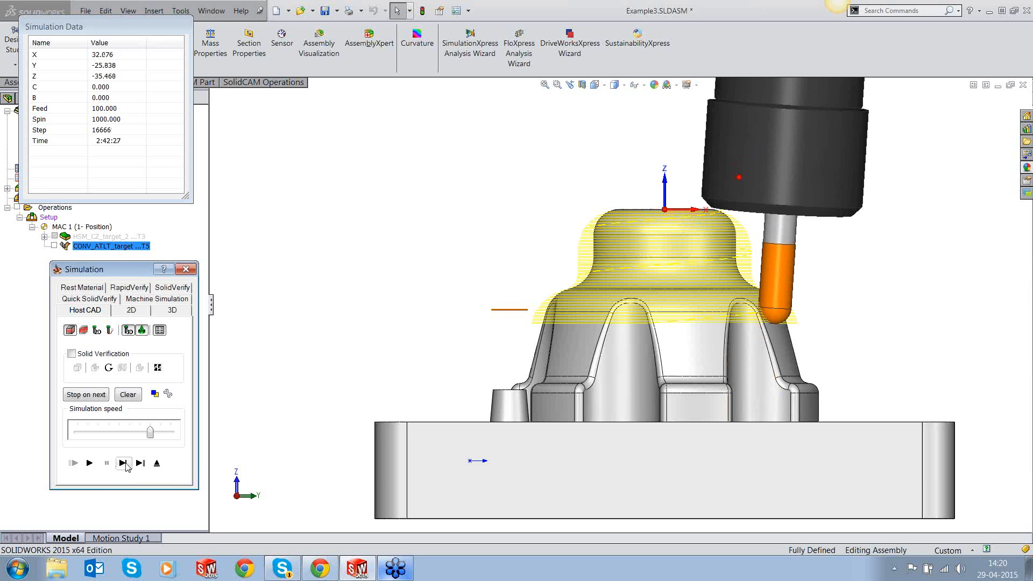
left_click(126, 464)
left_click(126, 464)
left_click(126, 464)
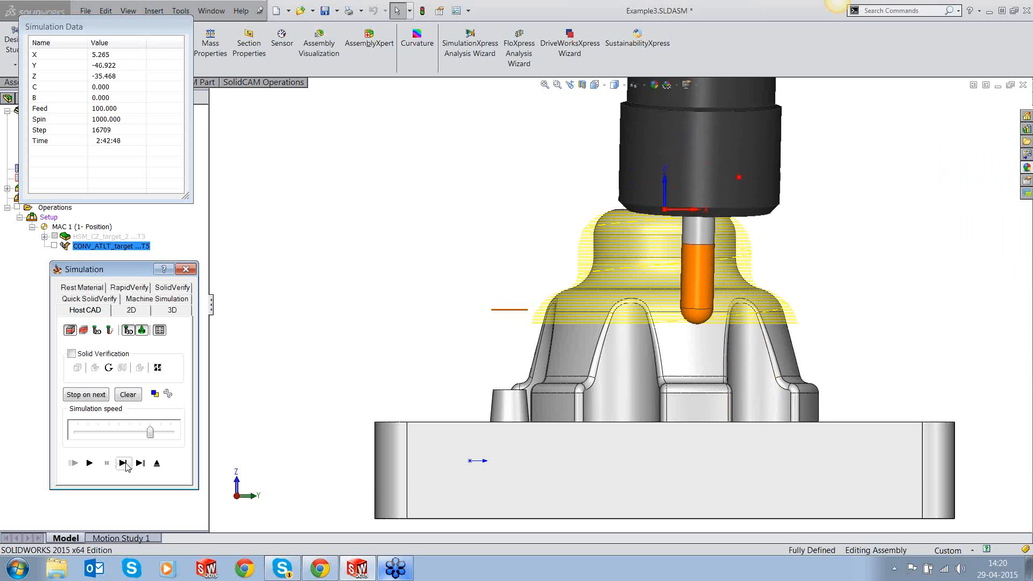
left_click(126, 463)
left_click(126, 464)
left_click(126, 464)
left_click(126, 463)
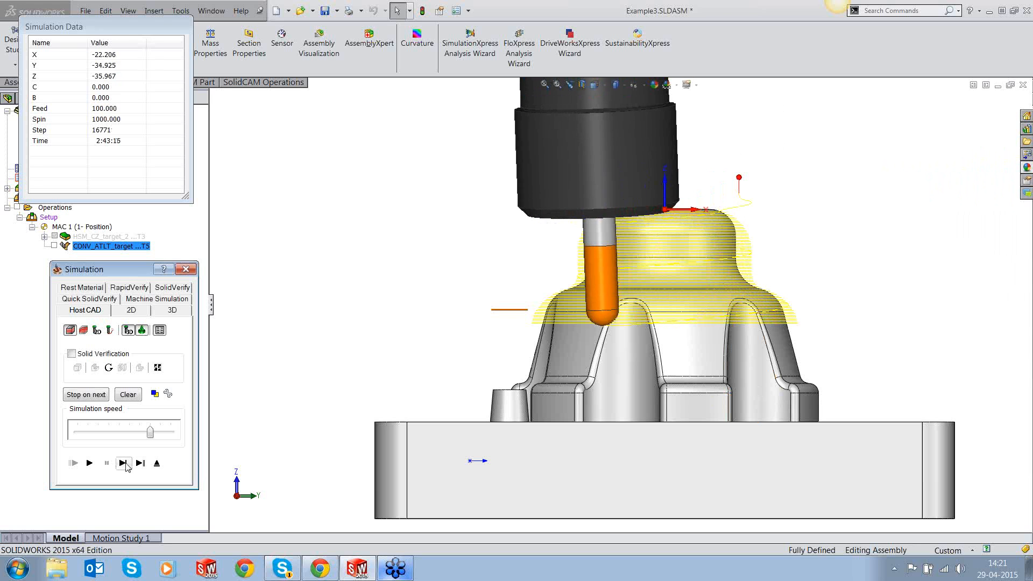
left_click(126, 464)
left_click(126, 464)
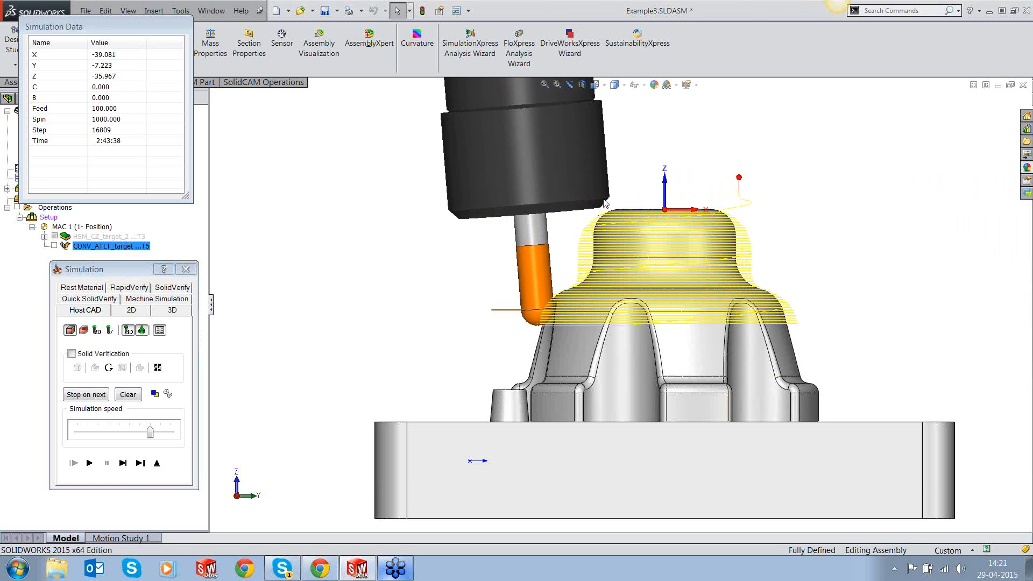
Step: Examine up close the clearance between the tilted tool holder and the core's upper boss at the paused shoulder position
scroll(605, 203, "down", 2)
scroll(612, 209, "down", 2)
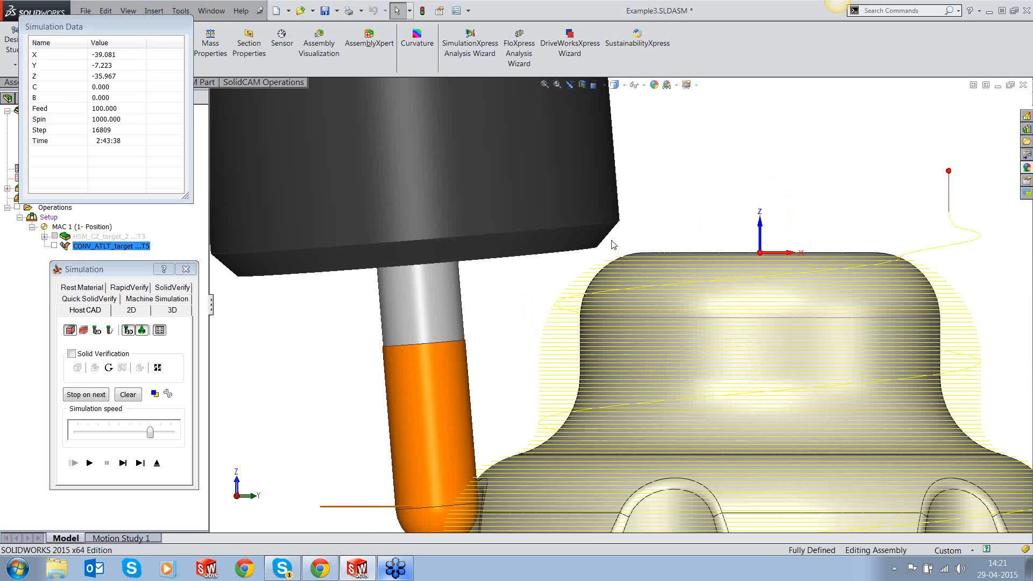
scroll(613, 245, "down", 2)
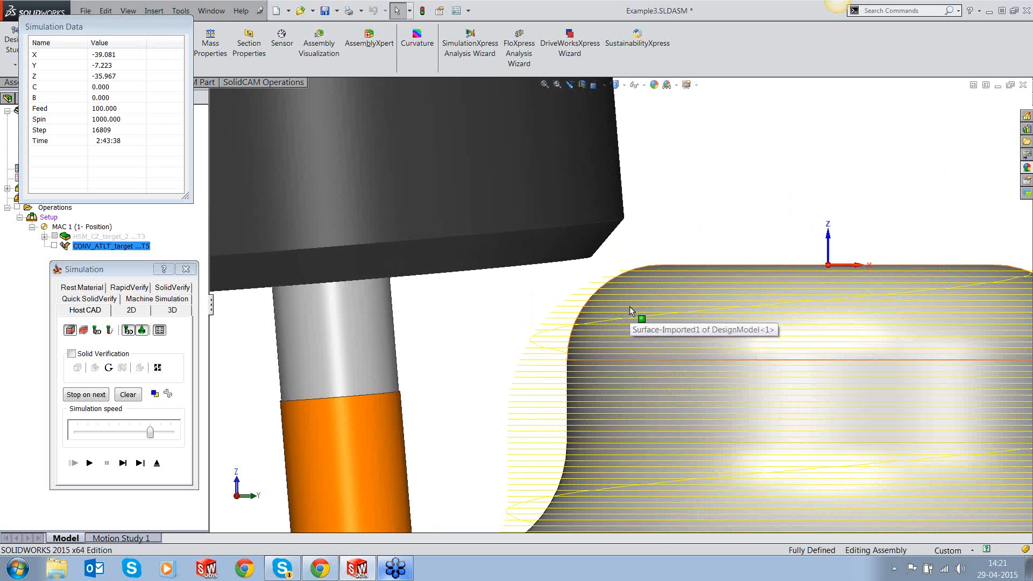
scroll(652, 312, "up", 1)
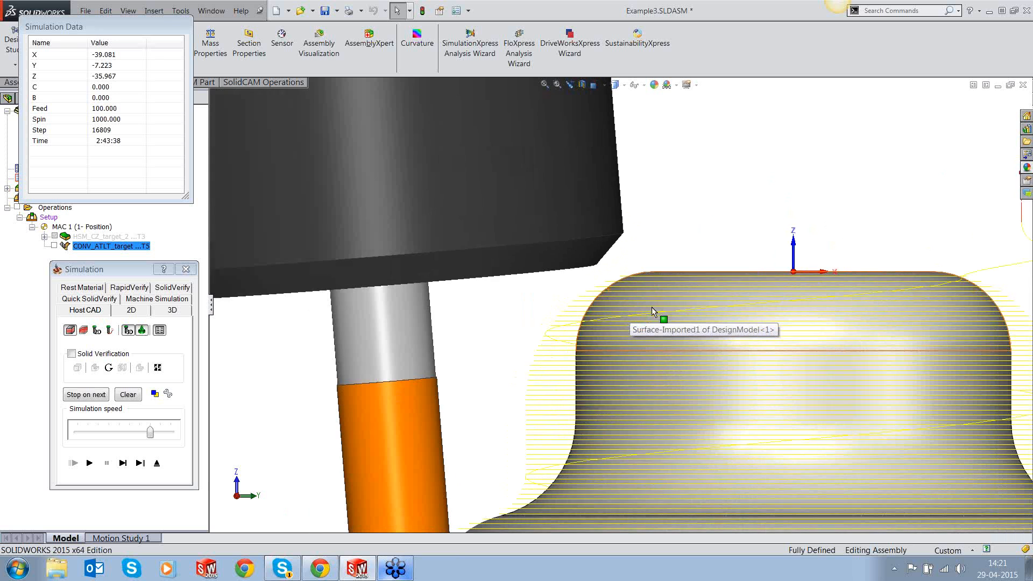
scroll(652, 312, "up", 10)
scroll(743, 447, "down", 1)
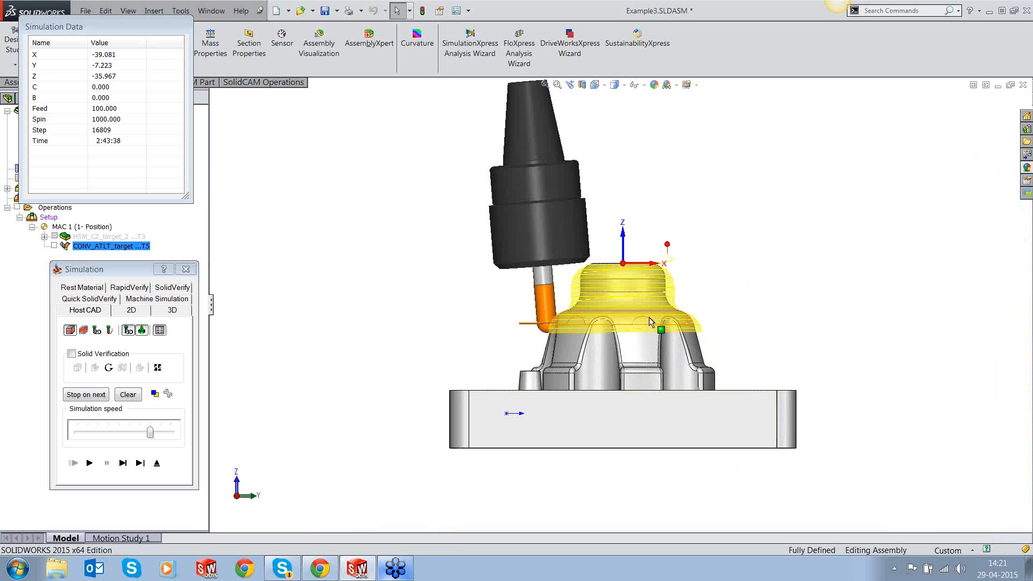
Step: Resume the CONV_ATLT_target simulation, pause it lower on the core's ribbed flank, and single-step the tool there
scroll(652, 321, "down", 1)
left_click(89, 463)
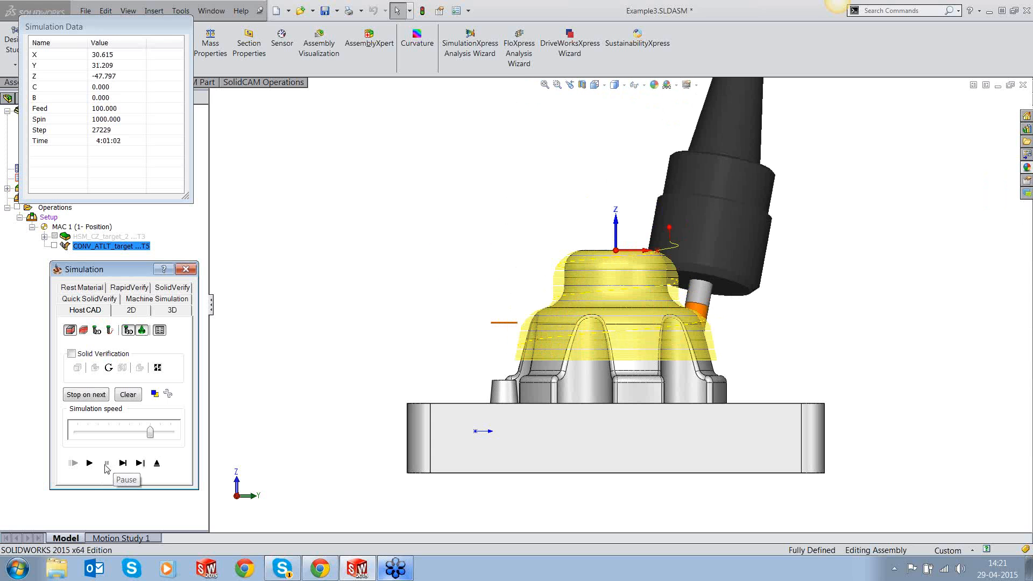
left_click(106, 463)
left_click(122, 466)
left_click(123, 466)
left_click(122, 466)
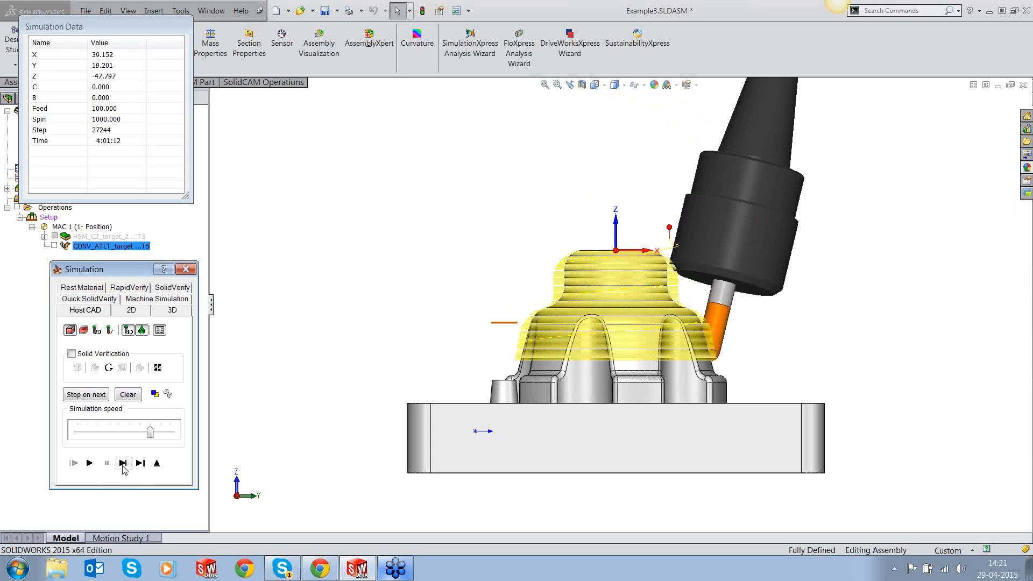
left_click(123, 466)
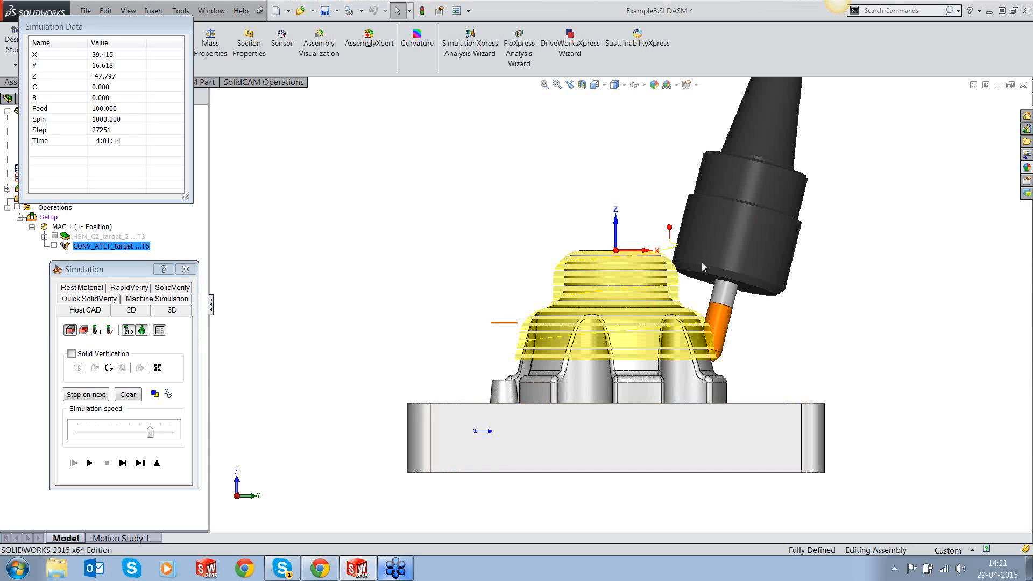
Step: Inspect the holder's clearance from the boss at this lower level and single-step the tool around to the core's opposite side
scroll(669, 264, "down", 1)
scroll(669, 264, "down", 2)
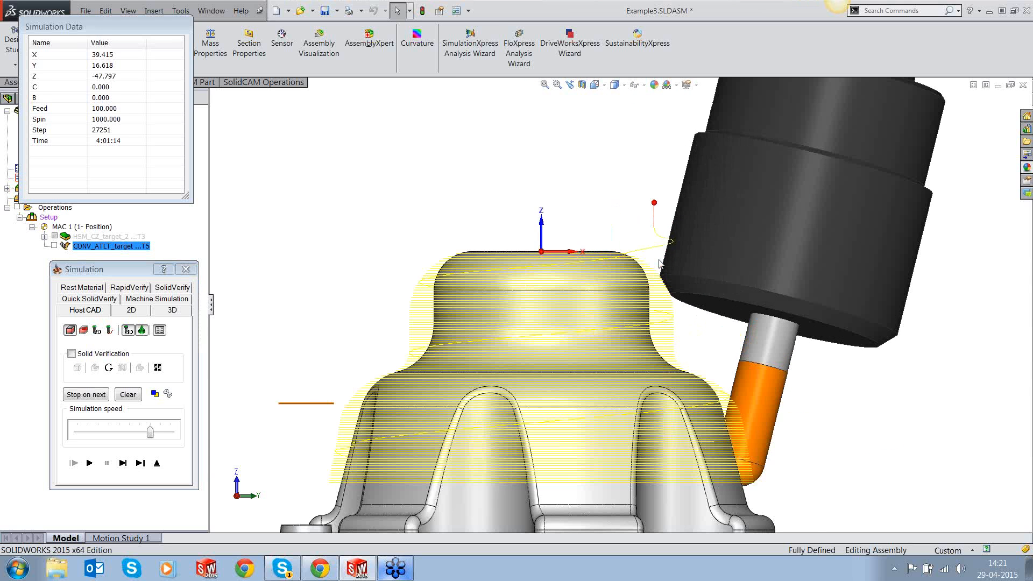
scroll(702, 349, "up", 1)
scroll(702, 349, "up", 3)
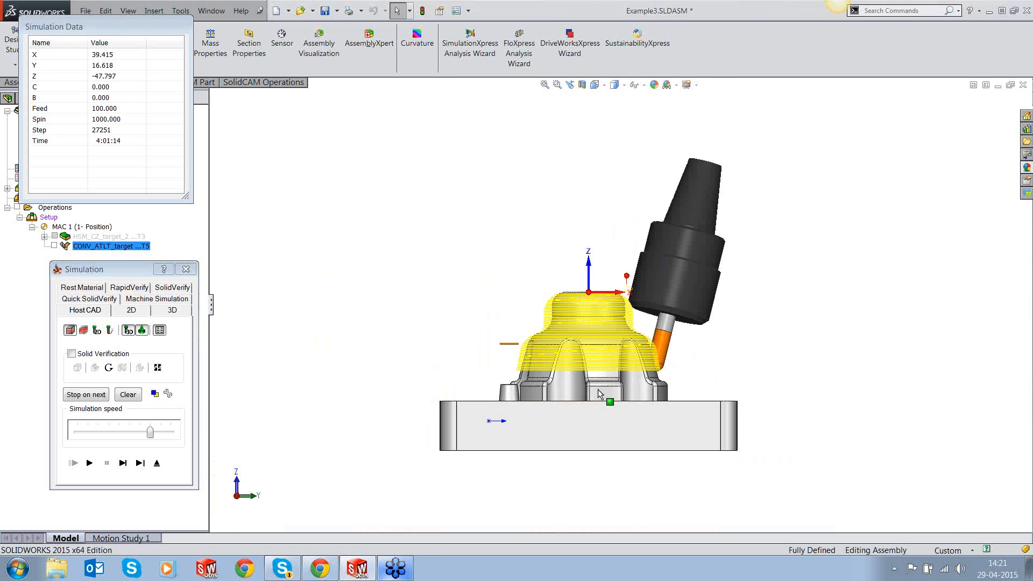
left_click(123, 463)
left_click(123, 463)
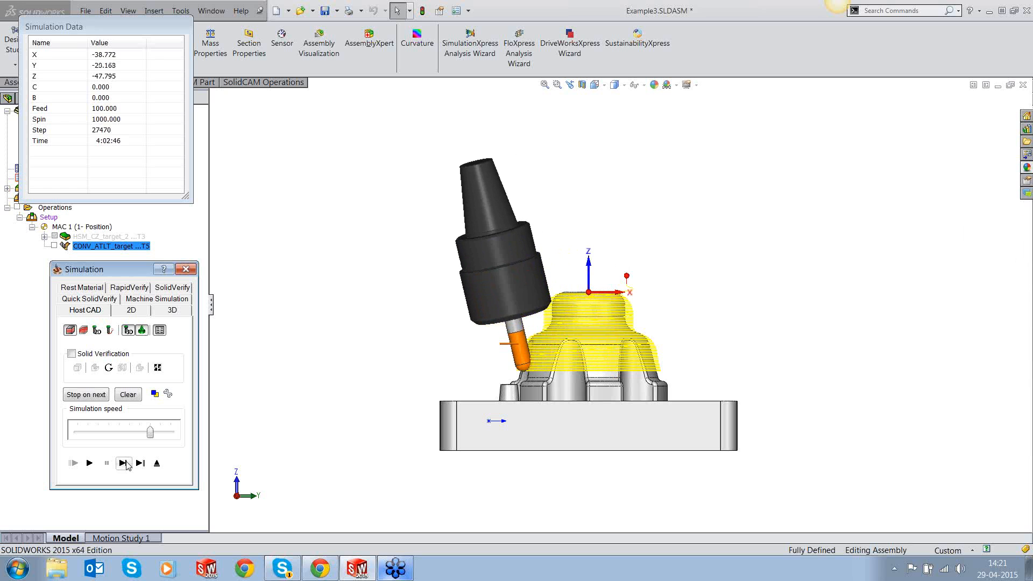
left_click(123, 463)
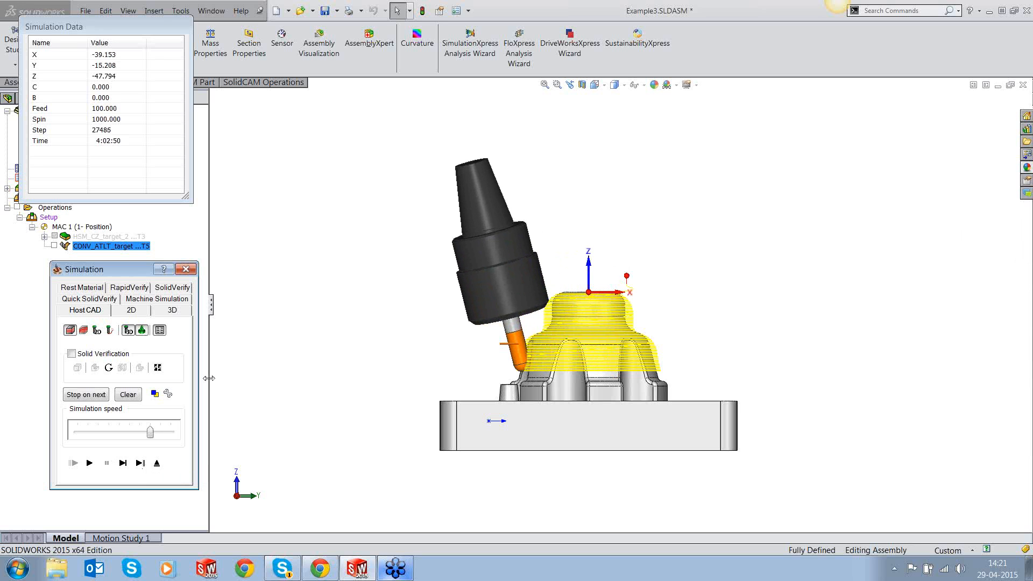